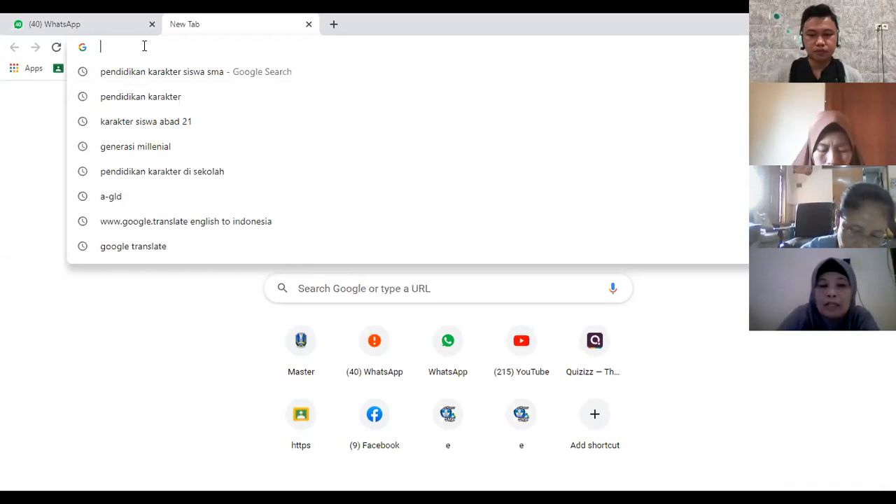
# Step: Open the quizizz.com website
pyautogui.write('quiziz')
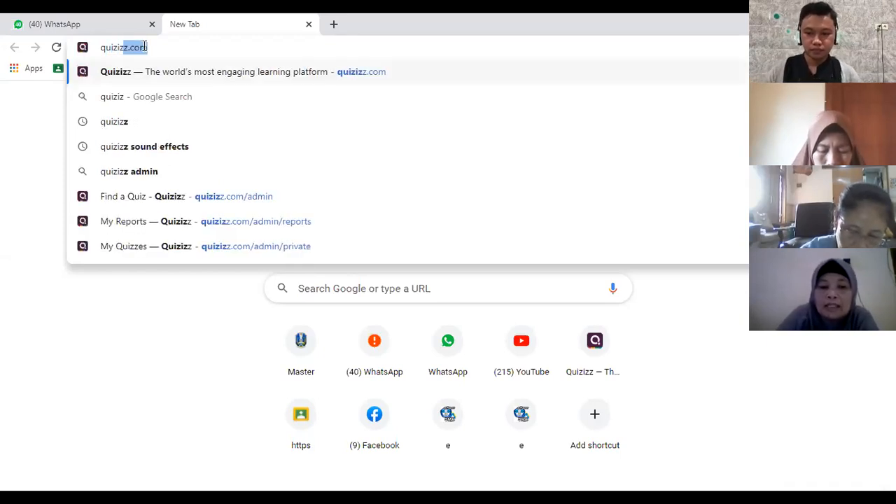
pyautogui.write('z')
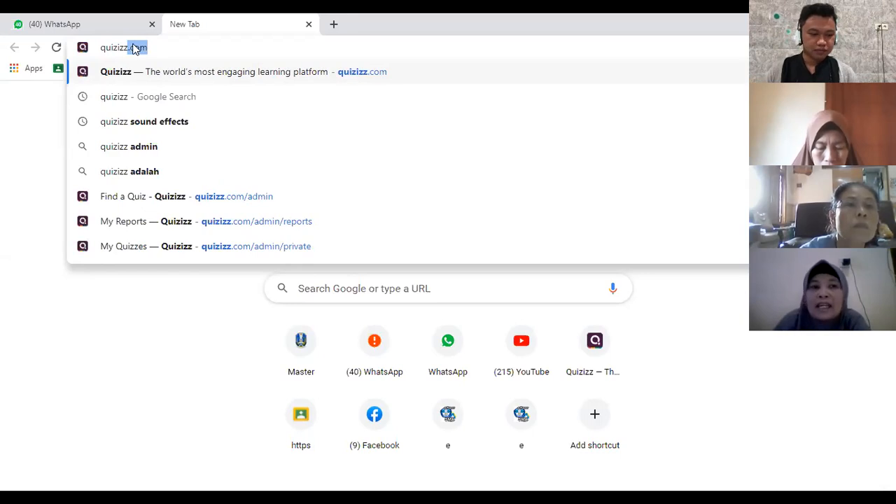
pyautogui.write('.com')
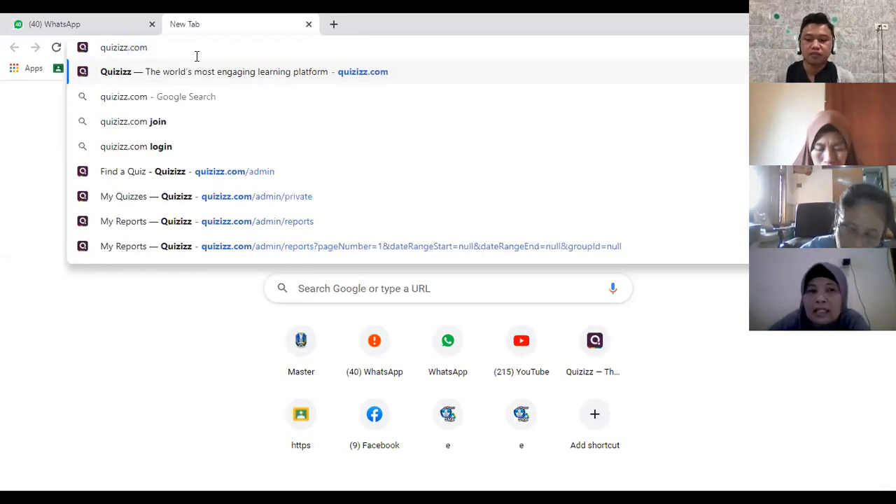
pyautogui.press('Return')
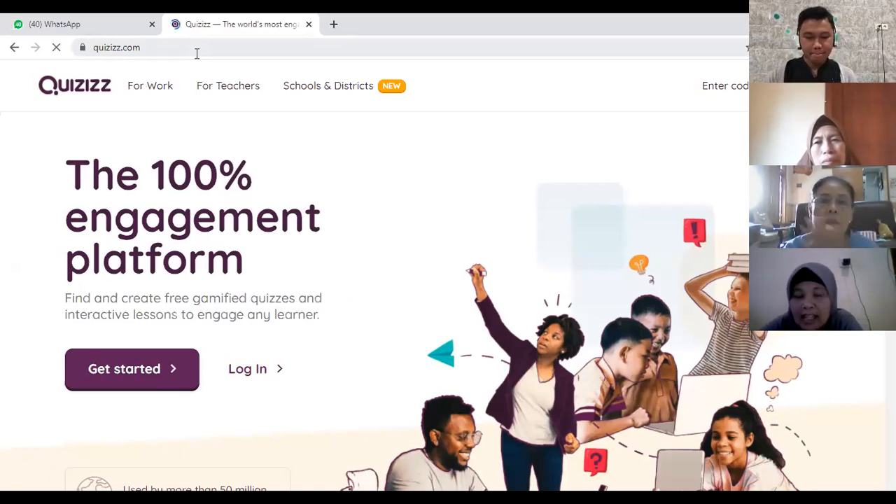
pyautogui.click(160, 49)
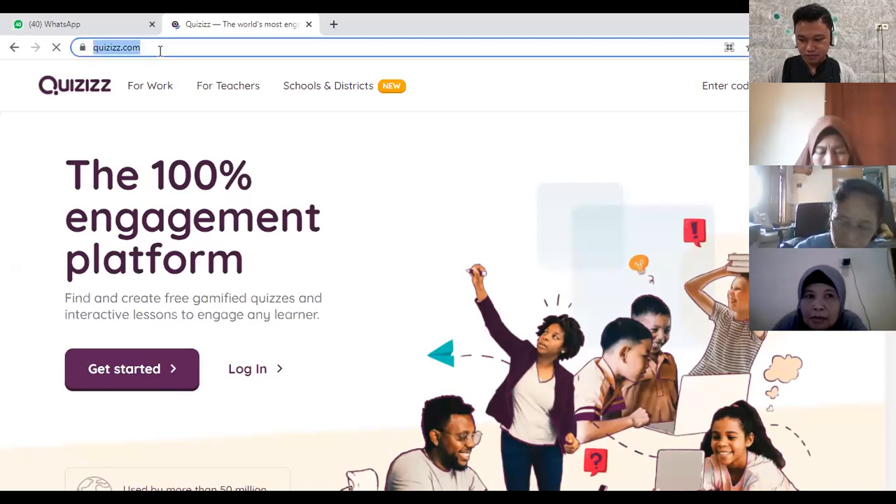
pyautogui.click(375, 208)
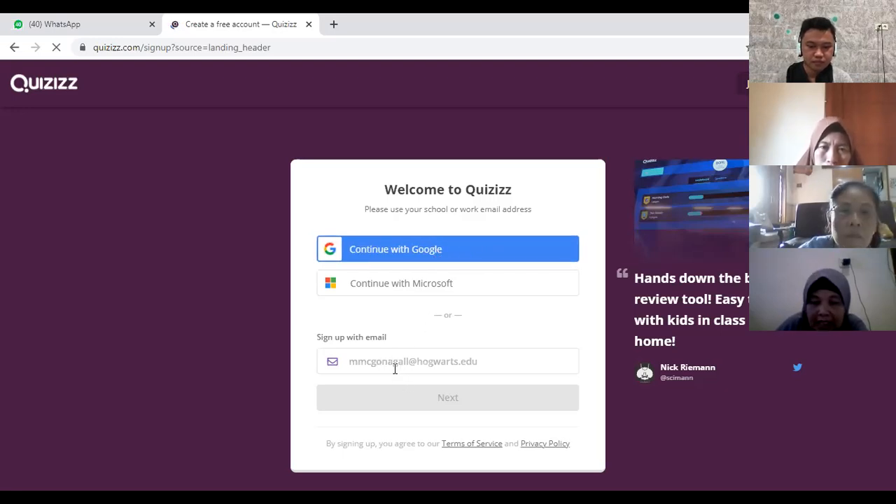
# Step: Examine the Microsoft and Google sign-in options offered for creating a Quizizz account
pyautogui.click(455, 287)
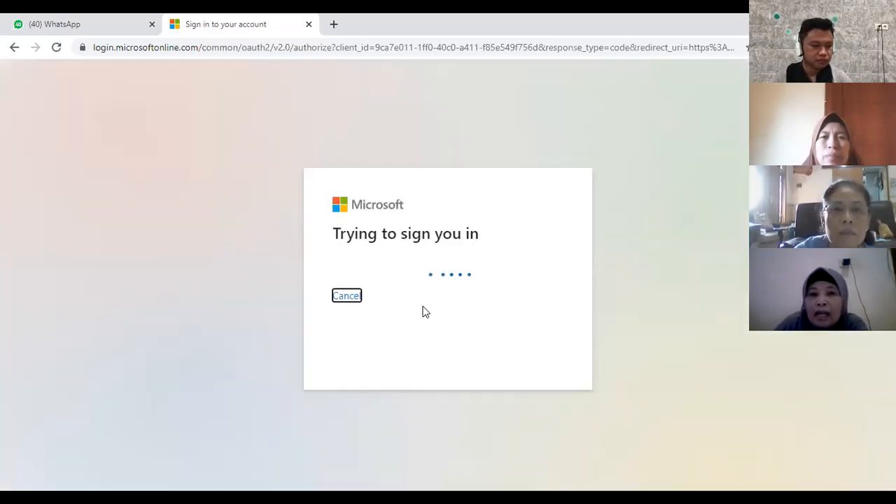
pyautogui.click(12, 47)
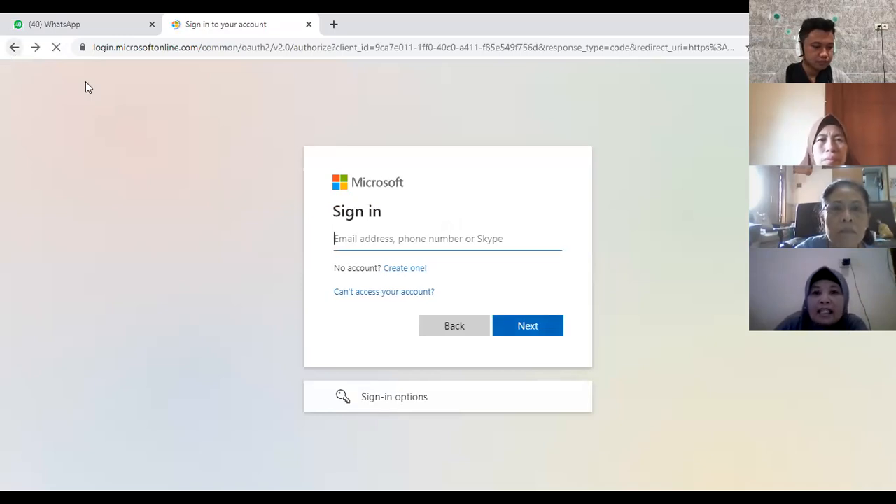
pyautogui.click(455, 326)
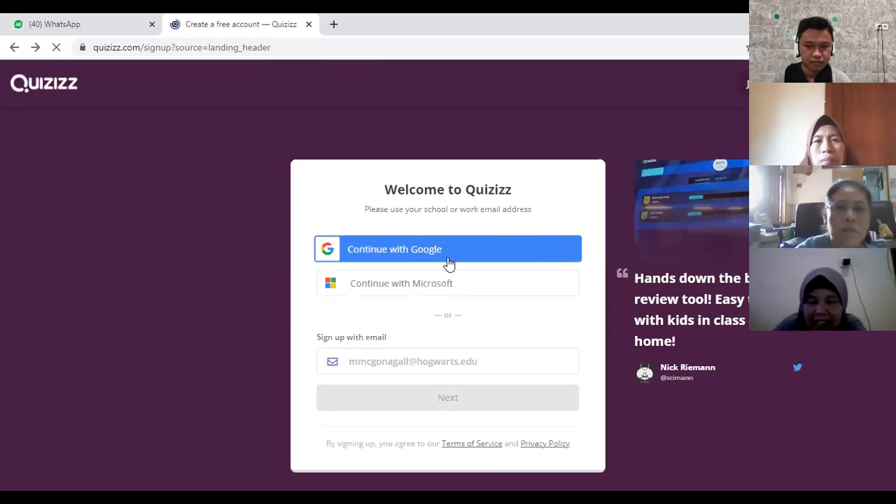
pyautogui.click(437, 257)
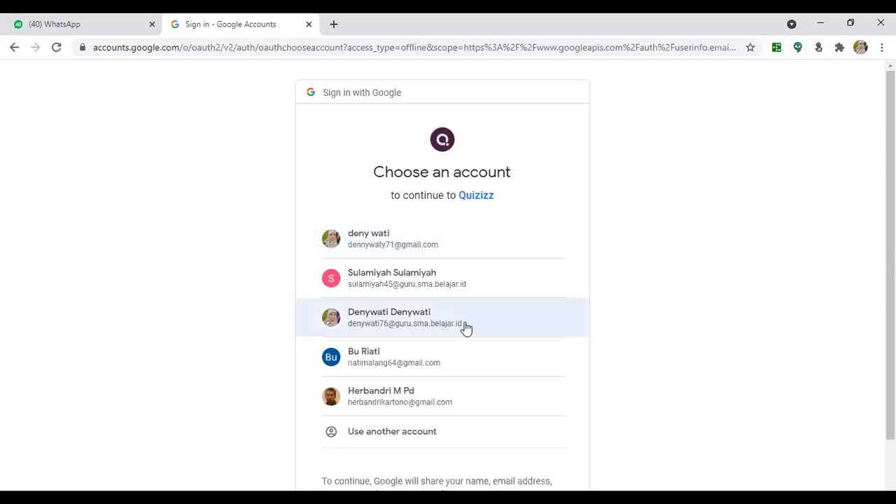
pyautogui.click(428, 248)
pyautogui.scroll(-1, 518, 303)
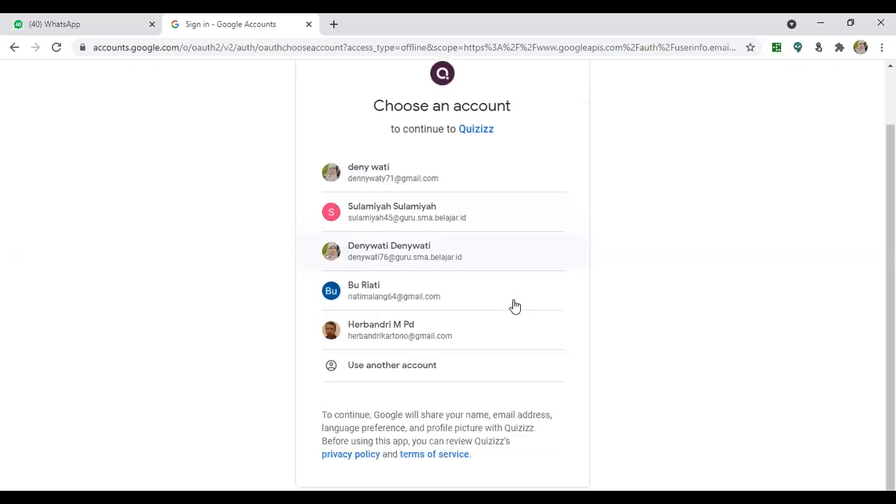
pyautogui.scroll(1, 513, 301)
pyautogui.scroll(1, 459, 259)
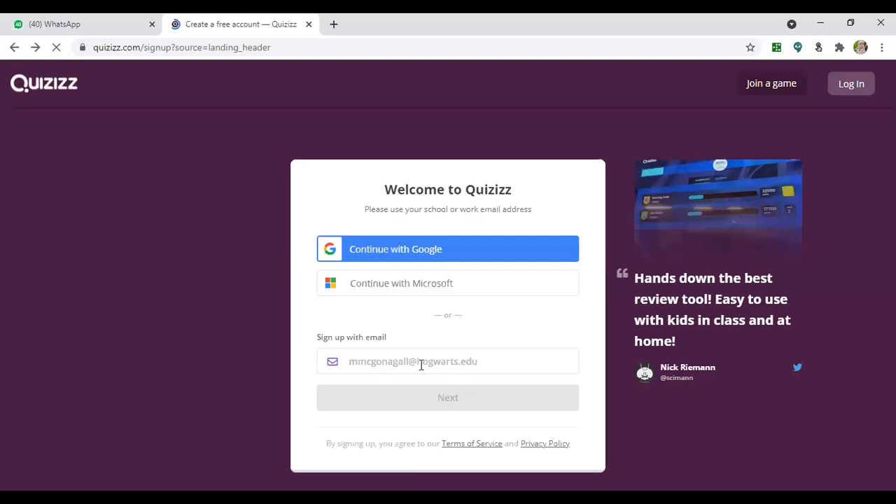
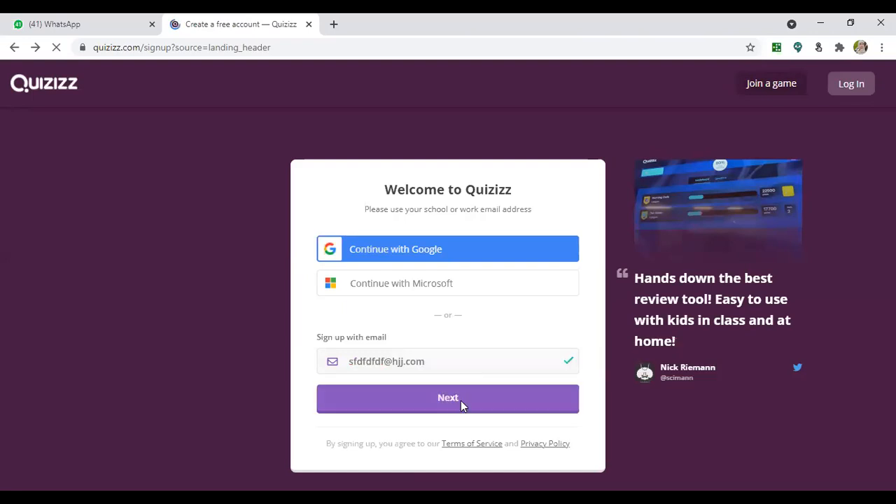
# Step: Sign up with a sample email address and choose the Teacher role for the new account
pyautogui.click(461, 401)
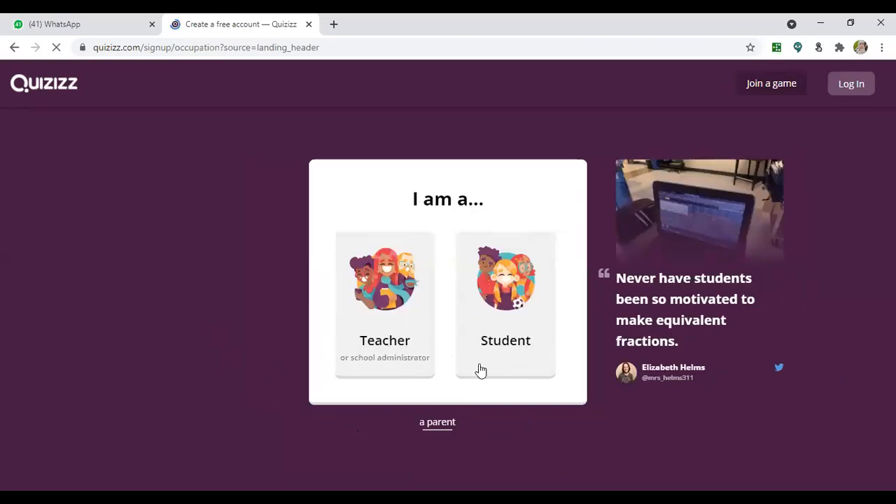
pyautogui.click(519, 350)
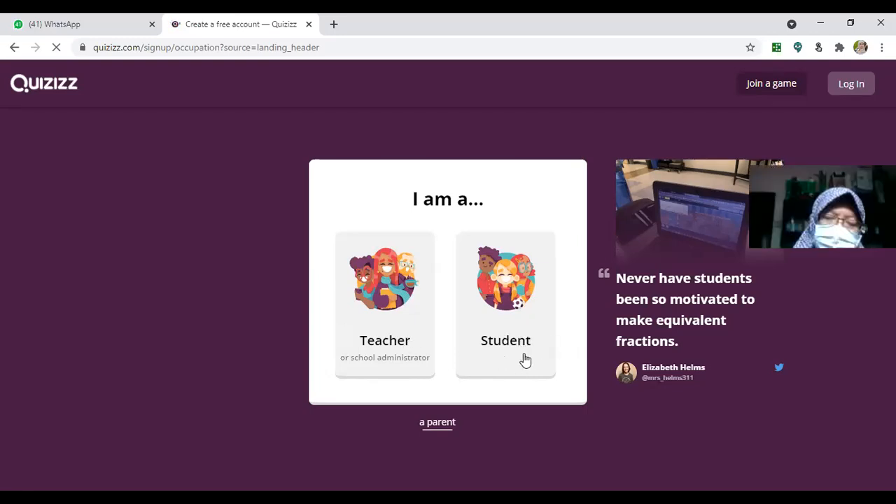
pyautogui.click(390, 342)
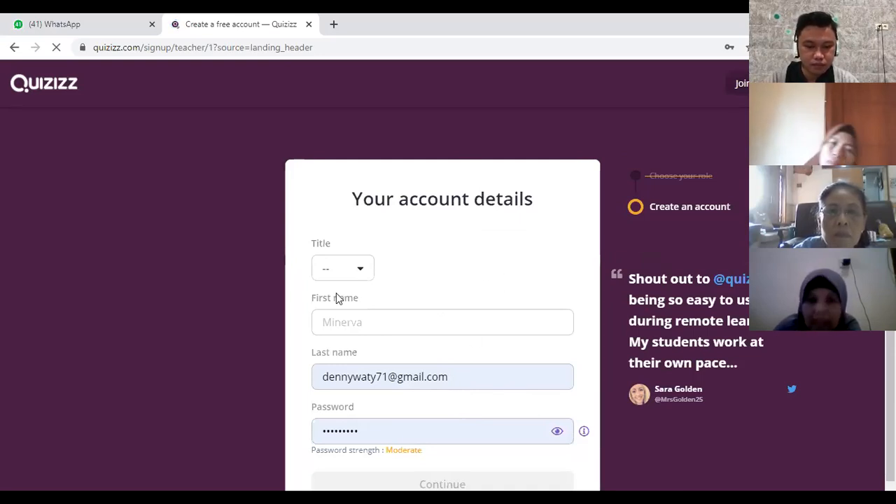
# Step: Set the account title to Mrs., fill in the first and last names, and submit the account details
pyautogui.click(365, 275)
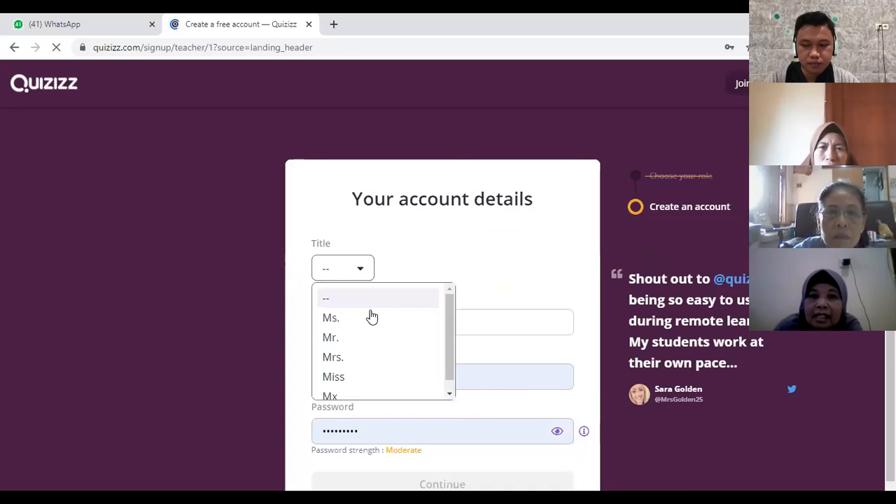
pyautogui.click(372, 364)
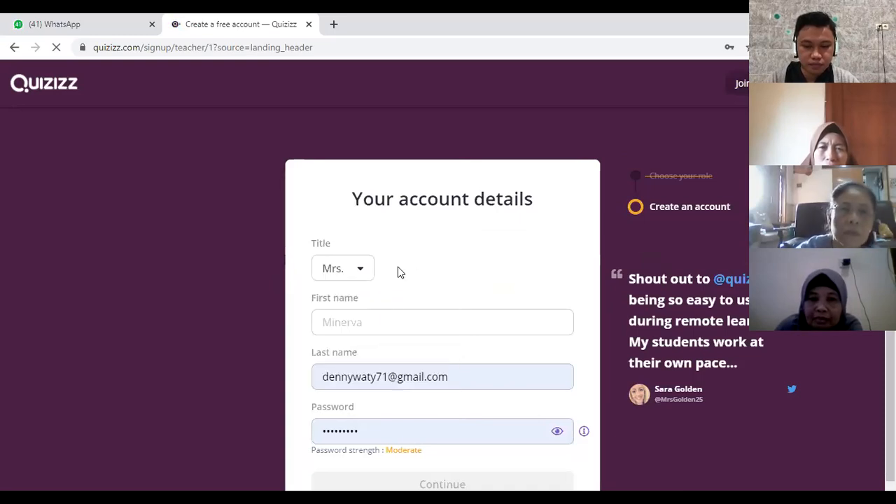
pyautogui.click(395, 321)
pyautogui.write('d')
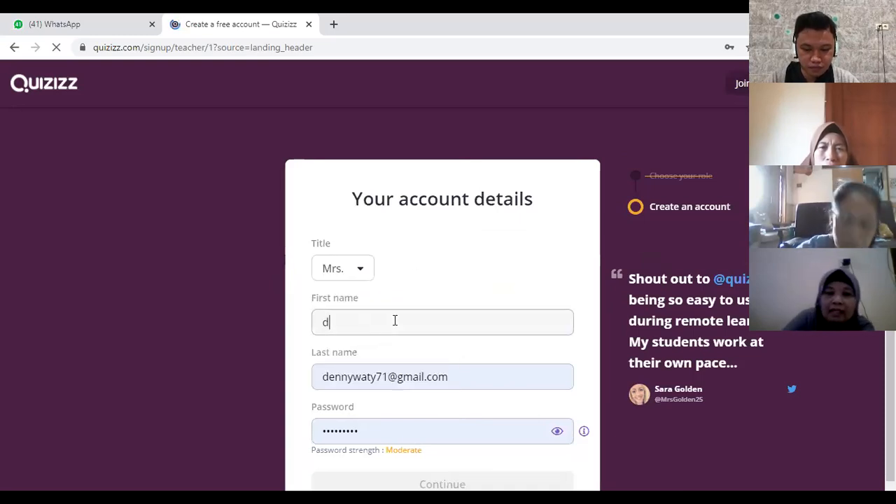
pyautogui.write('gfgf')
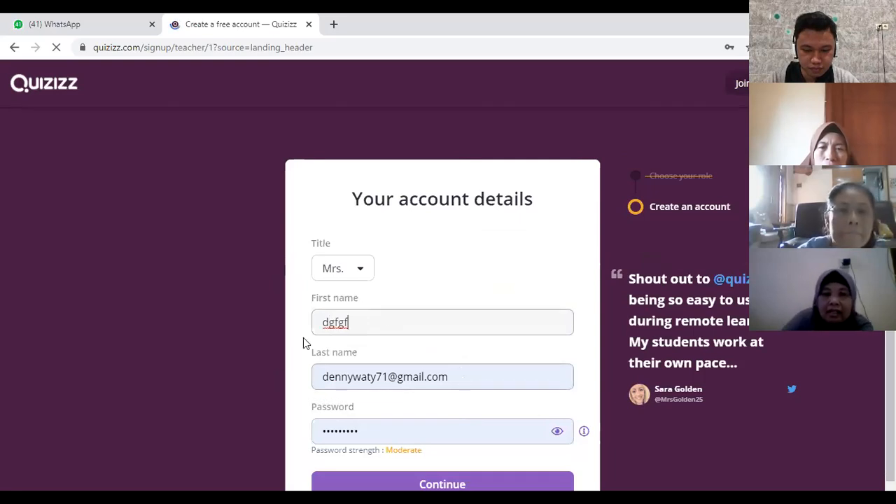
pyautogui.press('Tab')
pyautogui.write('cgg')
pyautogui.scroll(-1, 477, 355)
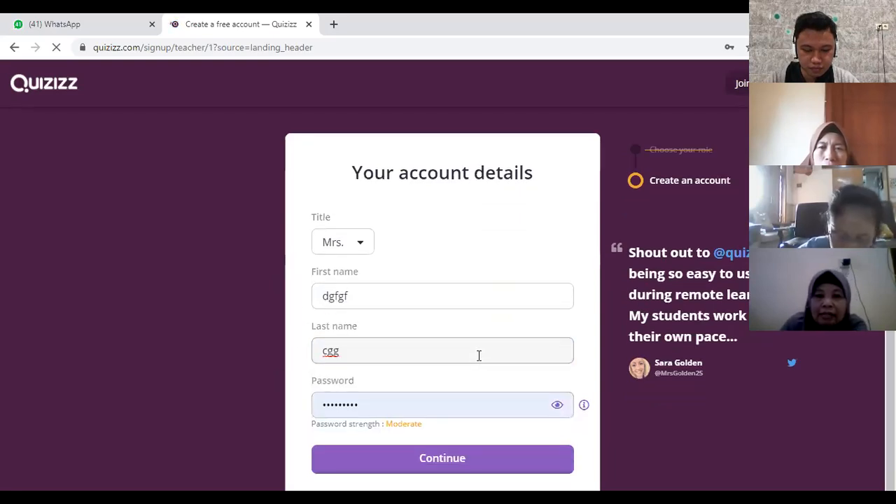
pyautogui.click(459, 469)
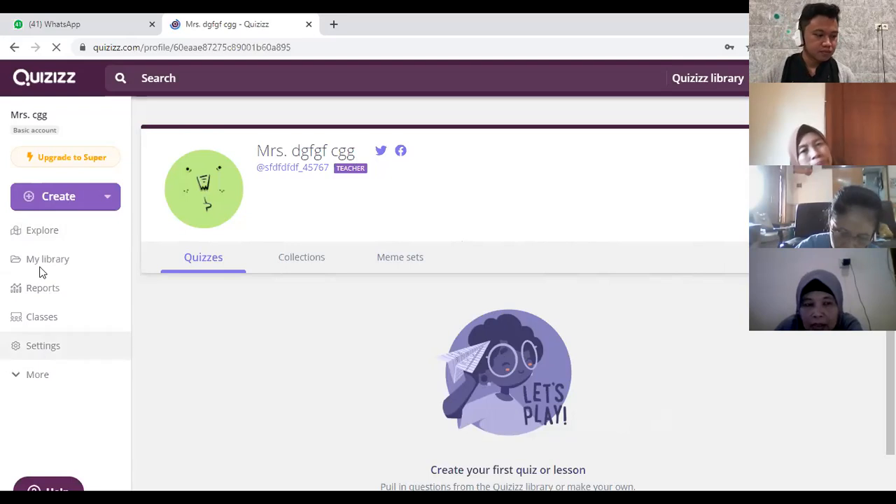
# Step: Expand the additional navigation entries and open the account settings
pyautogui.click(37, 378)
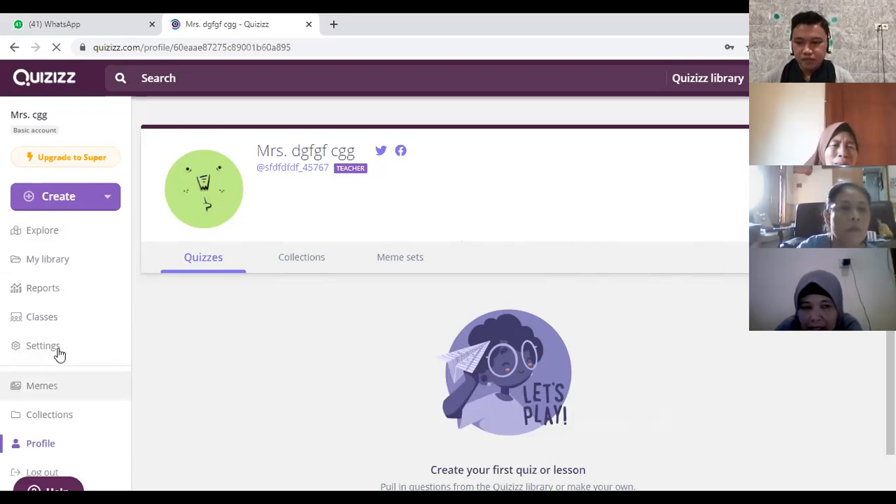
pyautogui.scroll(-1, 49, 425)
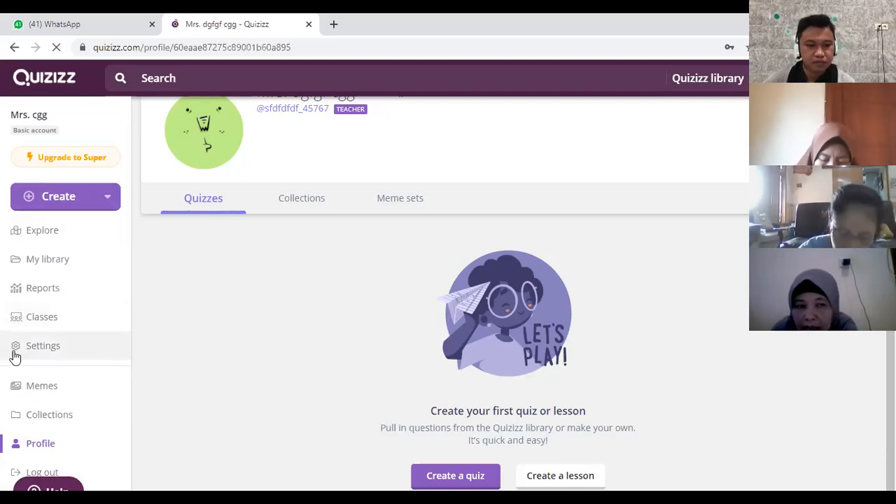
pyautogui.click(55, 354)
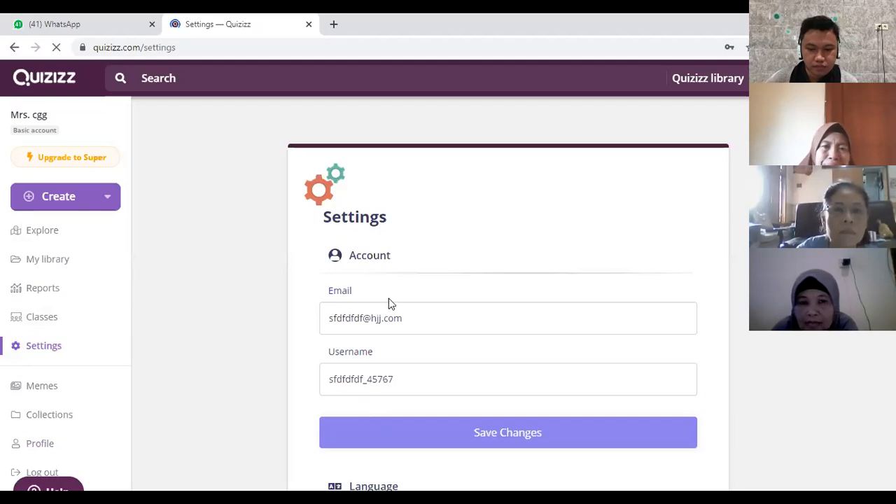
# Step: Set the preferred display language to Bahasa Indonesia in the account settings
pyautogui.scroll(-5, 388, 304)
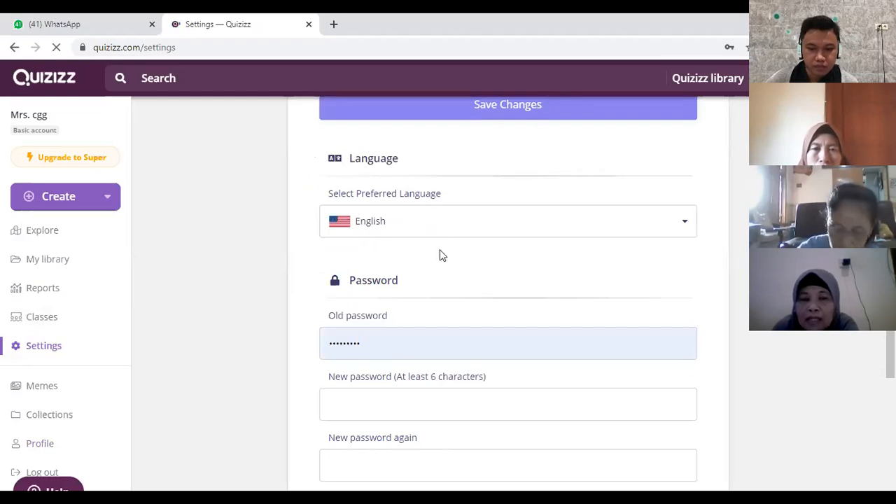
pyautogui.click(686, 224)
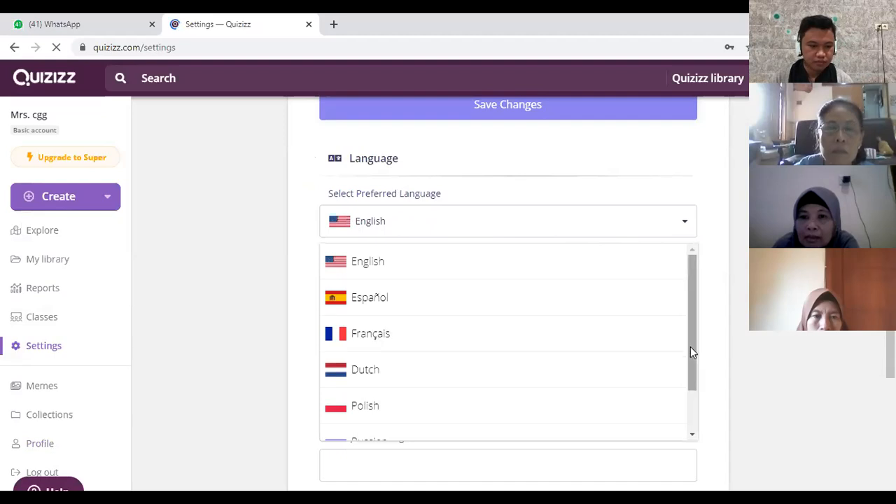
pyautogui.scroll(-2, 692, 388)
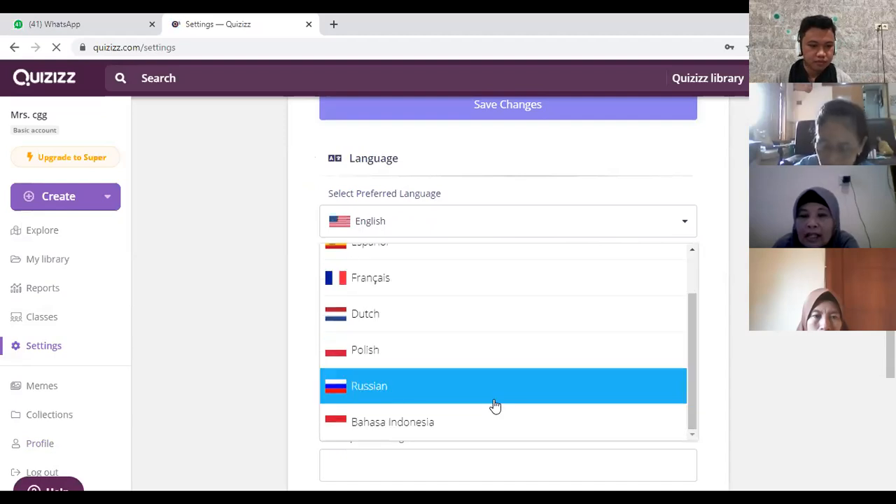
pyautogui.scroll(1, 503, 365)
pyautogui.scroll(1, 504, 367)
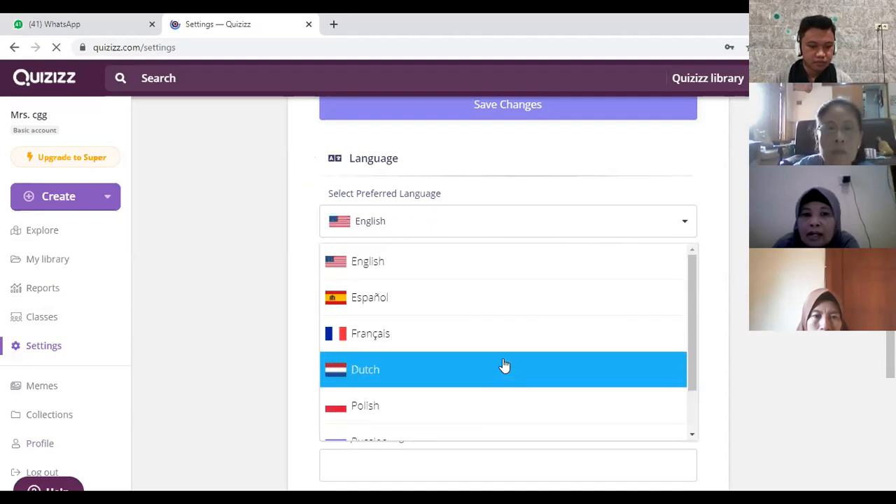
pyautogui.scroll(-1, 553, 378)
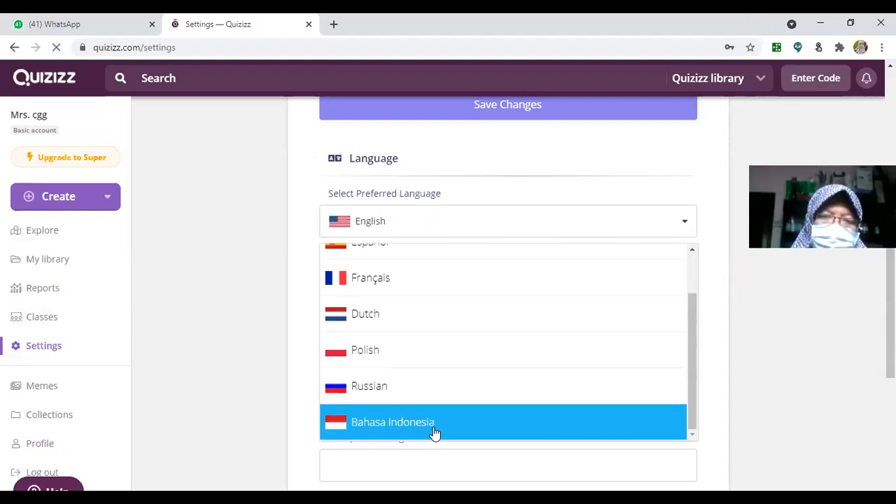
pyautogui.click(449, 434)
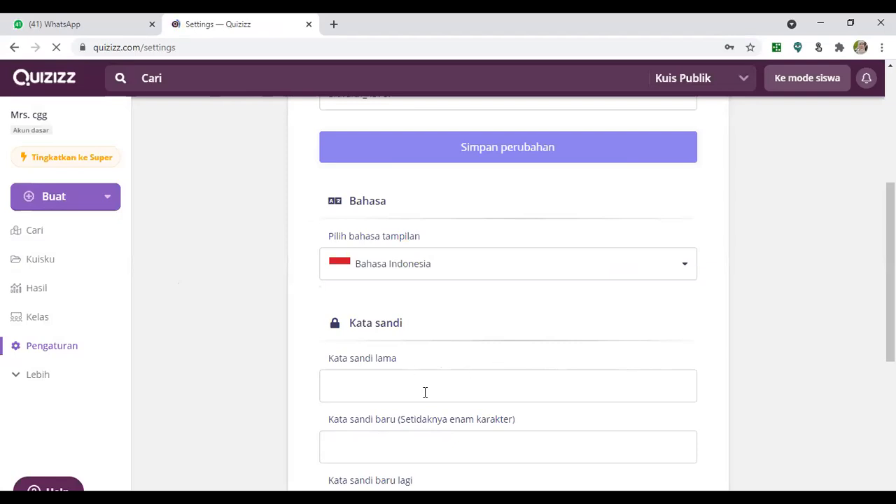
pyautogui.scroll(-2, 454, 366)
pyautogui.scroll(4, 497, 373)
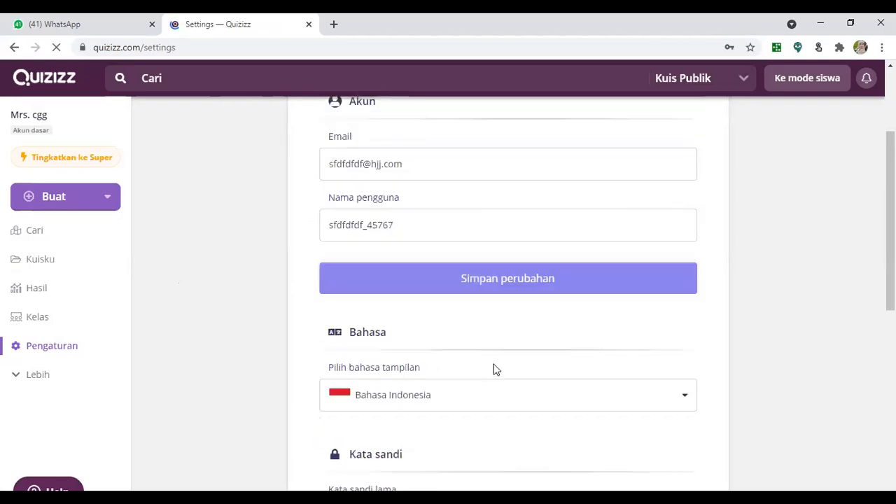
pyautogui.scroll(2, 325, 294)
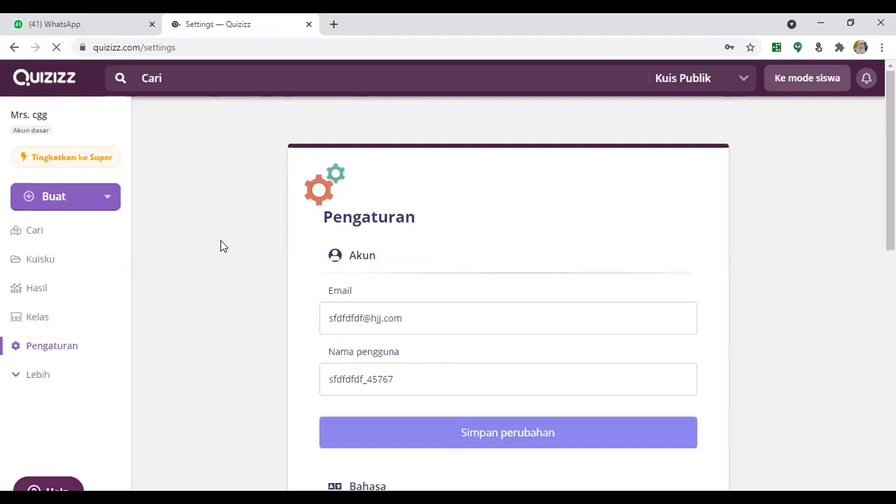
pyautogui.scroll(-3, 499, 296)
pyautogui.scroll(-3, 505, 454)
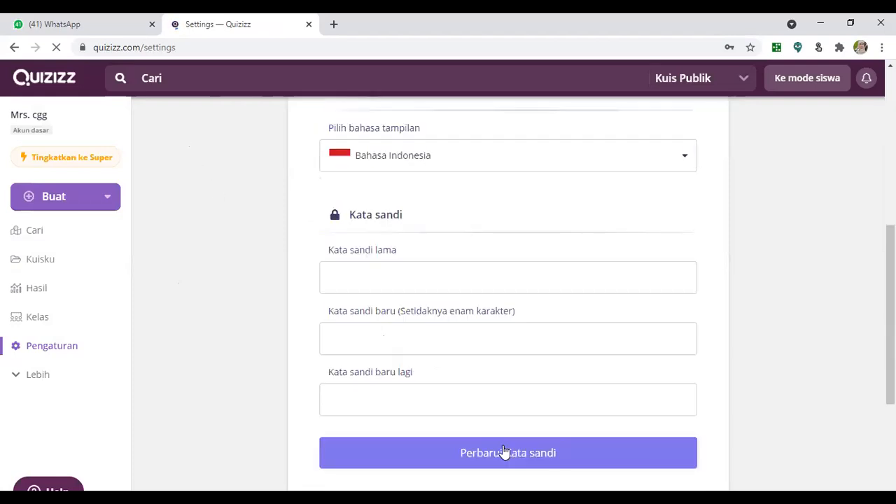
pyautogui.scroll(6, 647, 400)
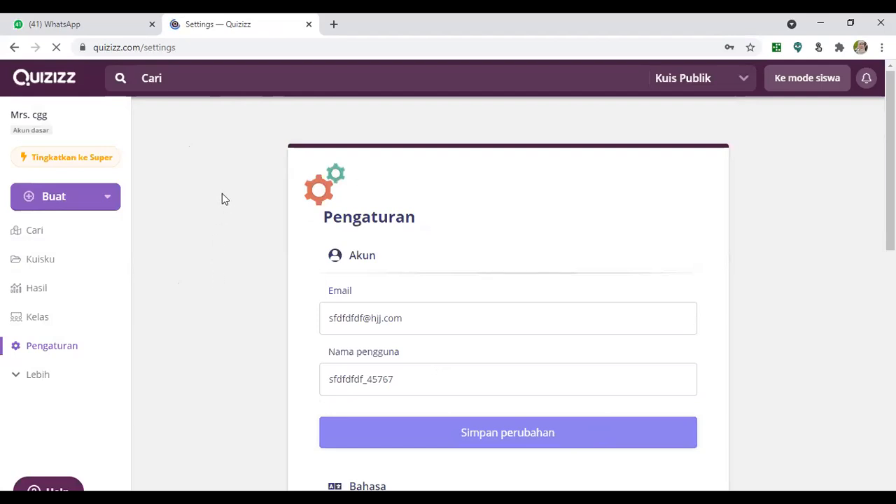
# Step: Open the quiz search page and search the public quizzes for "aljabar"
pyautogui.click(55, 238)
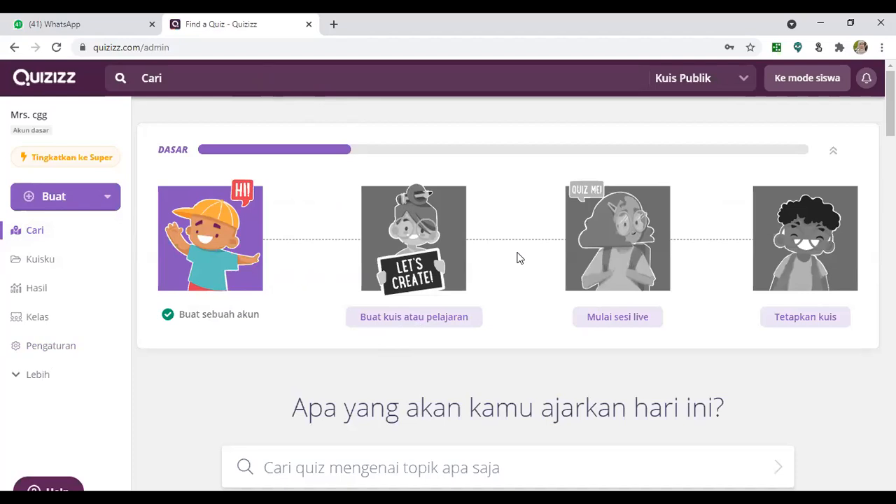
pyautogui.click(327, 88)
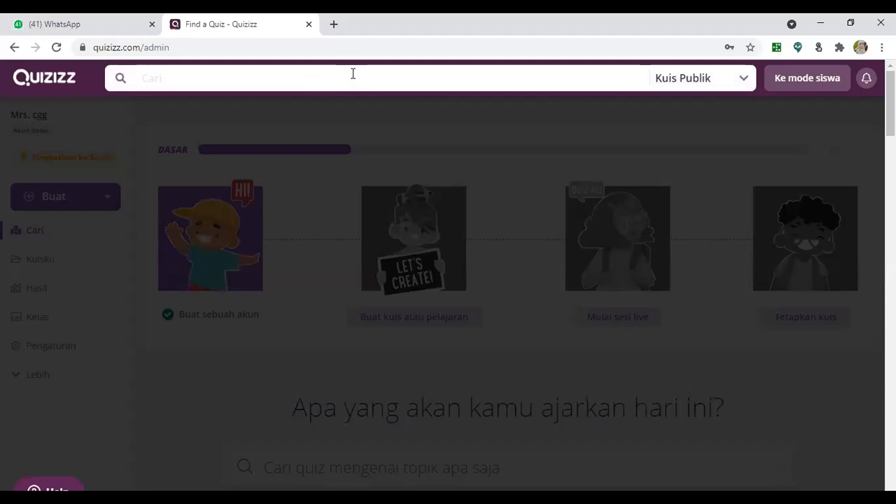
pyautogui.write('aljab')
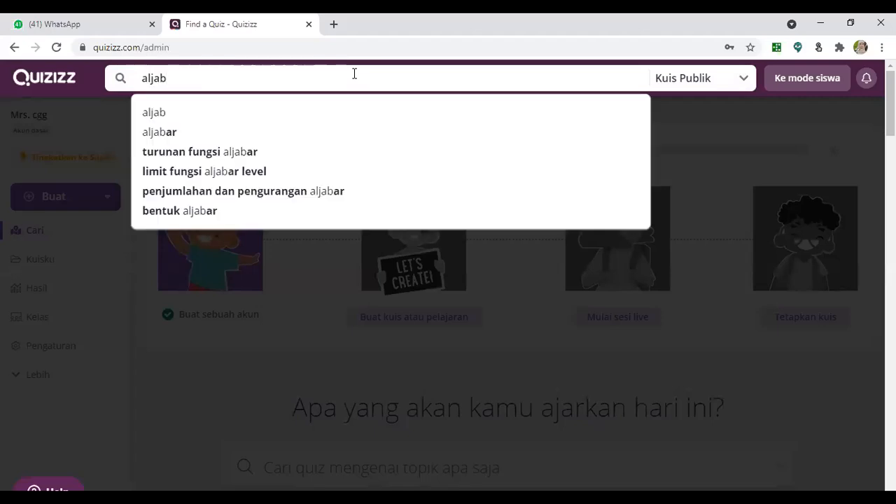
pyautogui.write('ar')
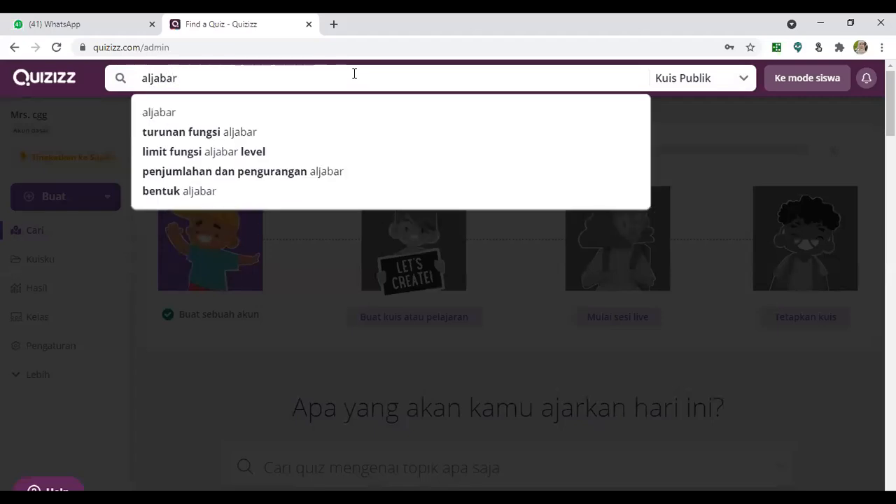
pyautogui.press('Return')
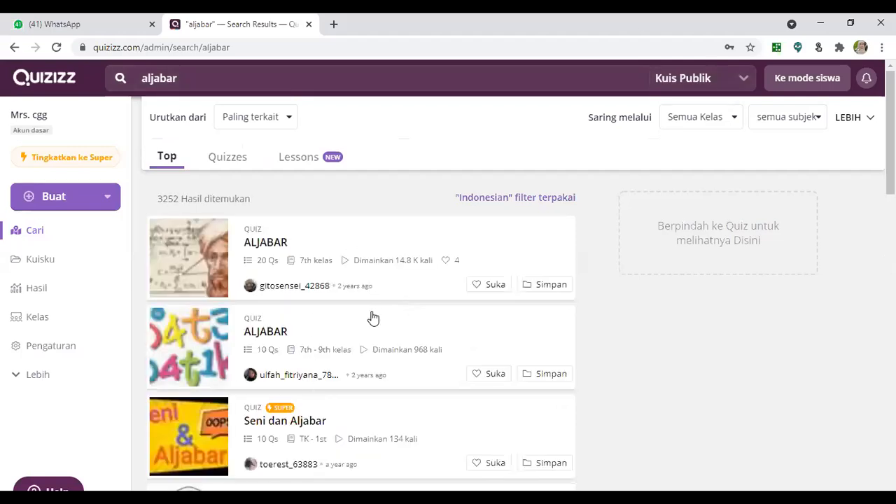
# Step: Preview the questions of the 20-question ALJABAR quiz for 7th grade in the search results
pyautogui.click(560, 274)
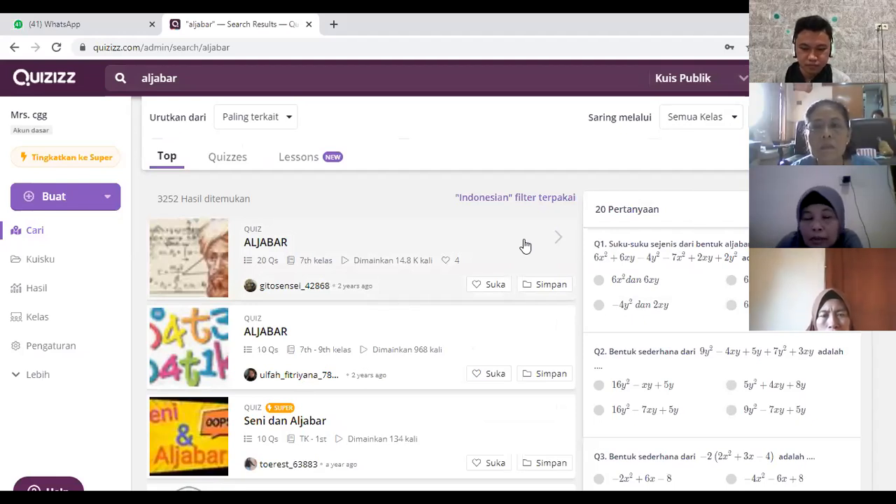
pyautogui.click(221, 78)
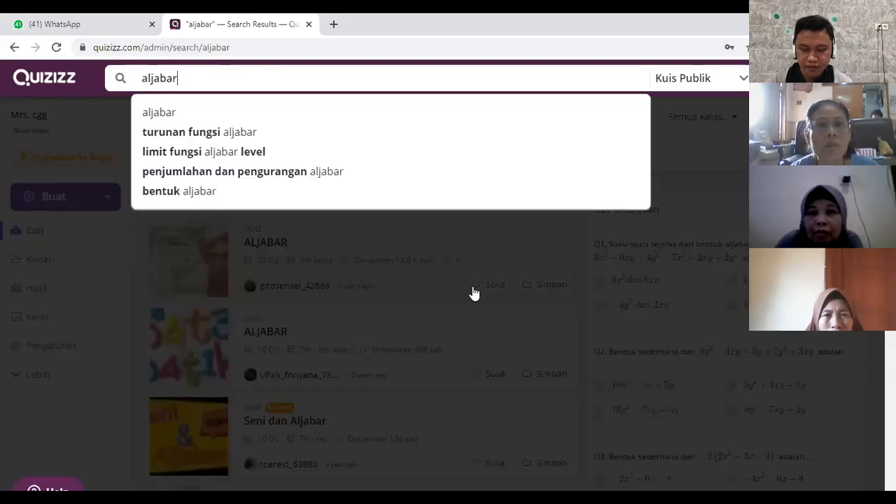
pyautogui.click(553, 284)
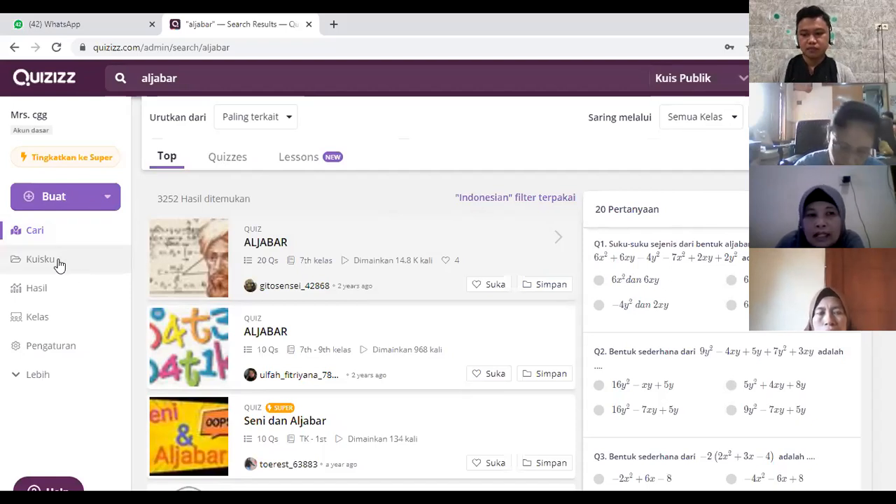
# Step: View the account's own quiz library, its reports page and its classes page
pyautogui.click(59, 262)
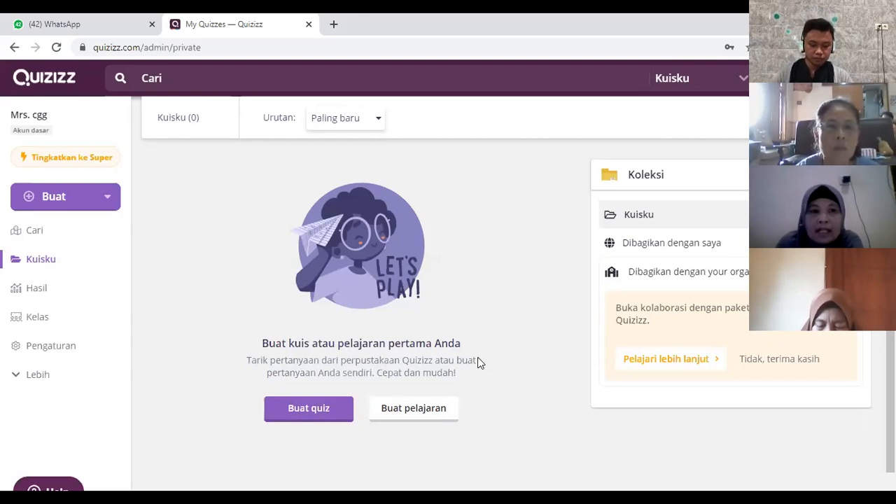
pyautogui.click(55, 294)
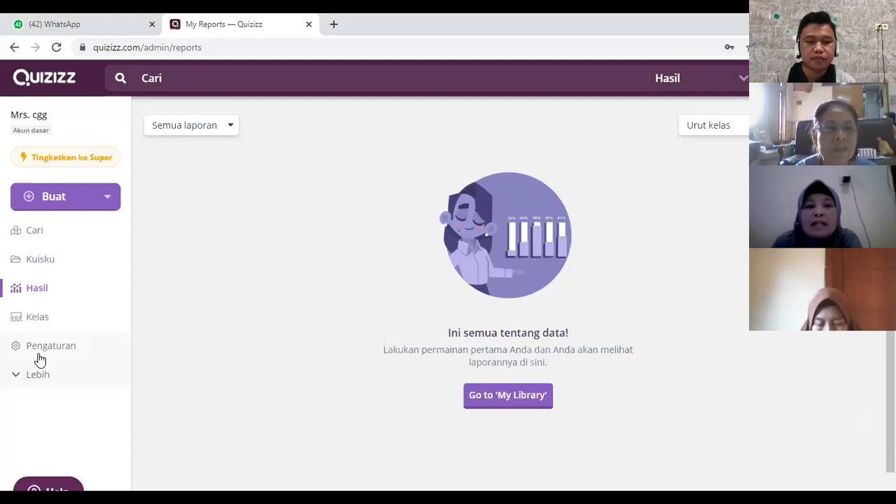
pyautogui.click(56, 326)
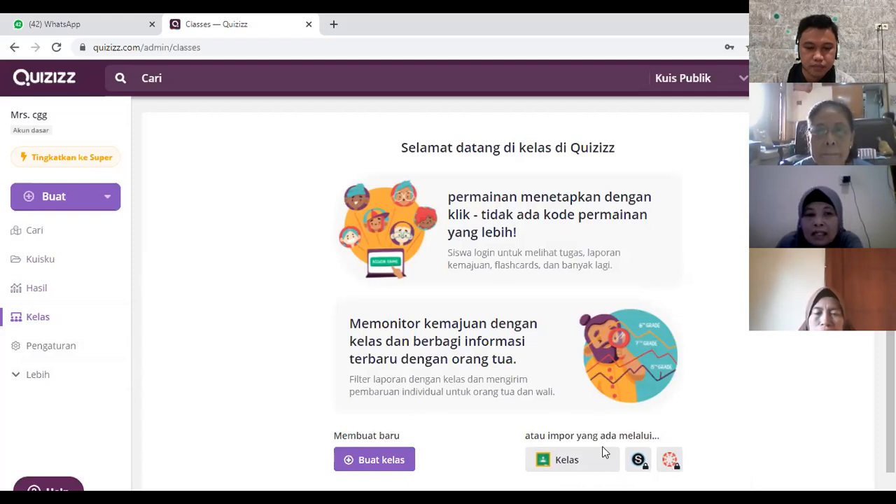
# Step: Expand the additional navigation entries and view the collections page and the account profile
pyautogui.click(51, 385)
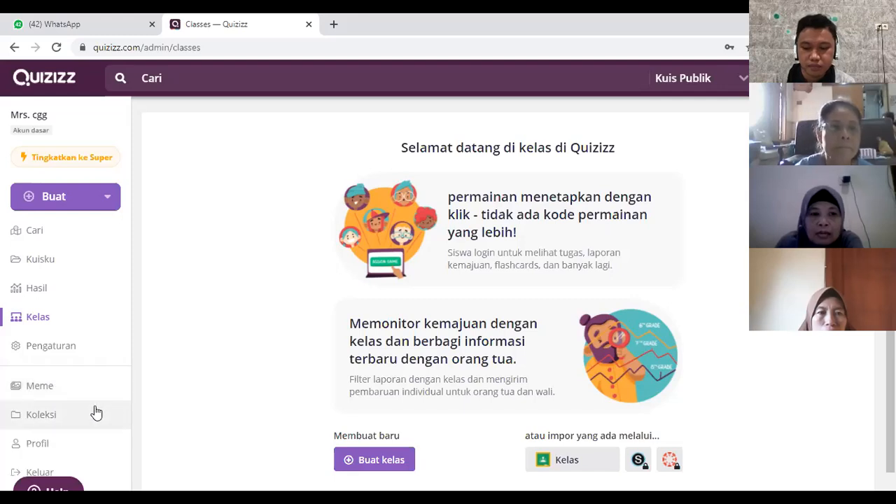
pyautogui.scroll(-1, 96, 413)
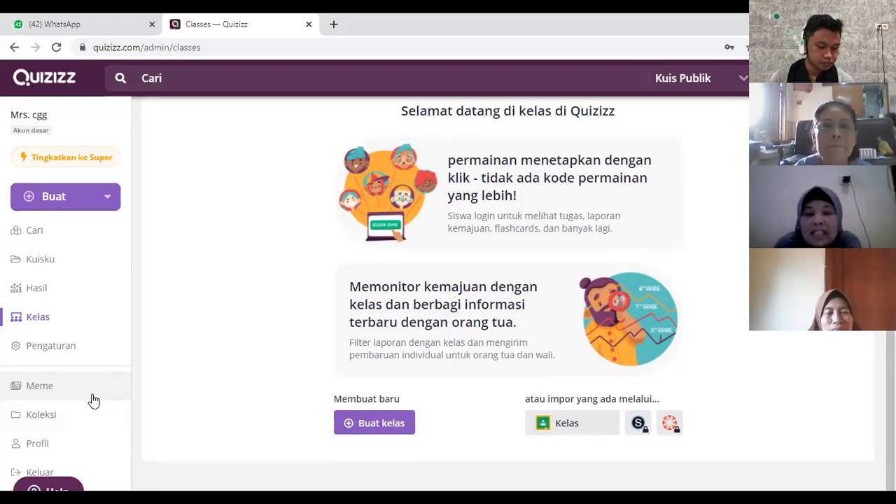
pyautogui.click(68, 421)
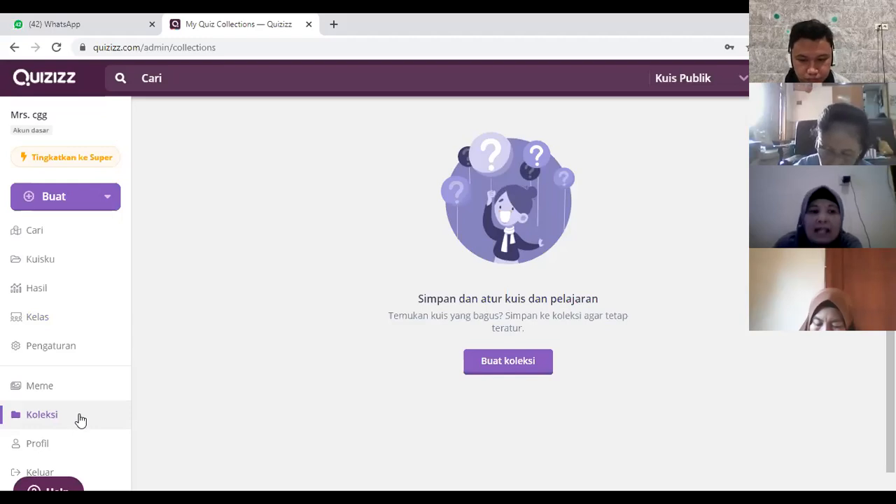
pyautogui.click(63, 450)
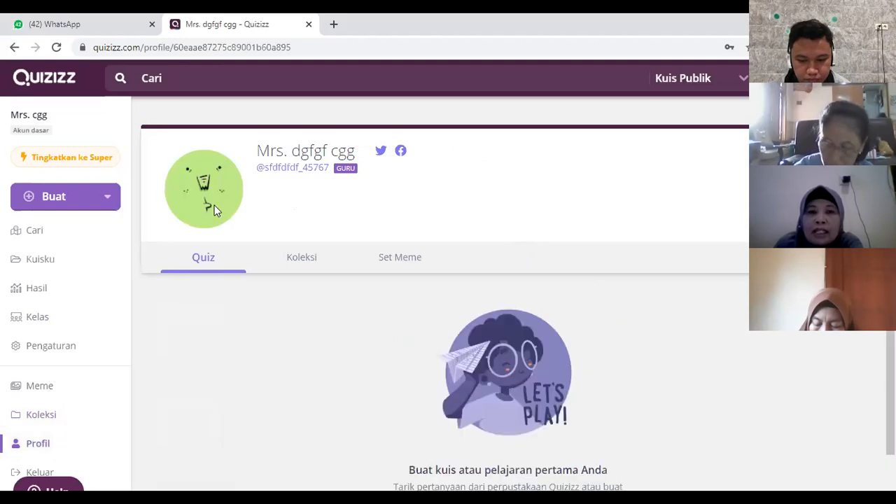
pyautogui.moveTo(204, 194)
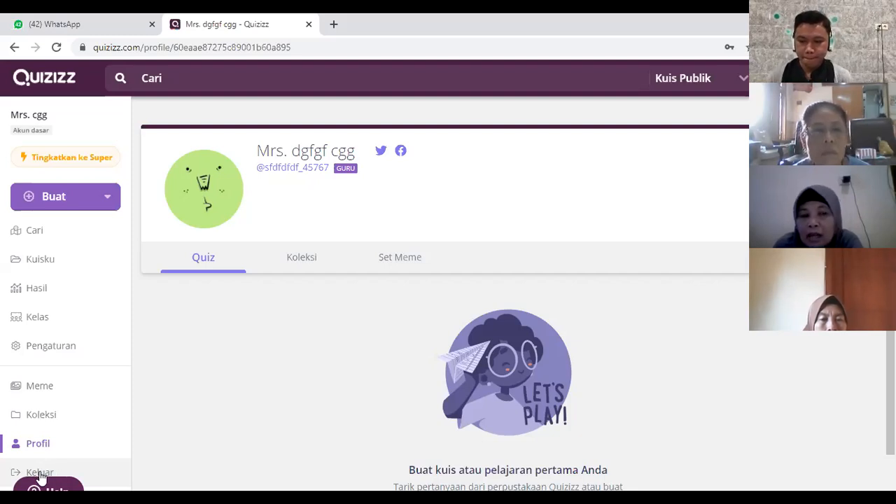
# Step: Log out of the sample account and try to log in with the saved e-mail address and account password
pyautogui.click(40, 476)
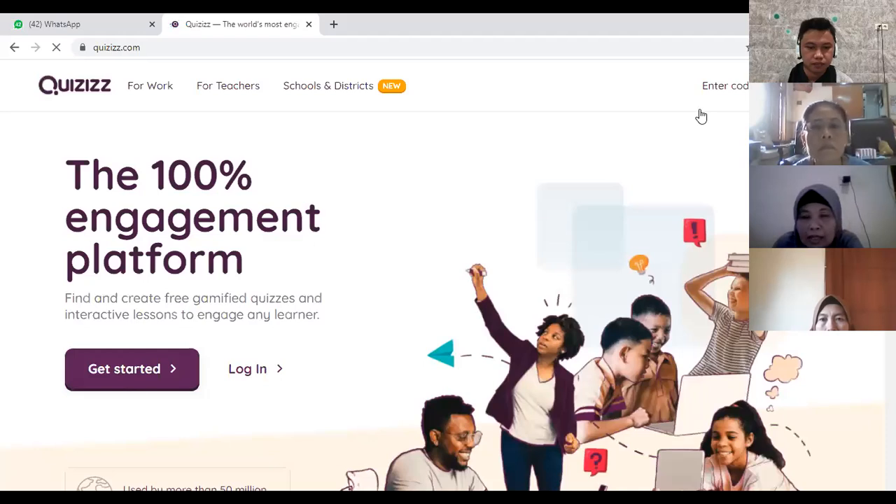
pyautogui.click(252, 372)
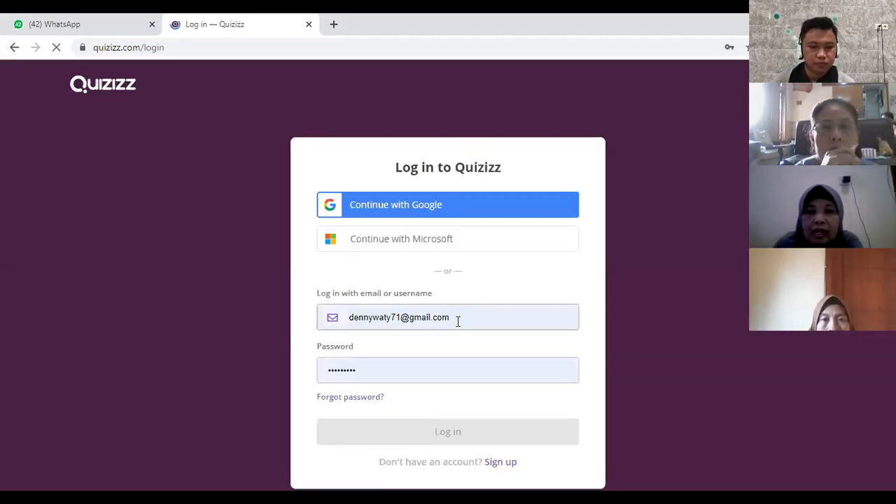
pyautogui.click(458, 320)
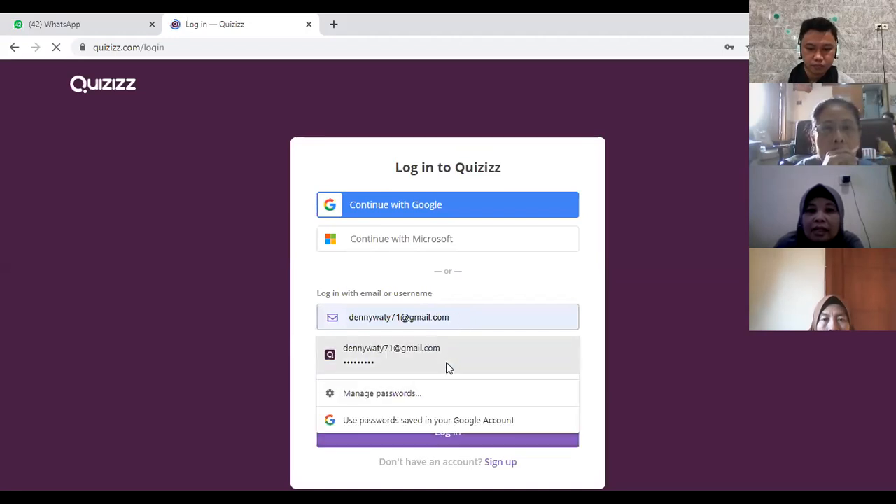
pyautogui.click(449, 357)
pyautogui.click(454, 437)
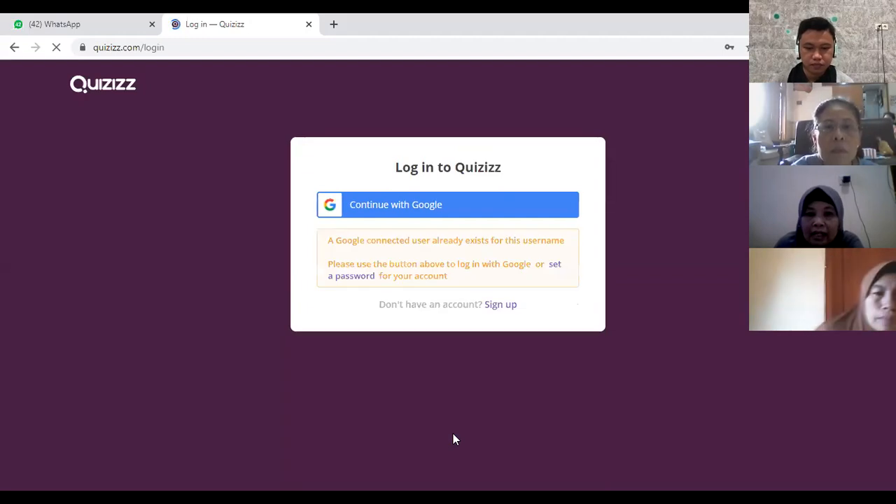
# Step: Log in with Google using the existing teacher's Gmail account
pyautogui.click(476, 204)
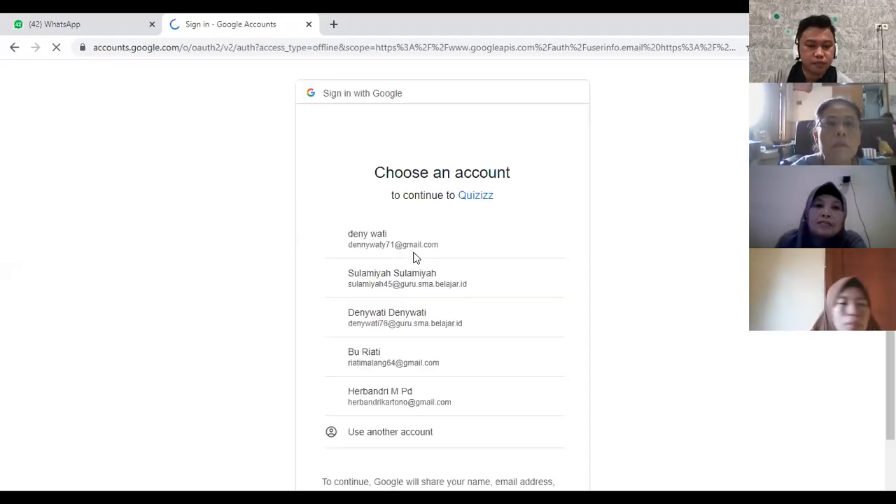
pyautogui.click(449, 245)
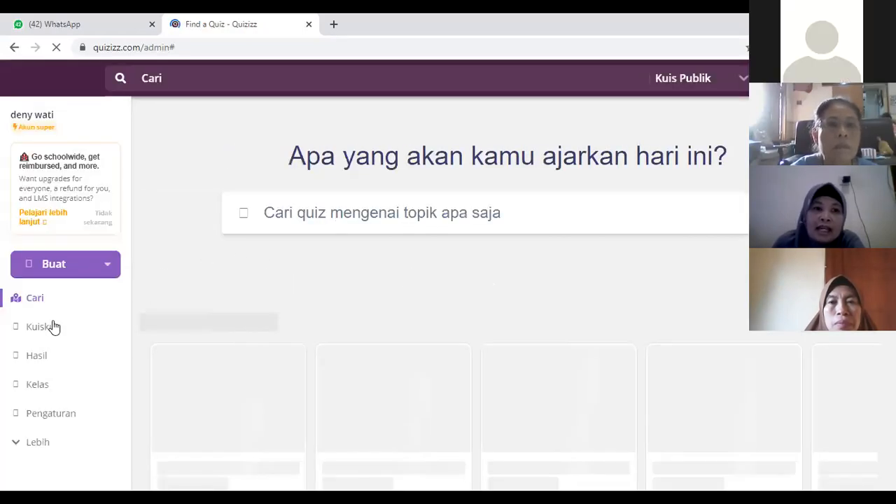
# Step: Open the teacher's own quiz library and examine the list of saved and draft quizzes
pyautogui.scroll(-2, 56, 324)
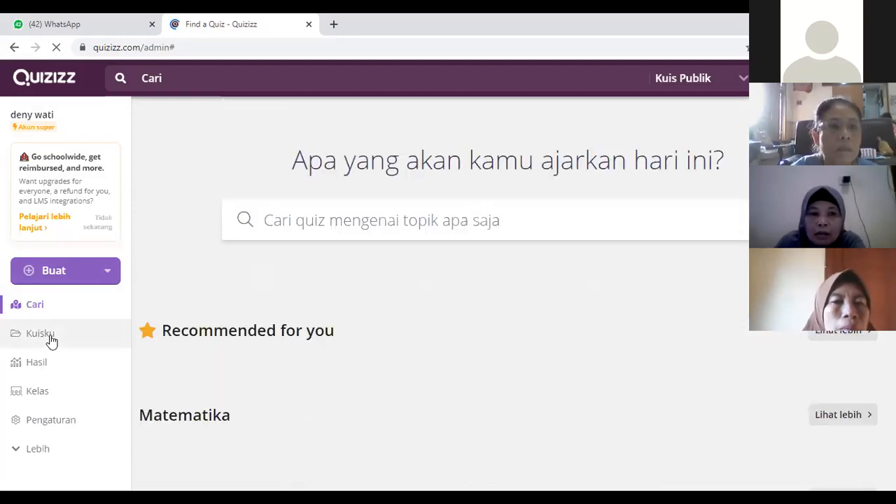
pyautogui.click(50, 339)
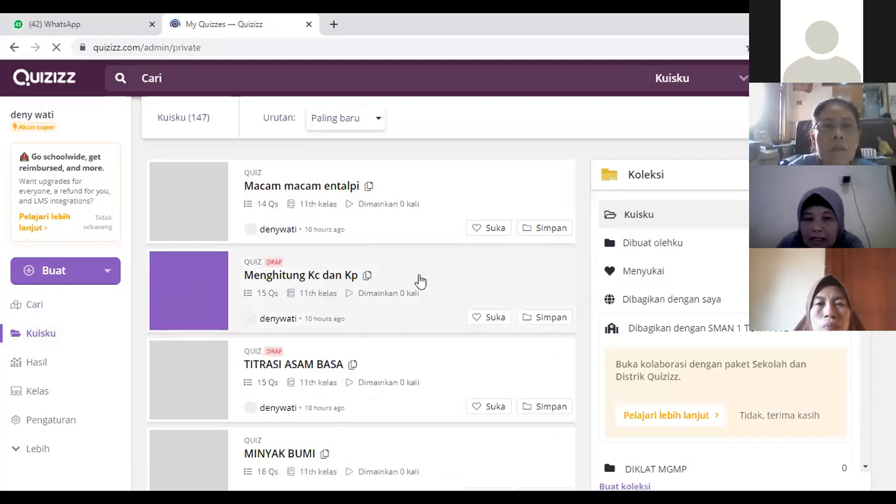
pyautogui.scroll(-3, 415, 279)
pyautogui.scroll(-2, 414, 276)
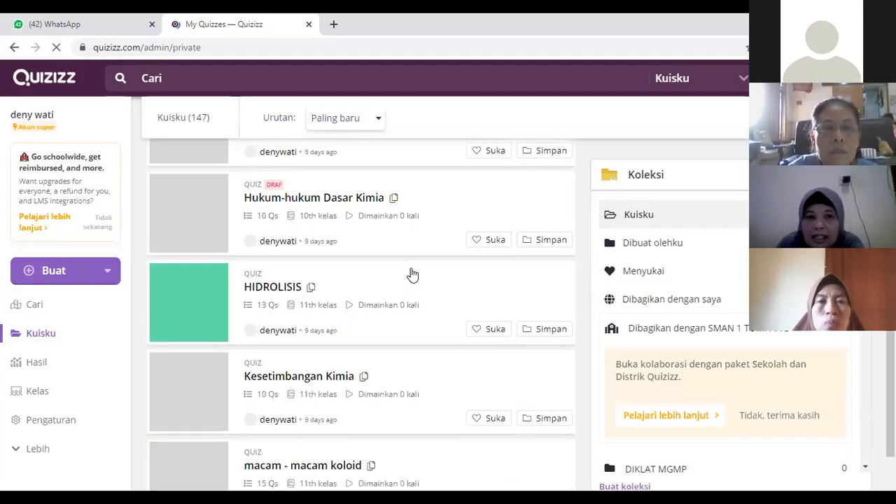
pyautogui.scroll(-1, 412, 274)
pyautogui.scroll(-1, 413, 274)
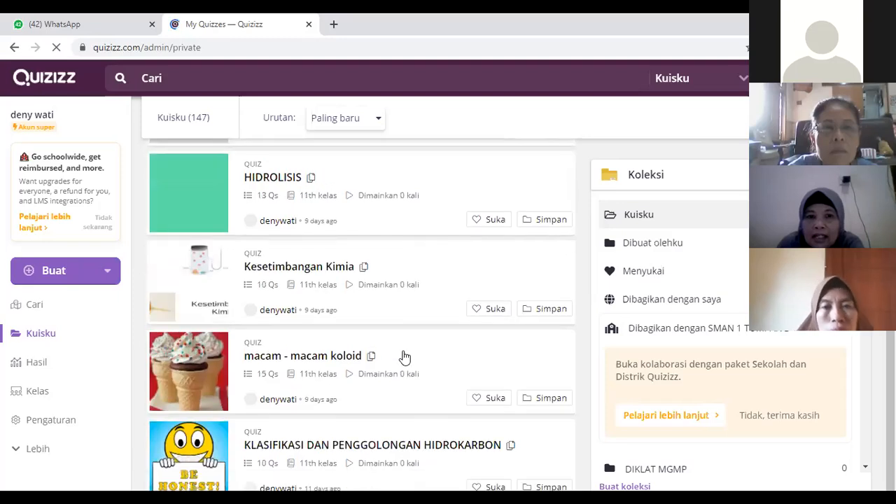
pyautogui.scroll(-1, 405, 345)
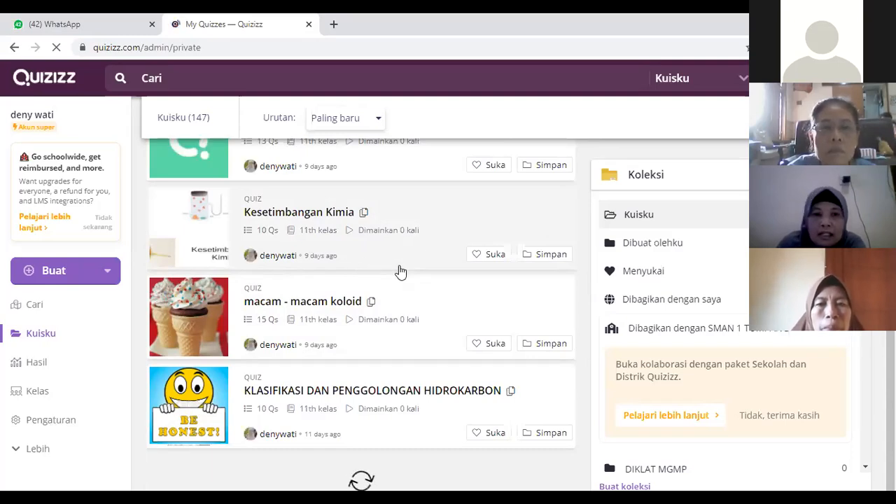
pyautogui.scroll(1, 401, 268)
pyautogui.scroll(-1, 399, 266)
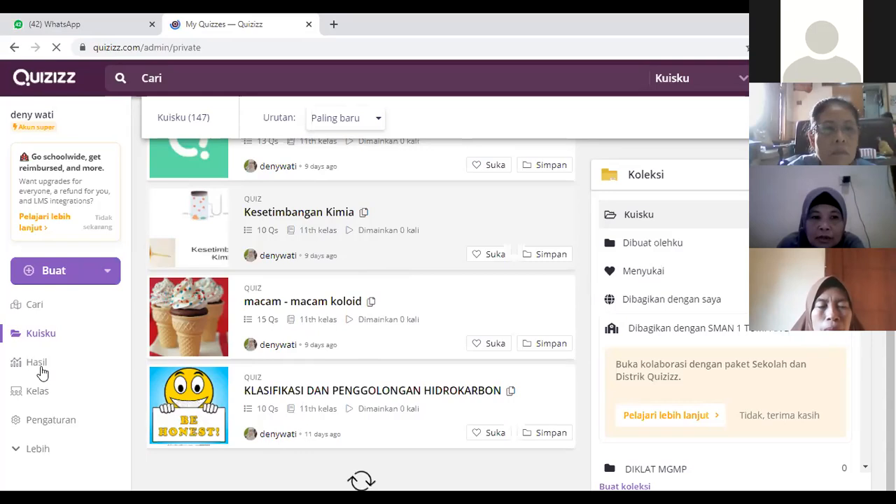
# Step: Open the reports page and look through the assigned quizzes with their participants and accuracy
pyautogui.click(42, 365)
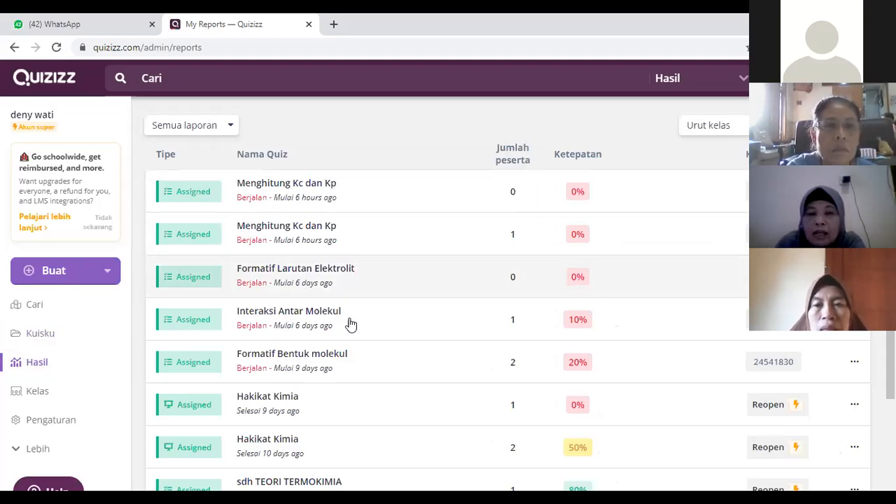
pyautogui.scroll(-3, 358, 329)
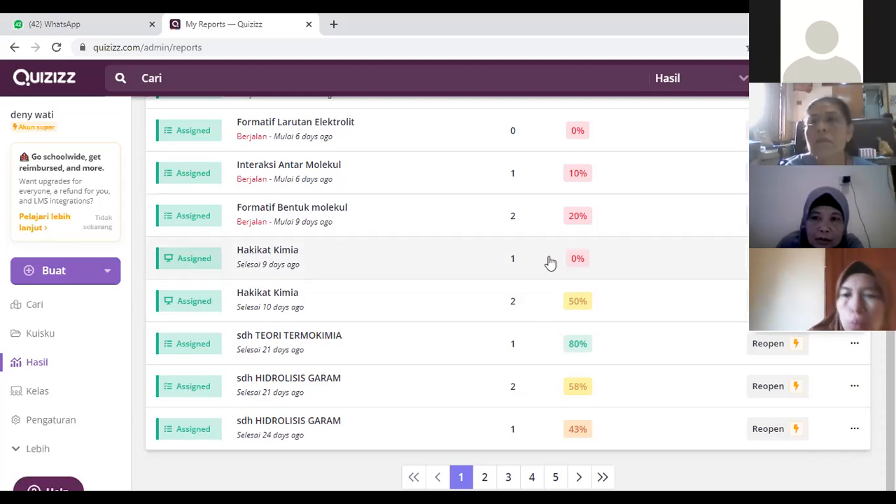
pyautogui.scroll(1, 415, 264)
pyautogui.scroll(2, 258, 210)
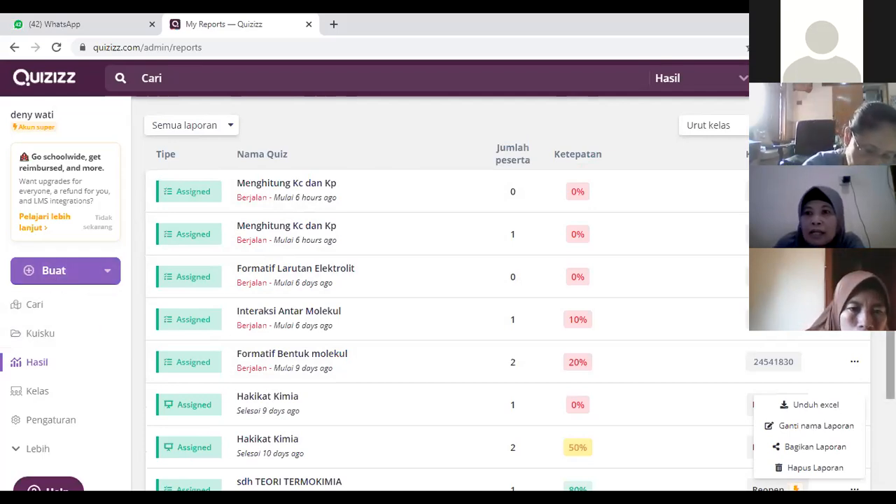
# Step: Create a new quiz and name it "Tatanama senyawa"
pyautogui.click(78, 278)
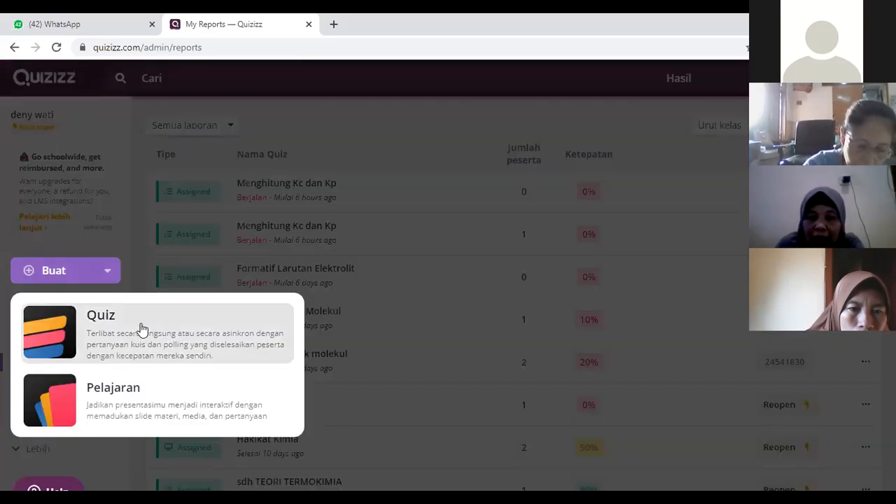
pyautogui.click(142, 328)
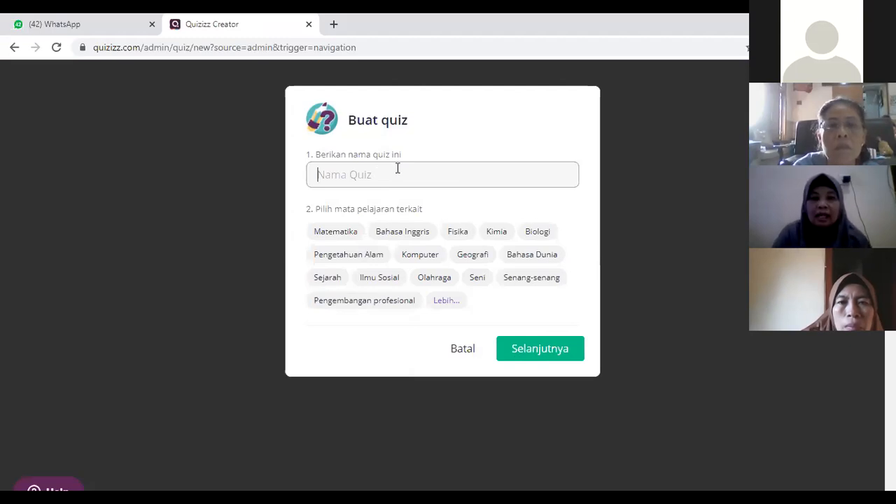
pyautogui.write('Ta')
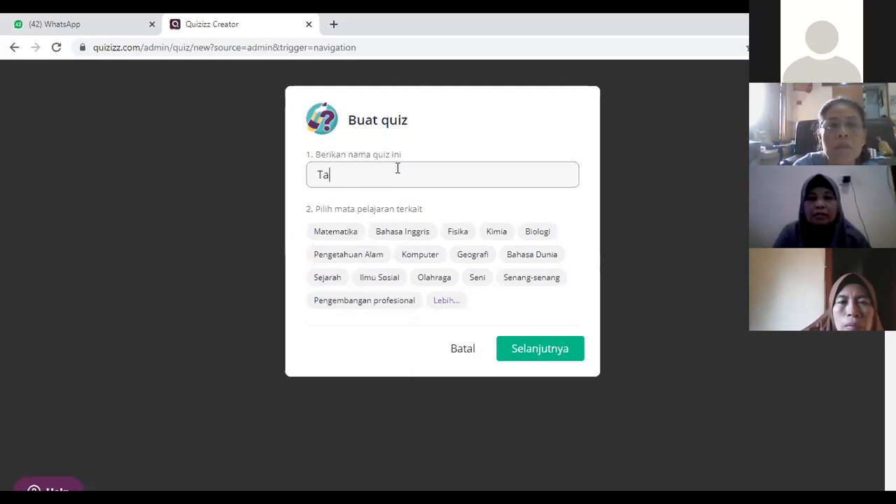
pyautogui.write('tanama senyawa')
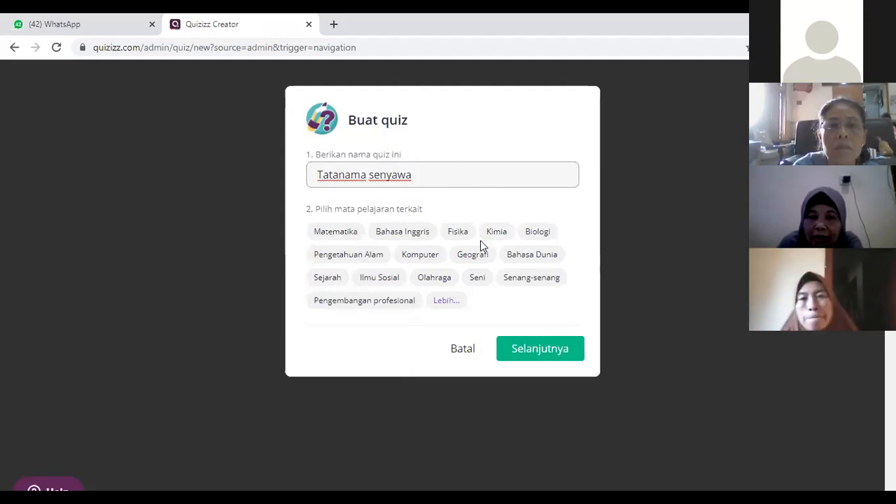
# Step: Assign the subject Kimia to the quiz after expanding the subject list, and continue to the quiz editor
pyautogui.click(423, 279)
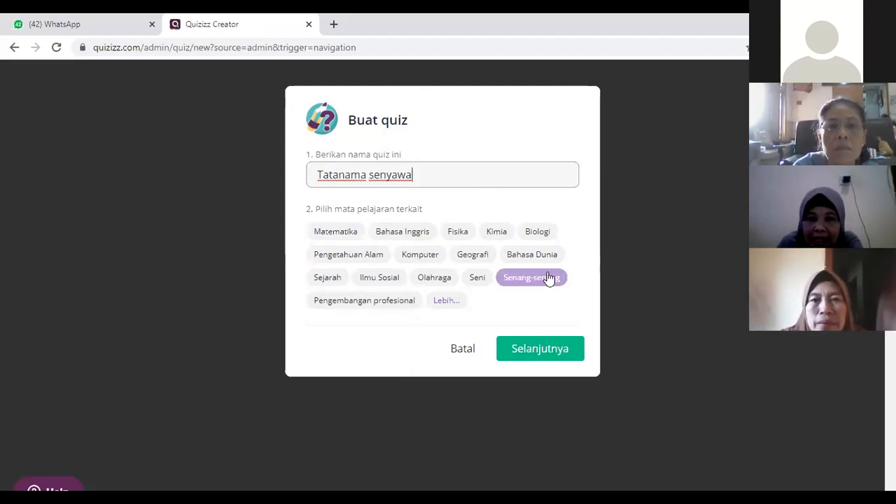
pyautogui.click(447, 302)
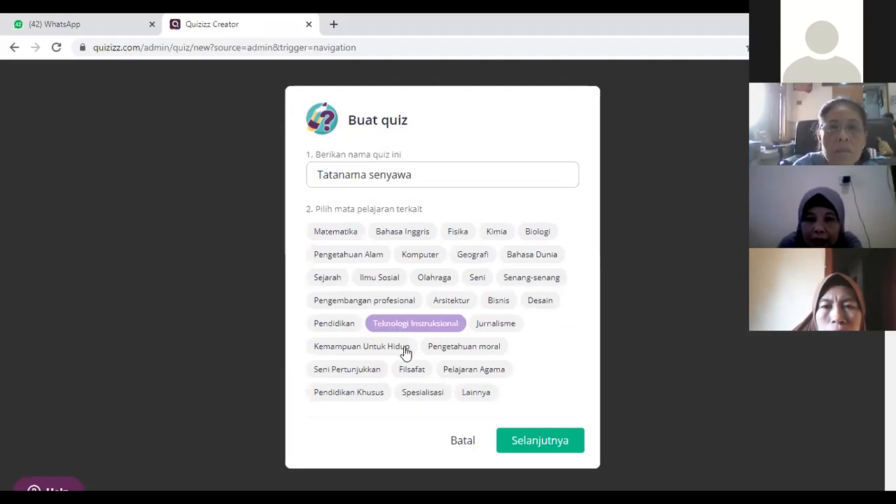
pyautogui.click(558, 446)
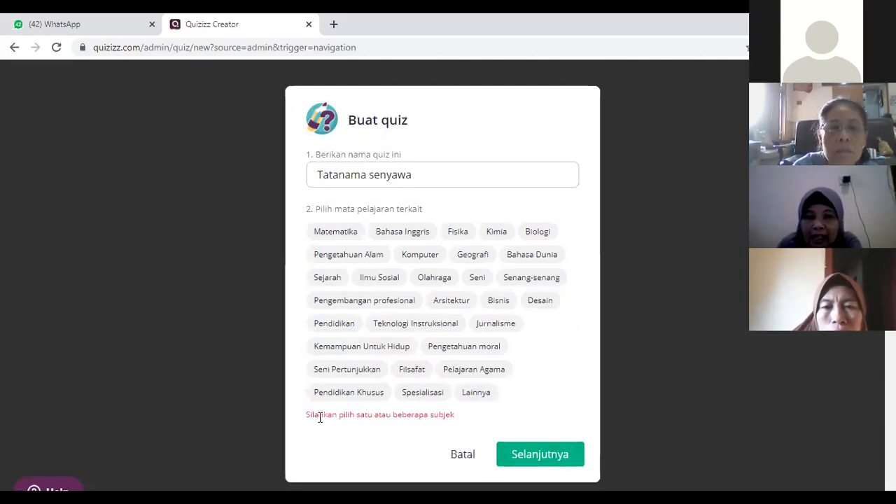
pyautogui.click(479, 394)
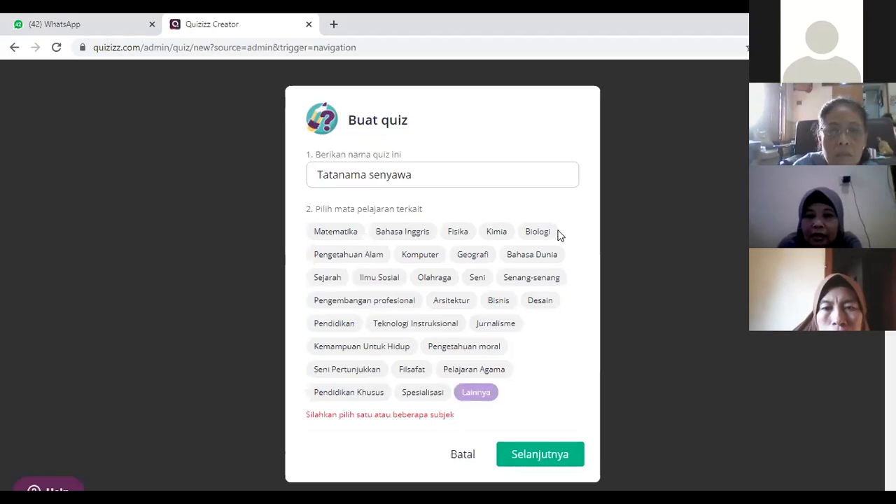
pyautogui.click(499, 237)
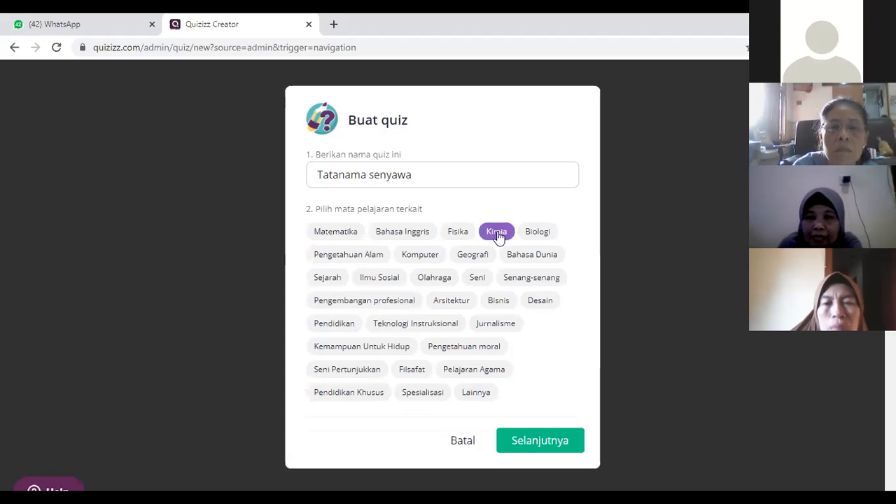
pyautogui.click(549, 449)
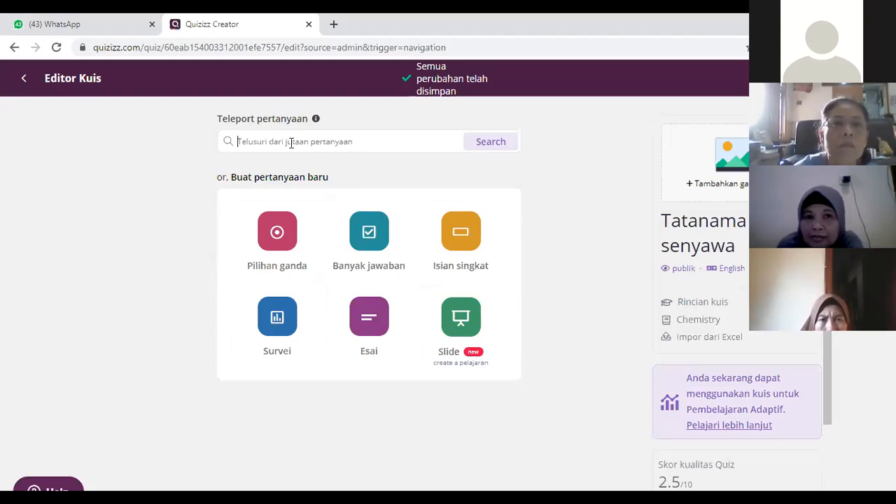
# Step: Search the public question bank for "Tatanama senyawa" and look through the matching quizzes
pyautogui.click(292, 143)
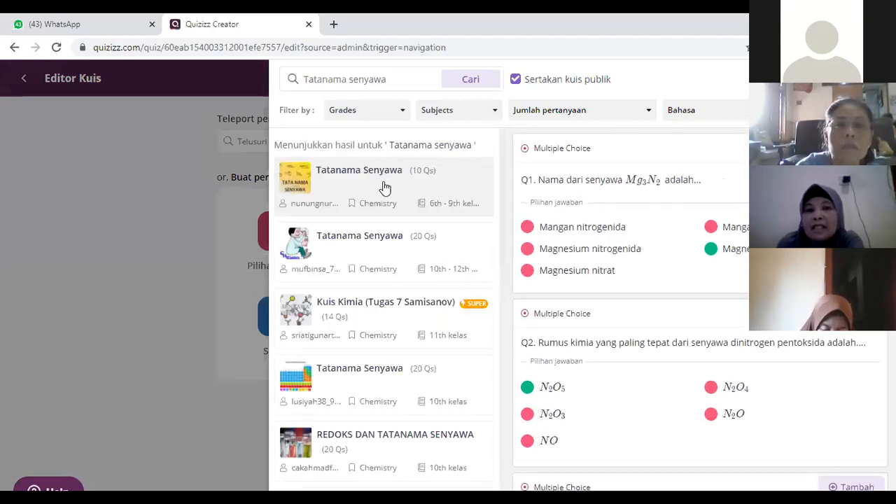
pyautogui.scroll(-5, 385, 188)
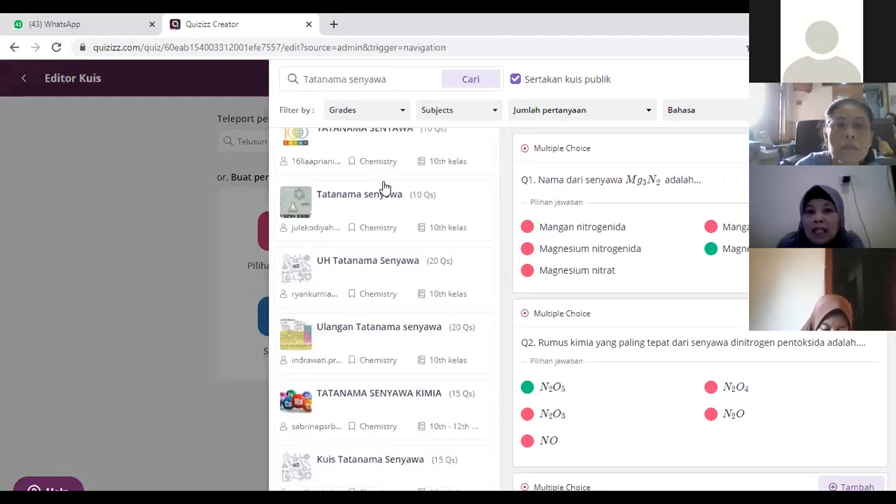
pyautogui.scroll(2, 384, 179)
pyautogui.scroll(4, 384, 179)
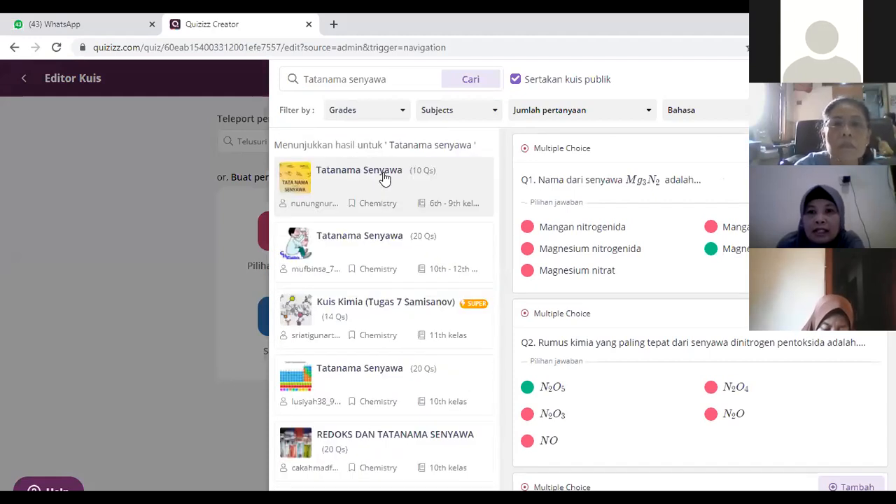
# Step: Review the questions of the first 10-question Tatanama Senyawa quiz and add its Q2 on the formula of dinitrogen pentoksida
pyautogui.scroll(-1, 447, 158)
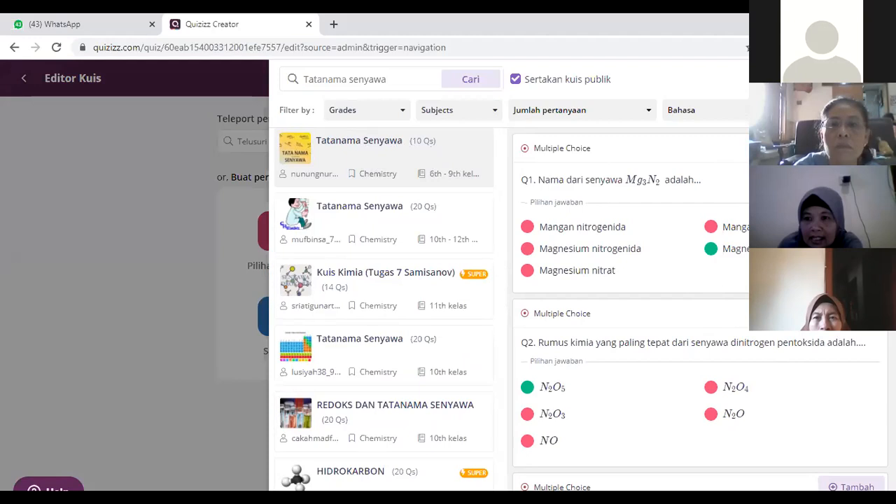
pyautogui.scroll(-3, 701, 308)
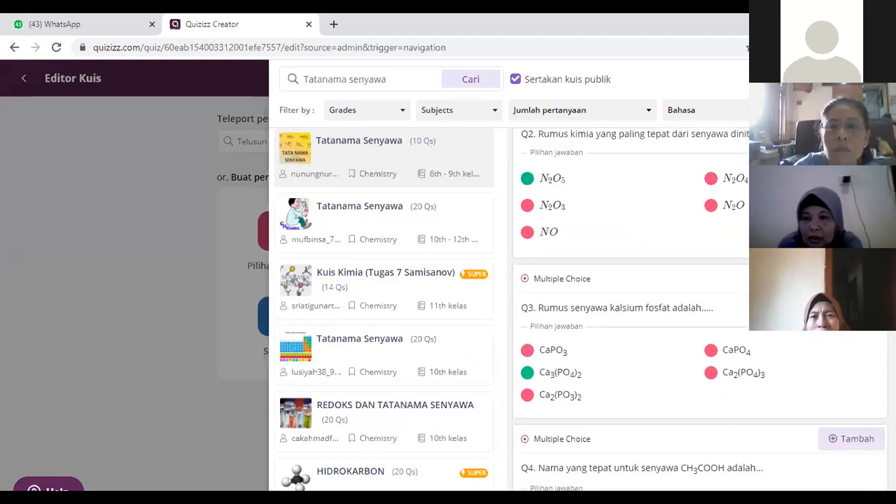
pyautogui.scroll(-4, 700, 308)
pyautogui.scroll(-2, 700, 308)
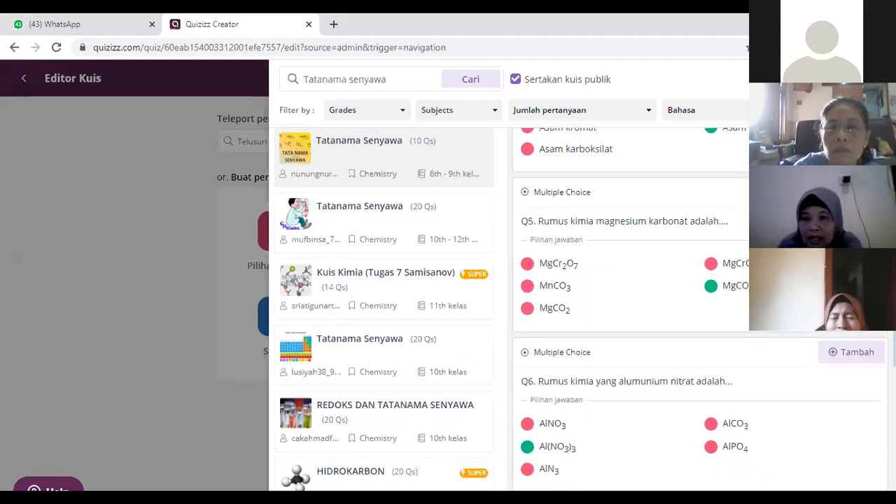
pyautogui.scroll(-5, 701, 308)
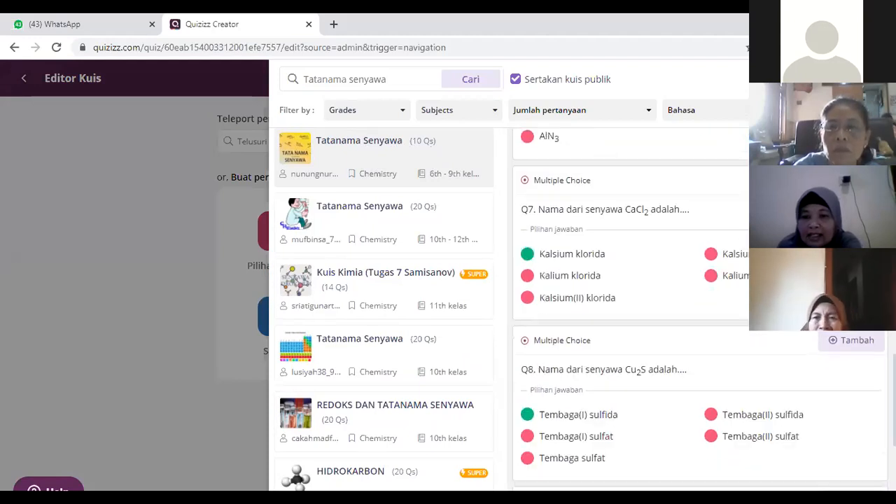
pyautogui.scroll(-3, 700, 308)
pyautogui.scroll(-1, 654, 450)
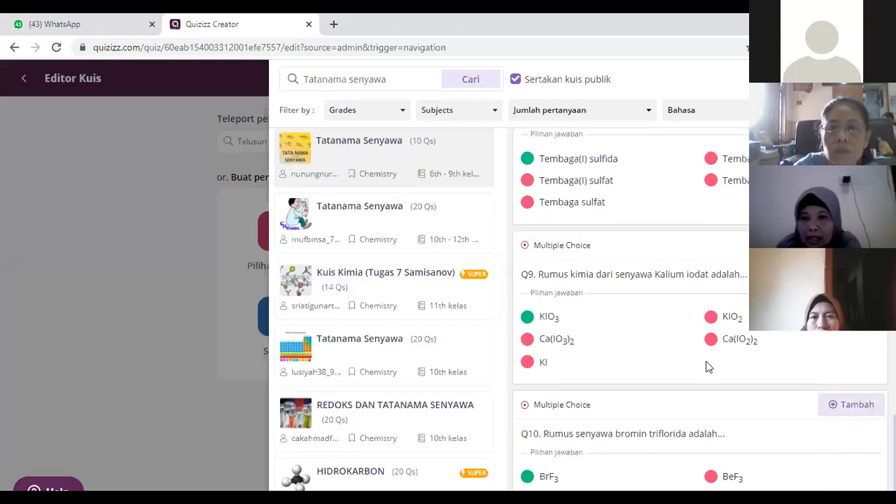
pyautogui.scroll(14, 578, 154)
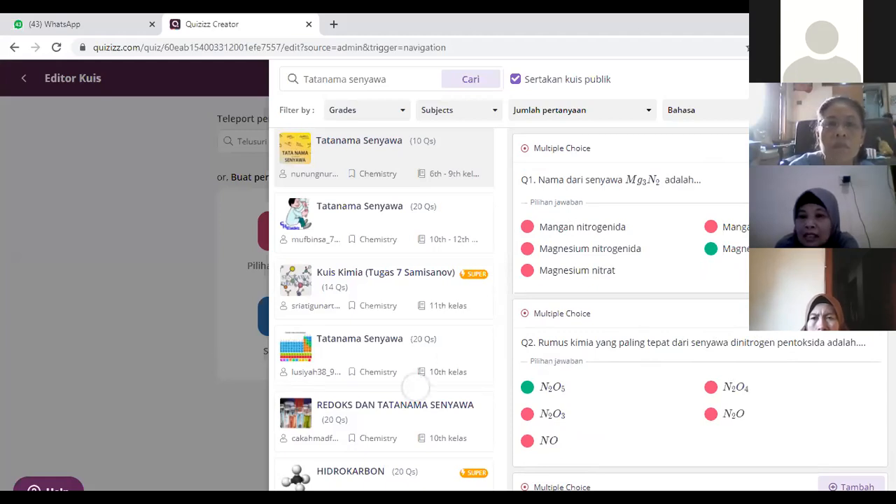
pyautogui.click(870, 332)
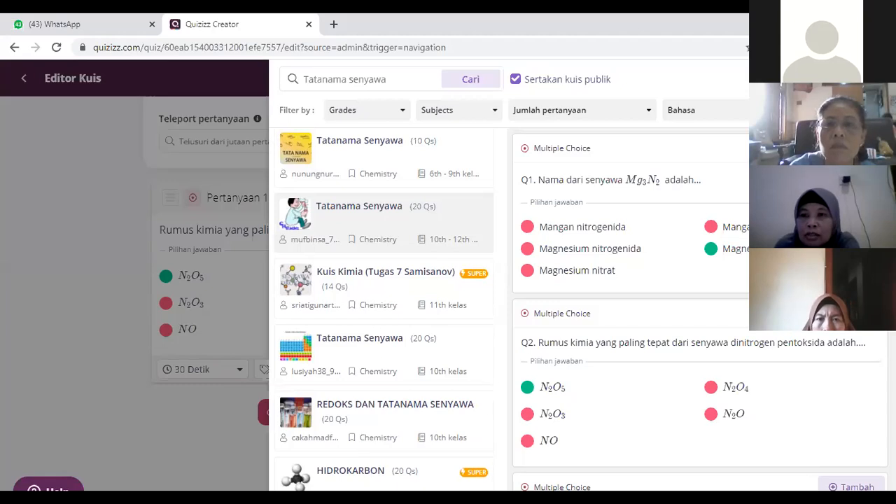
# Step: Add Q19, on the formulas of five compounds, from the 20-question Tatanama Senyawa quiz for grades 10 to 12
pyautogui.scroll(-5, 700, 308)
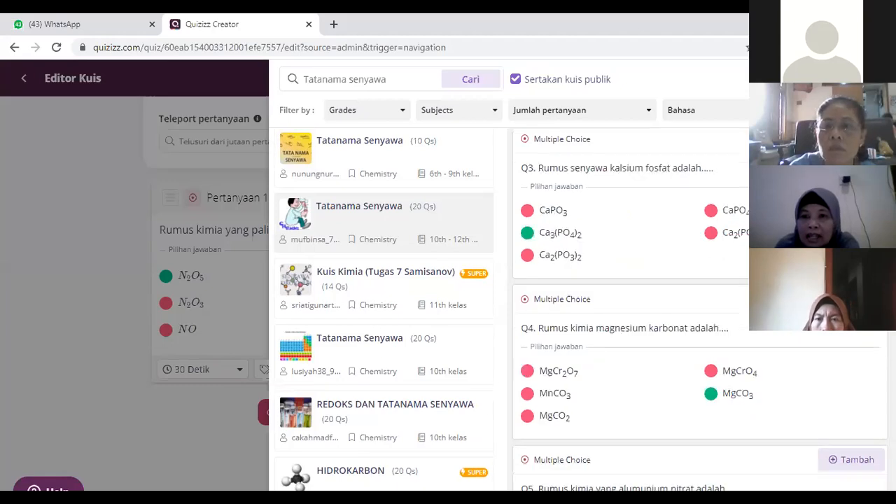
pyautogui.scroll(-20, 700, 309)
pyautogui.scroll(-7, 647, 413)
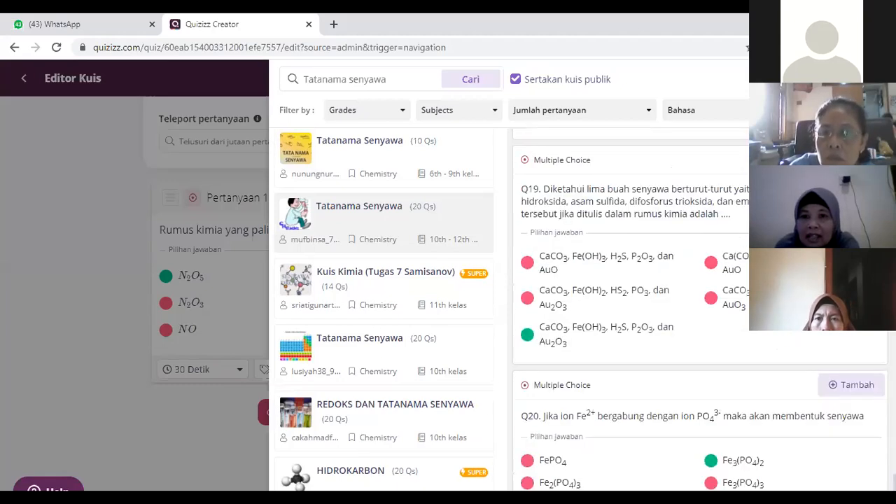
pyautogui.scroll(3, 644, 406)
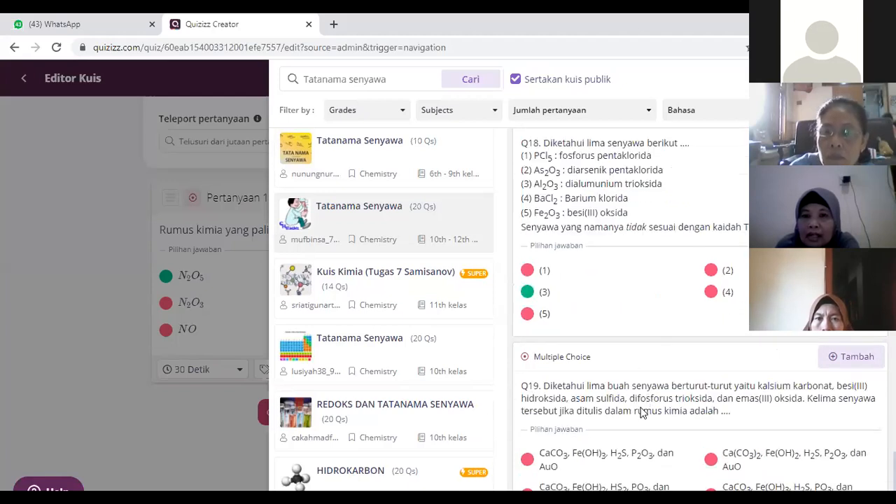
pyautogui.scroll(-3, 532, 419)
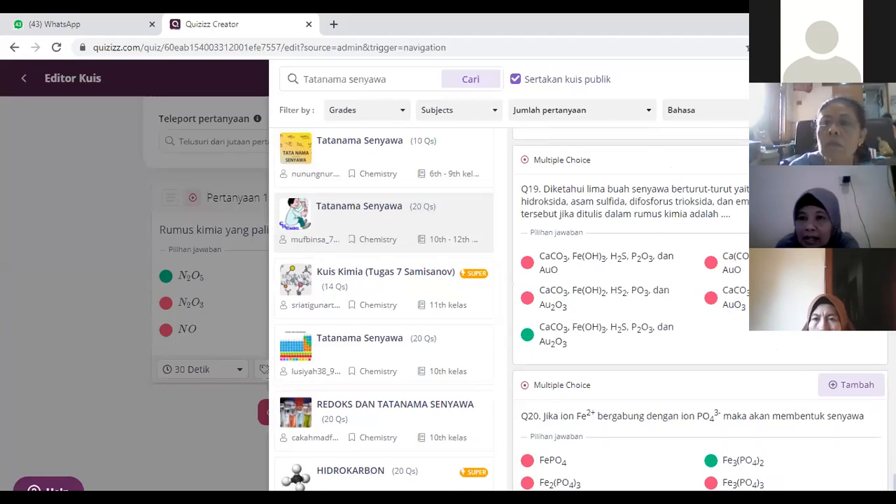
# Step: Add the dinitrogen pentoksida question from the 10-question TATANAMA SENYAWA quiz with the IUPAC 100 thumbnail and close the question bank
pyautogui.scroll(-1, 631, 350)
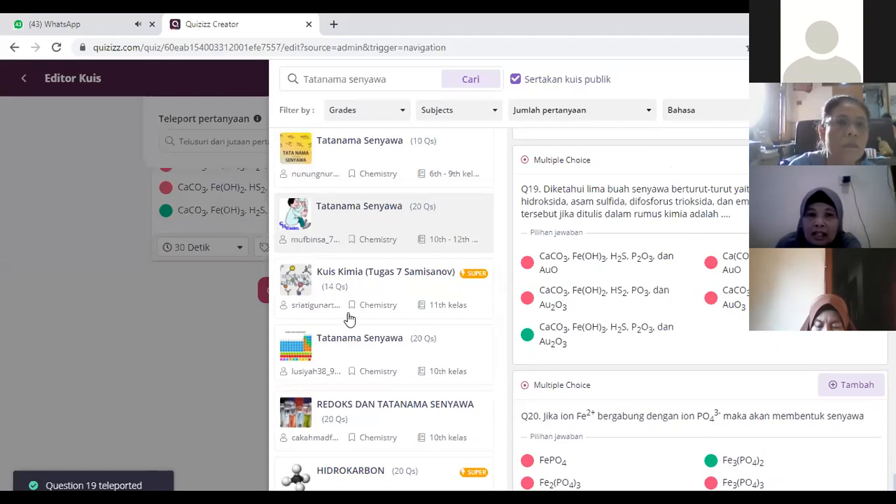
pyautogui.scroll(-1, 380, 351)
pyautogui.scroll(-2, 381, 291)
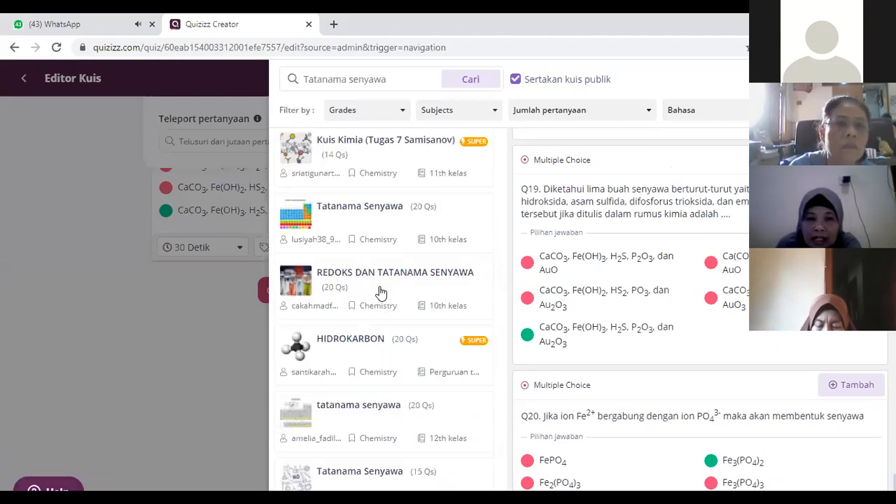
pyautogui.scroll(-2, 376, 290)
pyautogui.scroll(-2, 371, 291)
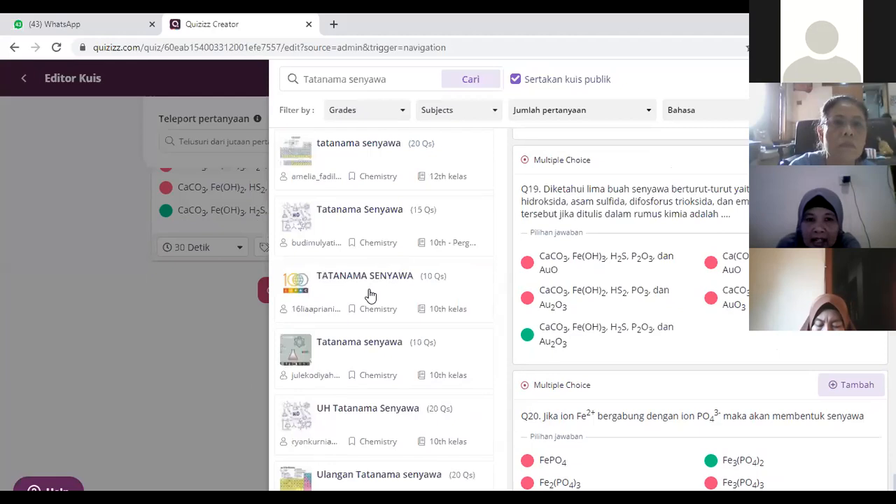
pyautogui.click(382, 293)
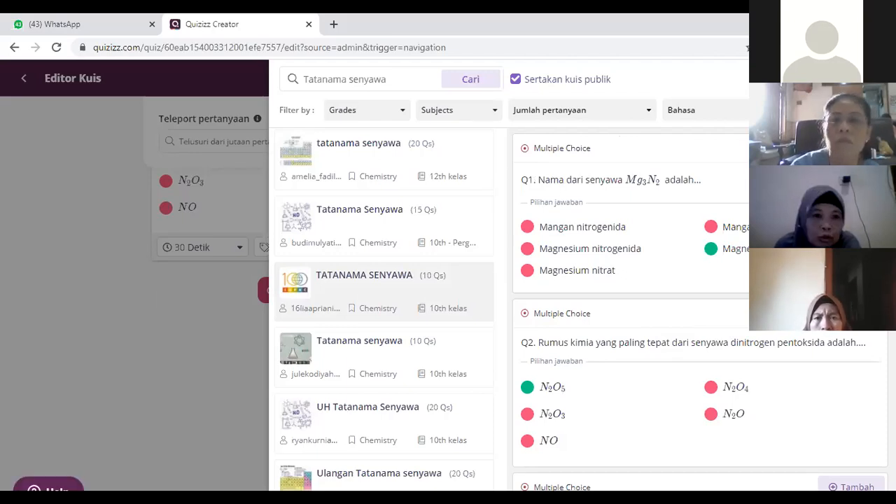
pyautogui.click(139, 359)
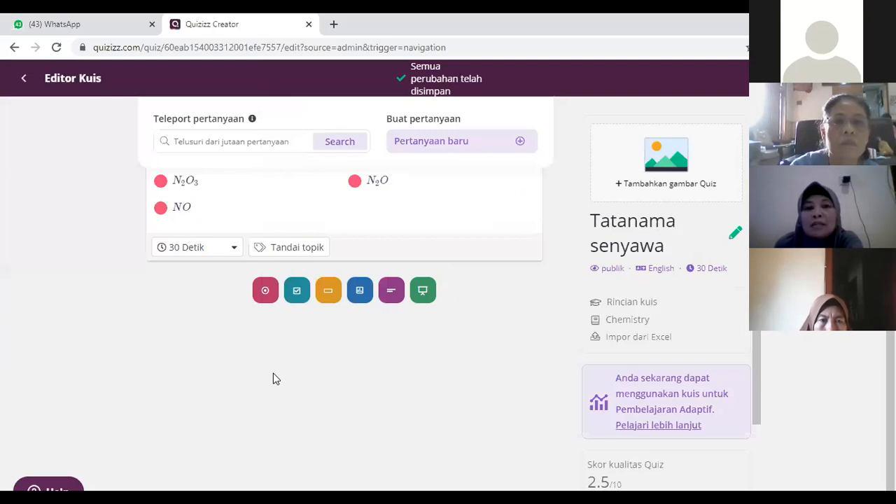
# Step: Edit the text of Question 1 so it asks for the chemical formula of dinitrogen trioksida
pyautogui.scroll(2, 273, 374)
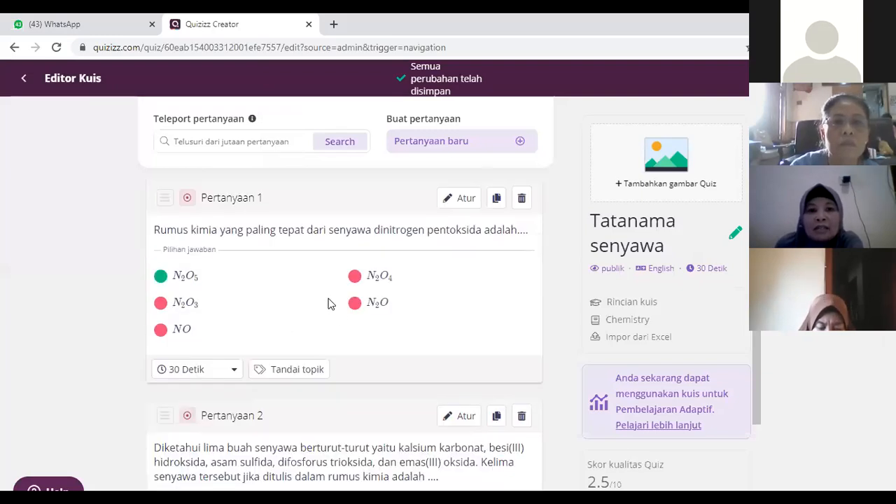
pyautogui.scroll(-5, 336, 305)
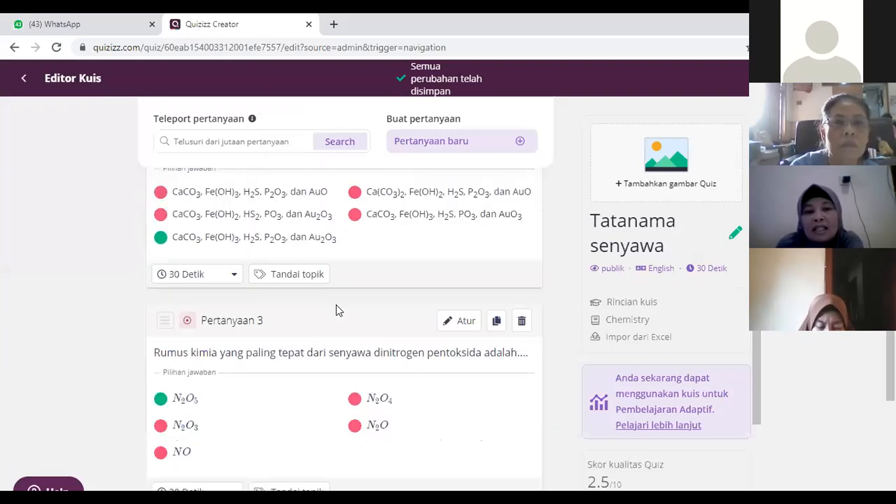
pyautogui.scroll(-2, 385, 334)
pyautogui.scroll(7, 383, 331)
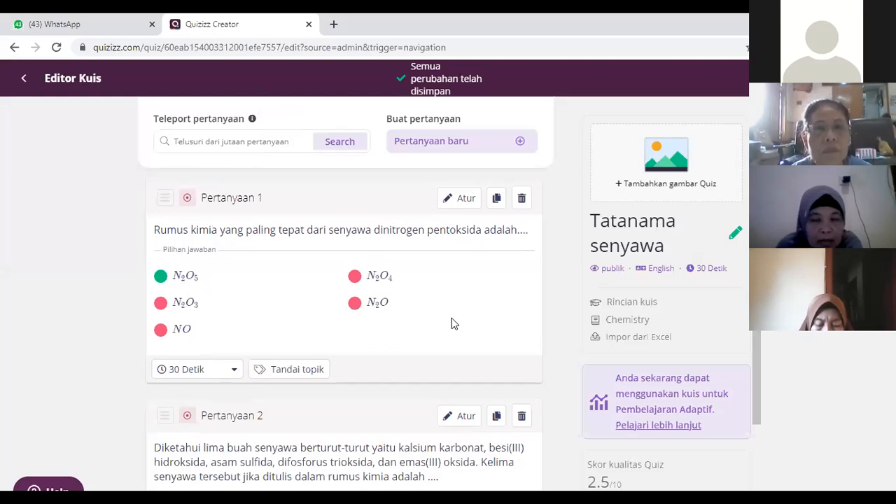
pyautogui.click(465, 202)
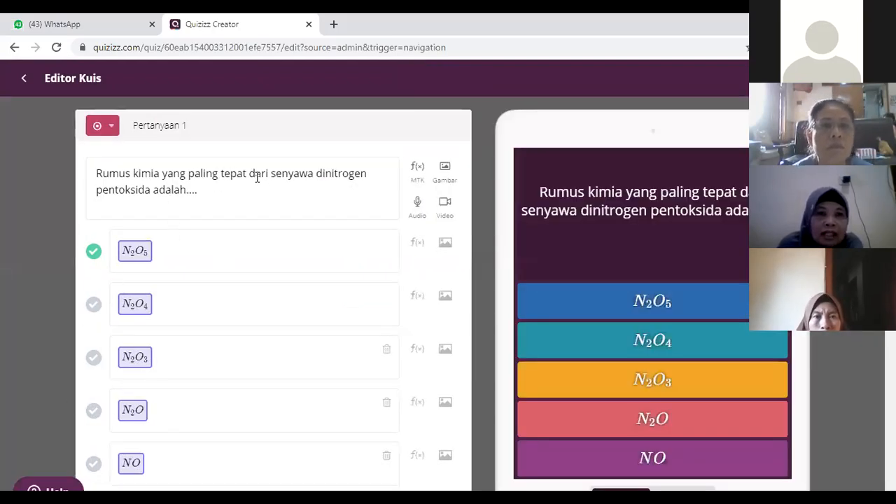
pyautogui.click(325, 172)
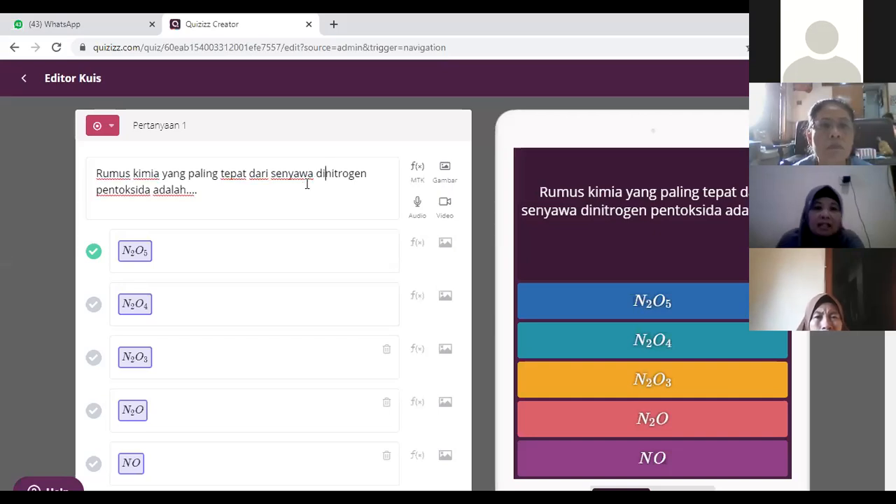
pyautogui.click(109, 190)
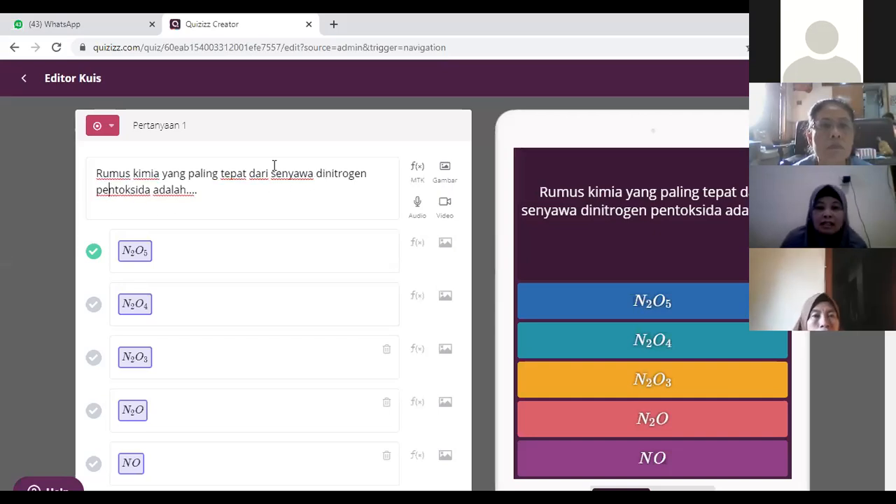
pyautogui.press('BackSpace')
pyautogui.press('BackSpace')
pyautogui.press('BackSpace')
pyautogui.press('Delete')
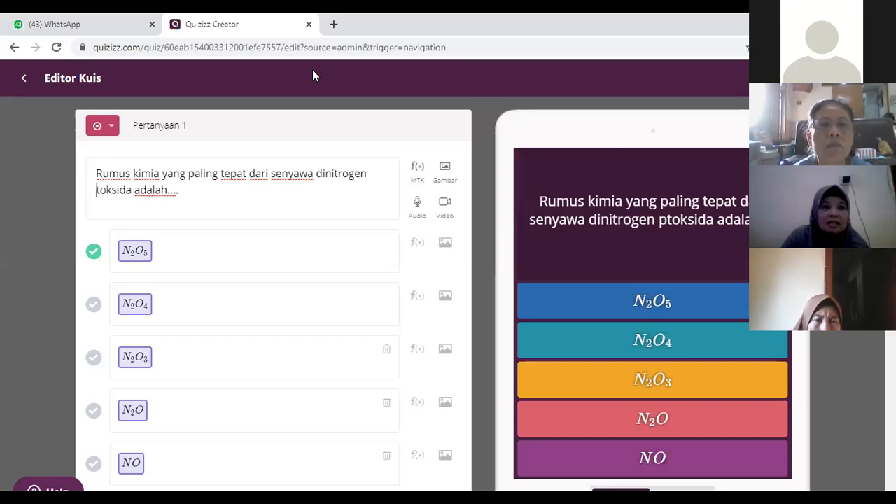
pyautogui.write('tr')
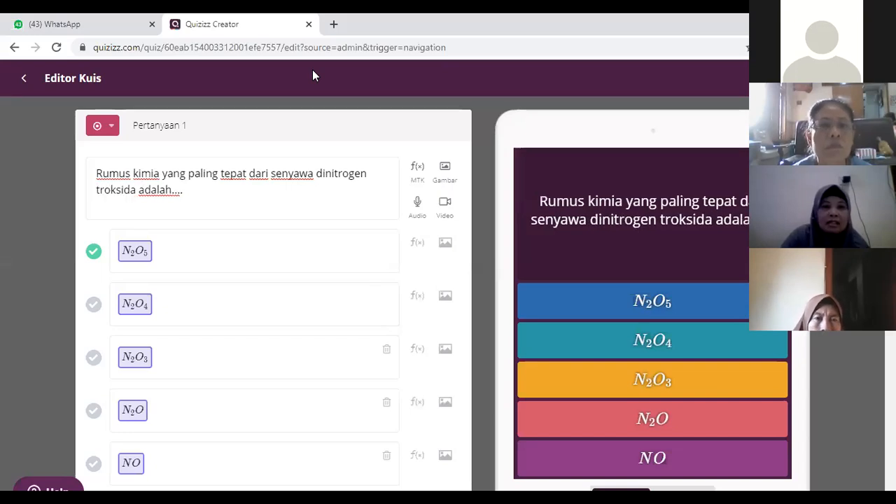
pyautogui.write('i')
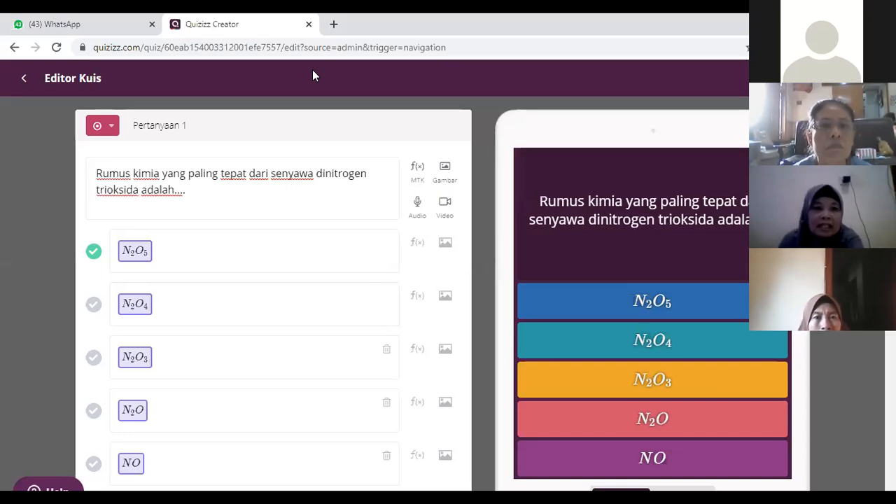
pyautogui.click(223, 198)
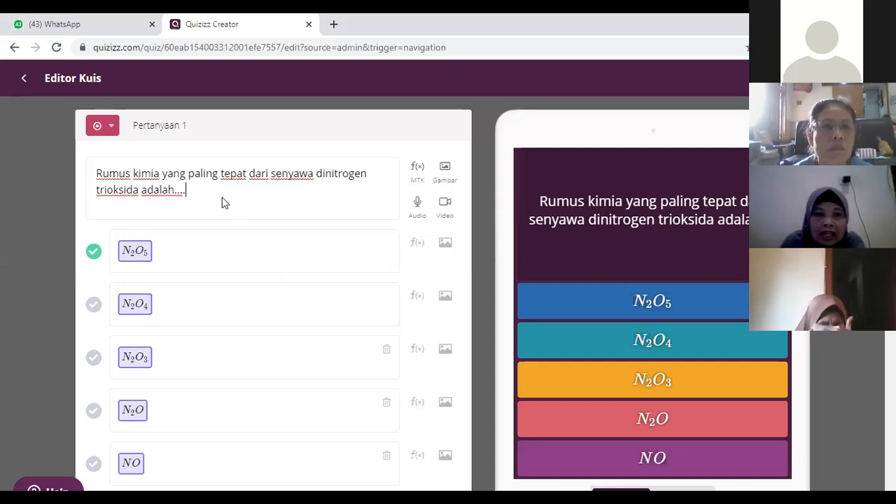
# Step: Mark N2O3 as the correct answer of Question 1 and save the question
pyautogui.click(94, 360)
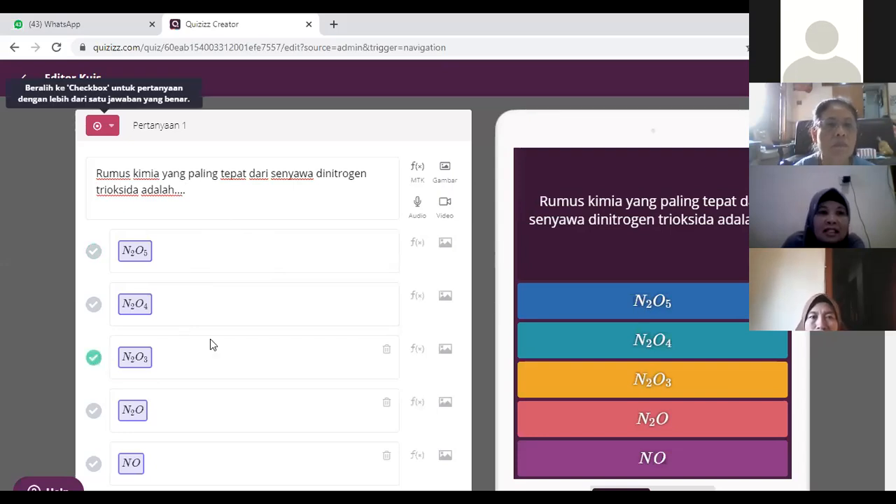
pyautogui.scroll(-2, 336, 360)
pyautogui.scroll(-3, 455, 305)
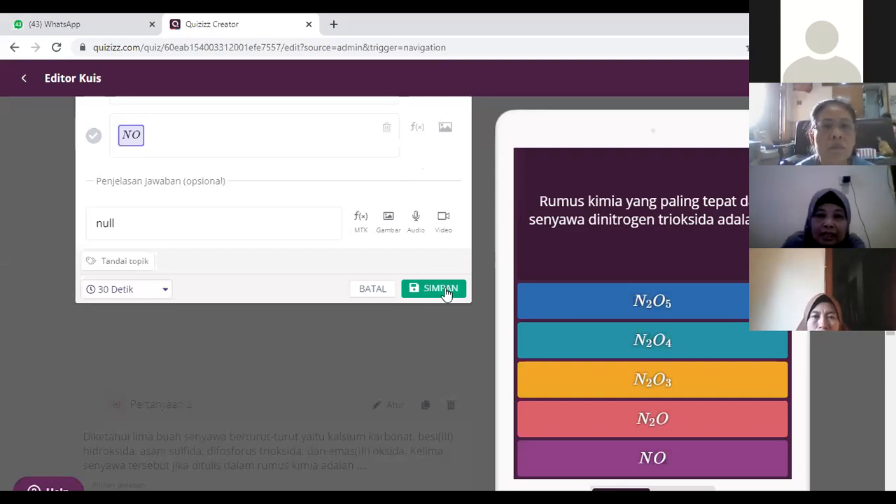
pyautogui.click(441, 289)
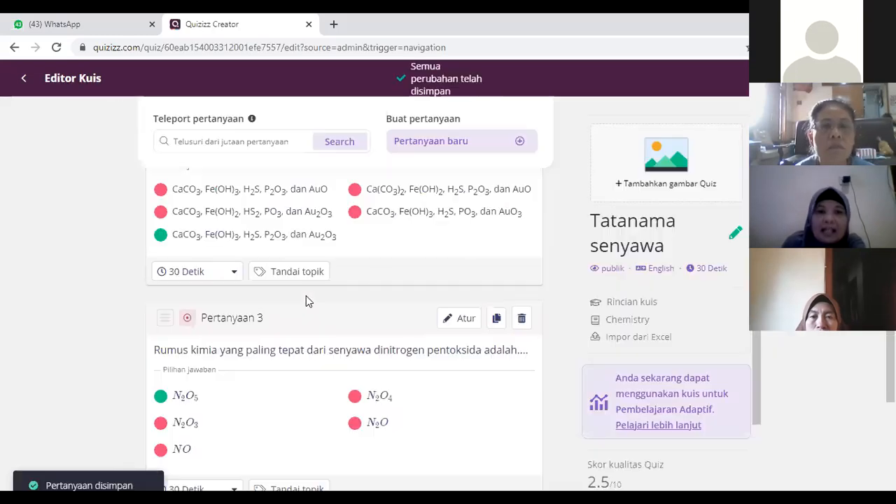
# Step: Add a new multiple-choice question after Question 3 at the end of the quiz
pyautogui.scroll(5, 210, 280)
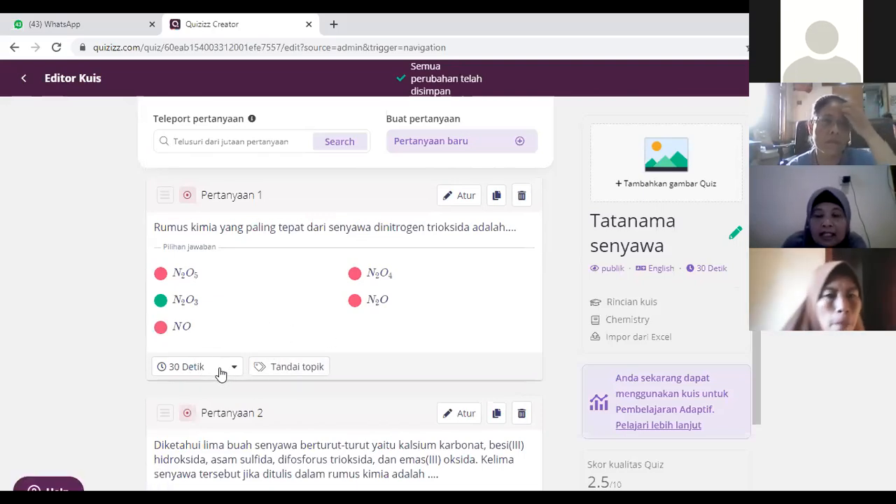
pyautogui.scroll(-5, 226, 367)
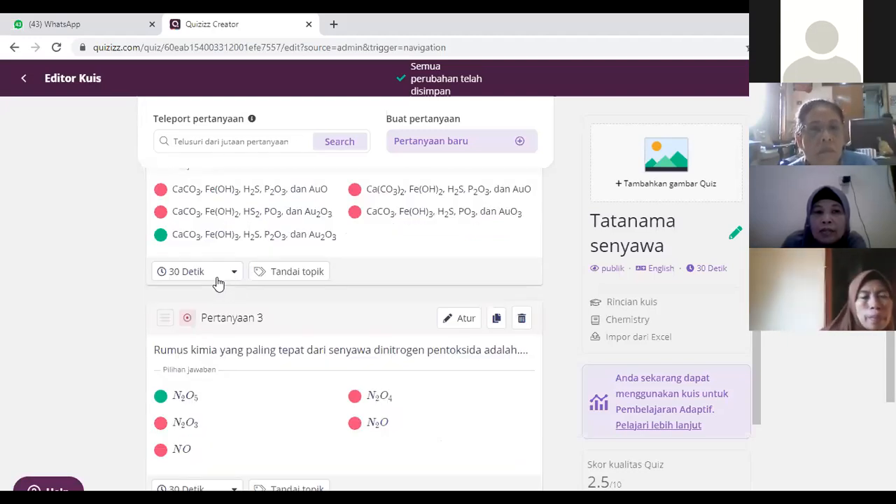
pyautogui.scroll(5, 217, 282)
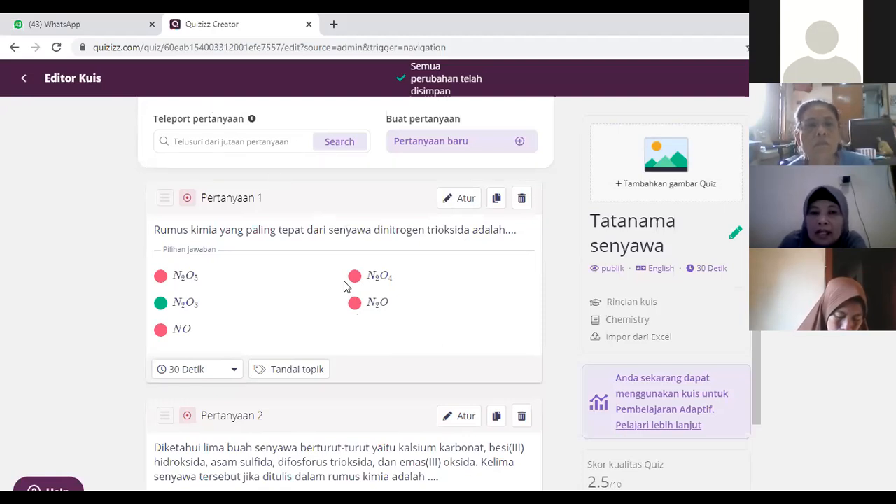
pyautogui.scroll(-4, 344, 282)
pyautogui.scroll(-4, 338, 275)
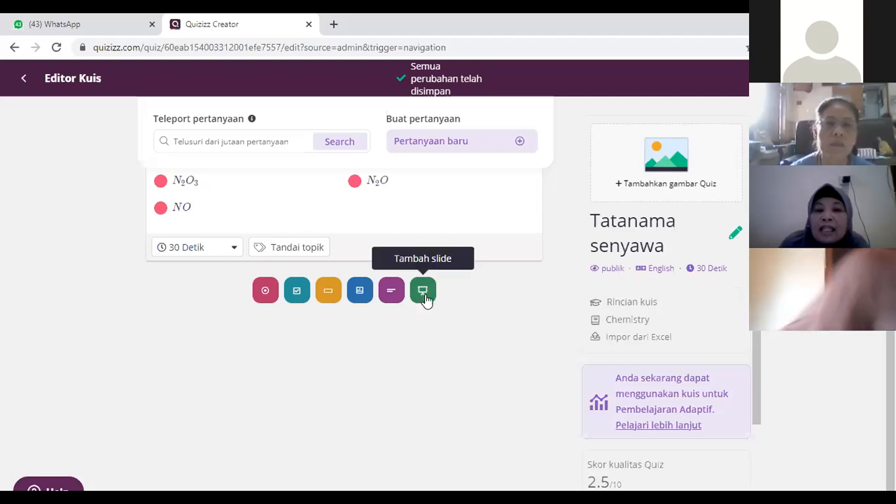
pyautogui.click(265, 291)
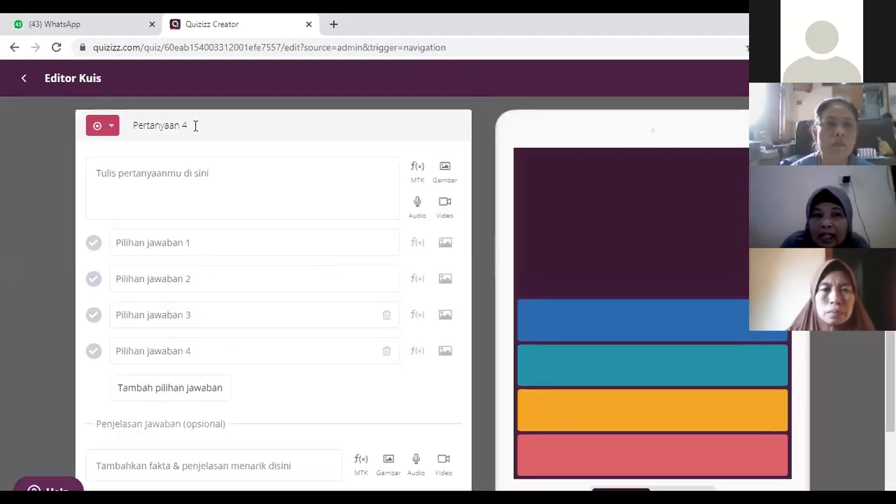
# Step: Show the extra formatting options and special characters for Question 4's text, and enter "dgfhkjk;lkl;" as the question
pyautogui.click(108, 173)
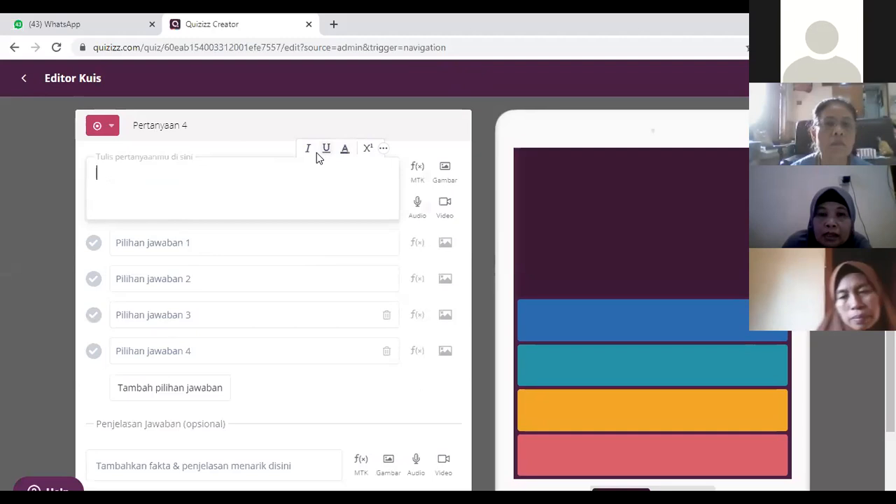
pyautogui.click(388, 148)
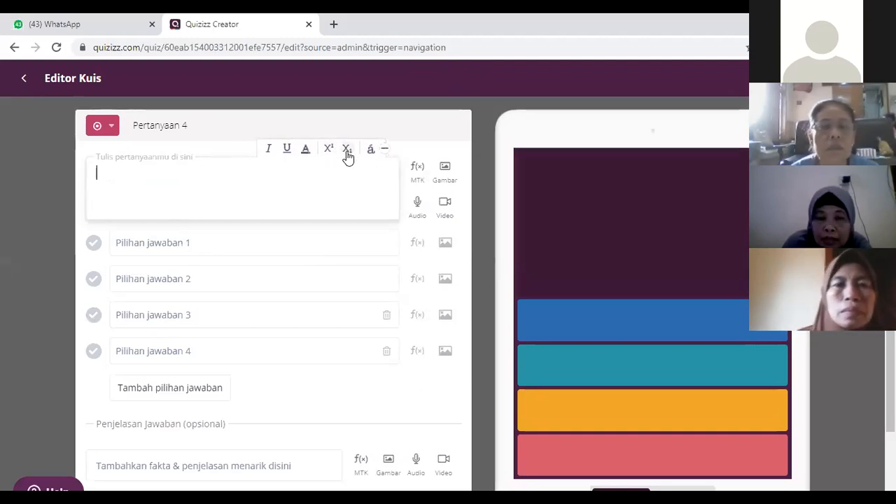
pyautogui.click(386, 149)
pyautogui.click(386, 150)
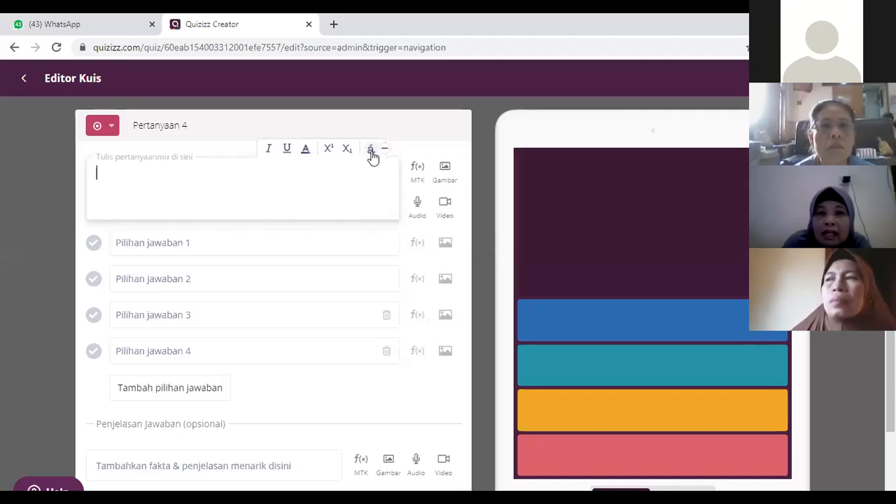
pyautogui.click(372, 149)
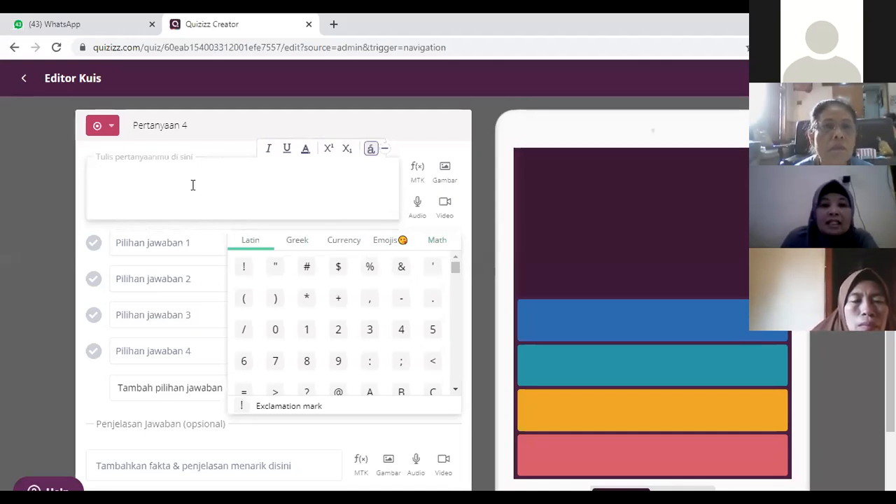
pyautogui.write('dgfhkjk;lkl;')
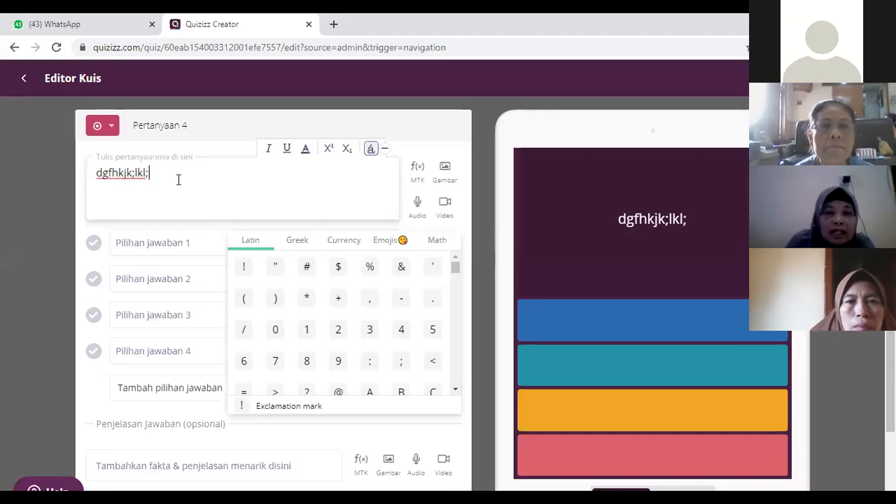
# Step: Fill in the first four answer options of Question 4 as k, l, m and n
pyautogui.click(166, 245)
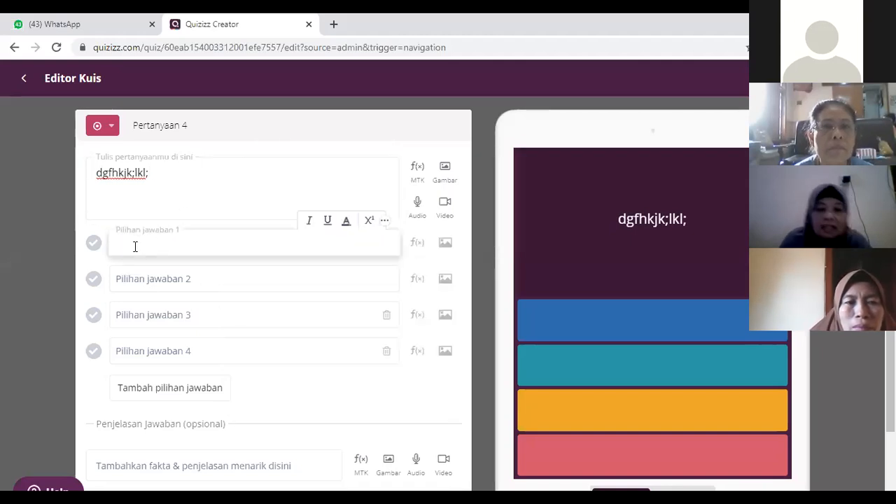
pyautogui.write('1')
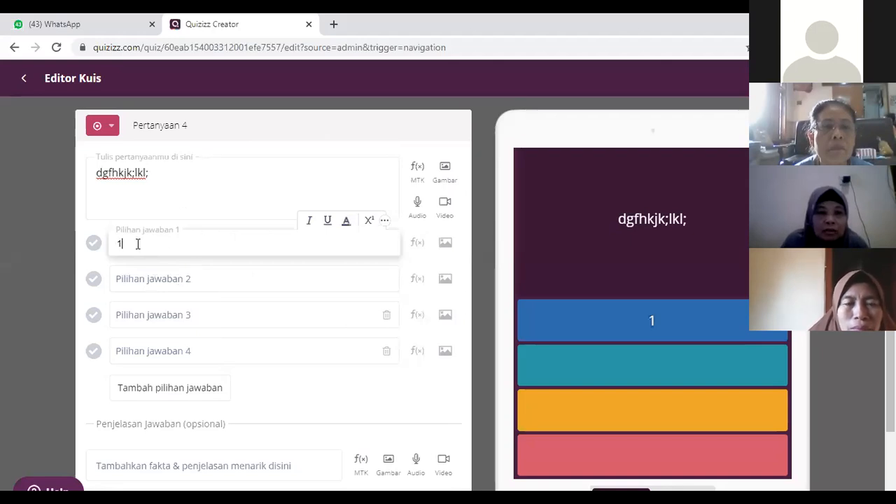
pyautogui.press('BackSpace')
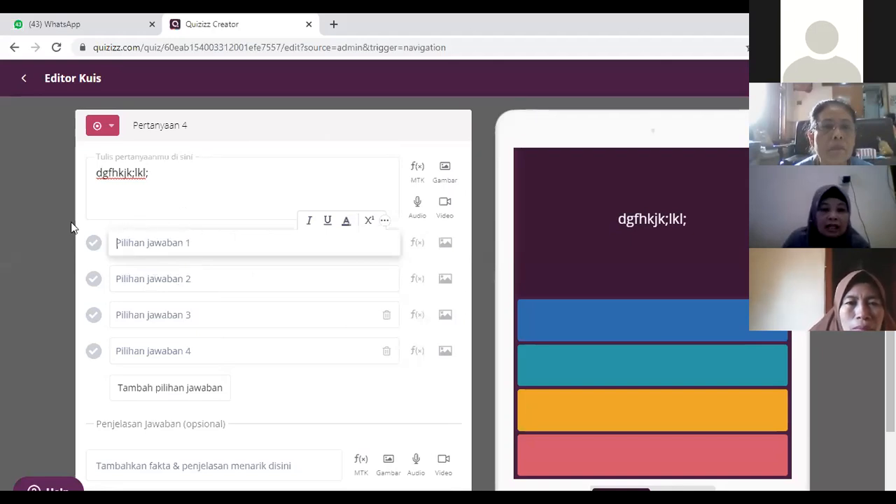
pyautogui.write('k')
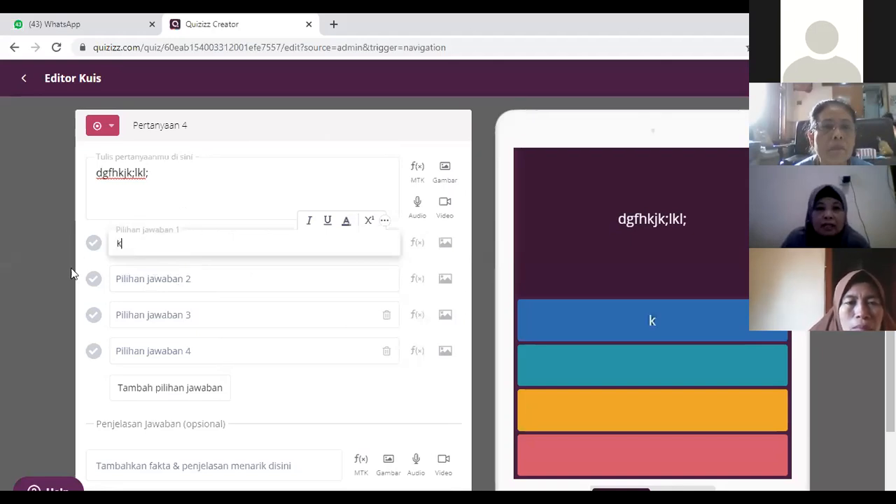
pyautogui.click(138, 281)
pyautogui.write('l')
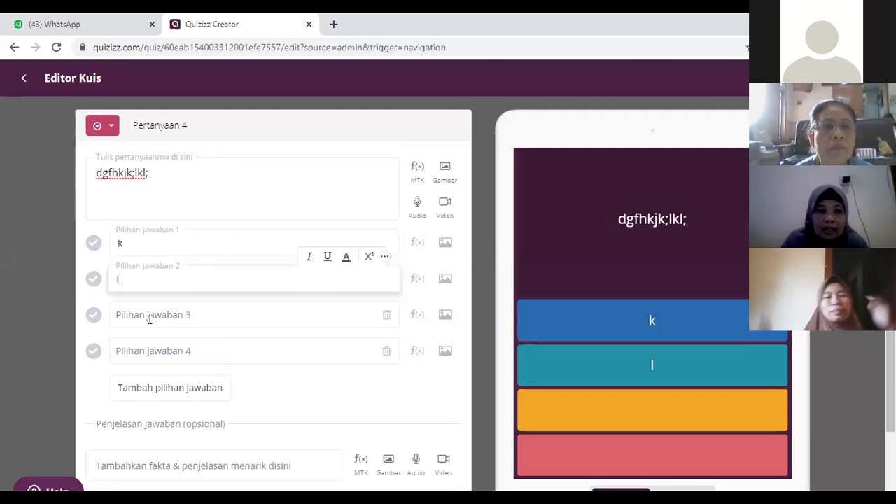
pyautogui.click(149, 316)
pyautogui.write('m')
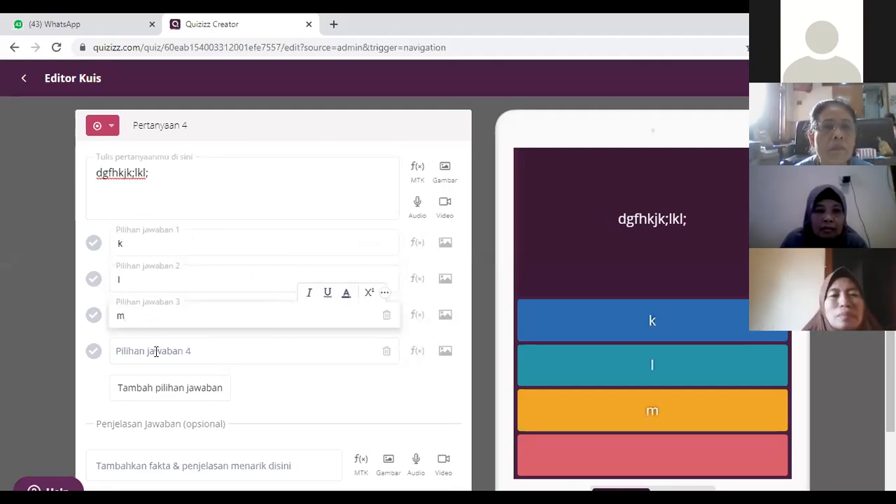
pyautogui.click(156, 352)
pyautogui.write('n')
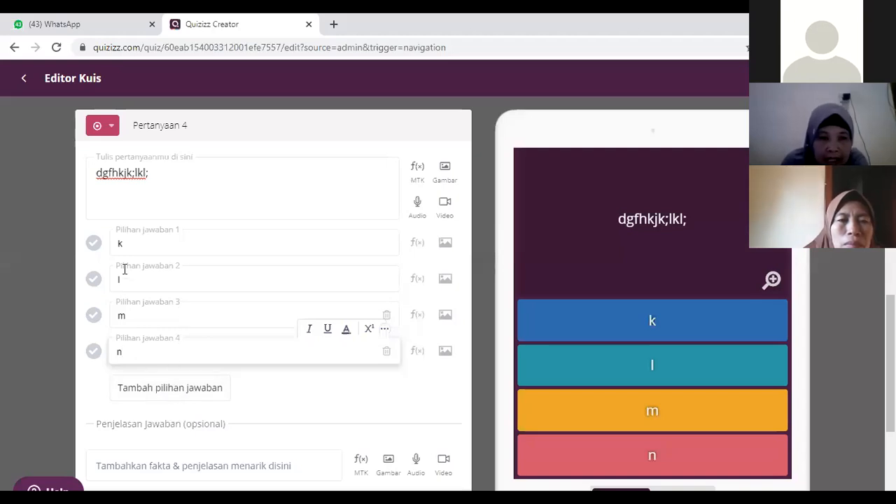
# Step: Add a fifth answer option to Question 4 with the text "o"
pyautogui.click(175, 392)
pyautogui.click(154, 389)
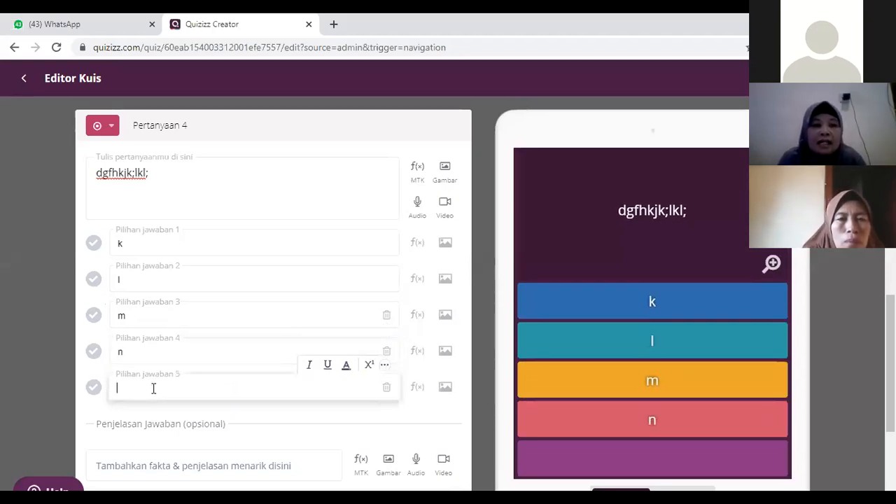
pyautogui.write('o')
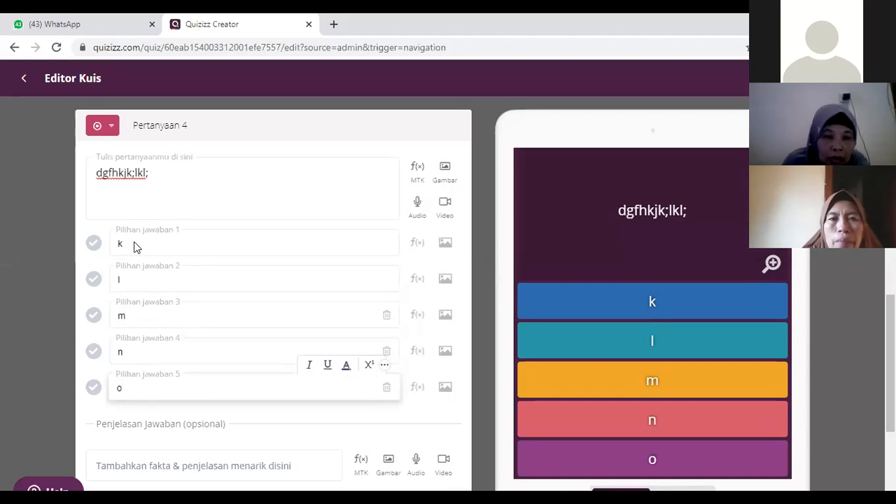
# Step: Try to use an image for Question 4's first answer option and cancel the switch from text
pyautogui.click(446, 245)
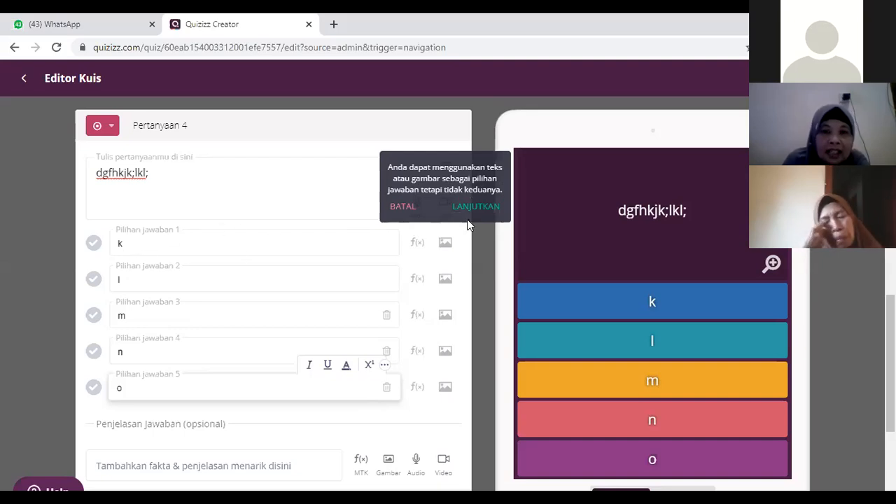
pyautogui.click(400, 208)
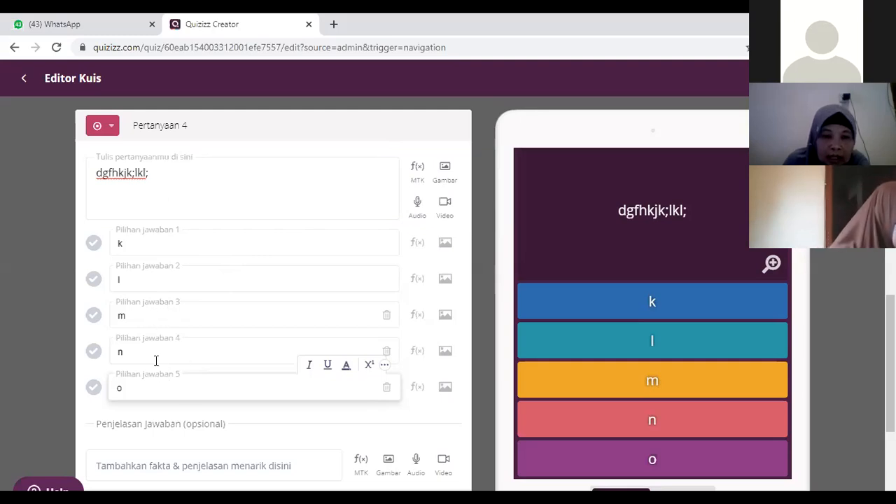
pyautogui.scroll(-2, 156, 361)
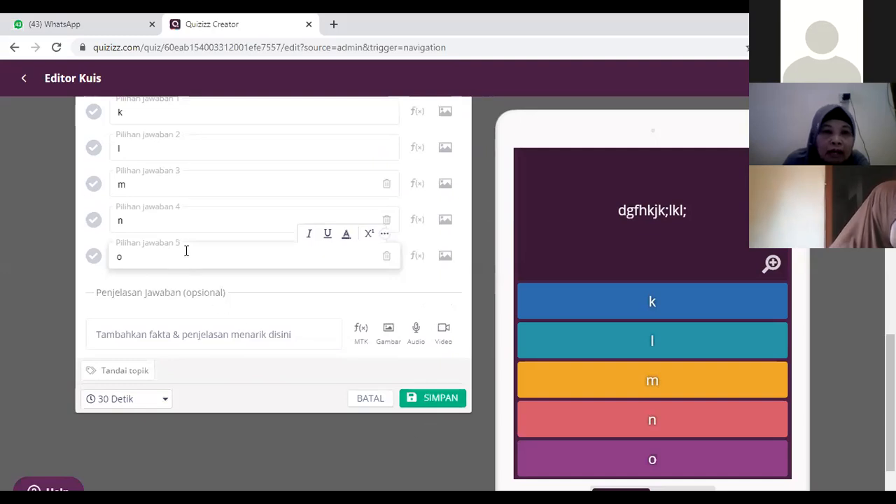
# Step: Mark answer option "k" as the correct answer of Question 4 and save the question
pyautogui.scroll(1, 186, 250)
pyautogui.scroll(-2, 420, 392)
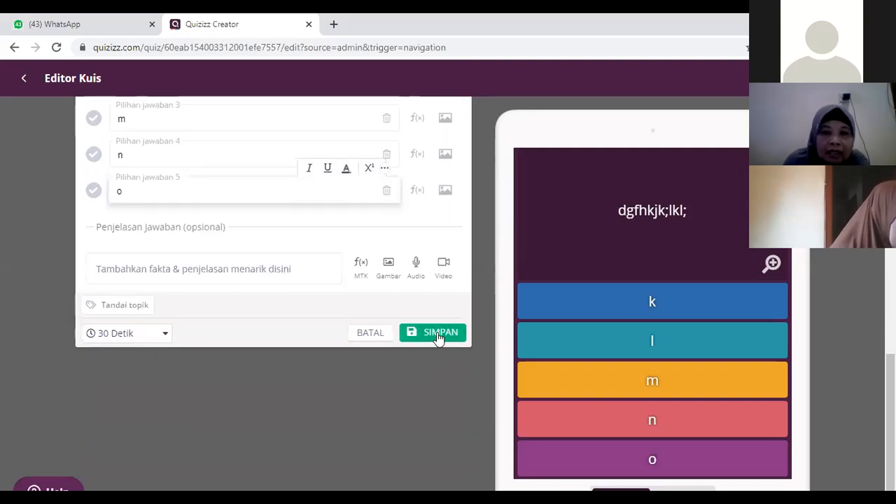
pyautogui.click(438, 334)
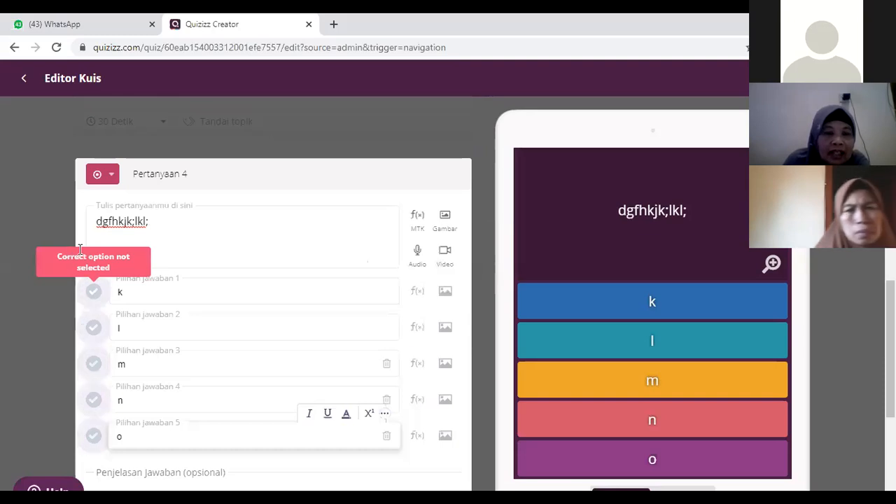
pyautogui.scroll(-2, 405, 435)
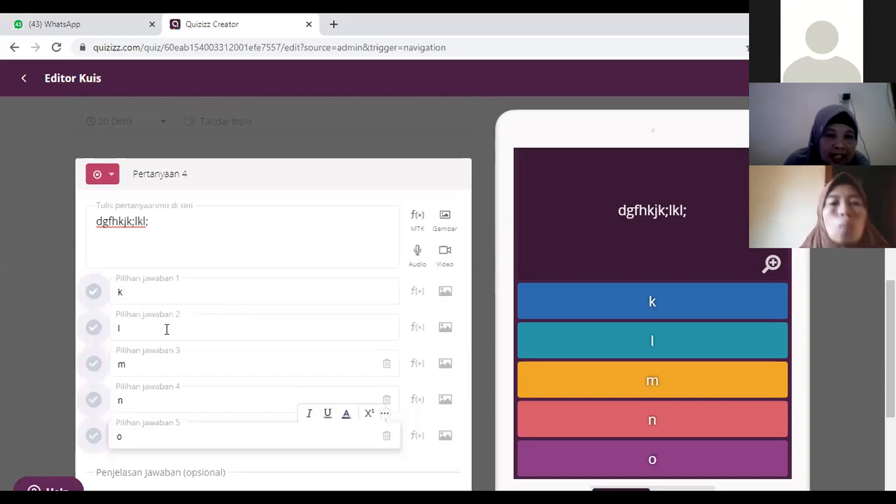
pyautogui.click(93, 292)
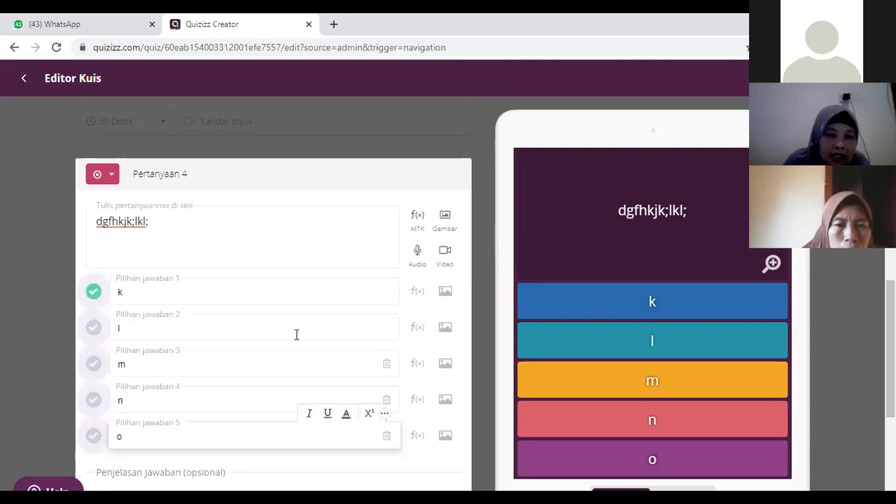
pyautogui.scroll(-3, 358, 412)
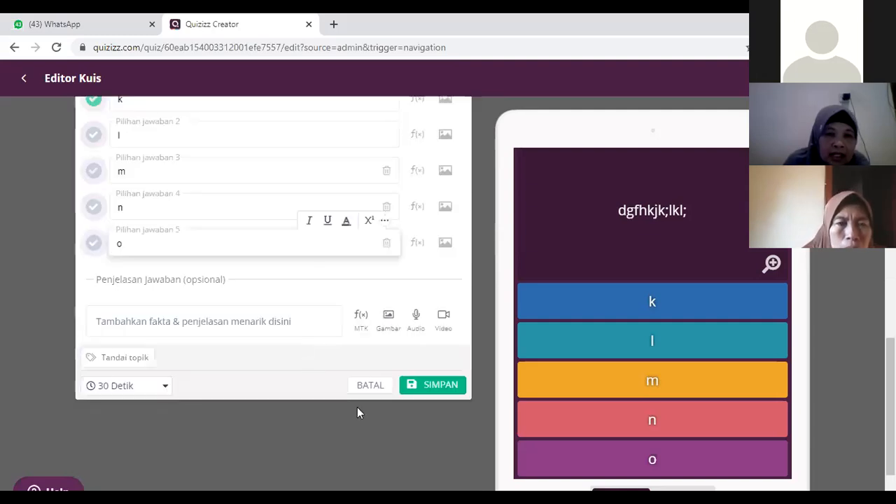
pyautogui.click(436, 386)
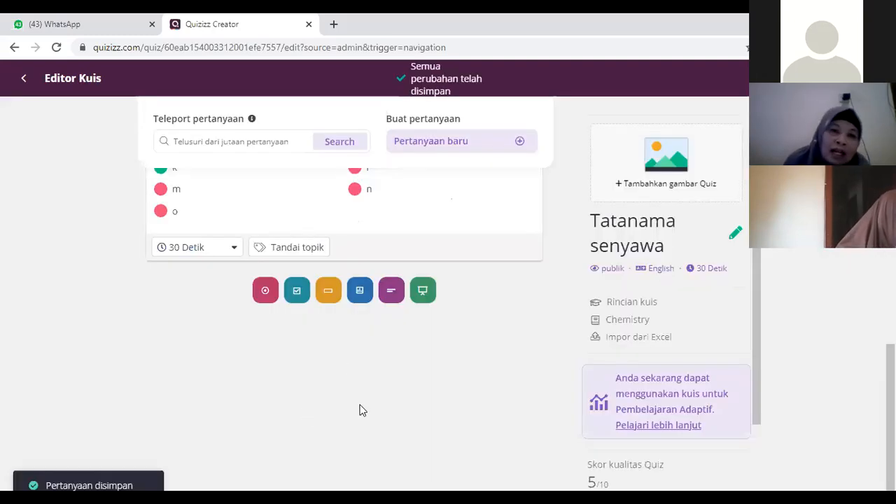
# Step: Review the quiz's question list, comparing Question 4 and its answer options with the earlier questions up to Question 1
pyautogui.scroll(6, 359, 403)
pyautogui.scroll(-3, 358, 404)
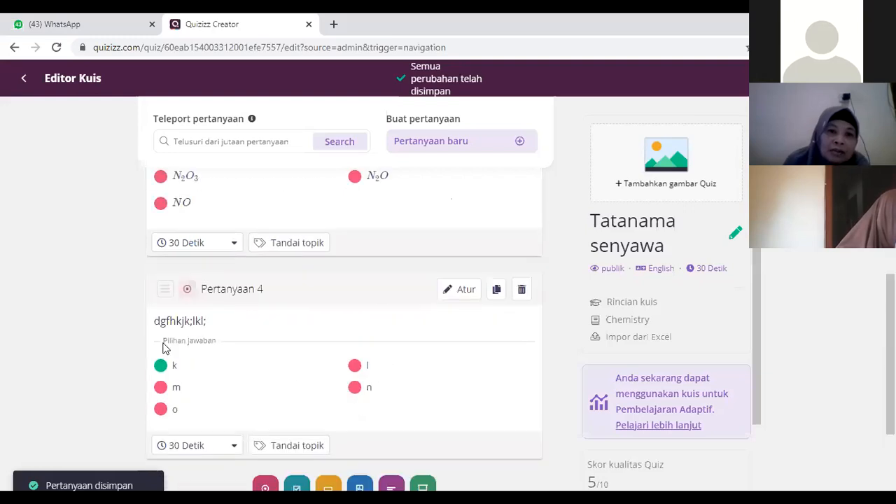
pyautogui.scroll(-1, 271, 402)
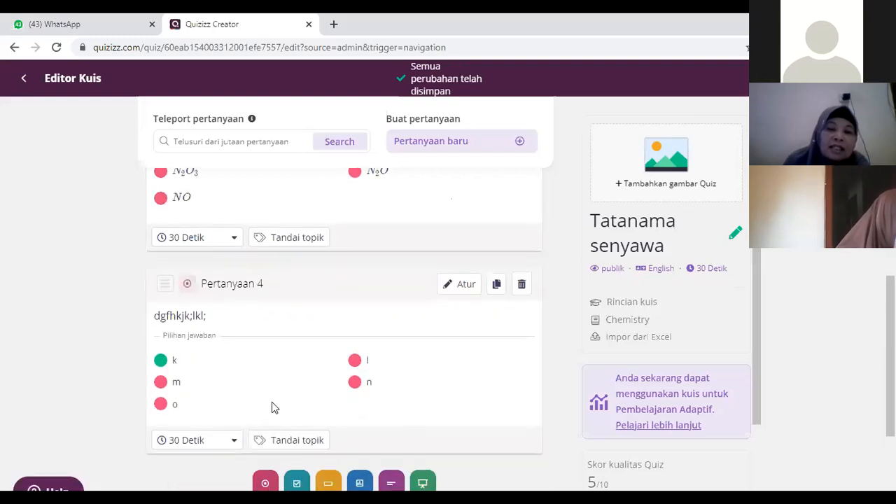
pyautogui.scroll(-2, 402, 306)
pyautogui.scroll(1, 449, 301)
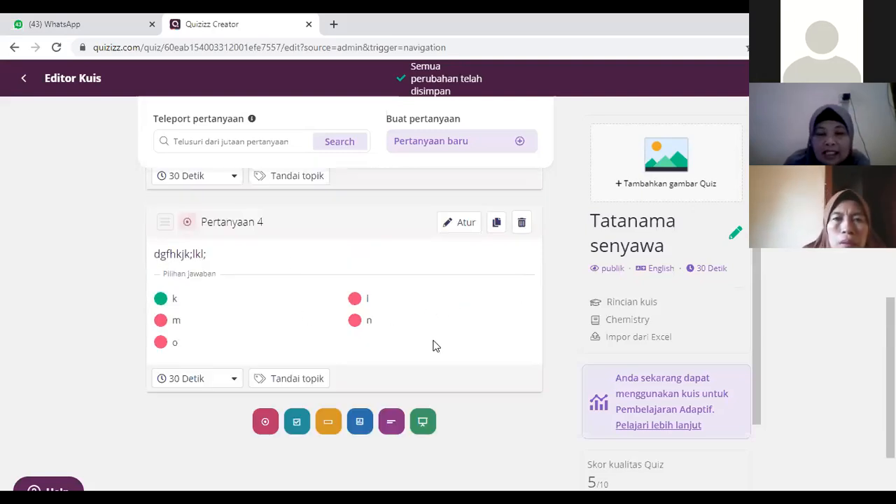
pyautogui.scroll(1, 433, 346)
pyautogui.scroll(4, 433, 346)
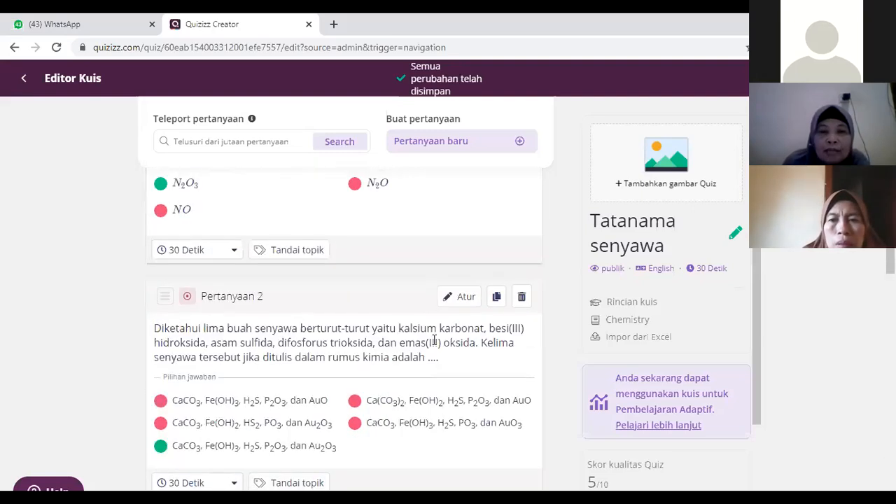
pyautogui.scroll(1, 433, 346)
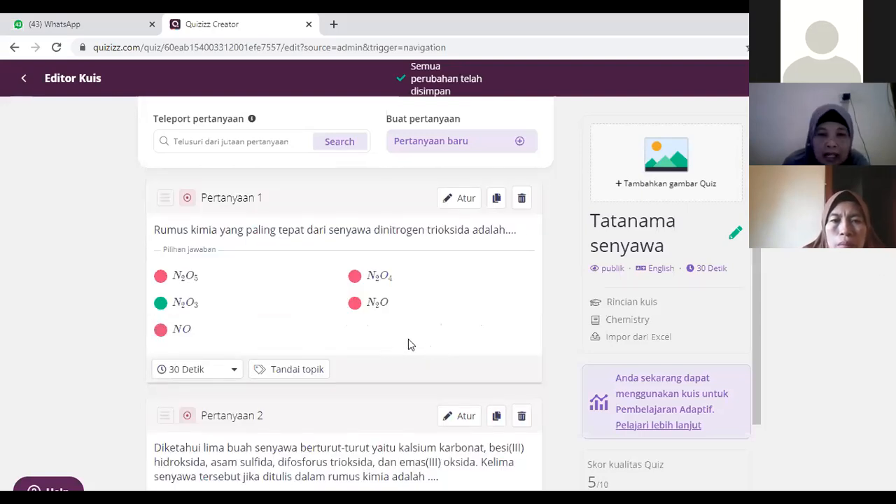
pyautogui.scroll(-6, 410, 349)
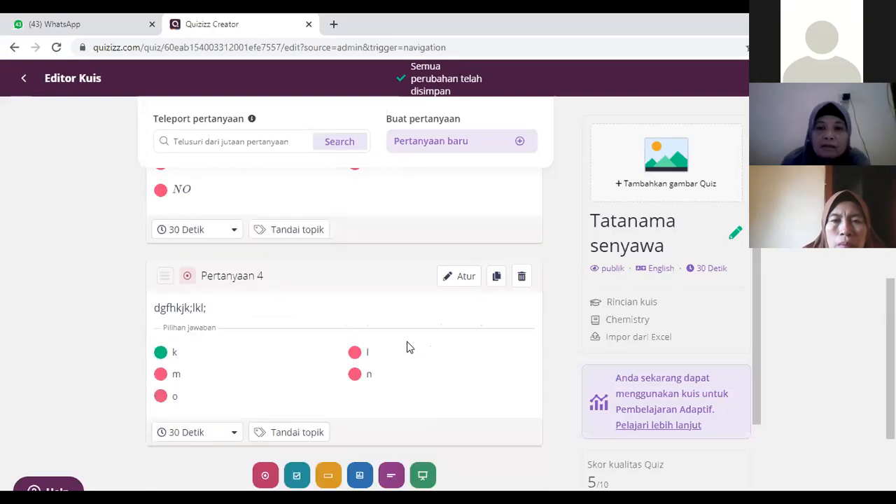
# Step: Add a multiple-answer question (Banyak jawaban) as Question 5 with the text "dghhijkol"
pyautogui.scroll(-3, 286, 363)
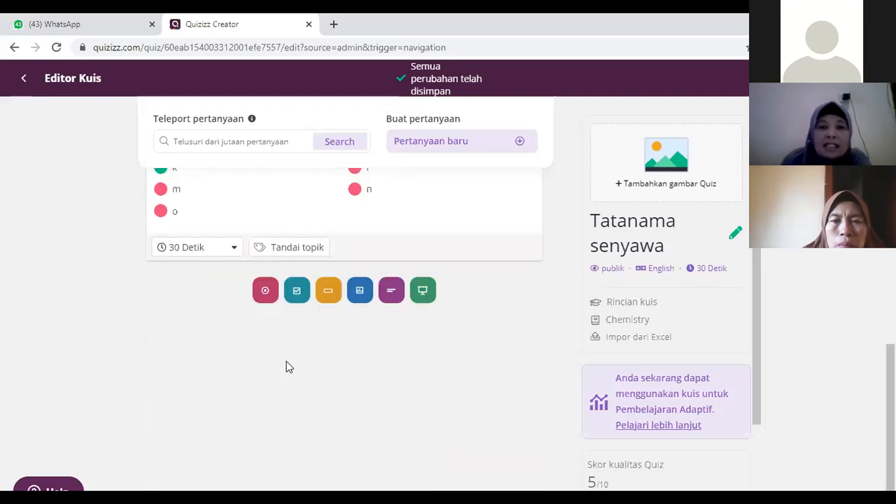
pyautogui.click(297, 292)
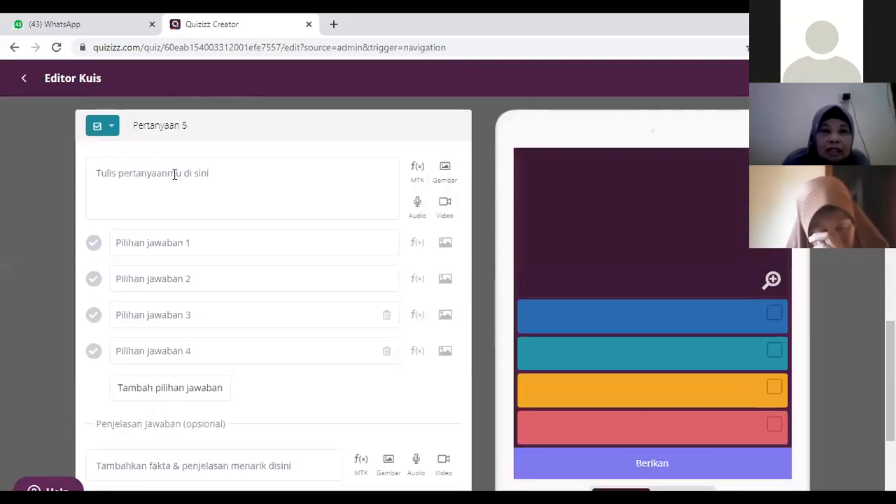
pyautogui.click(175, 174)
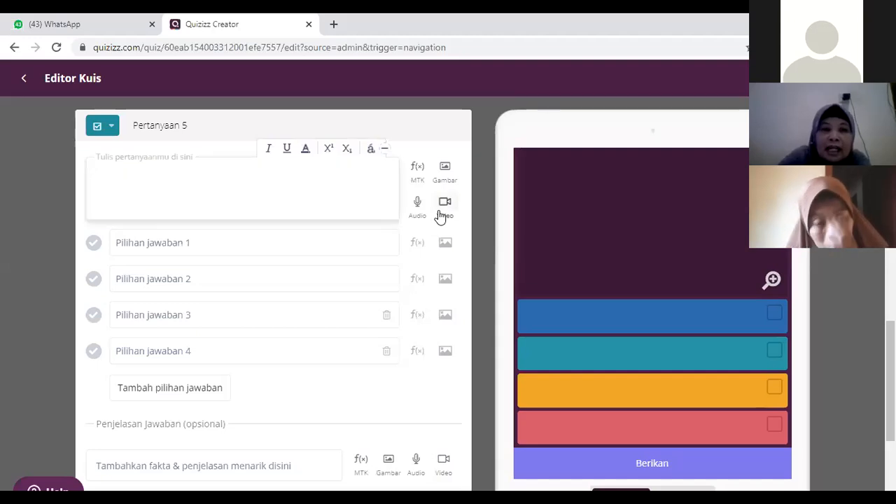
pyautogui.write('dghhijkol')
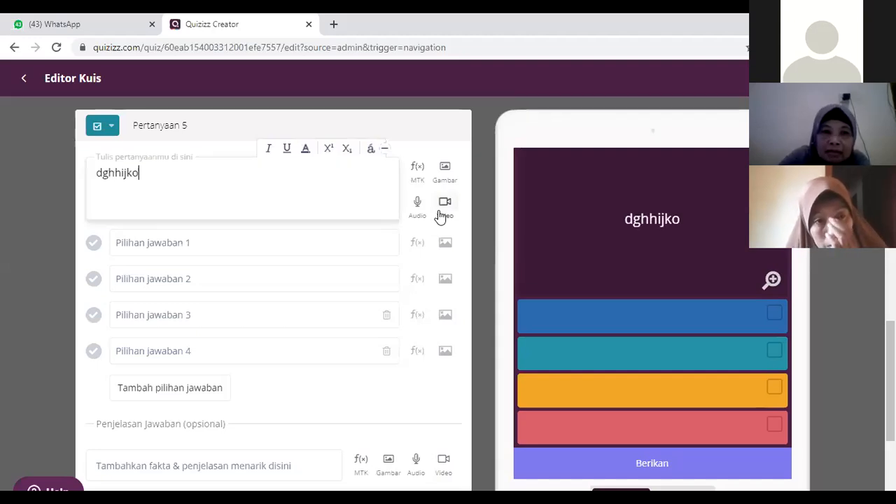
# Step: Fill in Question 5's answer options as 1, 2, 3 and 4, and add a fifth option with the text "5"
pyautogui.click(236, 242)
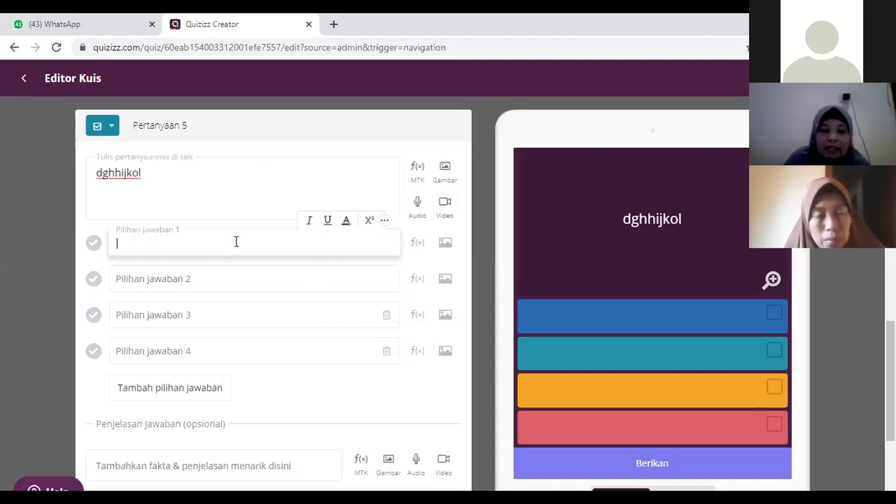
pyautogui.write('1')
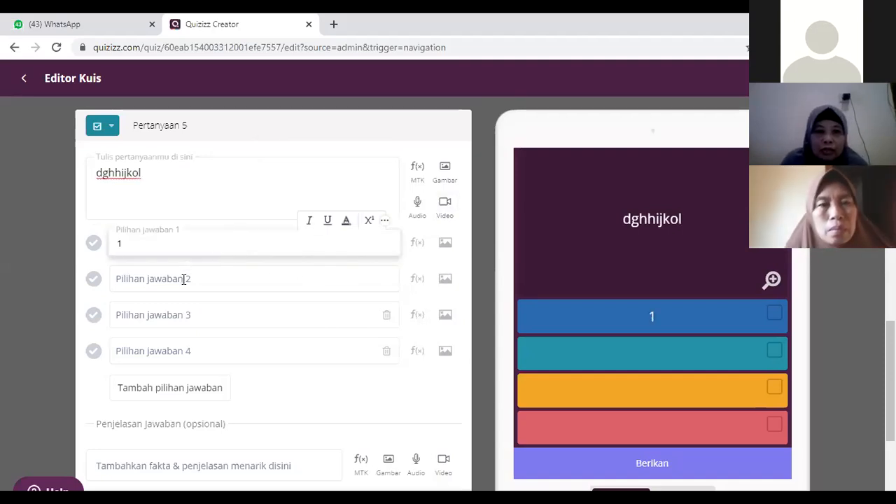
pyautogui.click(184, 279)
pyautogui.write('2')
pyautogui.click(160, 317)
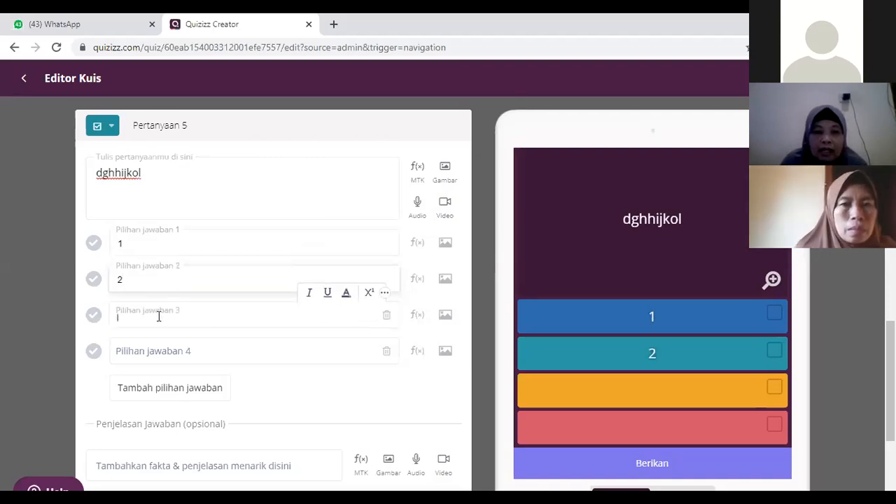
pyautogui.write('3')
pyautogui.click(152, 350)
pyautogui.write('4')
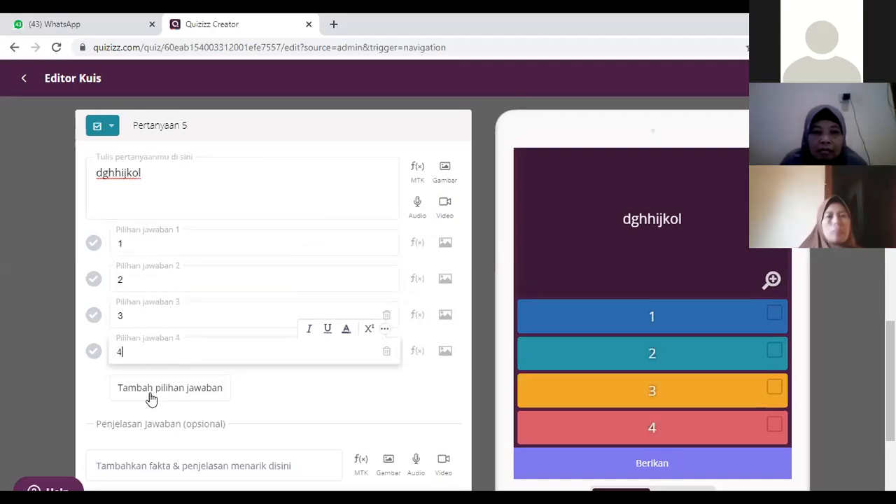
pyautogui.click(145, 387)
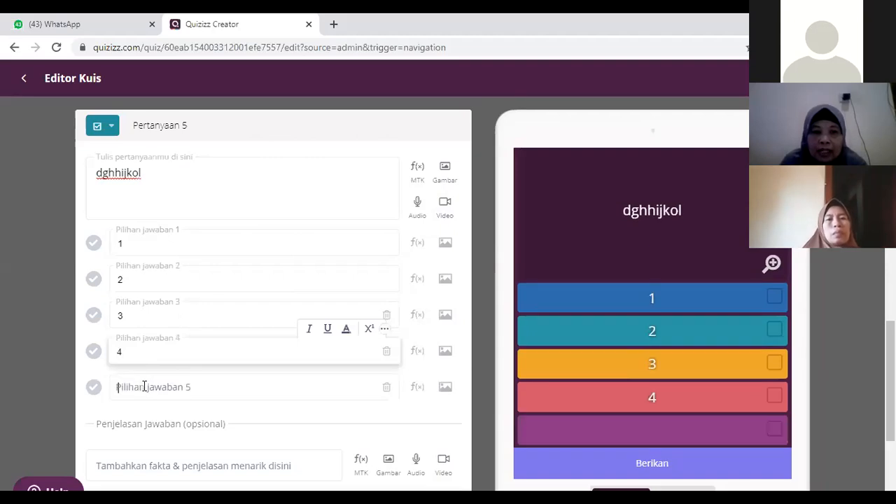
pyautogui.write('5')
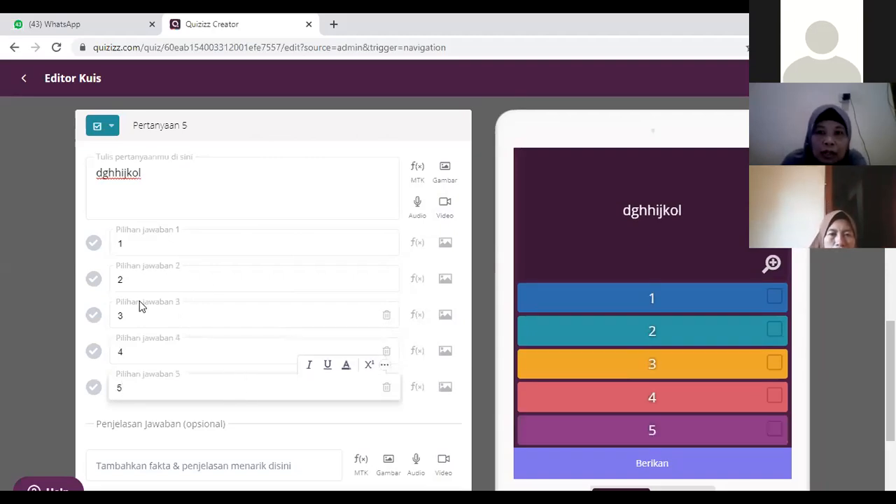
# Step: Mark answer options 2, 4 and 5 as correct for Question 5 and save the question
pyautogui.click(94, 281)
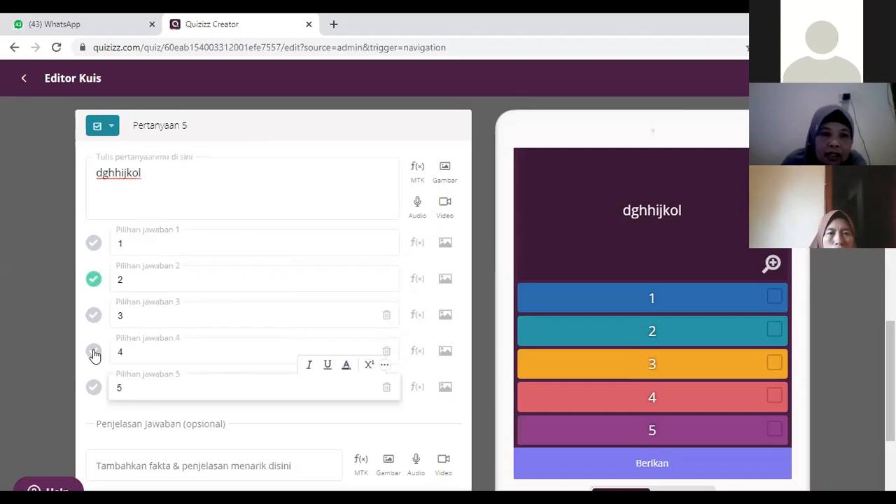
pyautogui.click(93, 389)
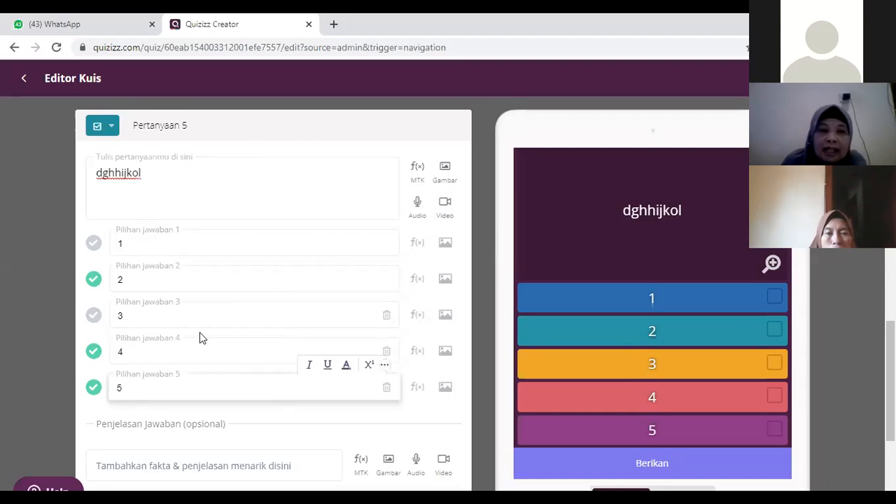
pyautogui.scroll(-2, 201, 332)
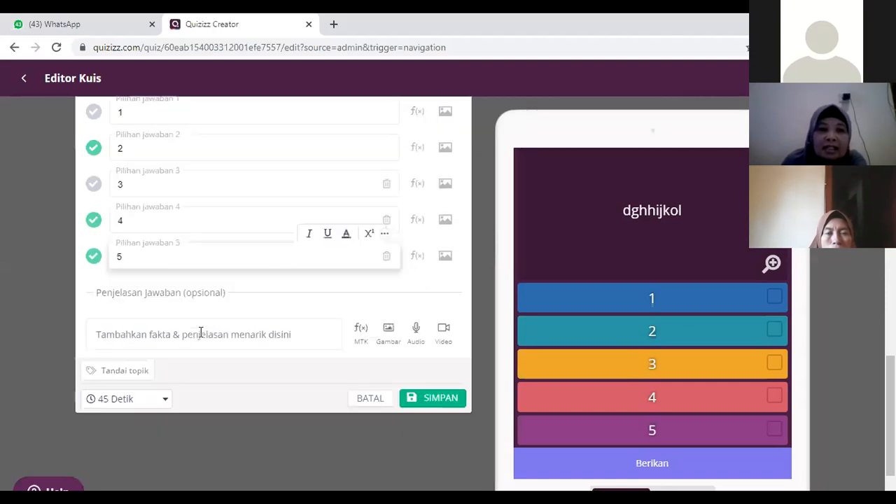
pyautogui.click(436, 406)
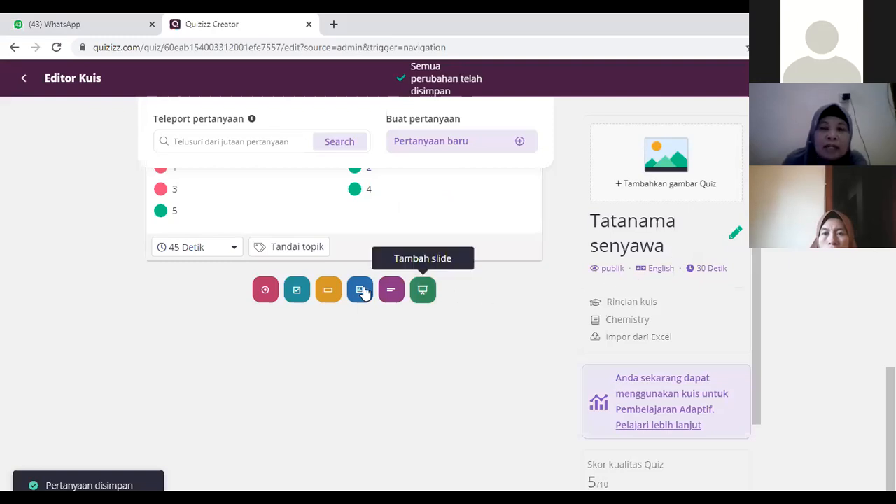
# Step: Add a multiple-choice question (Pilihan ganda) as Question 6 with the text "gjhkjkk"
pyautogui.scroll(3, 361, 285)
pyautogui.scroll(-2, 199, 290)
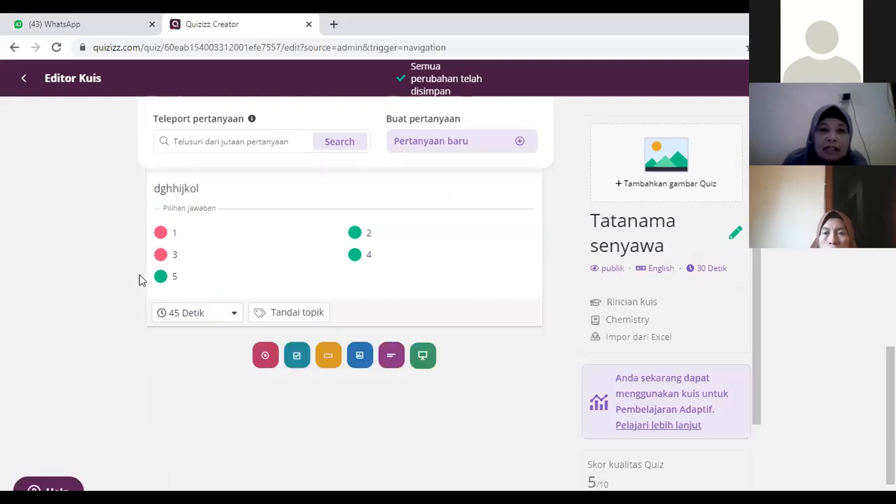
pyautogui.scroll(3, 250, 259)
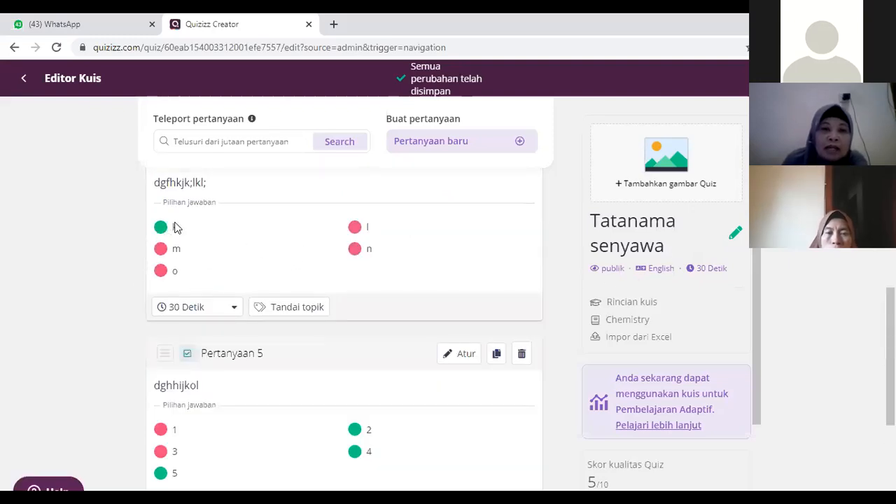
pyautogui.scroll(-3, 336, 284)
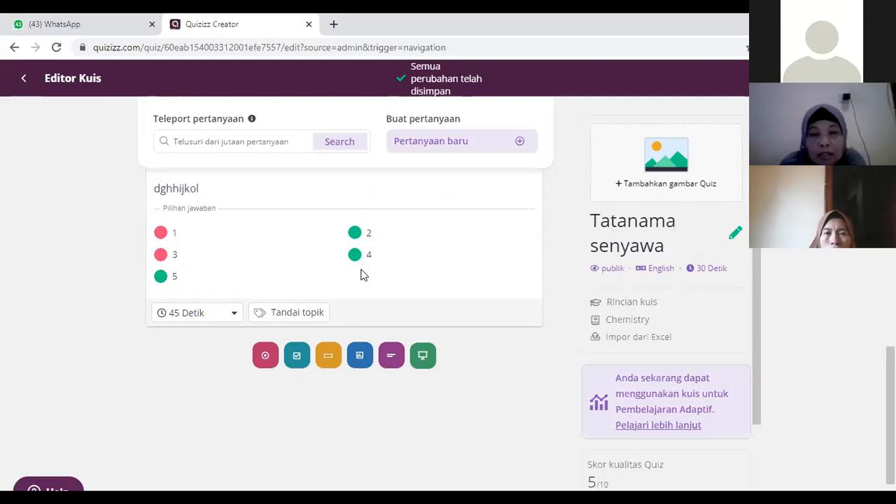
pyautogui.click(265, 357)
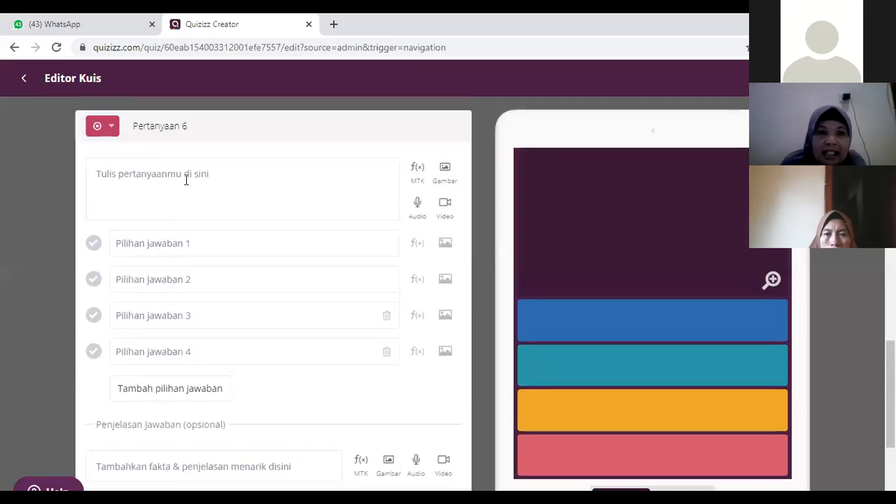
pyautogui.click(188, 180)
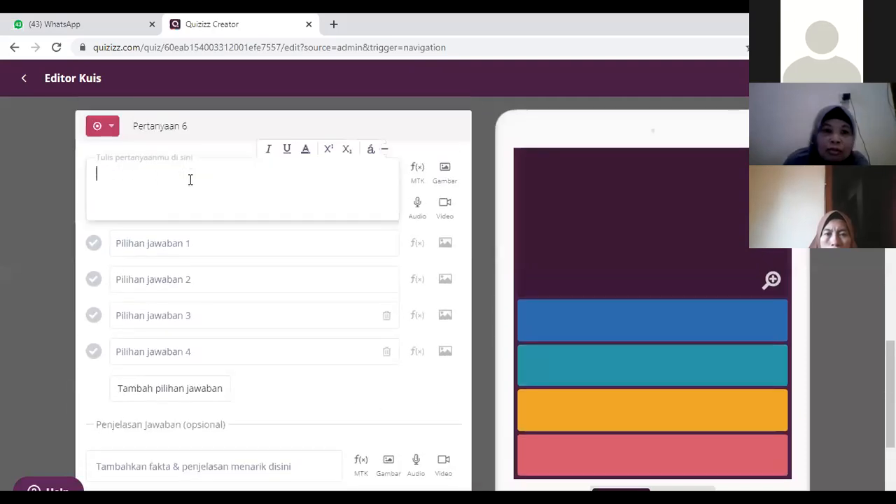
pyautogui.write('gjhkjkk')
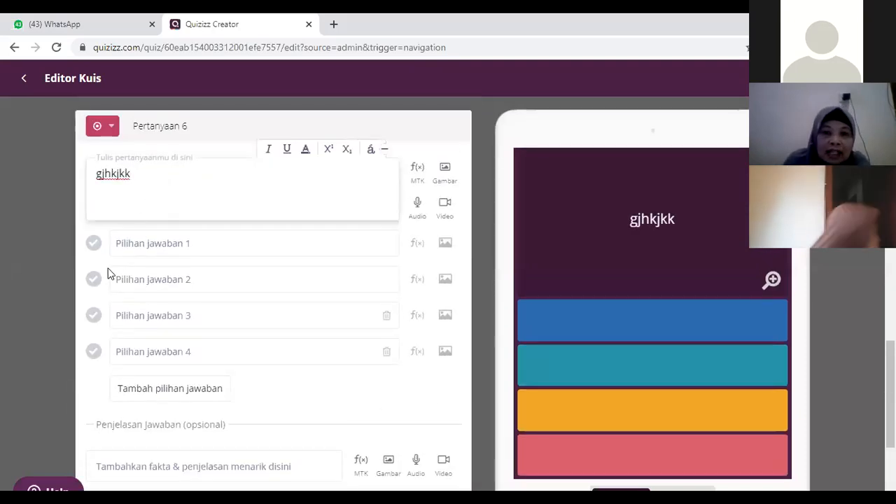
# Step: Fill in the first two answer options of Question 6 as "Benar" and "Salah"
pyautogui.click(138, 246)
pyautogui.write('Benar')
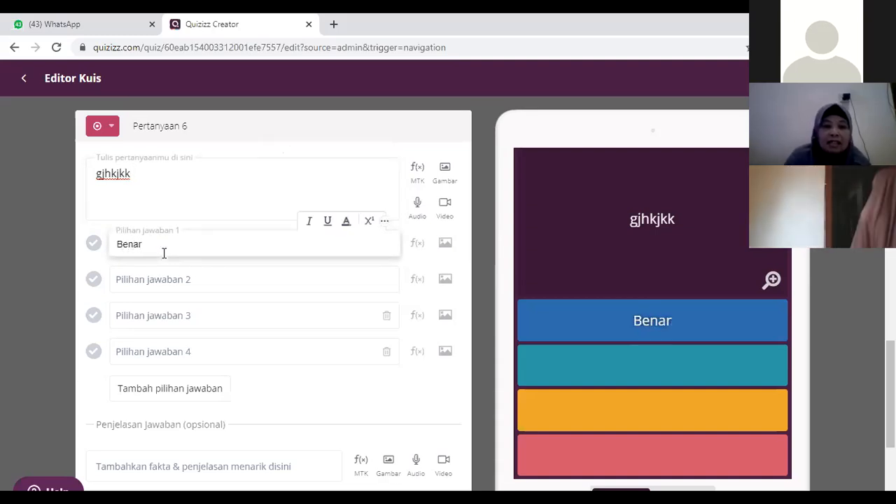
pyautogui.click(159, 279)
pyautogui.write('Salah')
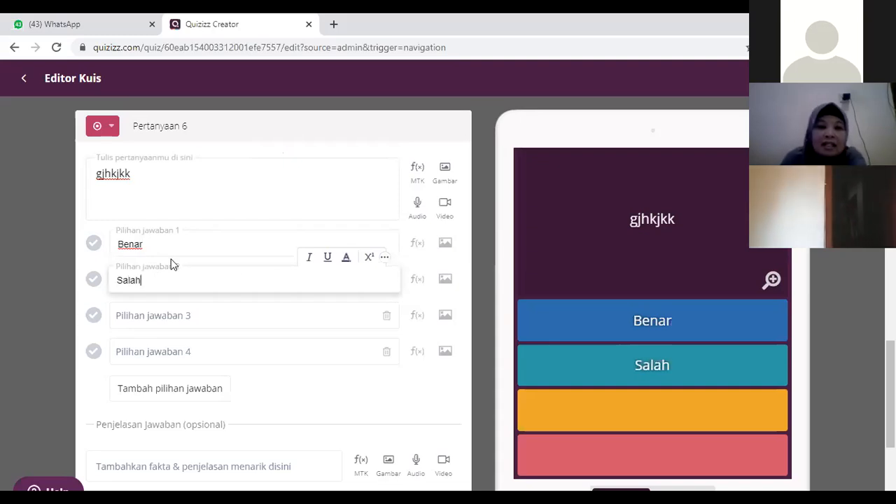
# Step: Mark "Salah" as the correct answer of Question 6 and save the question with only two options filled in
pyautogui.scroll(-2, 379, 362)
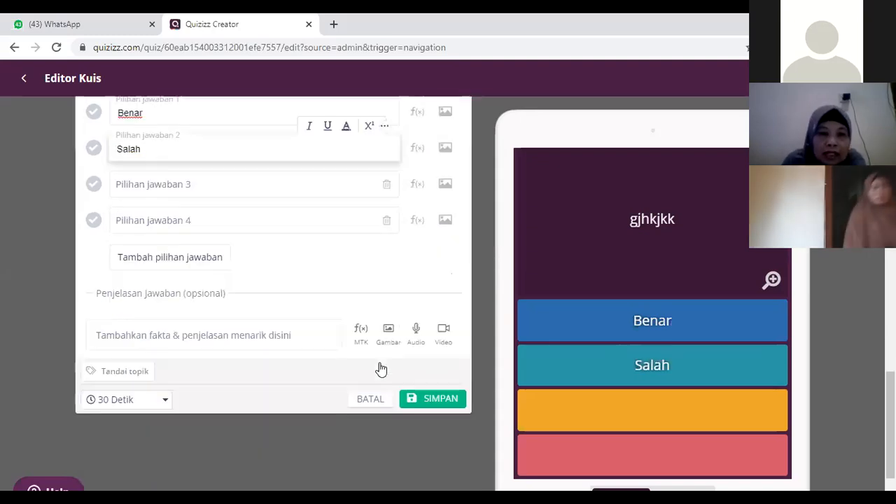
pyautogui.click(443, 404)
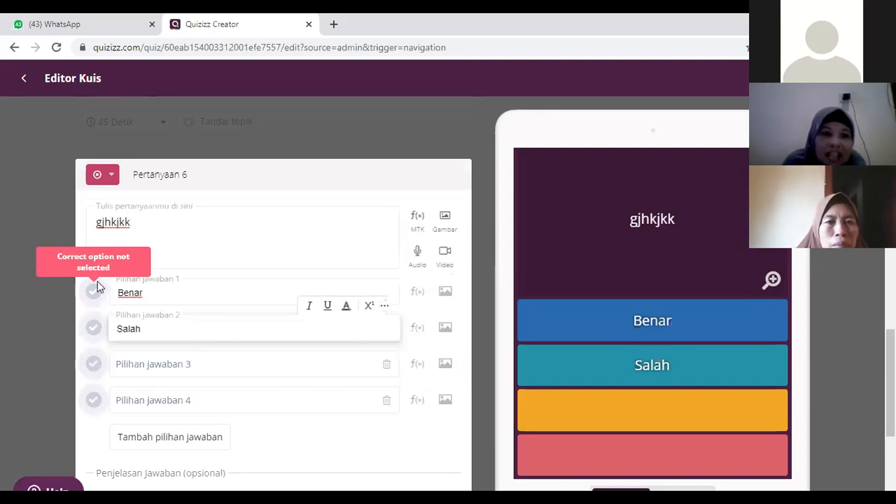
pyautogui.click(96, 333)
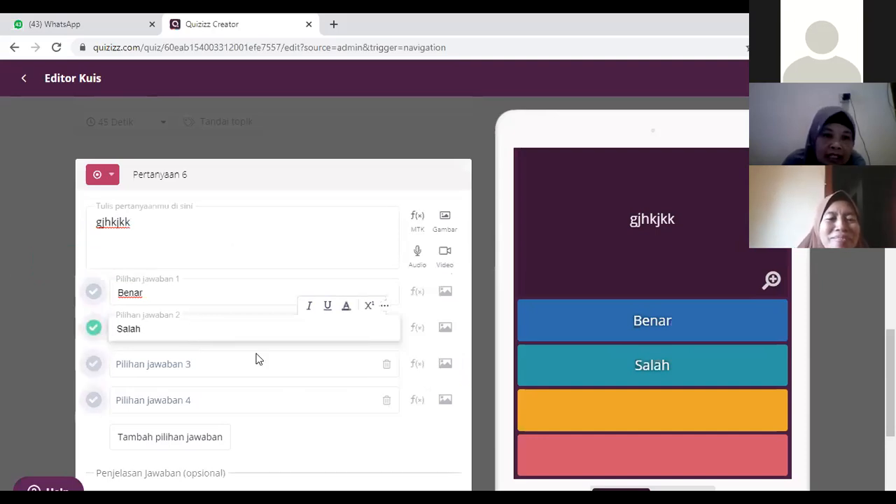
pyautogui.scroll(-4, 448, 383)
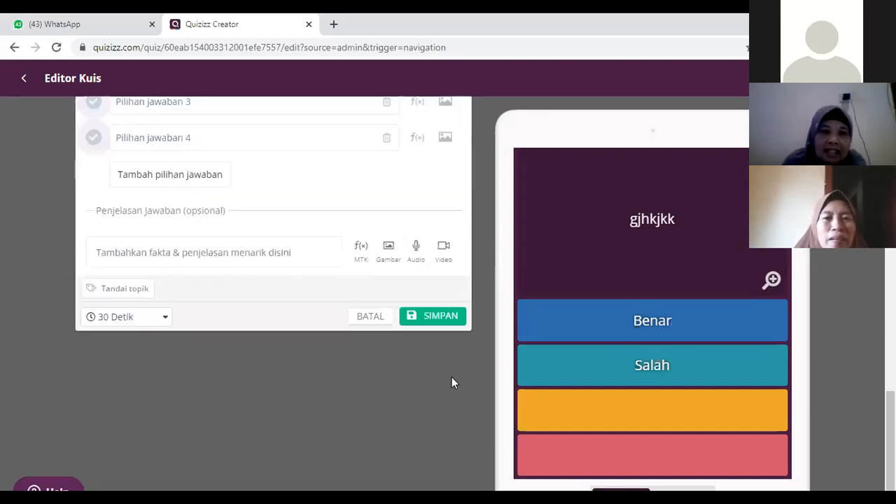
pyautogui.click(440, 321)
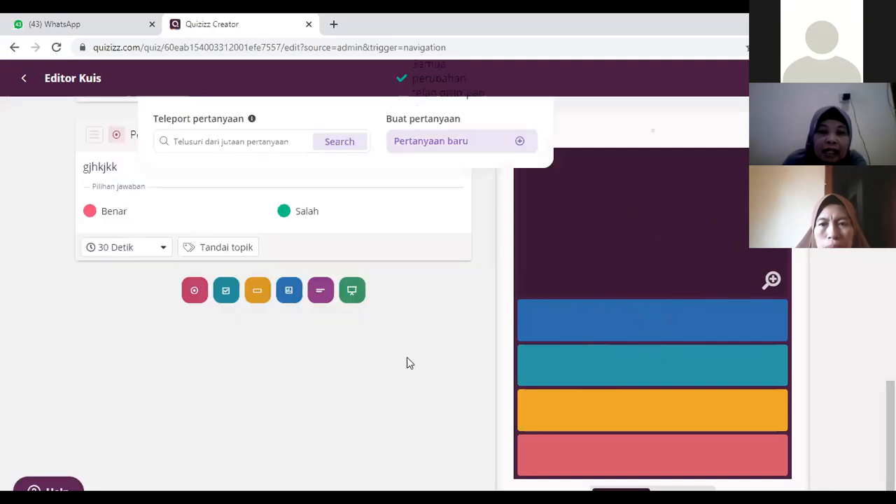
pyautogui.scroll(2, 249, 315)
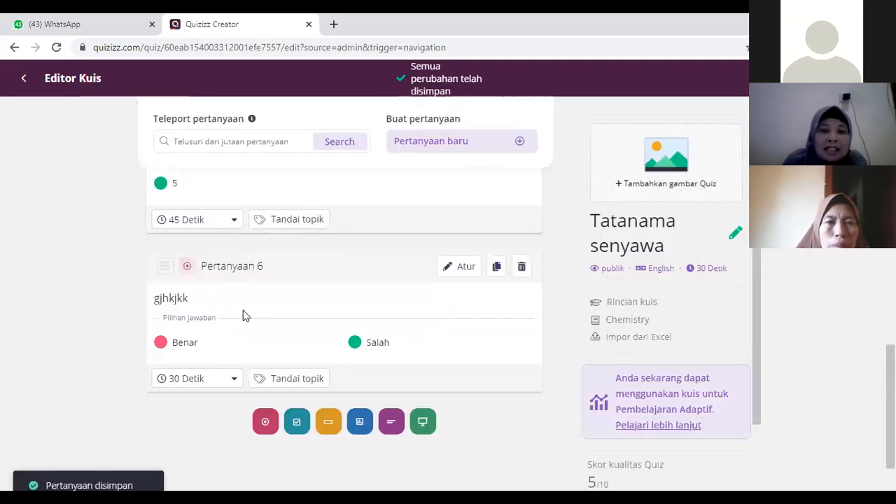
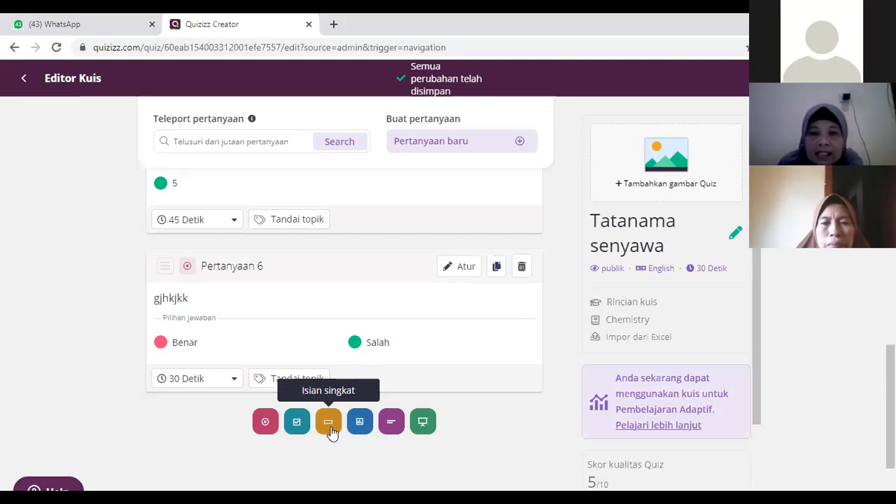
# Step: Add a short-answer question (Isian singkat) as Question 7 and start editing its question text
pyautogui.click(332, 428)
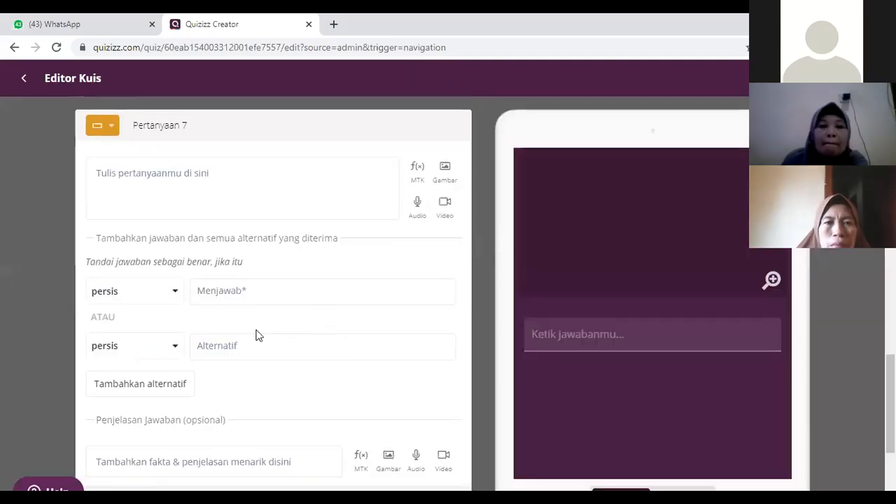
pyautogui.click(159, 180)
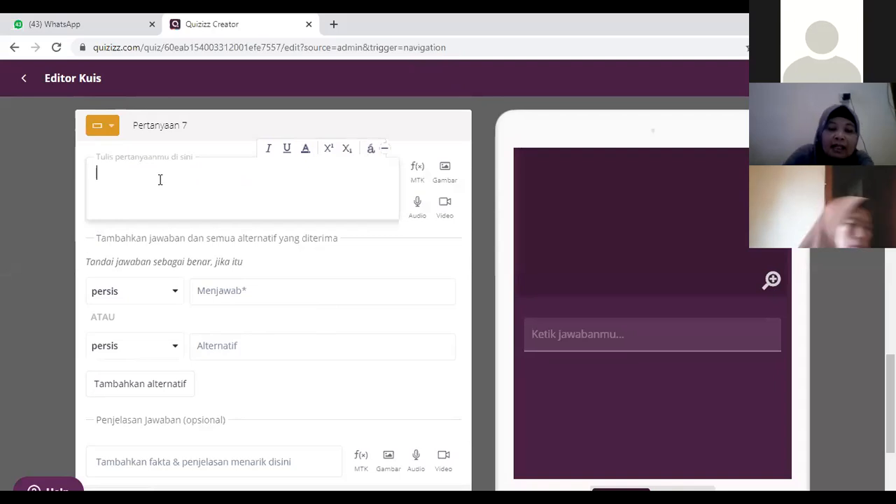
pyautogui.write('fhgdhj')
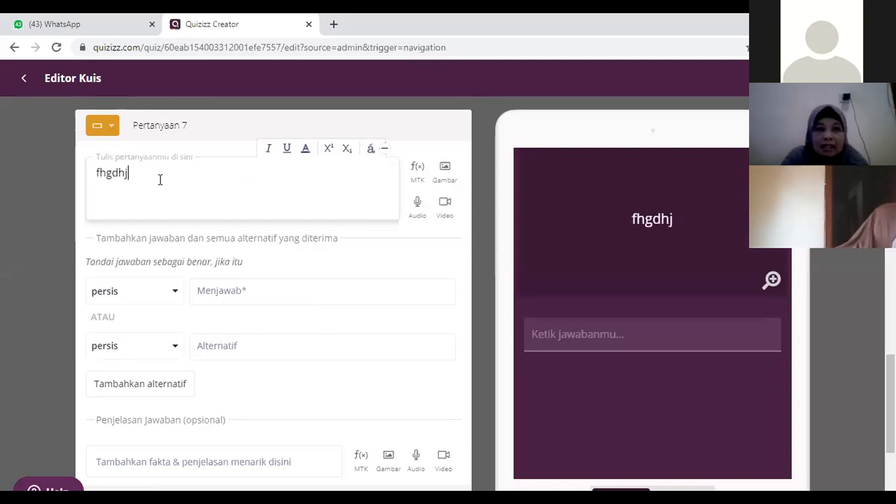
pyautogui.press('BackSpace')
pyautogui.press('BackSpace')
pyautogui.press('BackSpace')
pyautogui.press('BackSpace')
pyautogui.press('BackSpace')
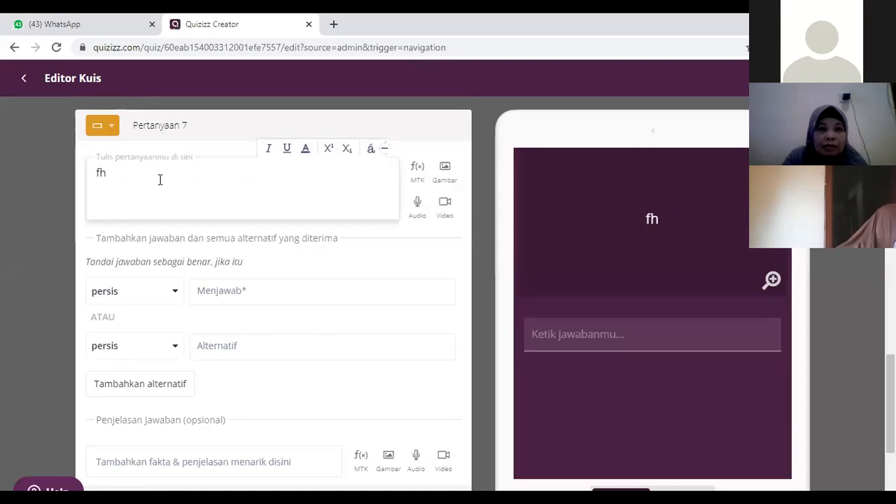
pyautogui.press('BackSpace')
# Step: Write "10 x 2 = ....." as the question text of Question 7
pyautogui.write('1 x')
pyautogui.press('BackSpace')
pyautogui.press('BackSpace')
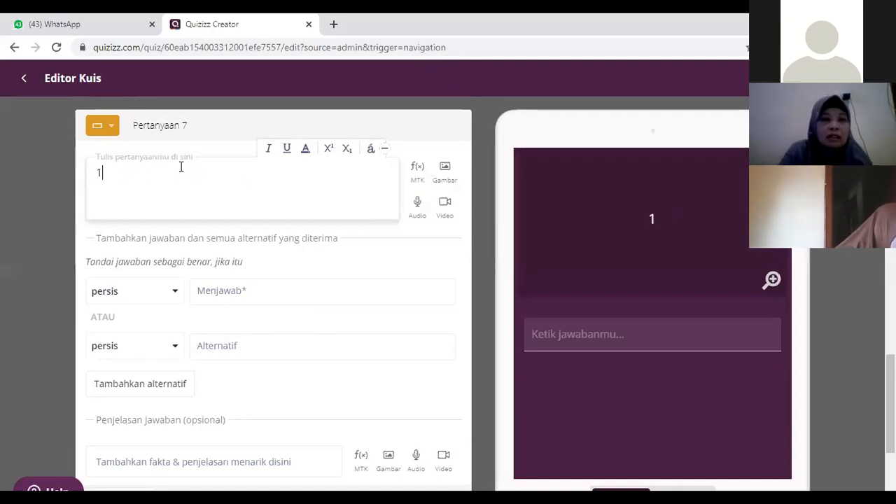
pyautogui.write('0 x 2 =')
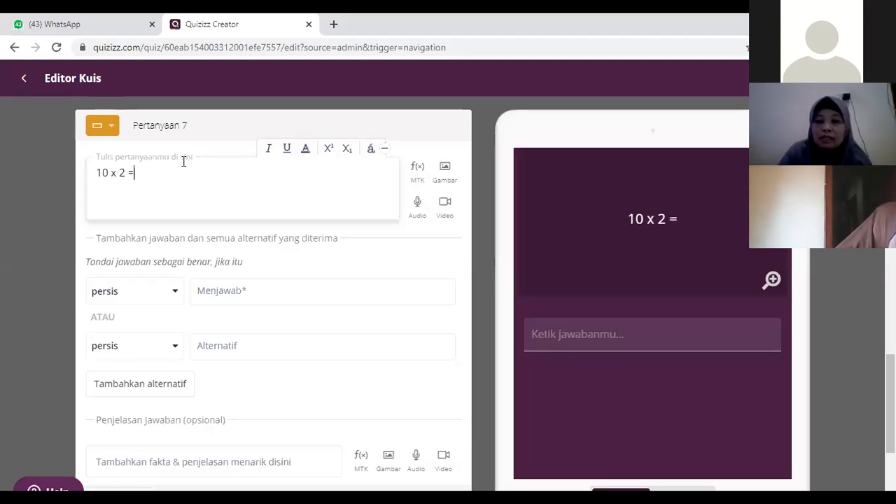
pyautogui.write(' .....')
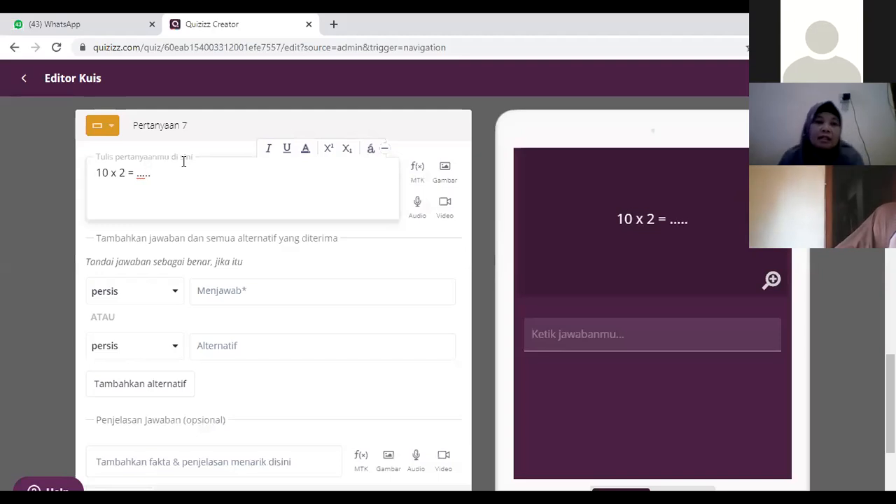
# Step: Enter "20" as the accepted answer of Question 7 and "duapuluh" as its first alternative
pyautogui.click(242, 294)
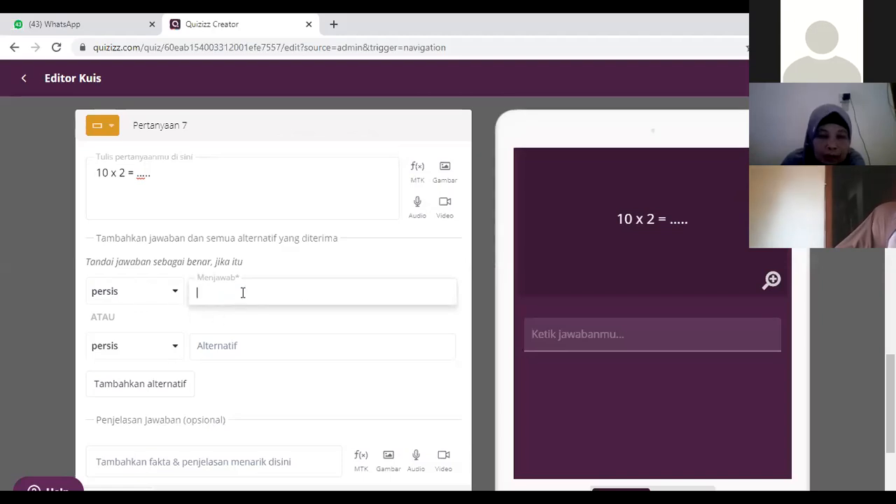
pyautogui.write('20')
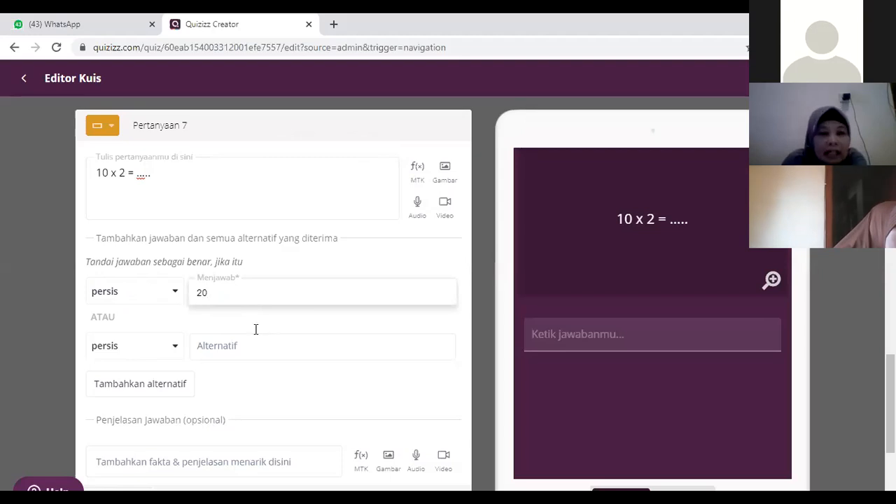
pyautogui.click(396, 354)
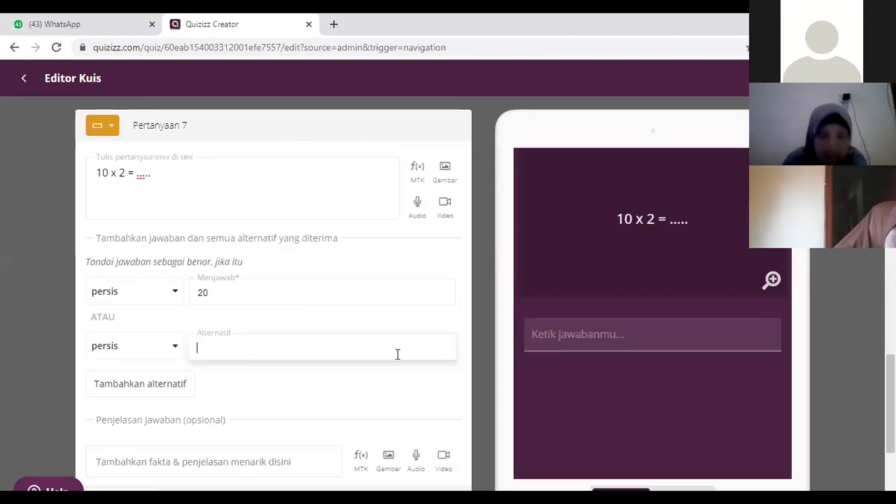
pyautogui.write('dua')
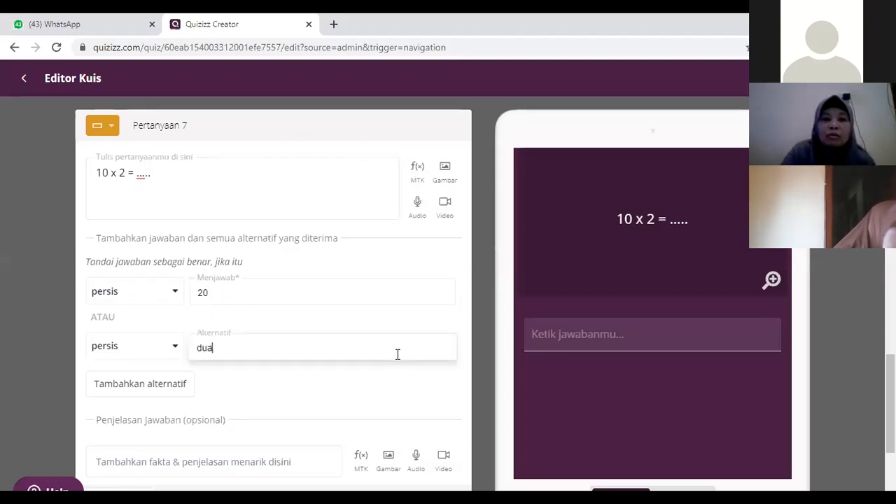
pyautogui.write('puluh')
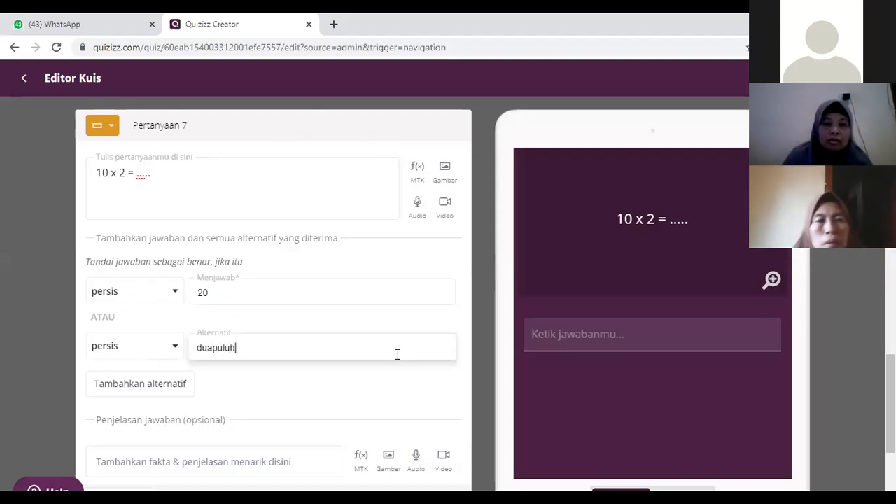
# Step: Add "dua puluh" as another accepted alternative answer for Question 7 and save the question
pyautogui.click(124, 385)
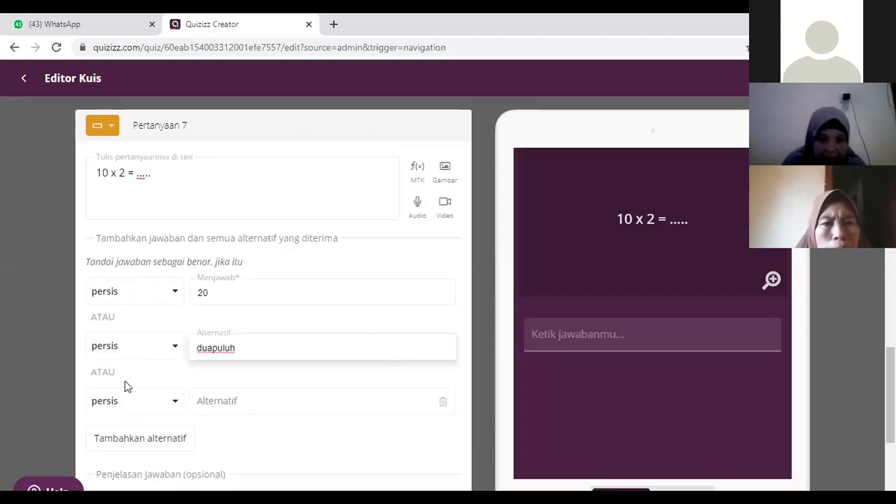
pyautogui.click(260, 402)
pyautogui.write('dua puluh')
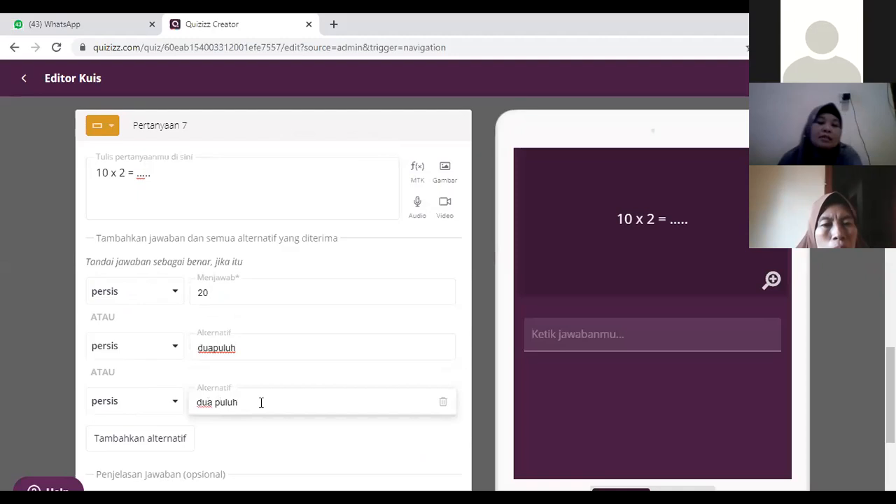
pyautogui.scroll(-2, 354, 391)
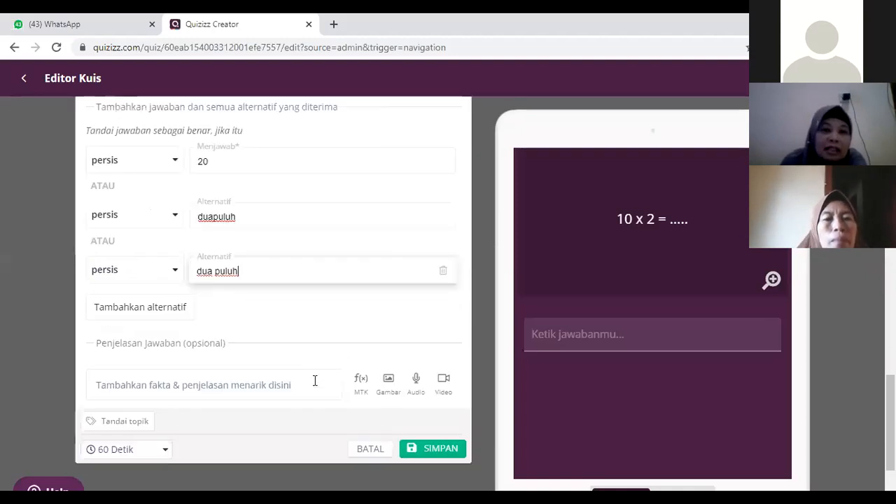
pyautogui.scroll(1, 315, 380)
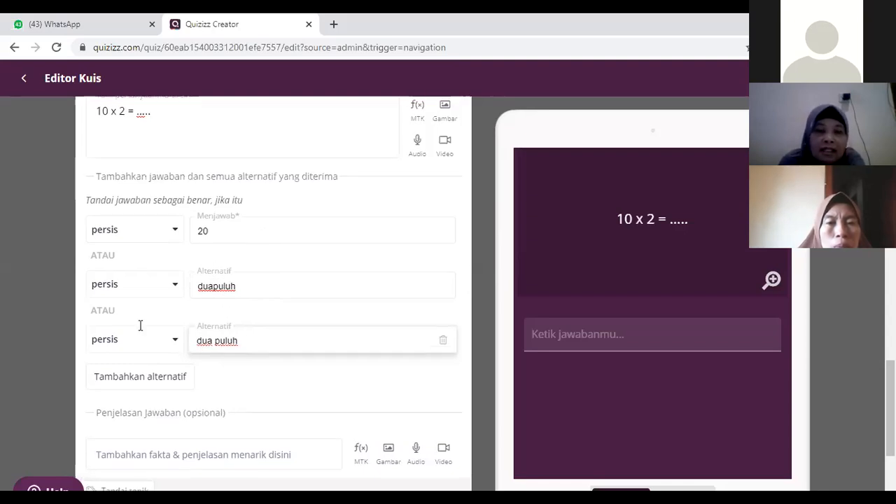
pyautogui.scroll(2, 140, 324)
pyautogui.scroll(-2, 273, 328)
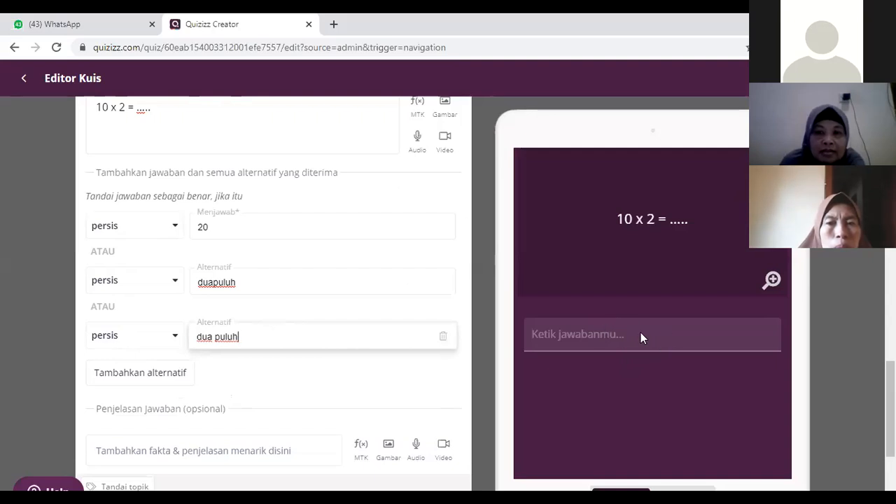
pyautogui.scroll(-1, 228, 287)
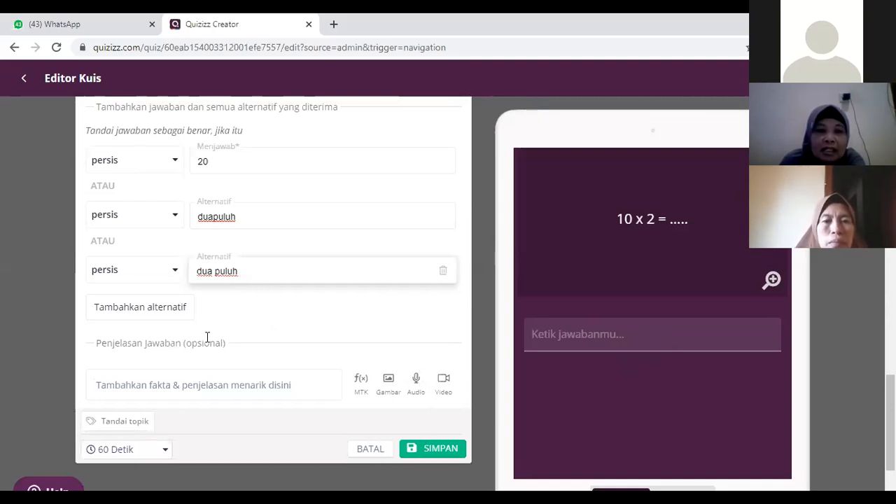
pyautogui.click(436, 452)
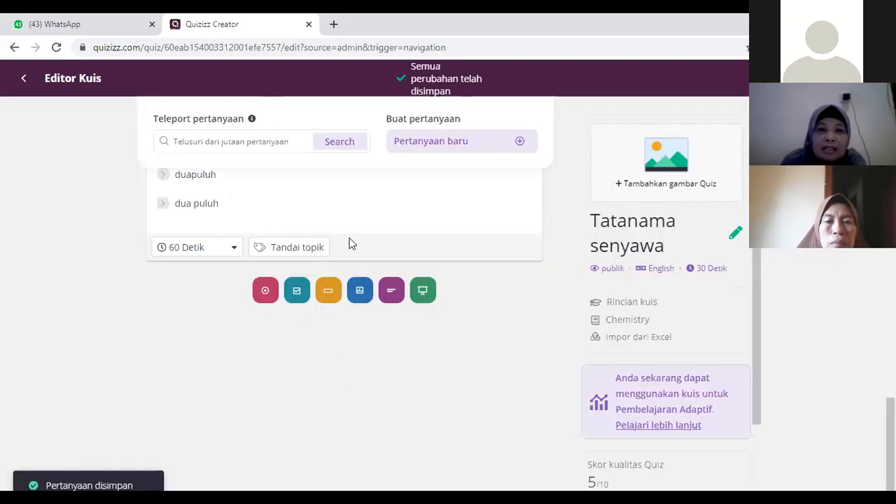
# Step: Review the saved questions in the quiz, including Questions 5, 6 and 7 with their answers
pyautogui.scroll(2, 373, 227)
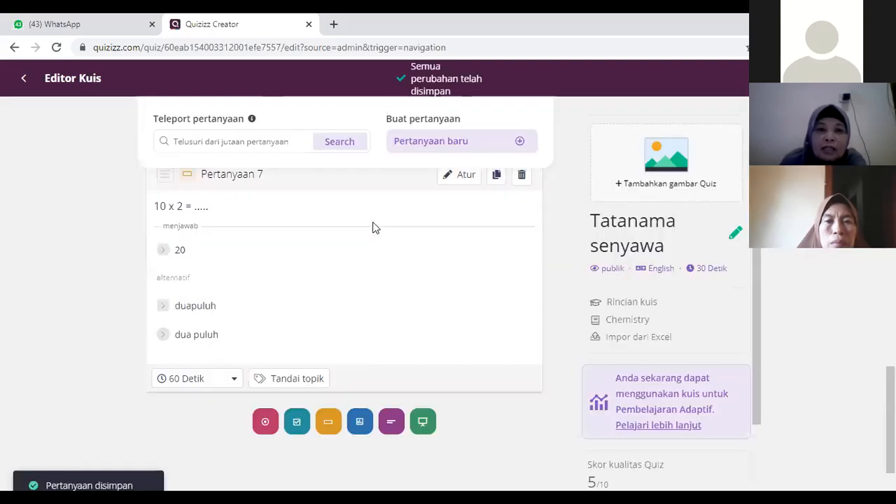
pyautogui.scroll(3, 373, 228)
pyautogui.scroll(3, 372, 227)
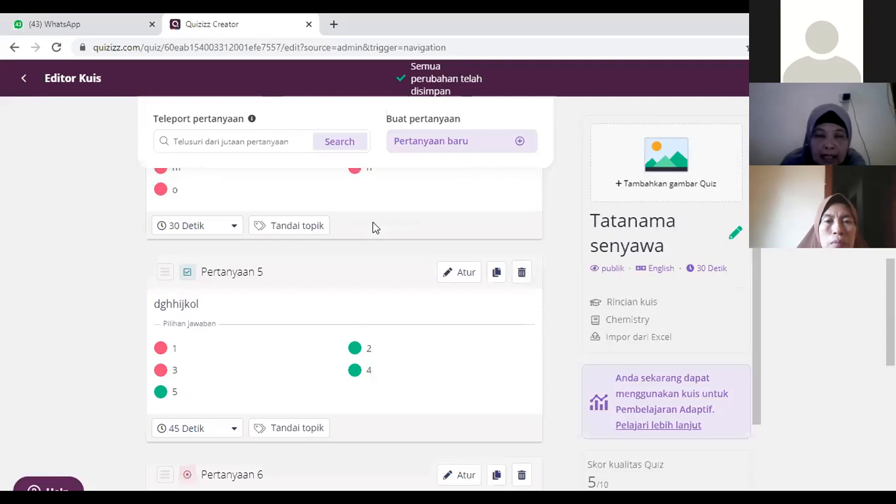
pyautogui.scroll(1, 372, 228)
pyautogui.scroll(-4, 373, 228)
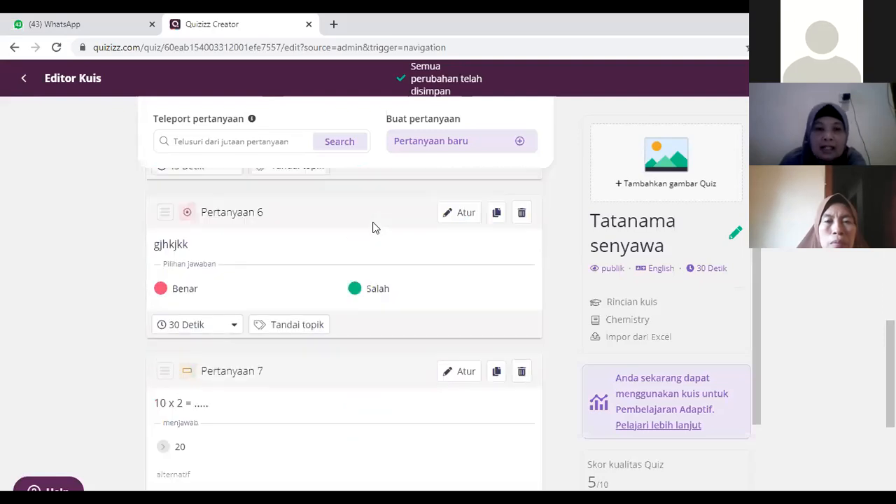
pyautogui.scroll(-2, 373, 228)
pyautogui.scroll(-3, 362, 231)
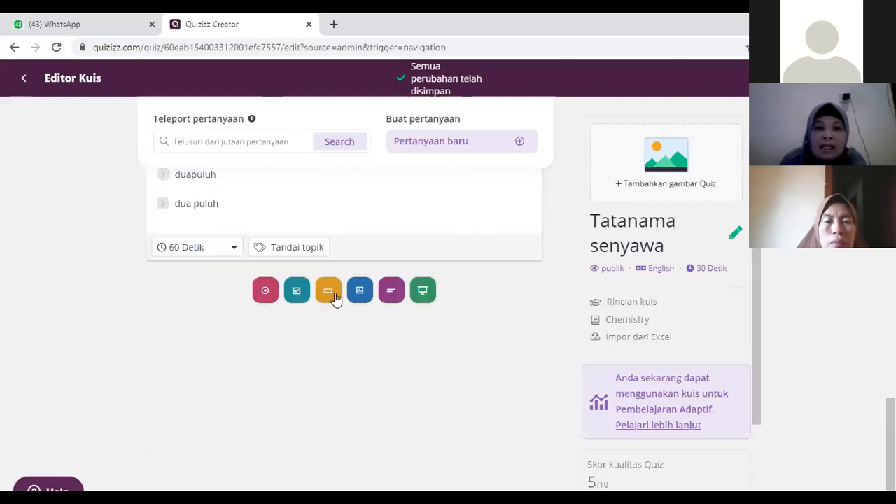
# Step: Add an open-ended question as Question 8 and start editing its question text
pyautogui.click(393, 300)
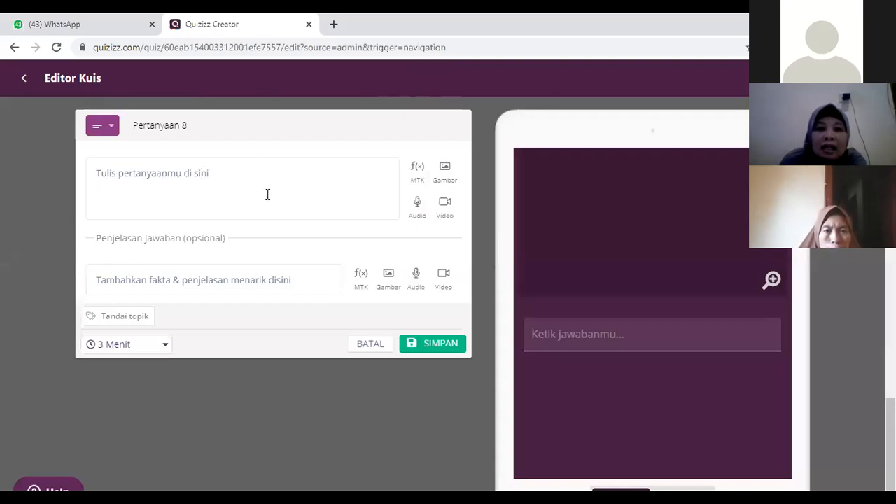
pyautogui.click(228, 182)
pyautogui.write('Siapa')
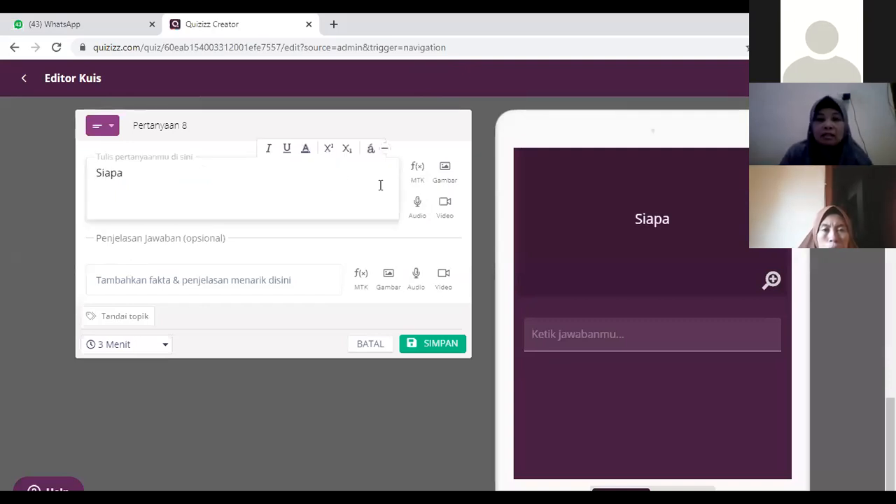
pyautogui.press('BackSpace')
pyautogui.press('BackSpace')
pyautogui.press('BackSpace')
pyautogui.press('BackSpace')
pyautogui.press('BackSpace')
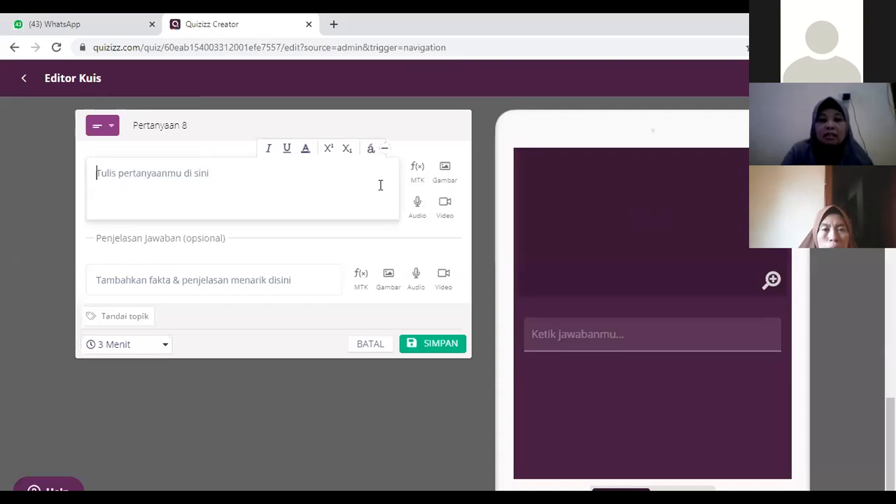
# Step: Write "Jelaskan tentang peristiwa Rengas Dengklok" as the text of Question 8 and save the question
pyautogui.write('Jelaskan ')
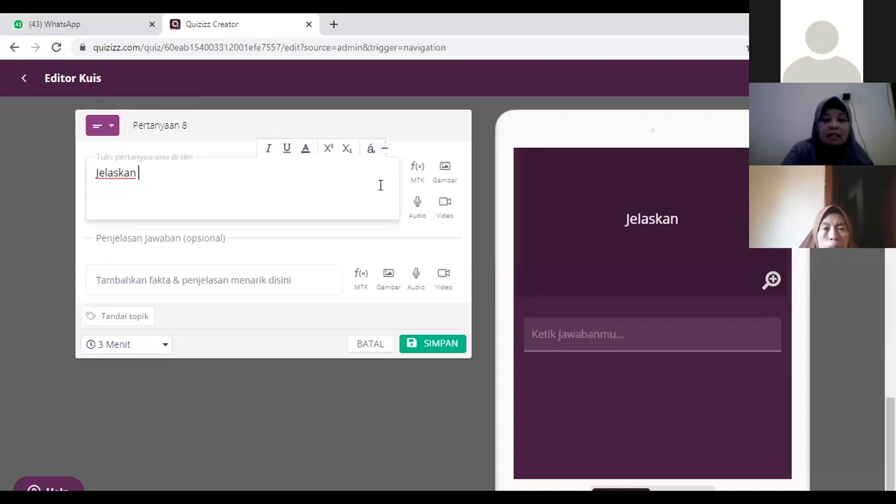
pyautogui.write('tentang')
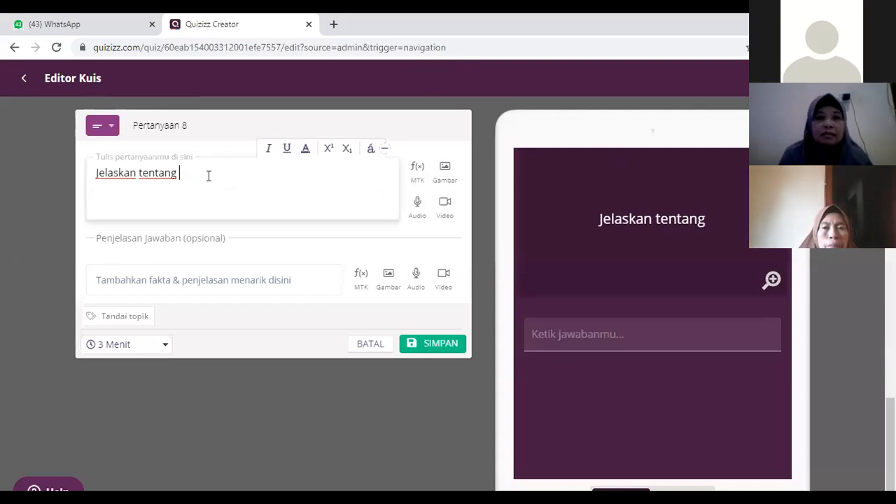
pyautogui.write('peristiw')
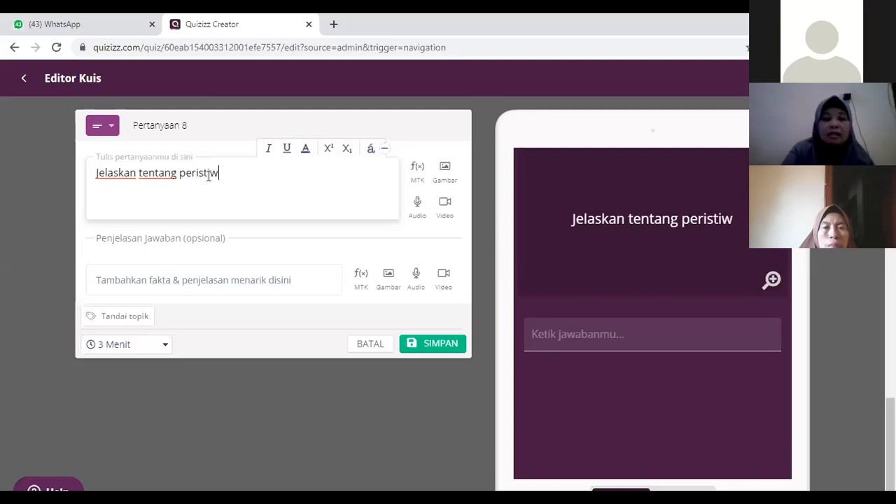
pyautogui.write('a Rengas ')
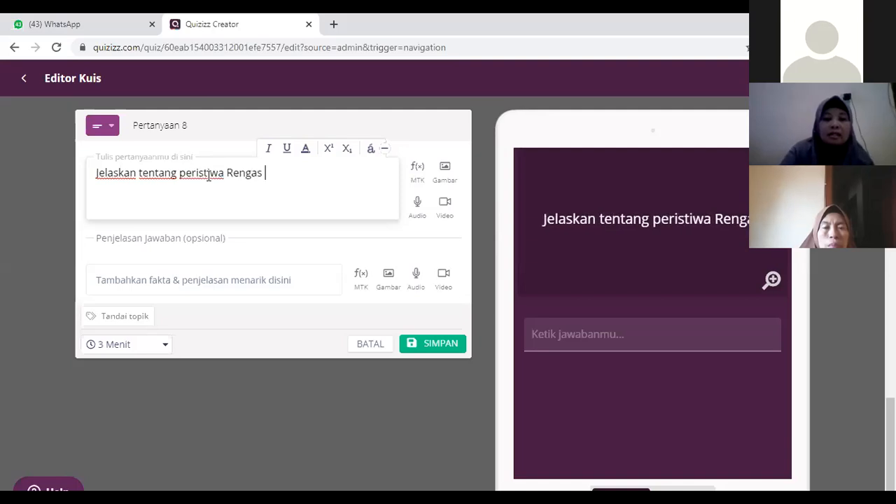
pyautogui.write('Dengklok')
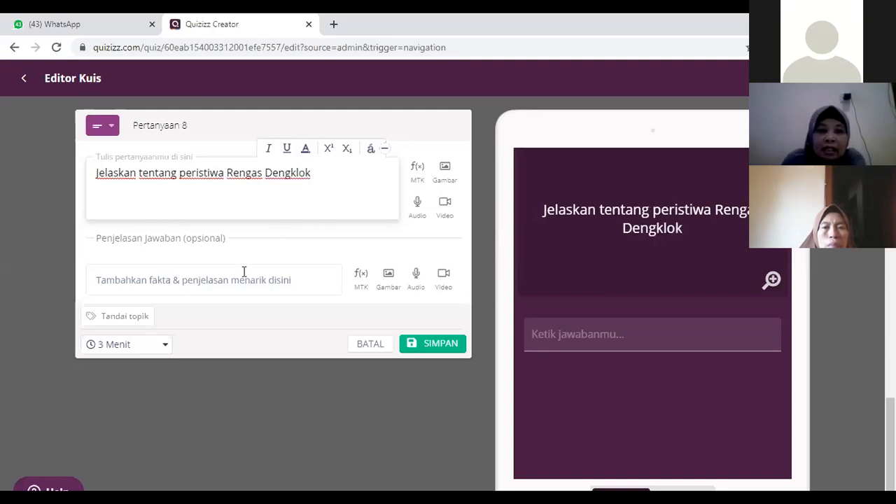
pyautogui.click(446, 348)
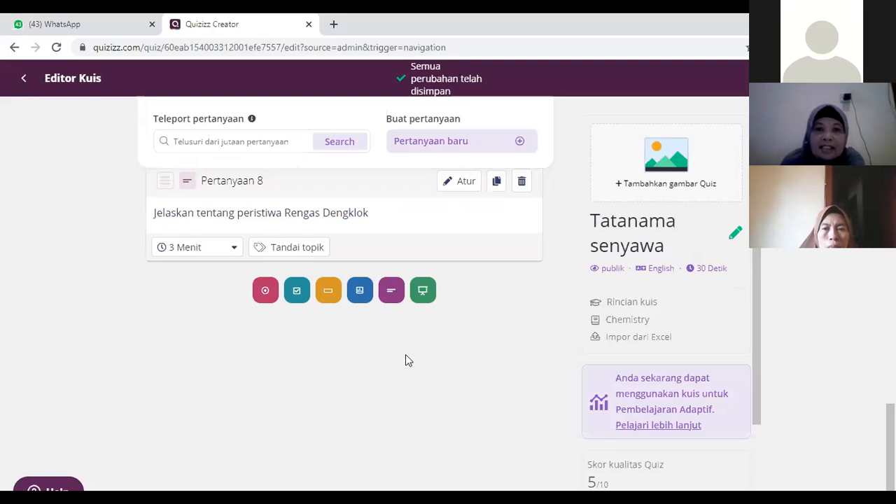
# Step: Add a poll question as Question 9 below the Rengas Dengklok question
pyautogui.scroll(2, 420, 353)
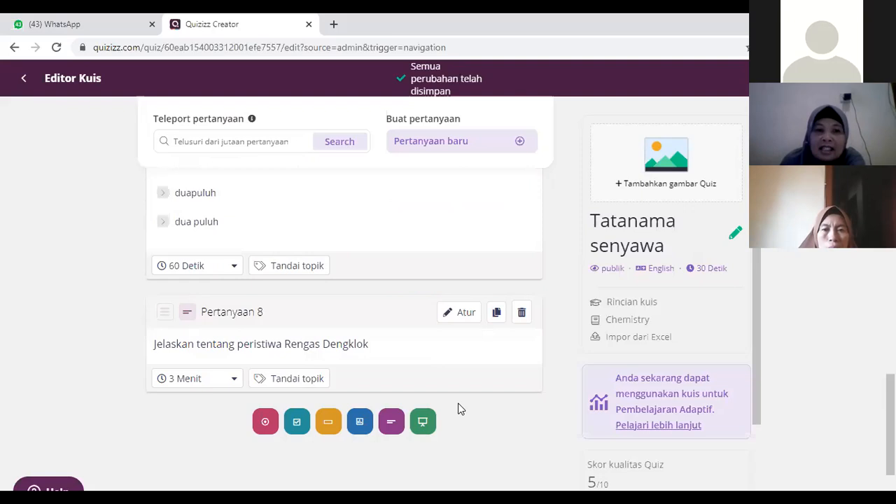
pyautogui.scroll(-1, 316, 364)
pyautogui.scroll(-1, 178, 320)
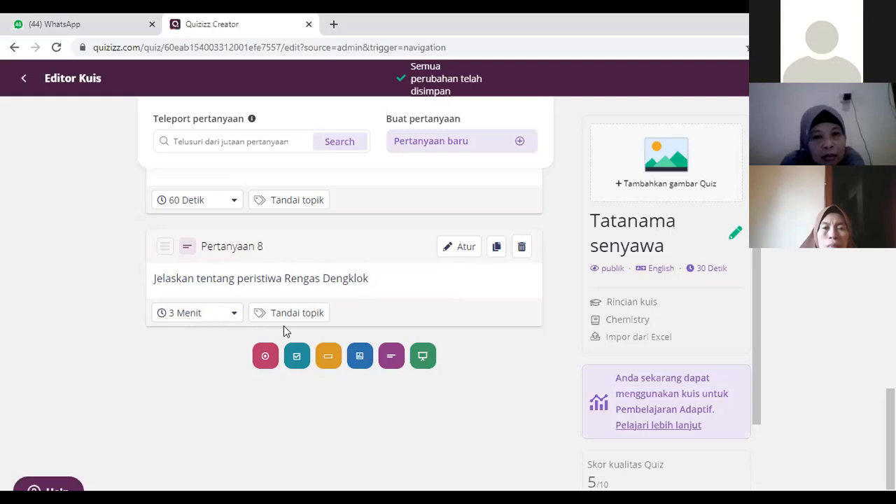
pyautogui.click(360, 357)
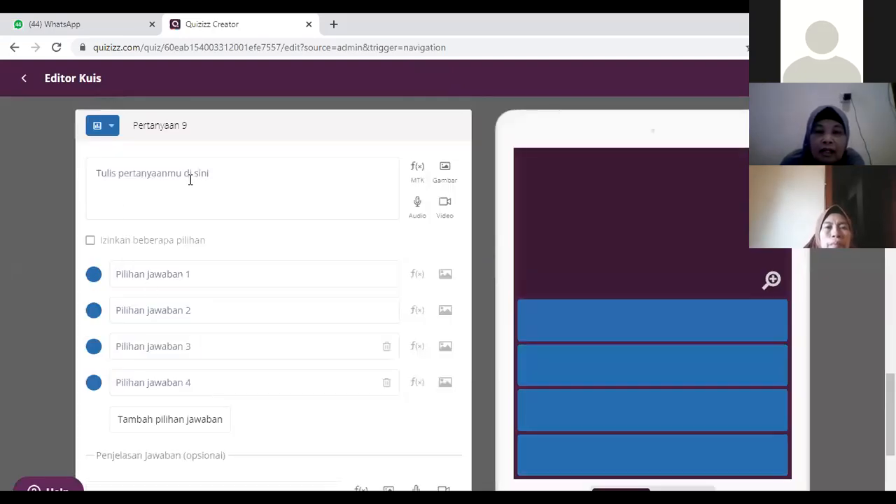
# Step: Replace the prefilled text of Question 9 with "Bagaimana perasaanmu setelah pembelajaran hari ini...."
pyautogui.click(189, 180)
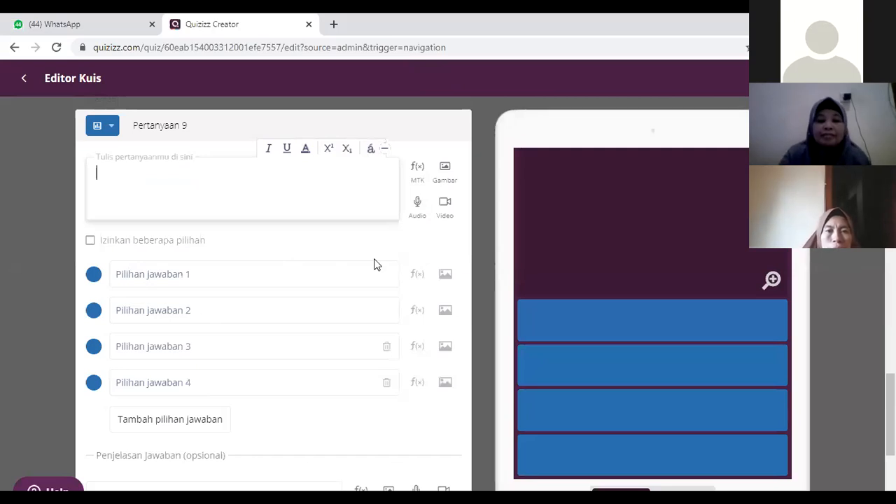
pyautogui.write('Bagaima')
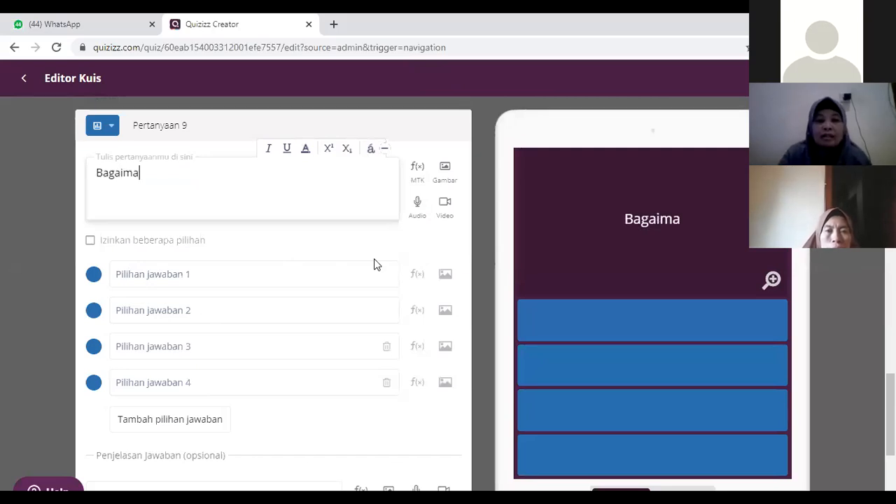
pyautogui.write('na perasa')
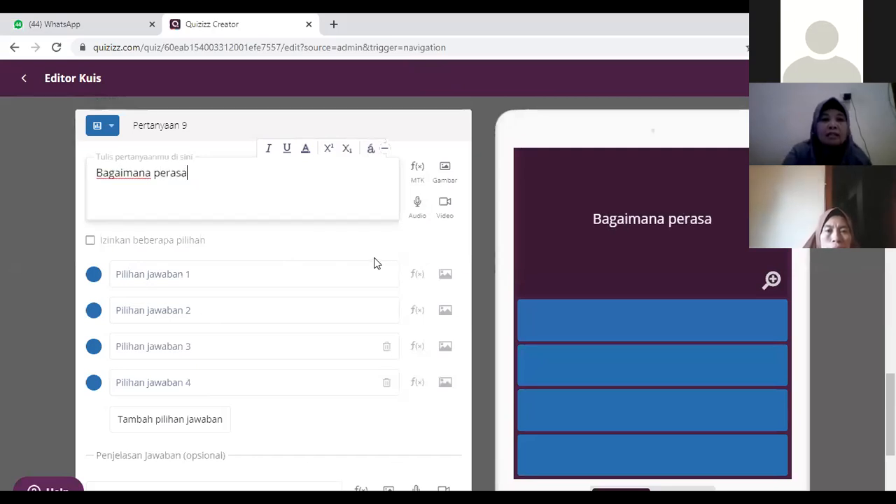
pyautogui.write('anmu ')
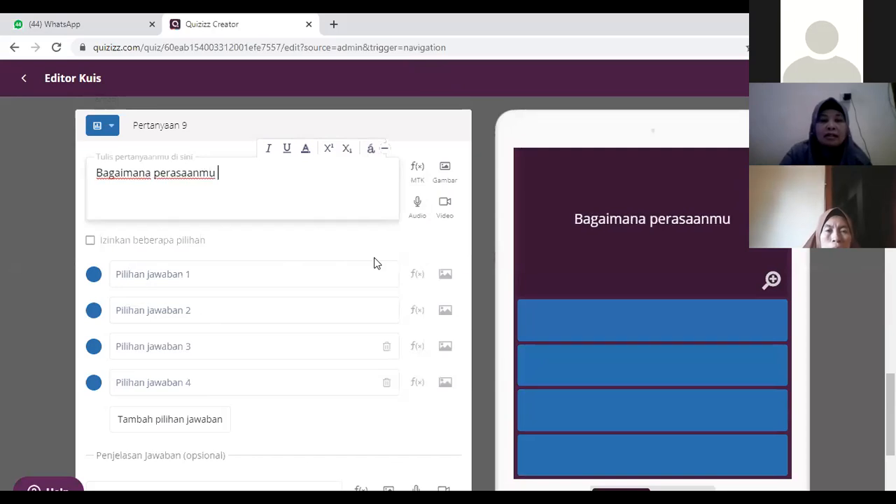
pyautogui.write('set')
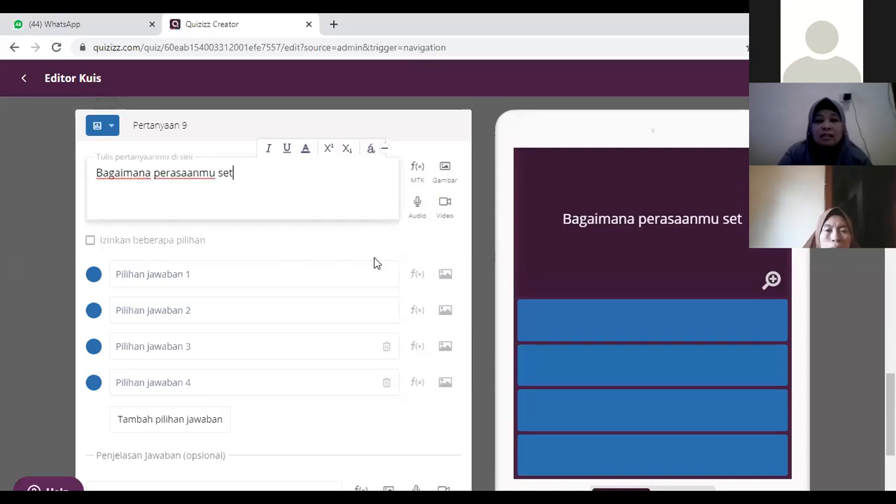
pyautogui.write('elah pe')
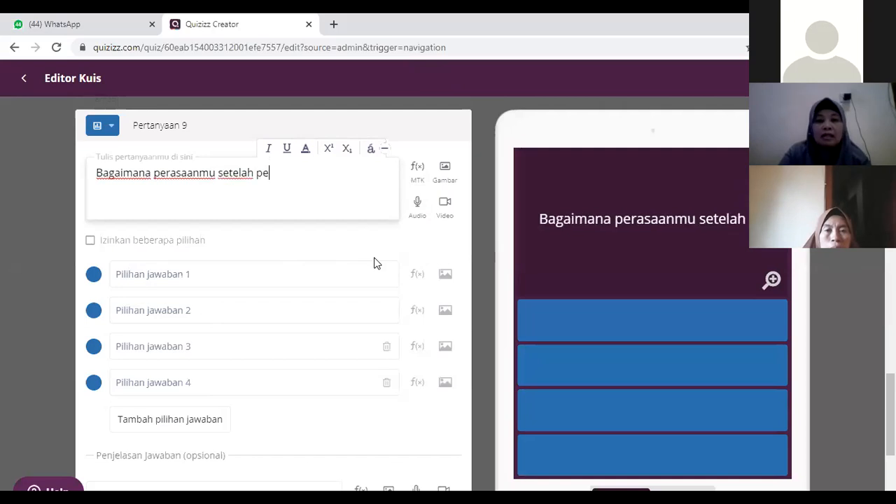
pyautogui.write('mbelajaran')
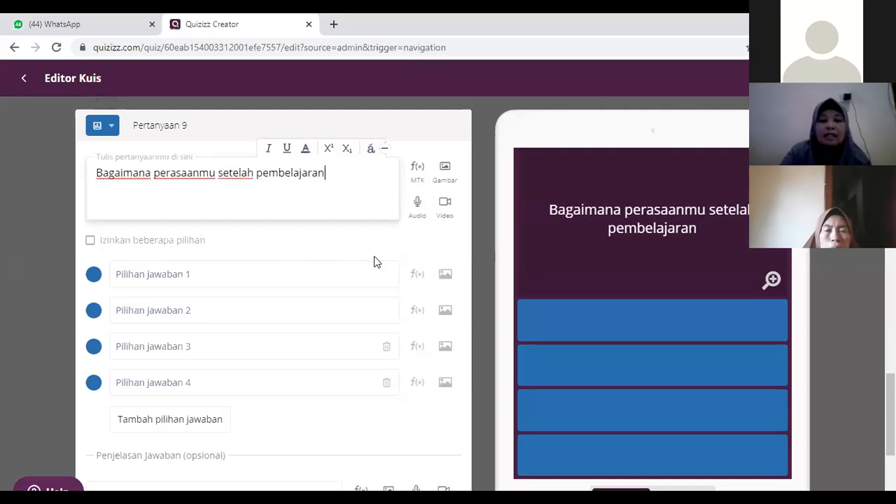
pyautogui.write(' hari ini....')
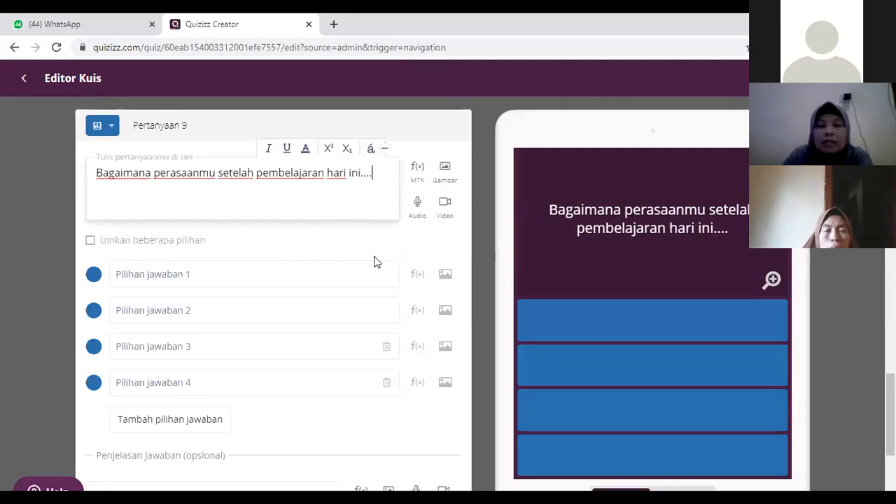
# Step: Fill in the first two answer options of Question 9 with "senang" and "sangat senang"
pyautogui.click(171, 276)
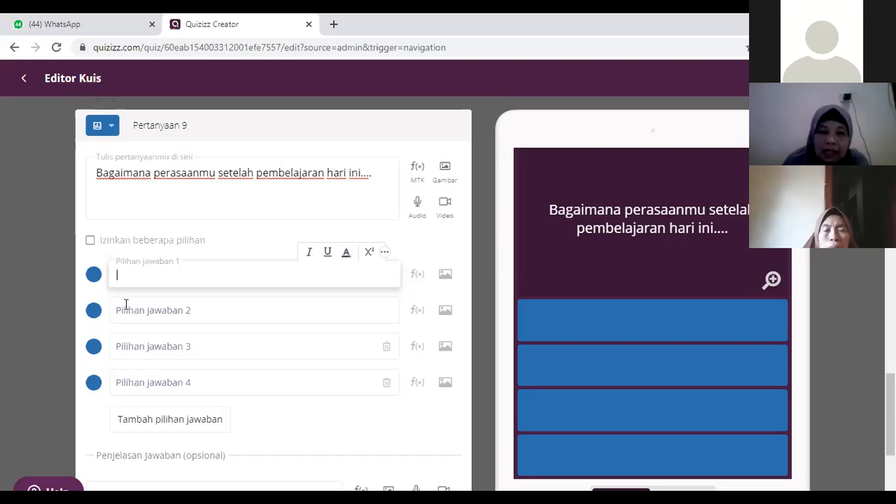
pyautogui.write('se')
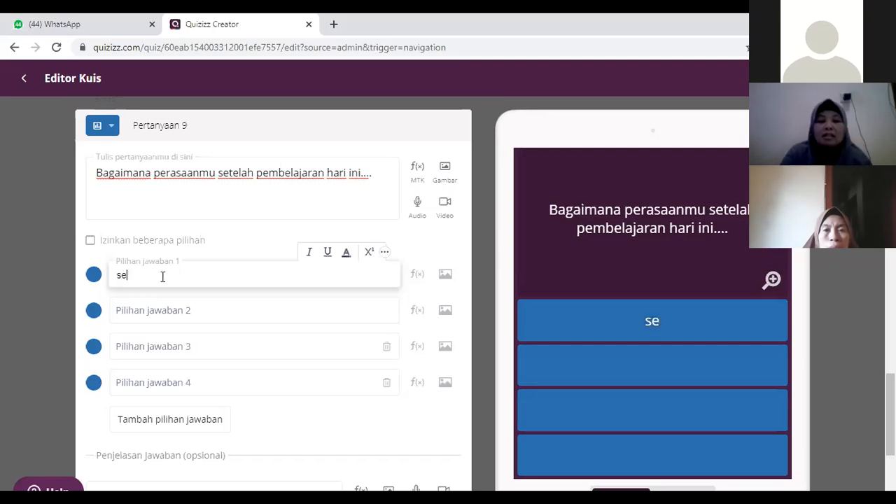
pyautogui.write('nang')
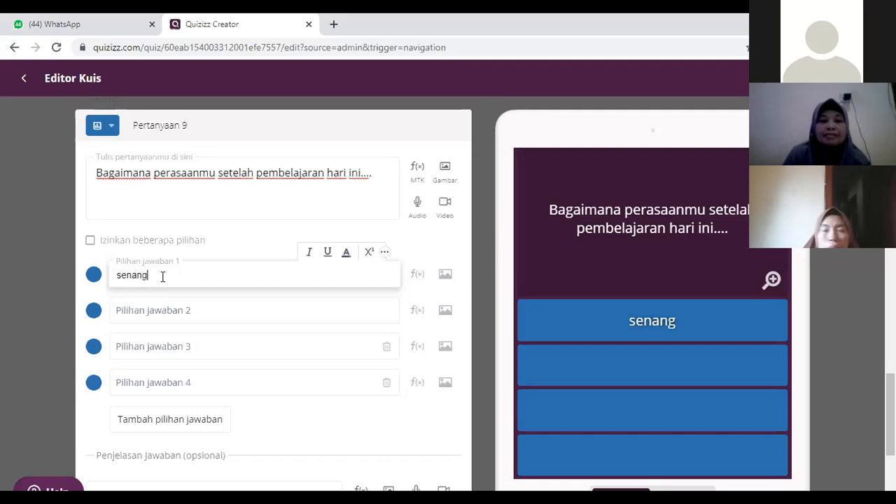
pyautogui.click(145, 310)
pyautogui.write('san')
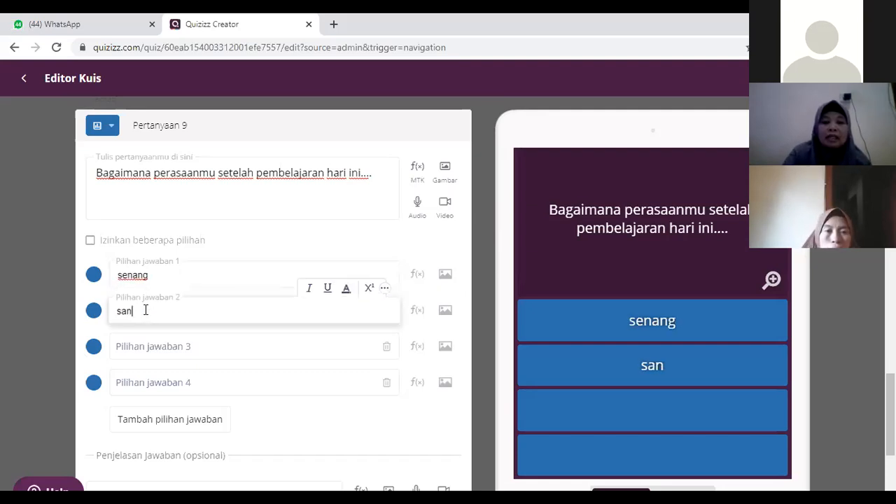
pyautogui.write('gat sena')
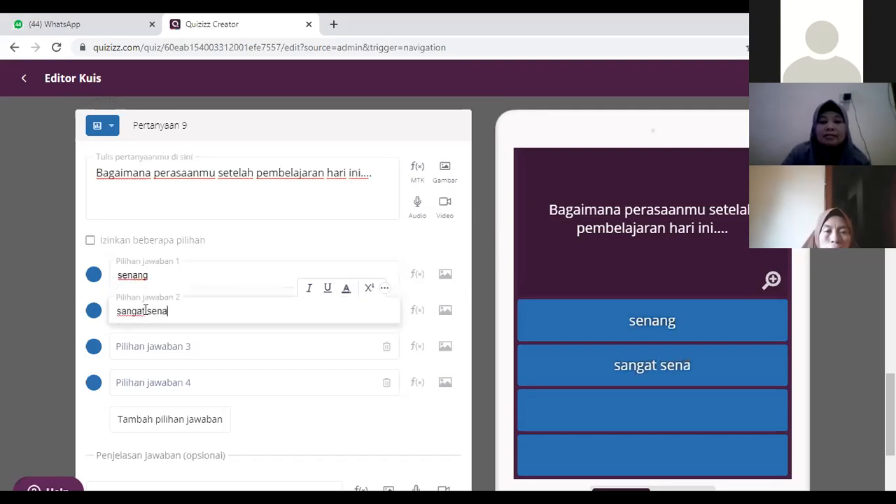
pyautogui.write('ng')
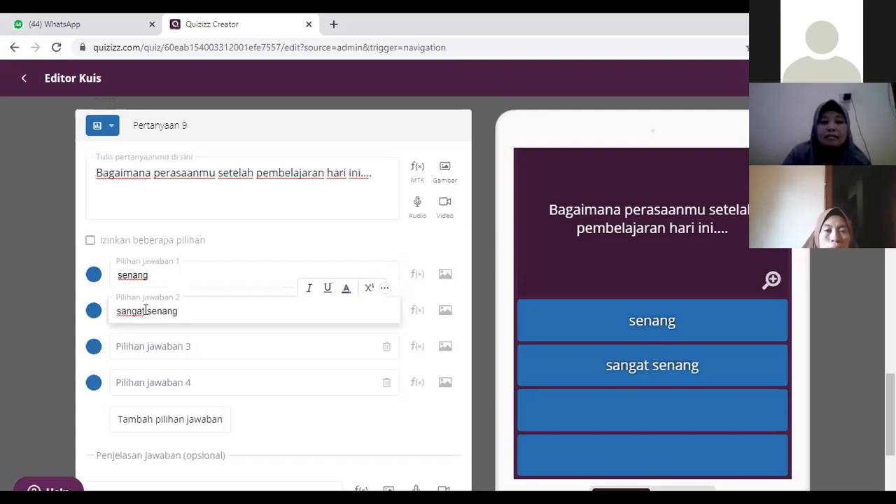
# Step: Fill in answer options 3 and 4 of Question 9 with "biasa" and "kurang senang", and save the question
pyautogui.click(159, 348)
pyautogui.write('biasa')
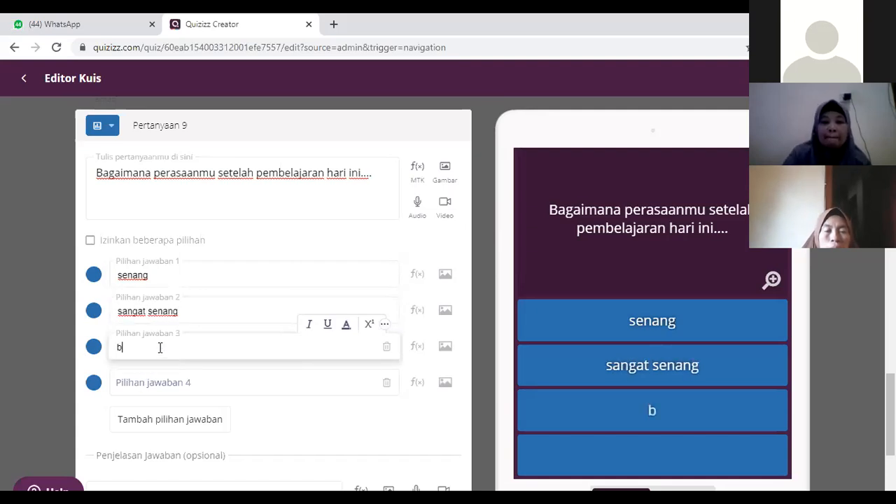
pyautogui.click(135, 381)
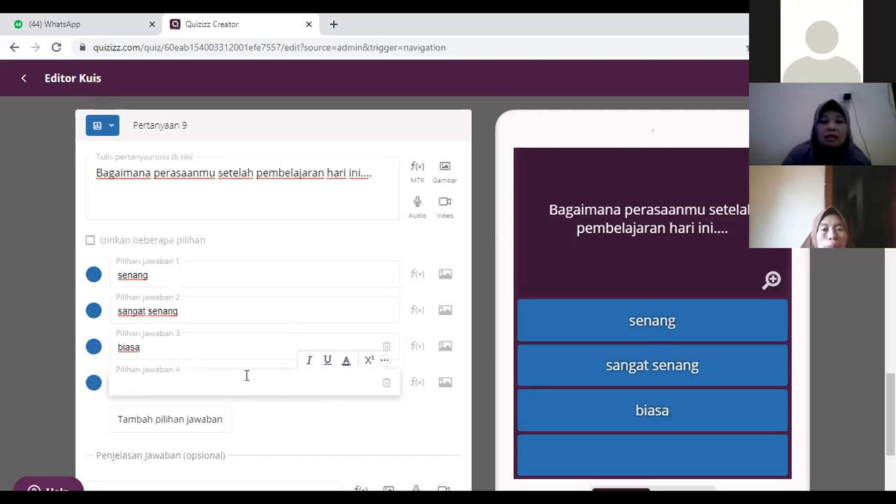
pyautogui.write('kurang ')
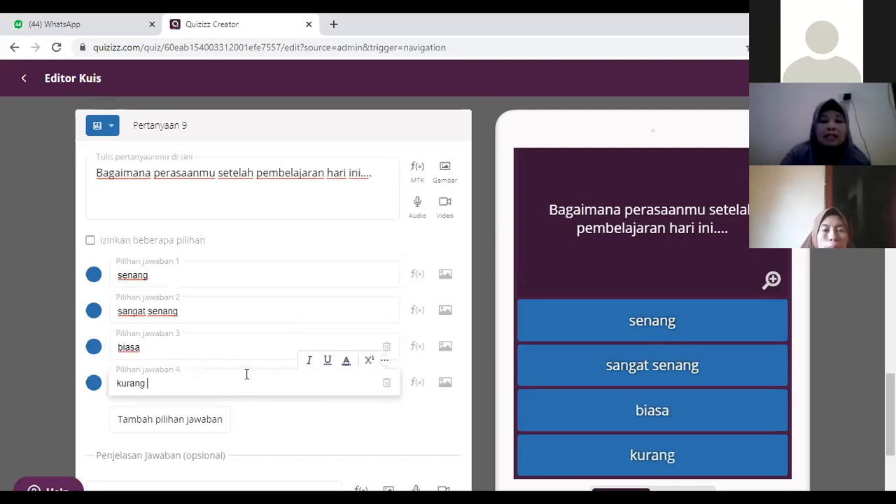
pyautogui.write('senang')
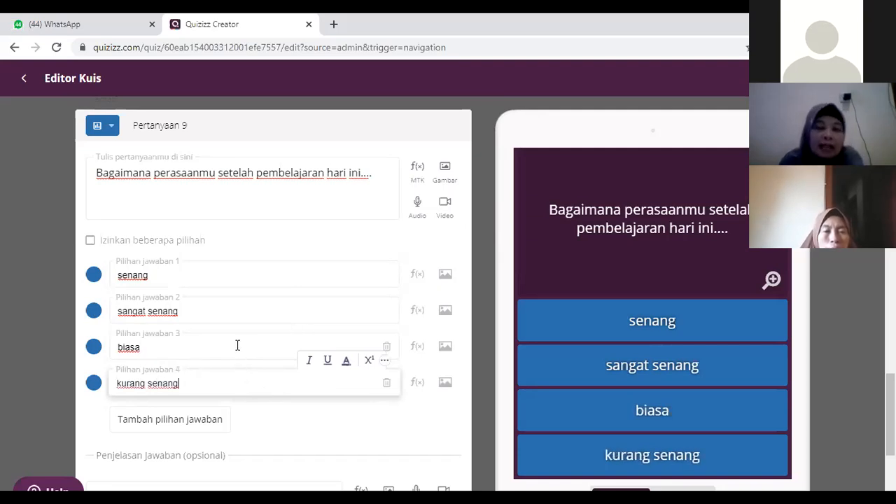
pyautogui.scroll(-2, 238, 375)
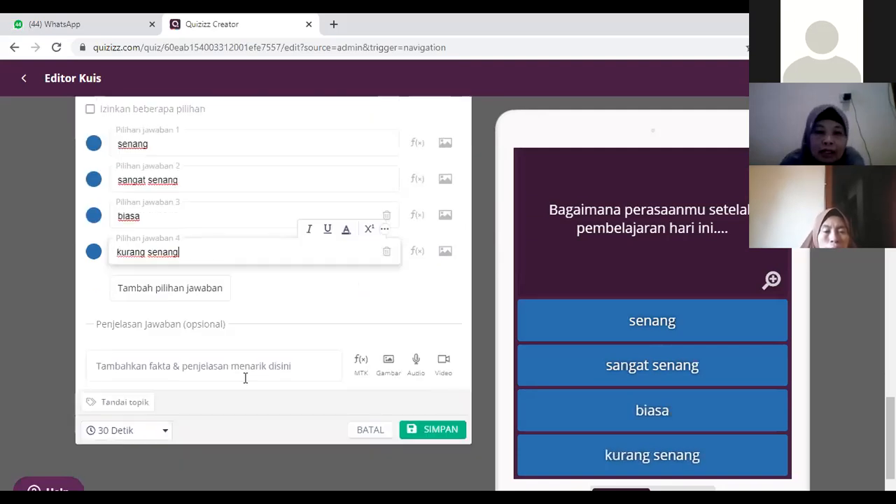
pyautogui.click(424, 428)
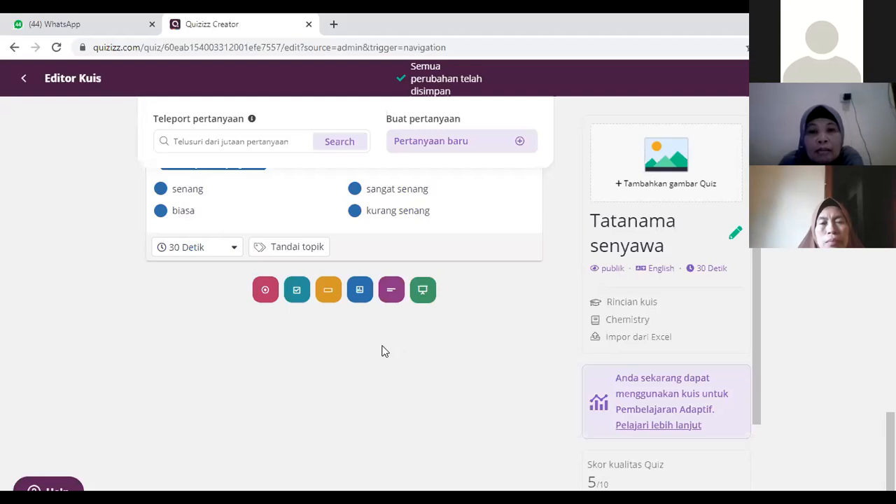
# Step: Review the saved Questions 5 to 9 with their question types, answer options and time limits
pyautogui.scroll(2, 382, 344)
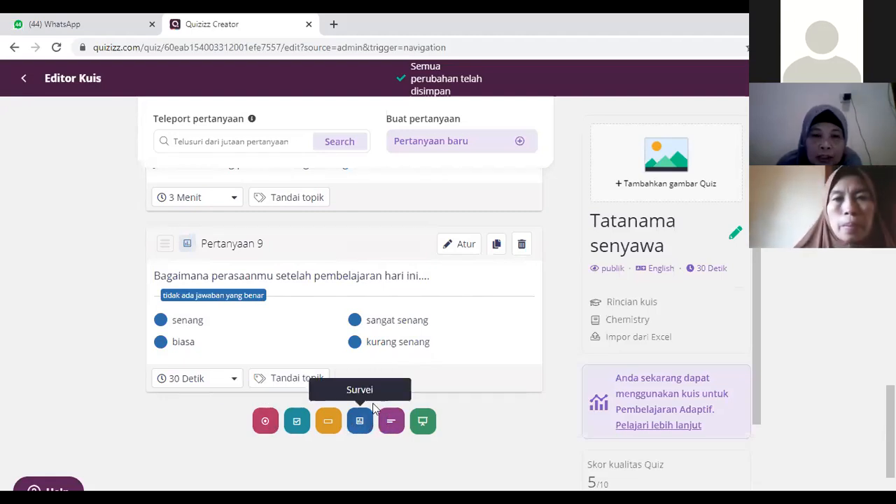
pyautogui.scroll(2, 343, 337)
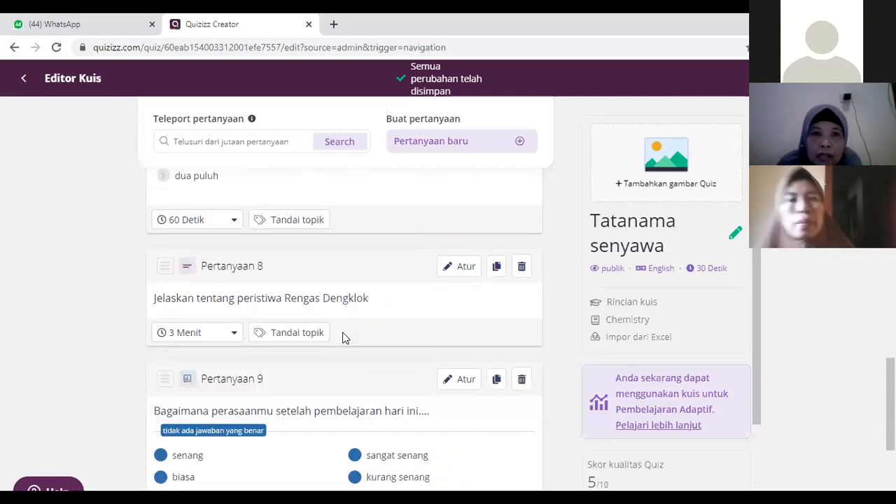
pyautogui.scroll(3, 343, 337)
pyautogui.scroll(2, 343, 337)
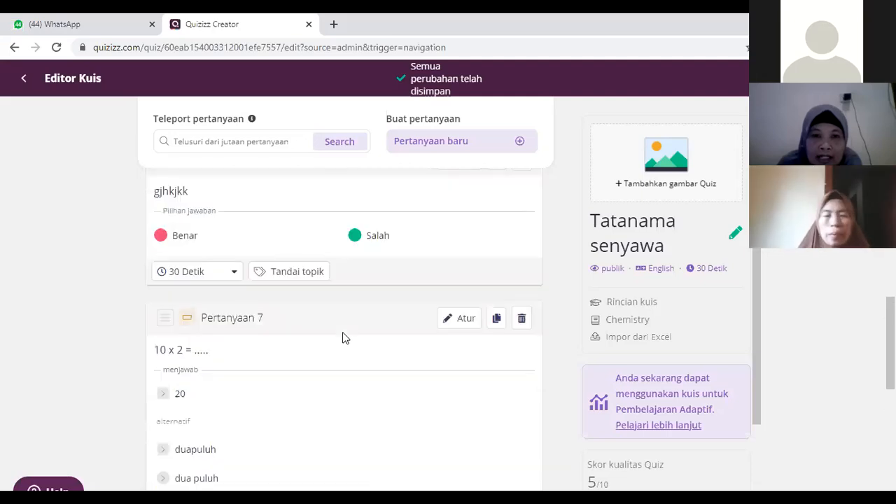
pyautogui.scroll(3, 342, 338)
pyautogui.scroll(1, 345, 337)
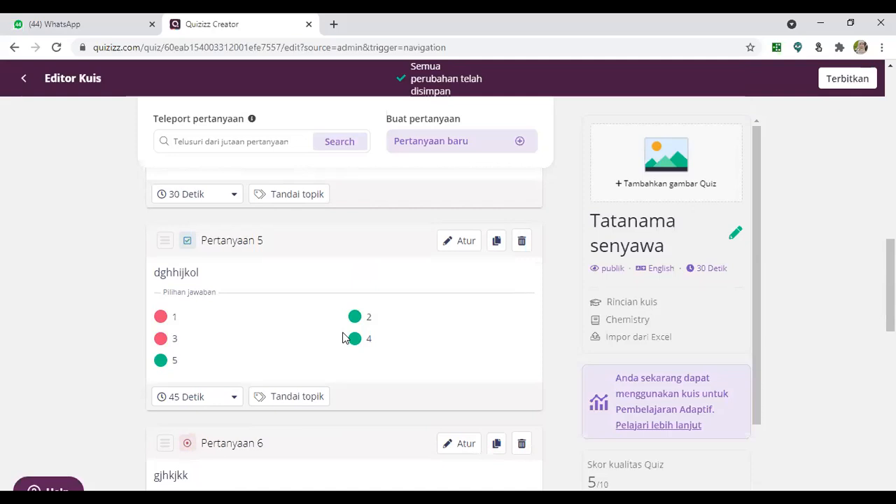
pyautogui.scroll(-10, 403, 338)
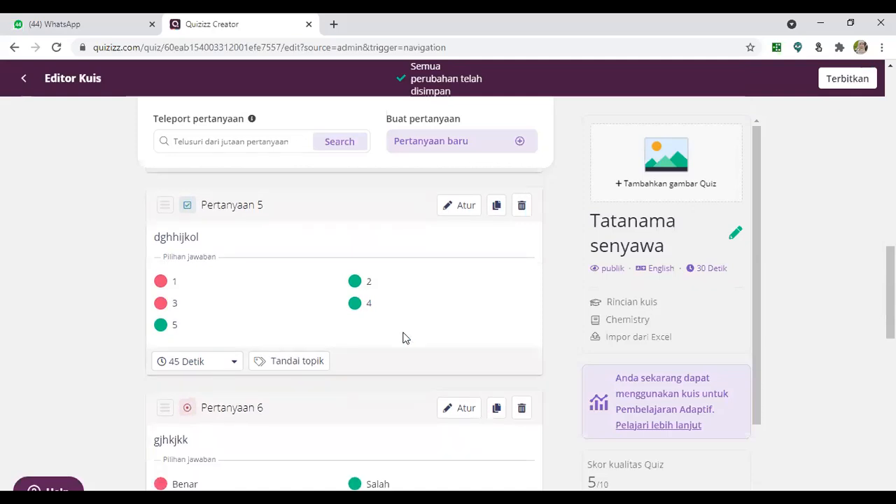
pyautogui.scroll(-1, 403, 336)
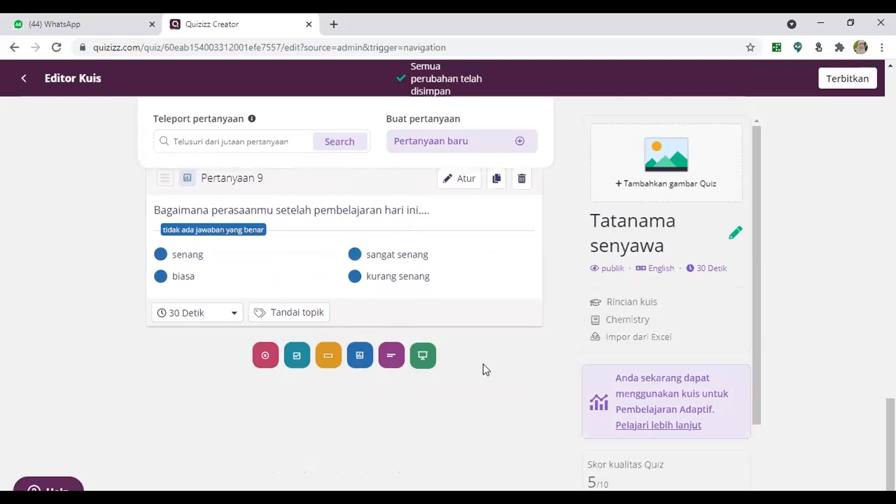
pyautogui.scroll(2, 407, 272)
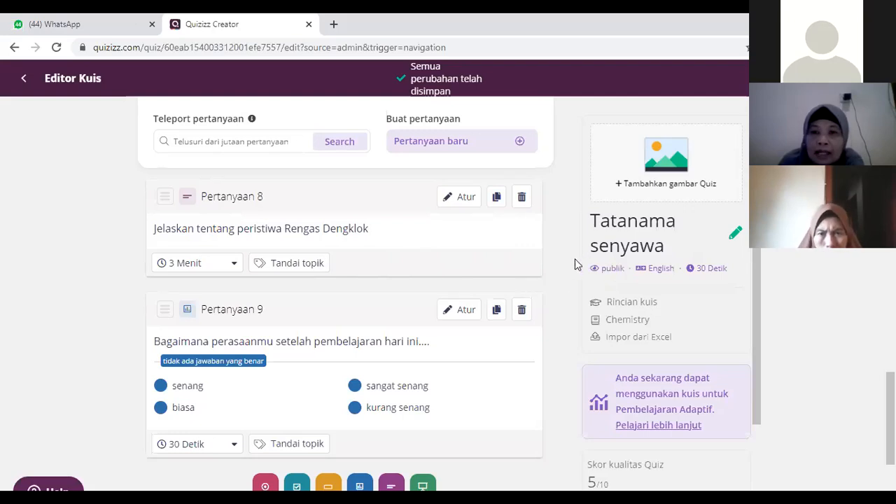
# Step: Open the quiz details and upload the purple Quizizz card picture from the Pictures folder as the title image
pyautogui.moveTo(604, 277)
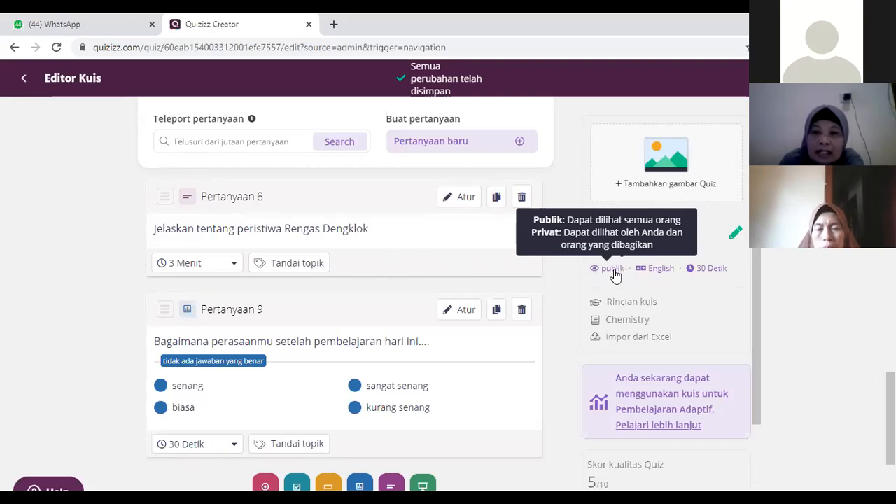
pyautogui.click(614, 274)
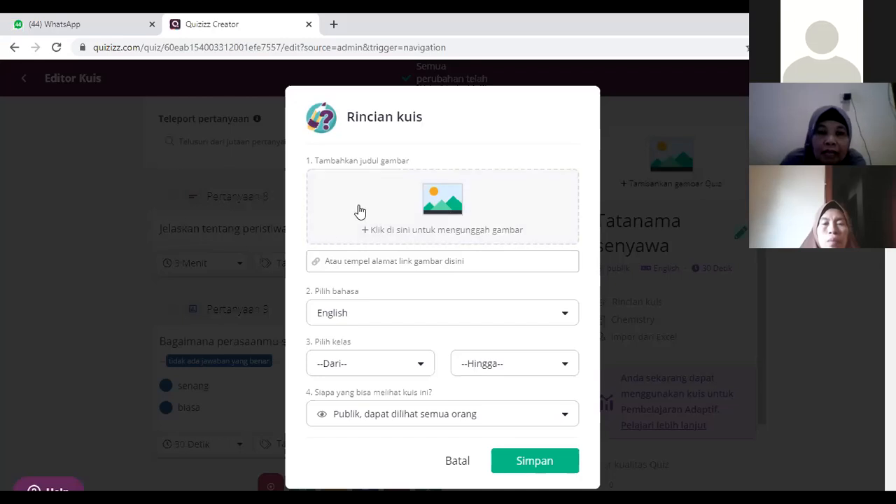
pyautogui.click(432, 207)
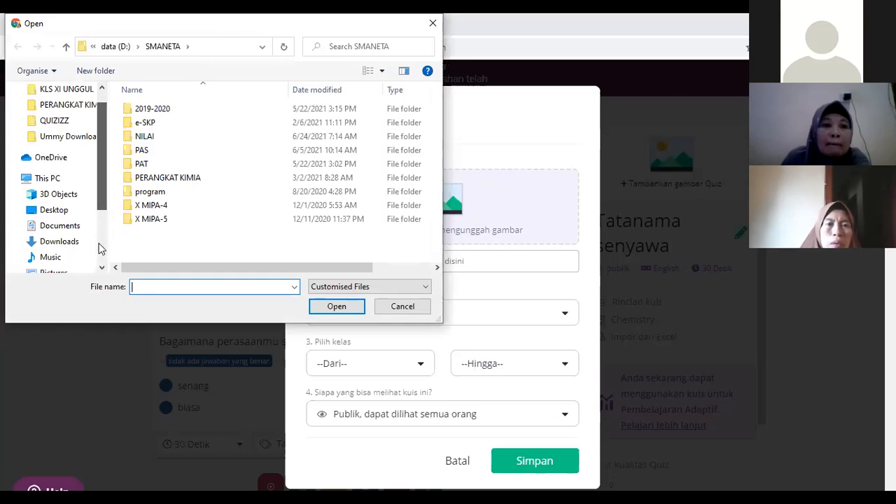
pyautogui.scroll(-2, 98, 248)
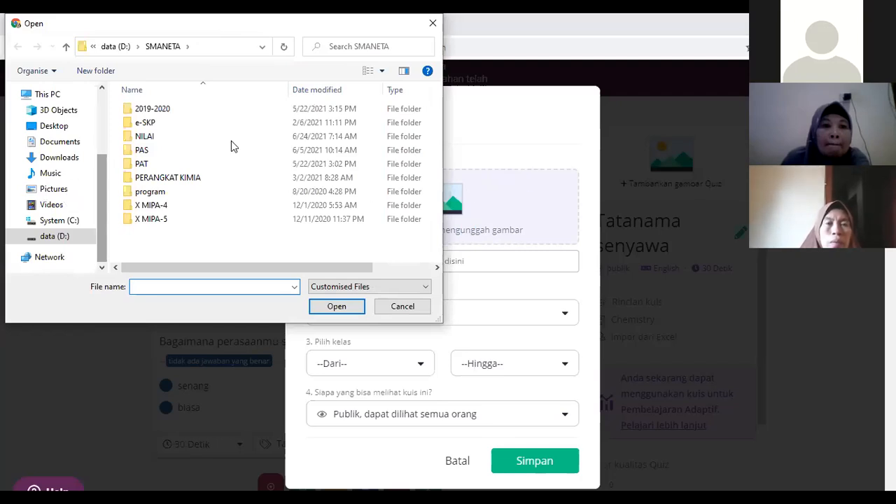
pyautogui.click(53, 189)
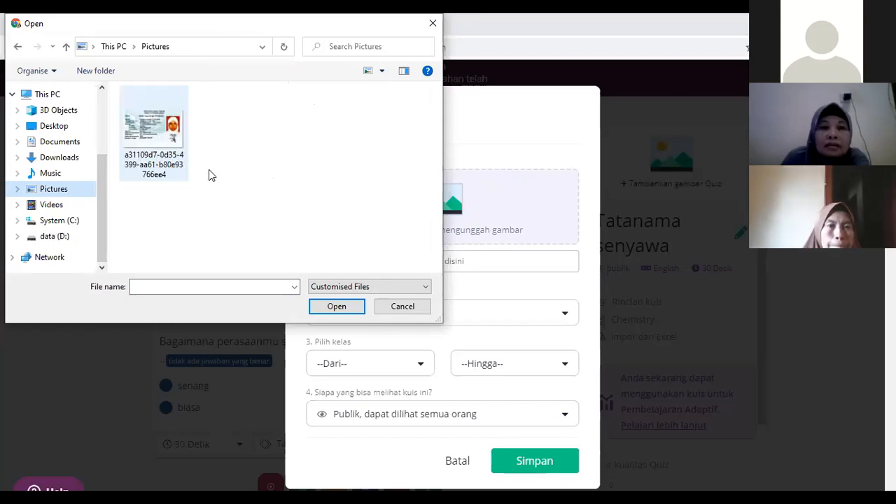
pyautogui.scroll(-3, 209, 170)
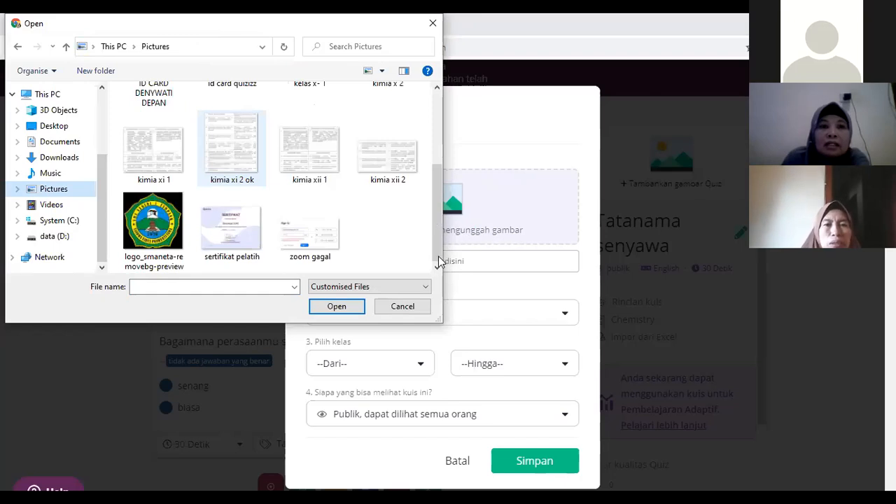
pyautogui.moveTo(438, 256); pyautogui.dragTo(429, 137)
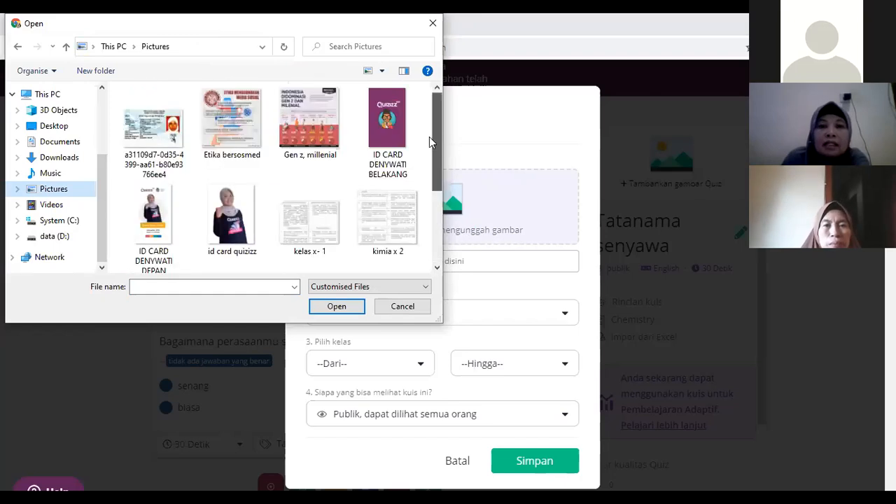
pyautogui.click(387, 123)
pyautogui.click(332, 313)
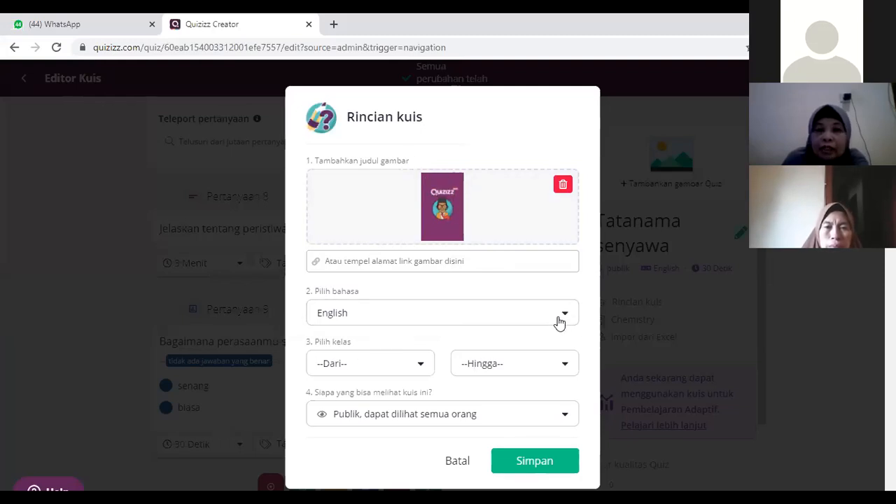
# Step: Set the quiz's grade range from 10th to 10th
pyautogui.click(417, 373)
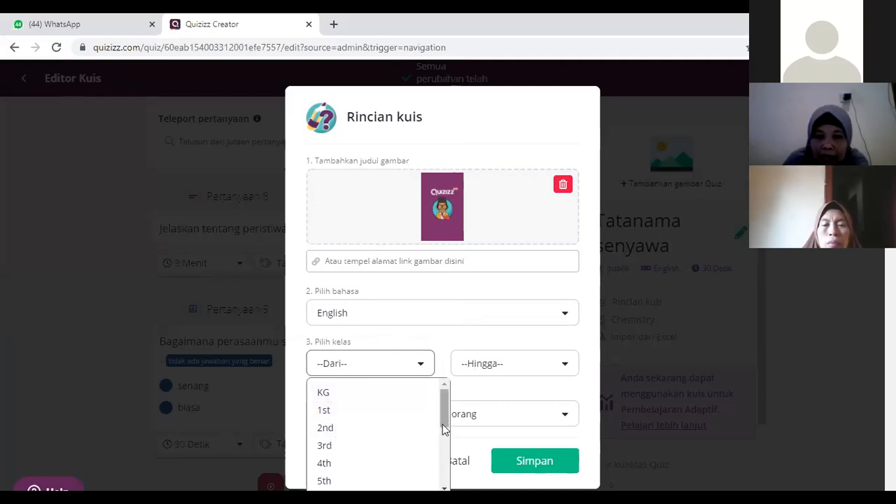
pyautogui.click(442, 451)
pyautogui.moveTo(442, 459); pyautogui.dragTo(442, 464)
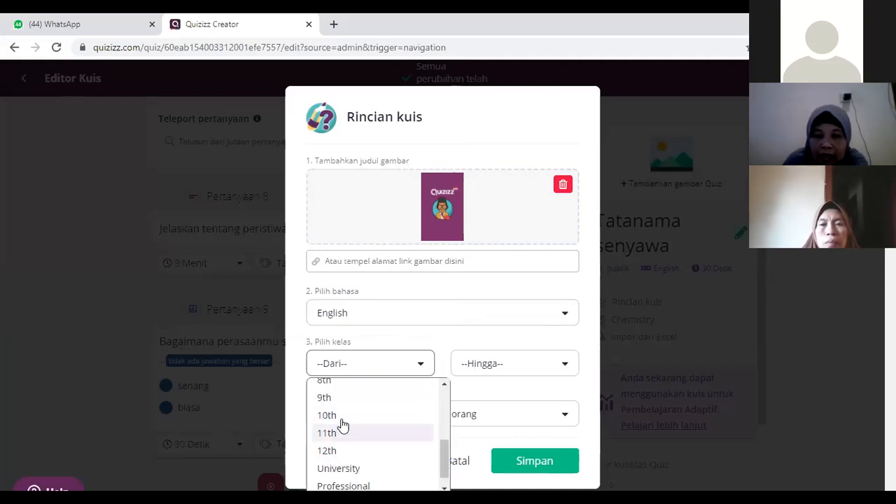
pyautogui.click(362, 420)
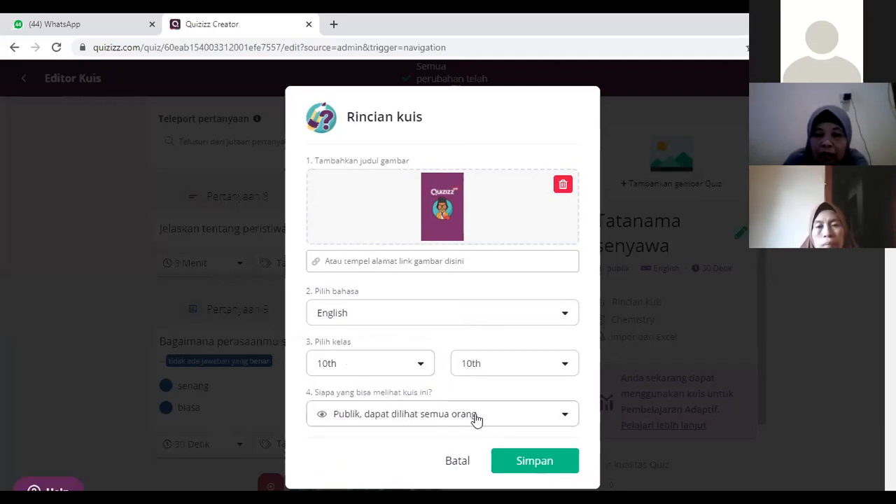
# Step: Set the quiz's visibility to "Pribadi, hanya dapat dilihat Anda" and save the quiz details
pyautogui.click(566, 419)
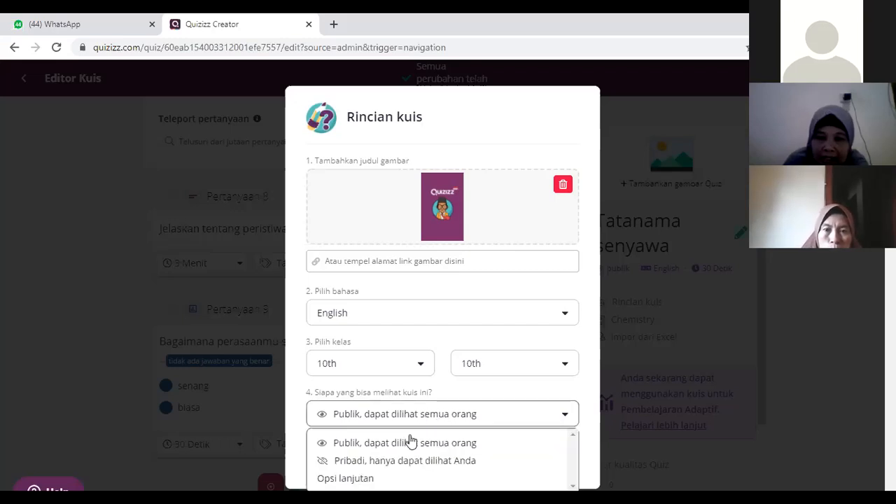
pyautogui.click(372, 461)
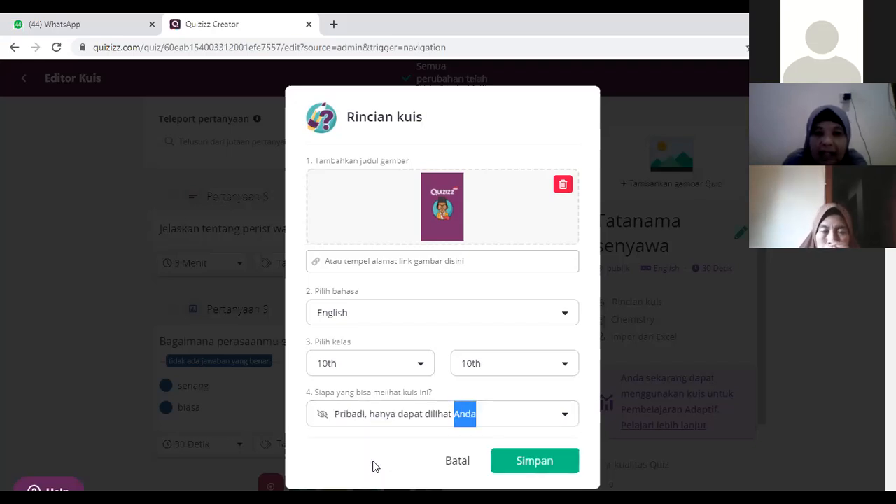
pyautogui.click(539, 467)
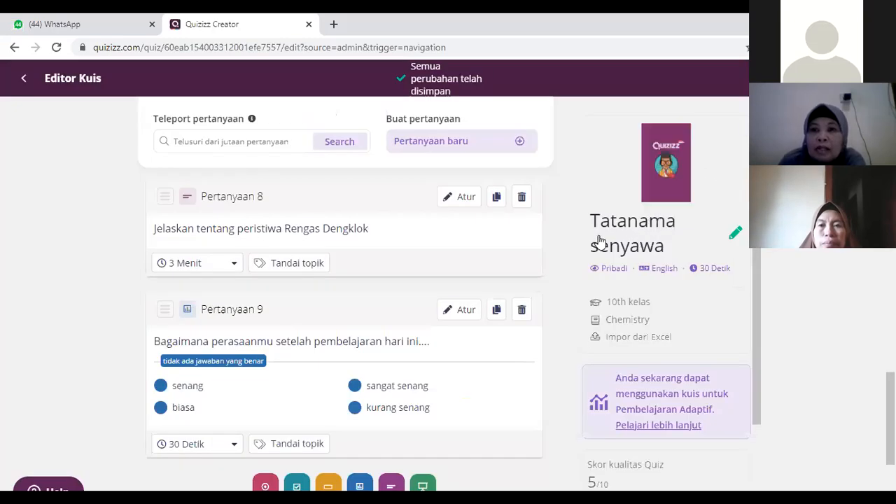
# Step: Review the quiz's image, visibility, grade and quality checklist, and look back through the saved questions up to Question 4
pyautogui.moveTo(677, 176)
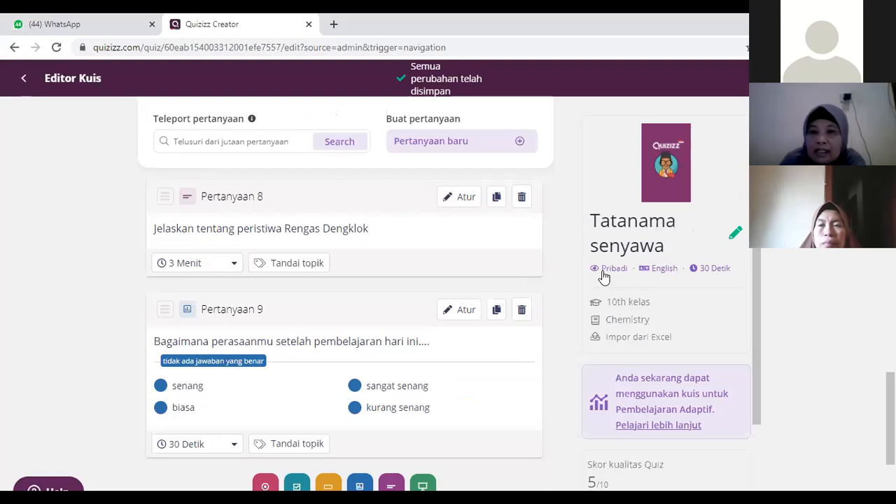
pyautogui.moveTo(609, 276)
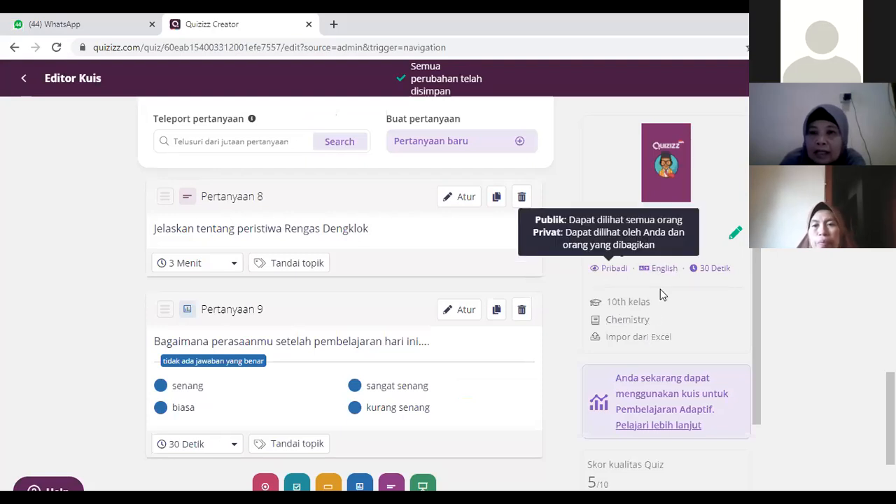
pyautogui.scroll(-2, 661, 300)
pyautogui.scroll(-3, 489, 293)
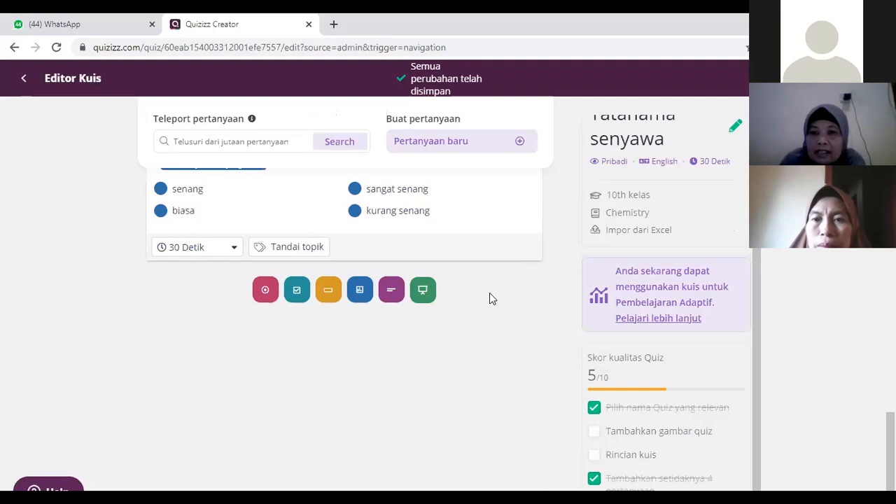
pyautogui.scroll(3, 429, 290)
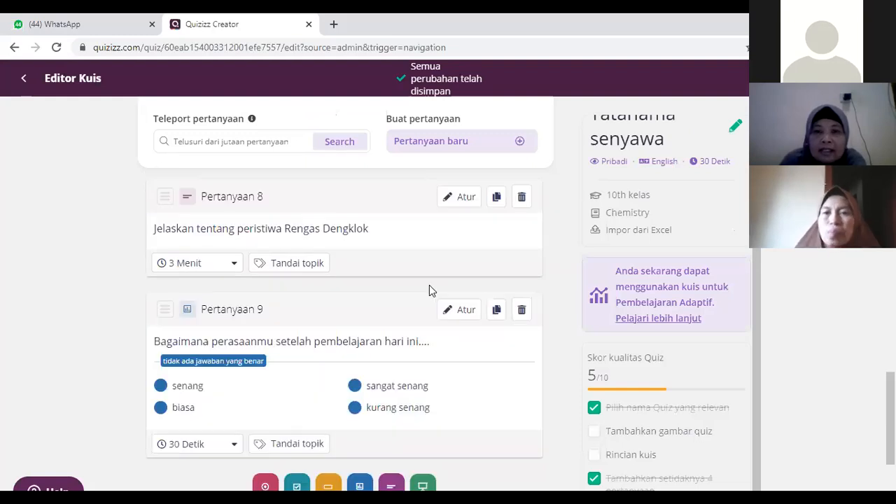
pyautogui.scroll(3, 429, 285)
pyautogui.scroll(3, 429, 285)
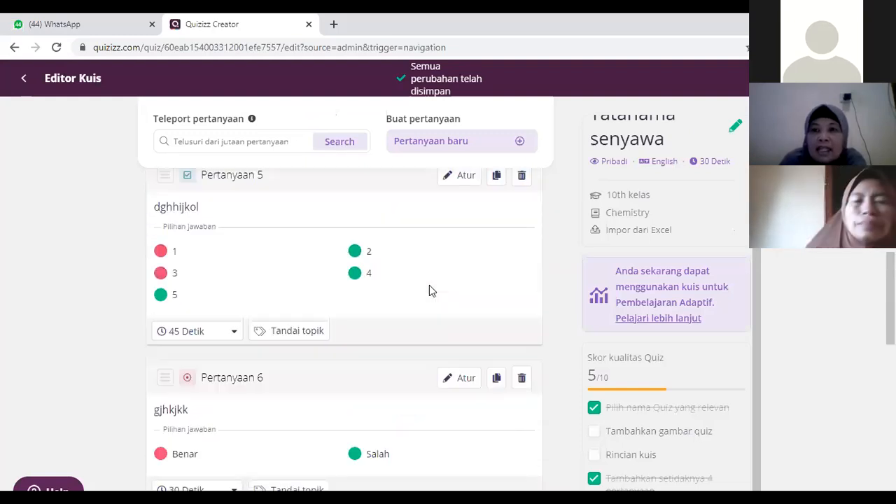
pyautogui.scroll(3, 558, 241)
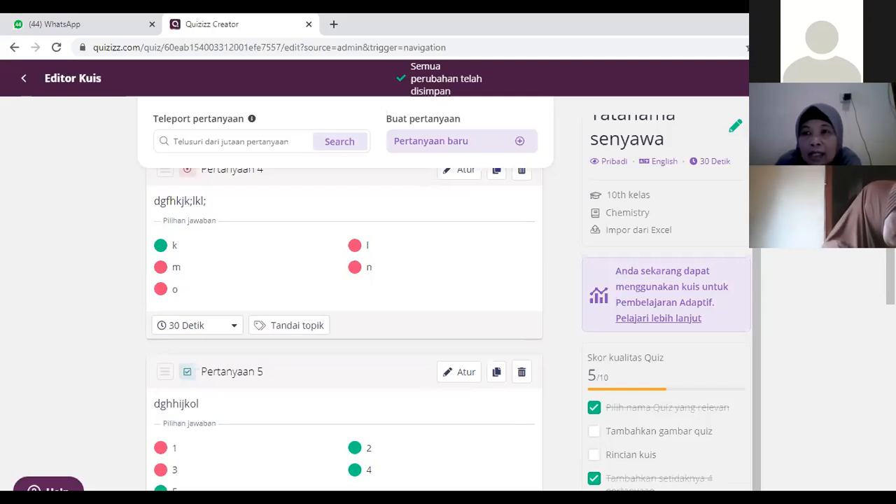
# Step: Inspect the quiz's collaborator invitation options, close them, and finish editing to reach the quiz's overview page
pyautogui.click(779, 78)
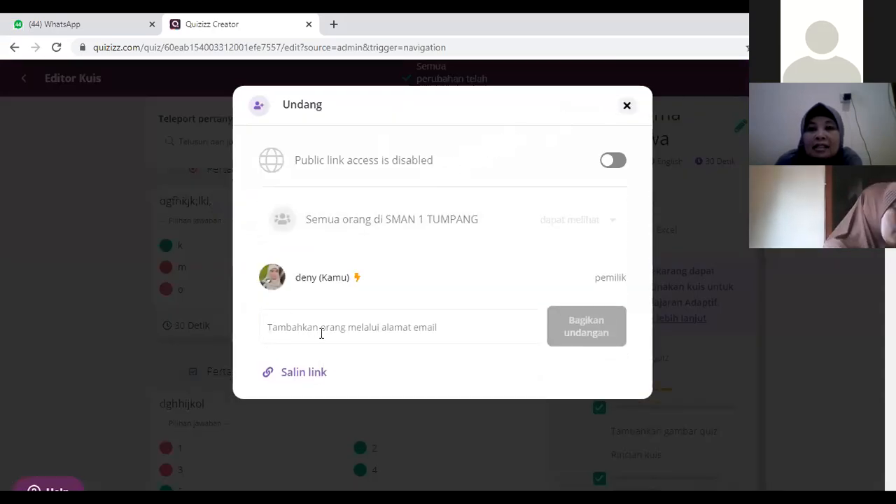
pyautogui.click(627, 107)
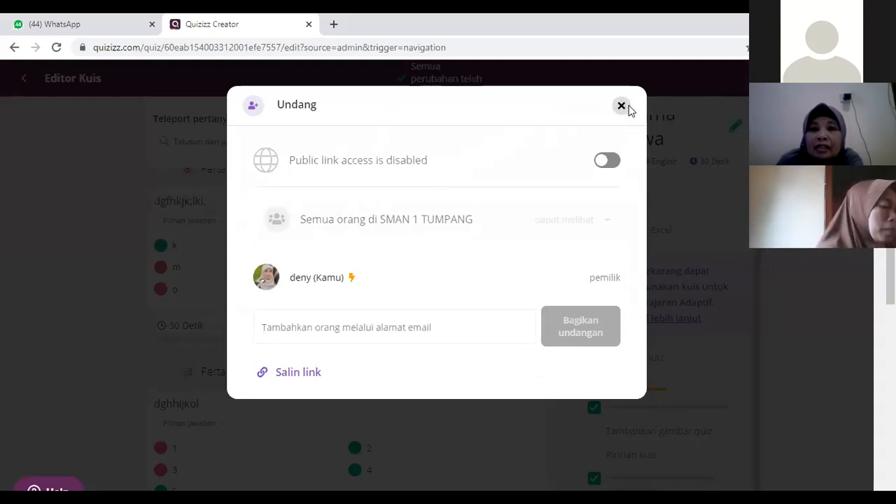
pyautogui.scroll(3, 435, 296)
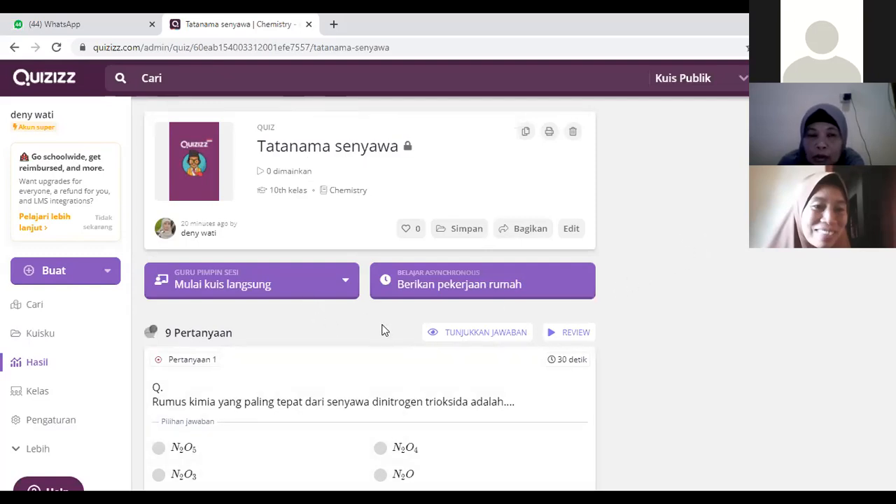
# Step: Visit the teacher's profile page and preview the quizzes "Macam macam entalpi" and "Menghitung Kc dan Kp"
pyautogui.click(43, 120)
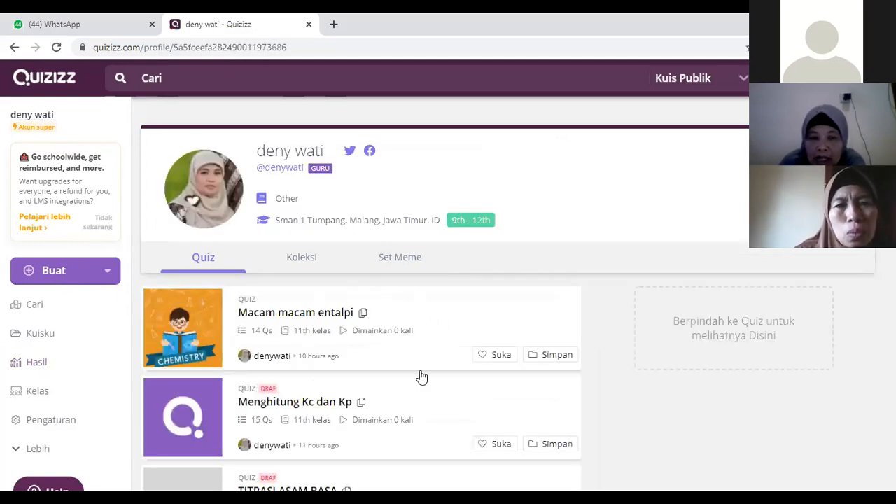
pyautogui.moveTo(472, 336)
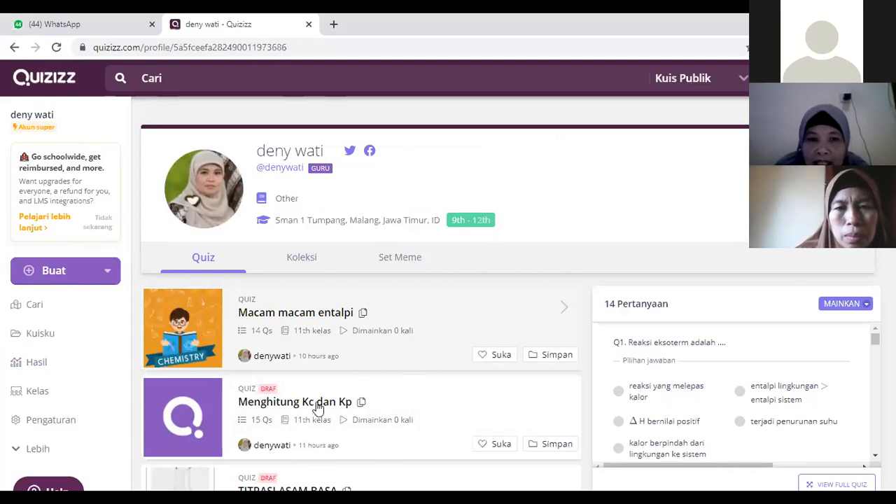
pyautogui.moveTo(270, 400)
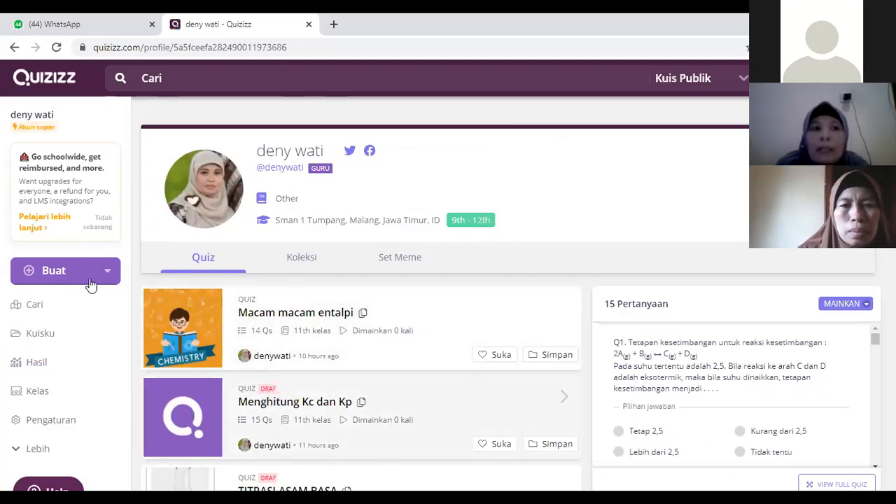
# Step: Open "Tatanama senyawa" from the teacher's own quizzes and set up a live quiz session of the Klasik type
pyautogui.click(54, 338)
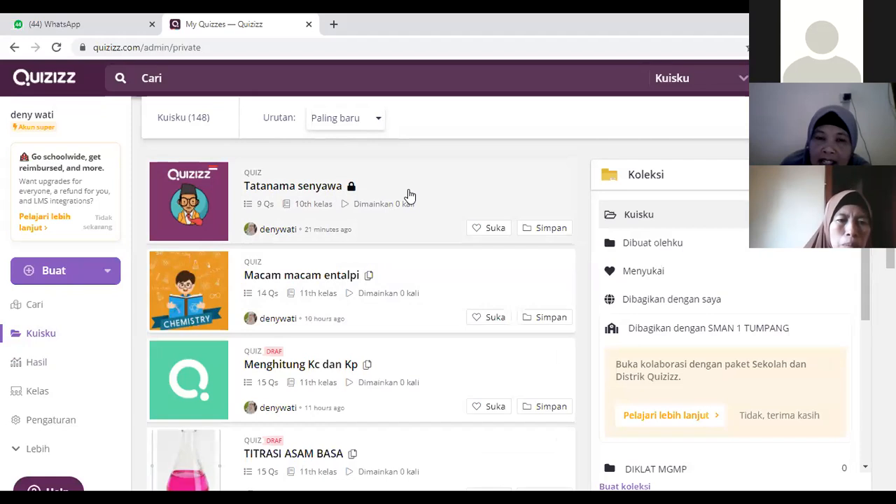
pyautogui.click(409, 197)
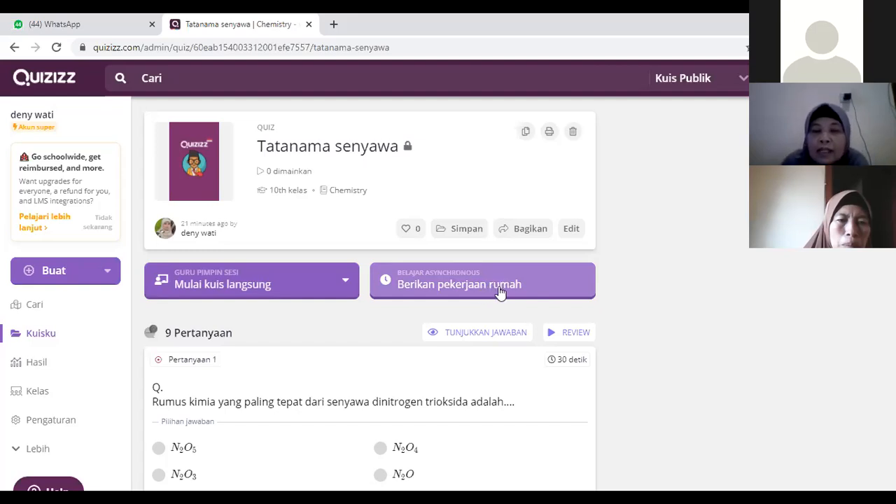
pyautogui.click(263, 289)
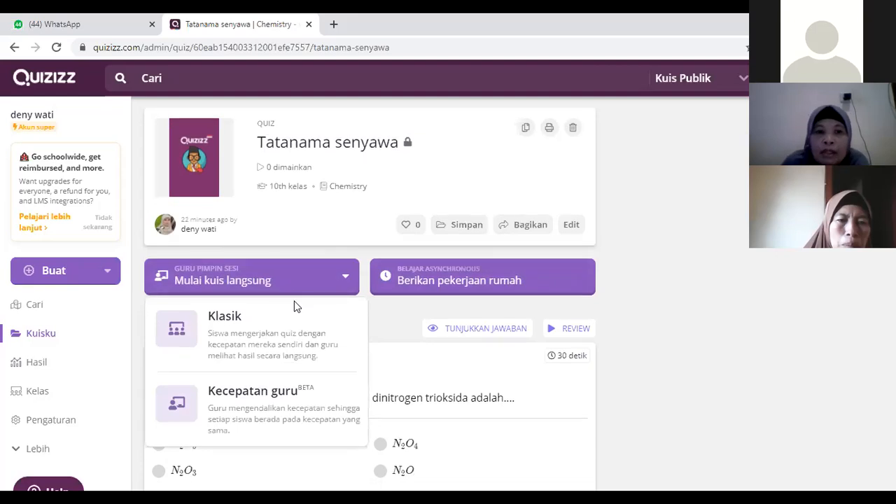
pyautogui.scroll(-2, 296, 304)
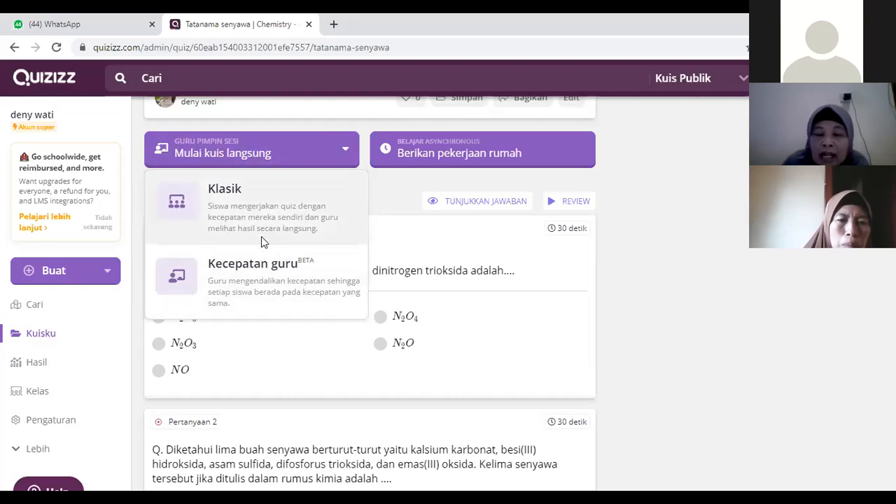
pyautogui.click(268, 212)
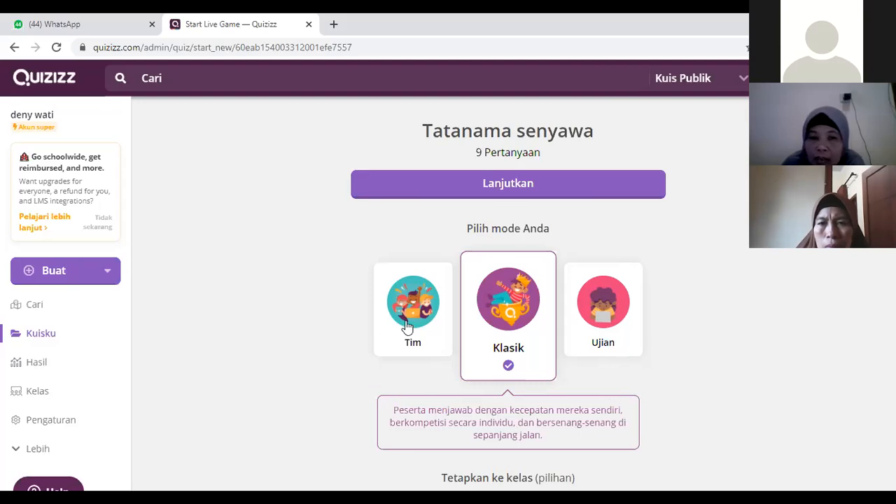
# Step: Compare the descriptions of the Tim, Klasik and Ujian game modes, ending with Klasik selected
pyautogui.click(416, 343)
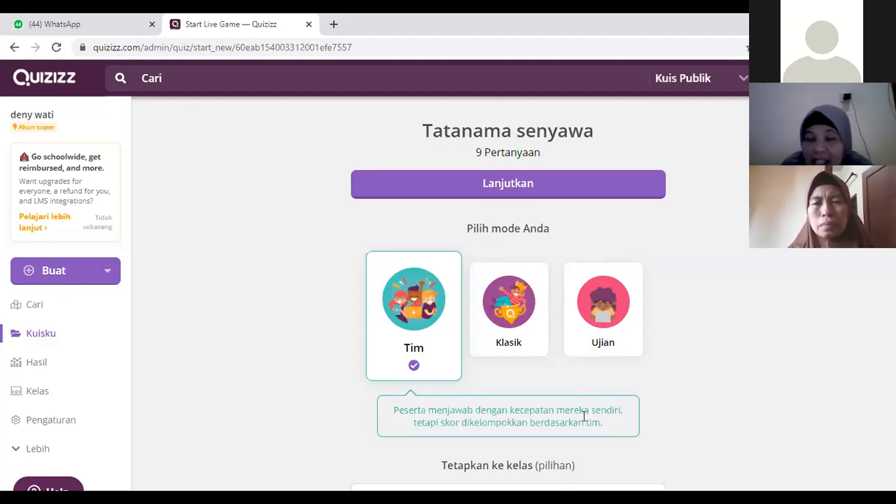
pyautogui.click(522, 348)
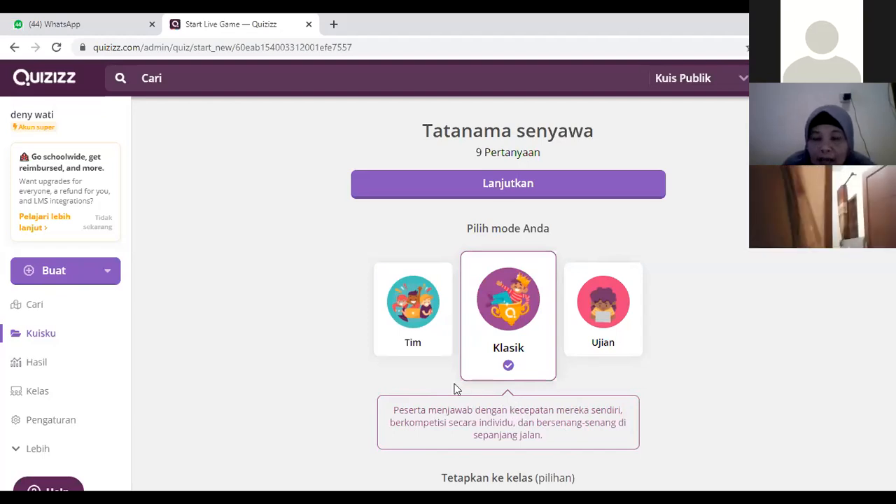
pyautogui.click(606, 344)
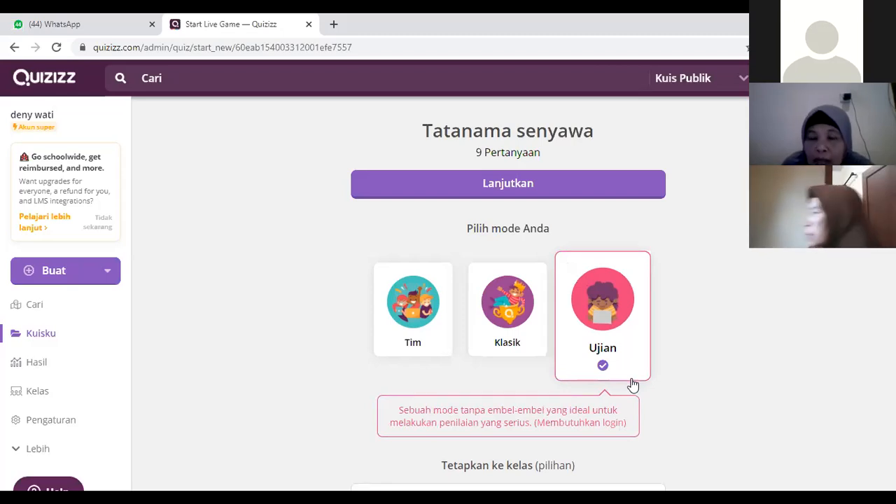
pyautogui.click(516, 339)
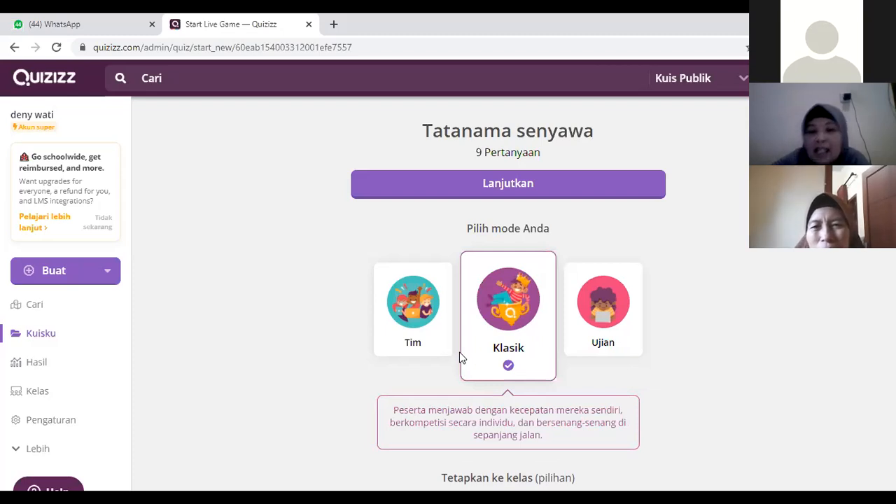
# Step: Leave the live session setup, return to the "Tatanama senyawa" overview, and begin assigning the quiz as homework (Berikan pekerjaan rumah)
pyautogui.scroll(-5, 677, 356)
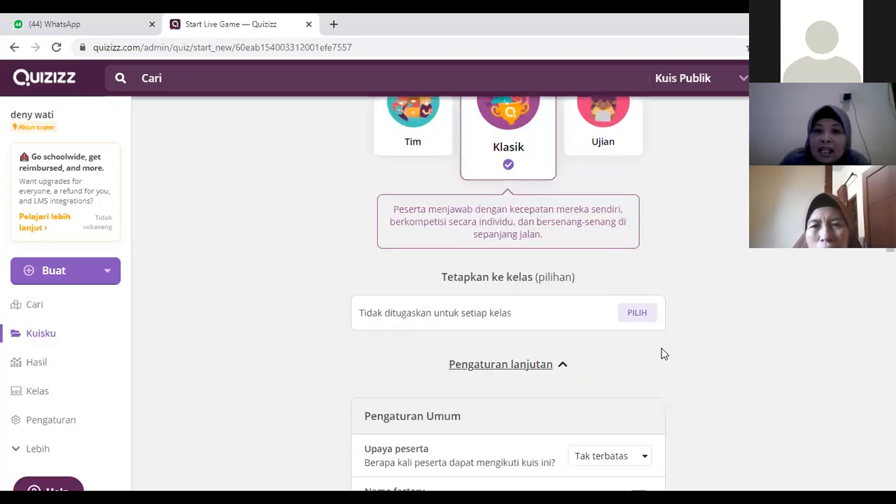
pyautogui.scroll(5, 617, 339)
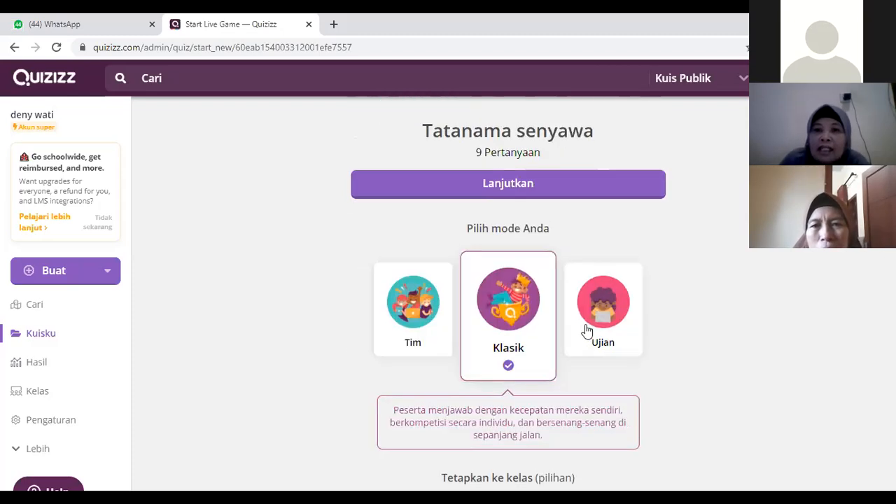
pyautogui.click(14, 47)
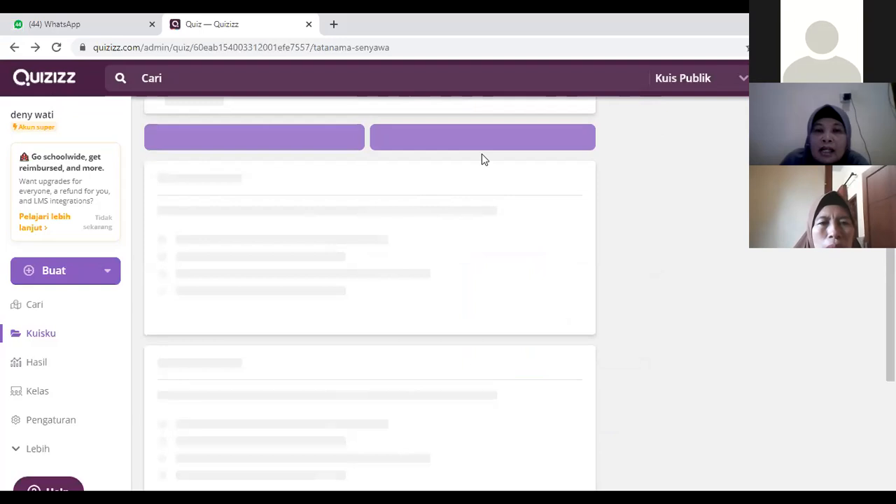
pyautogui.scroll(2, 521, 222)
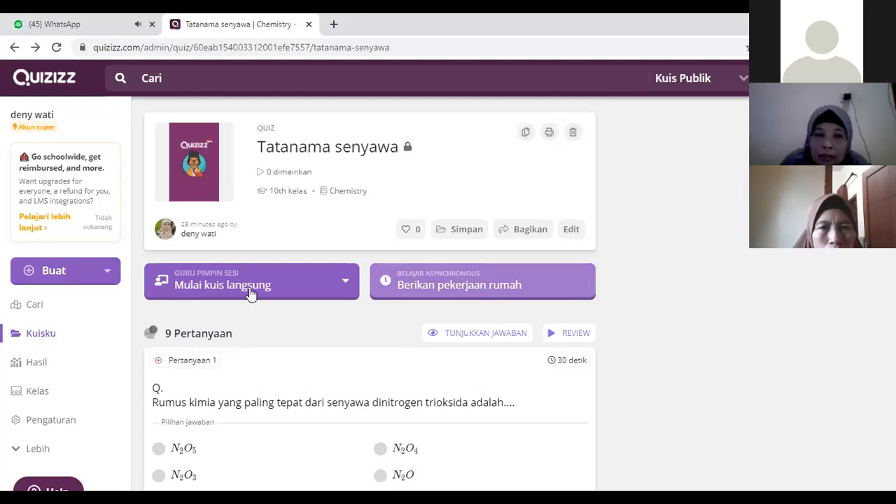
pyautogui.click(513, 287)
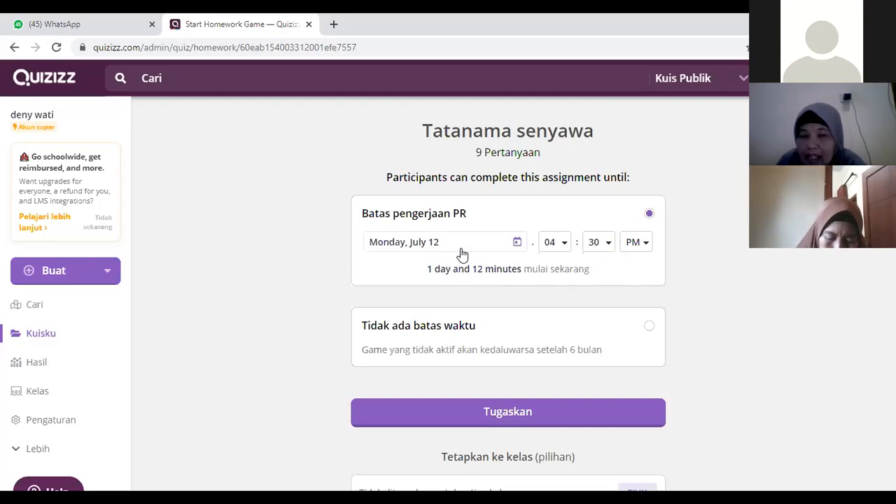
# Step: Set the homework deadline (Batas pengerjaan PR) to Sunday, July 18 at 10:30 PM, after trying July 11
pyautogui.click(518, 244)
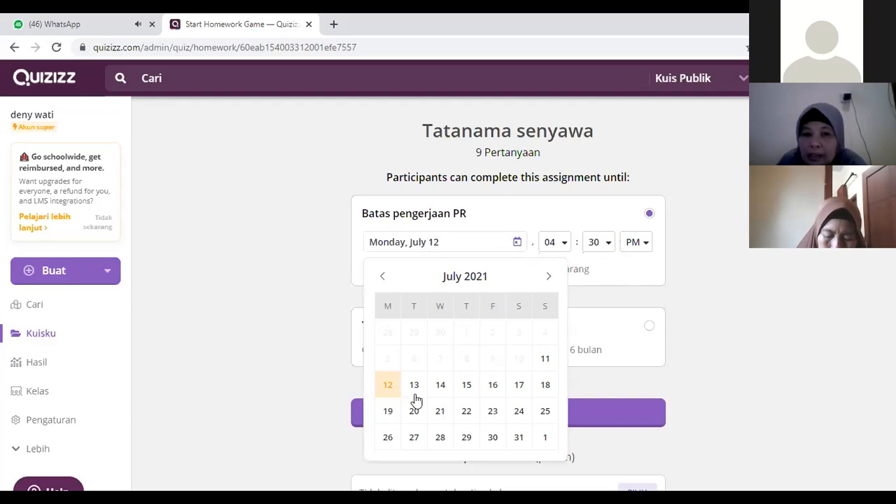
pyautogui.click(545, 362)
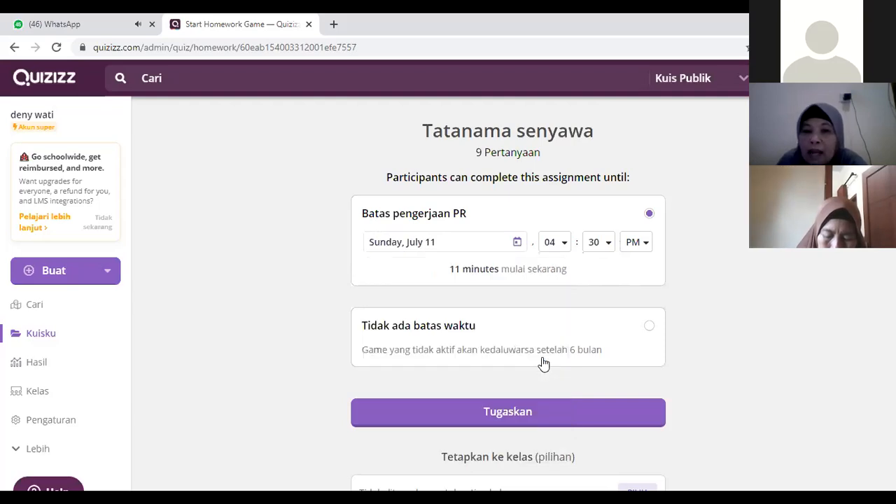
pyautogui.click(566, 245)
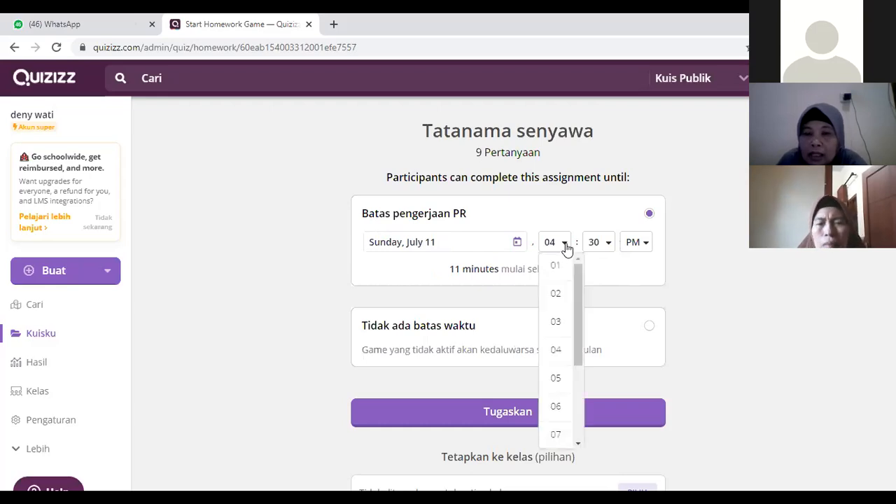
pyautogui.scroll(-3, 580, 393)
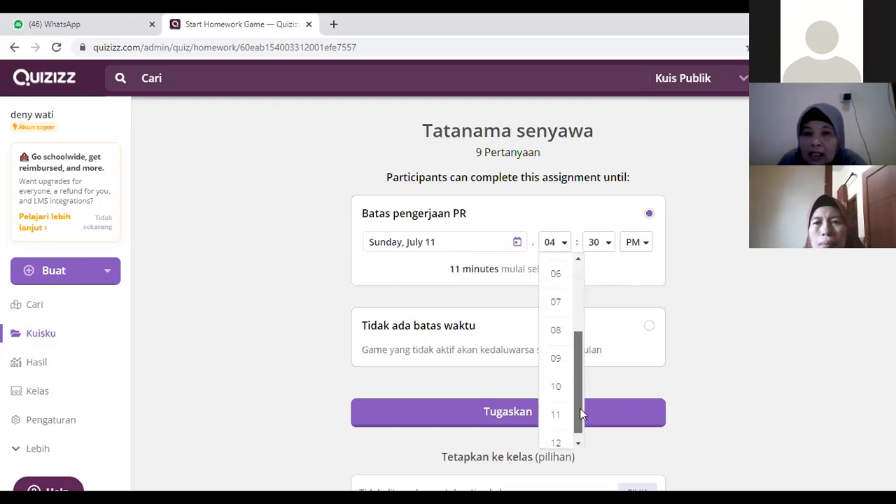
pyautogui.click(561, 374)
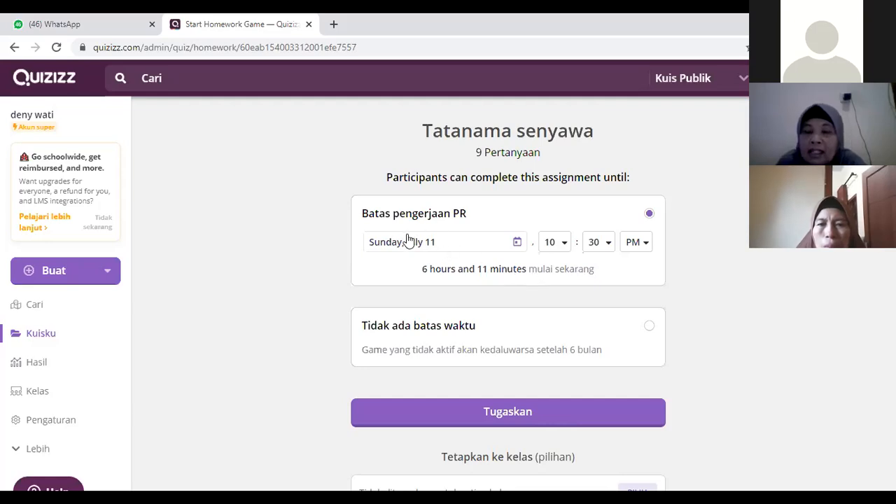
pyautogui.click(518, 250)
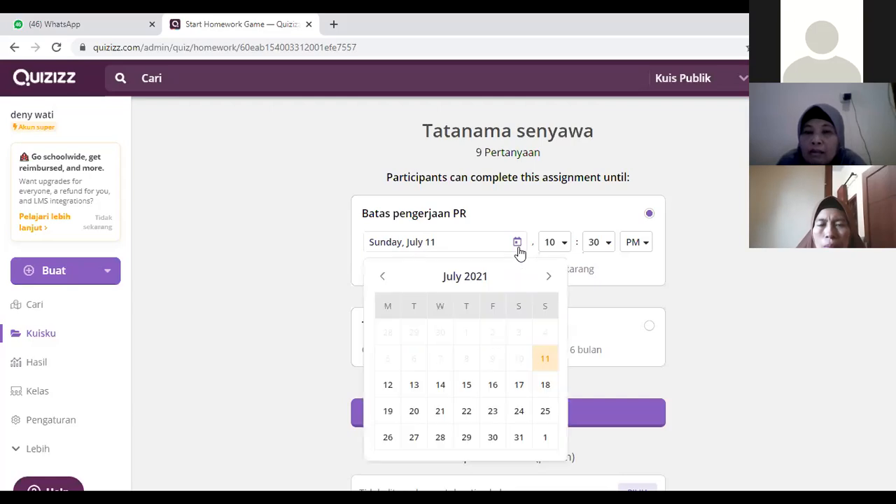
pyautogui.click(545, 387)
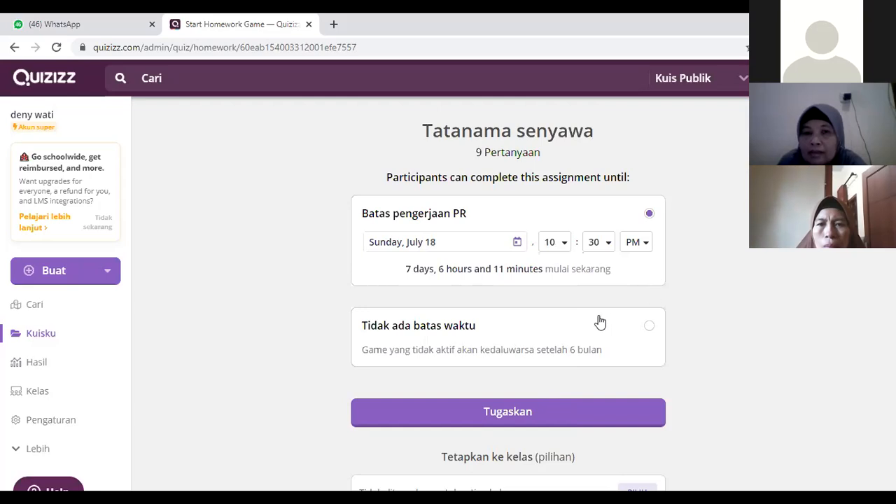
# Step: Collapse the homework's advanced settings (Pengaturan lanjutan) and expand them again
pyautogui.scroll(-2, 600, 321)
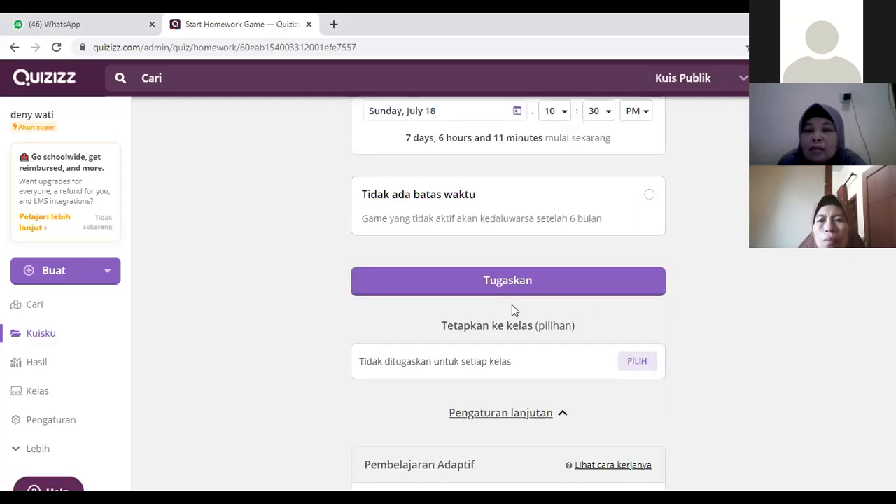
pyautogui.scroll(-3, 511, 310)
pyautogui.scroll(4, 534, 280)
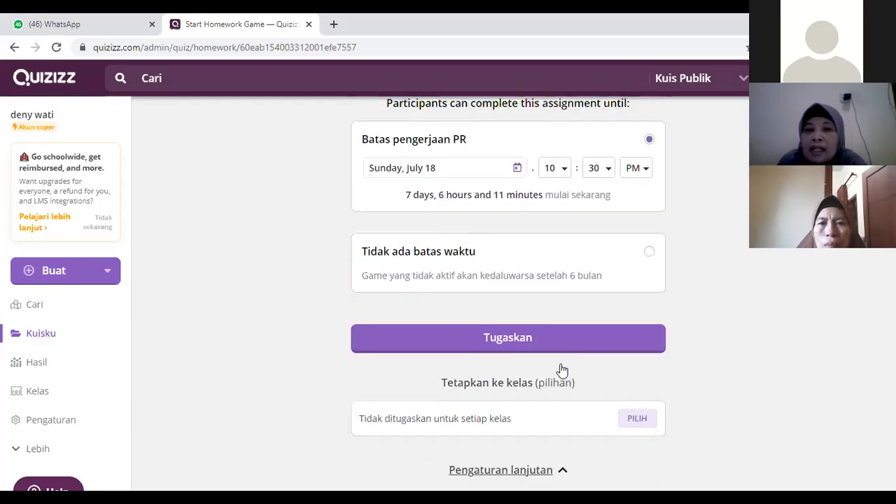
pyautogui.click(566, 479)
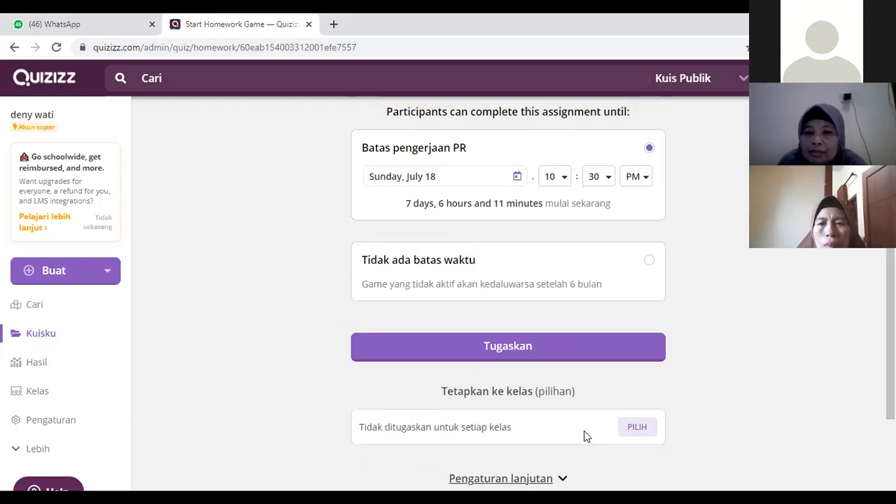
pyautogui.scroll(1, 537, 261)
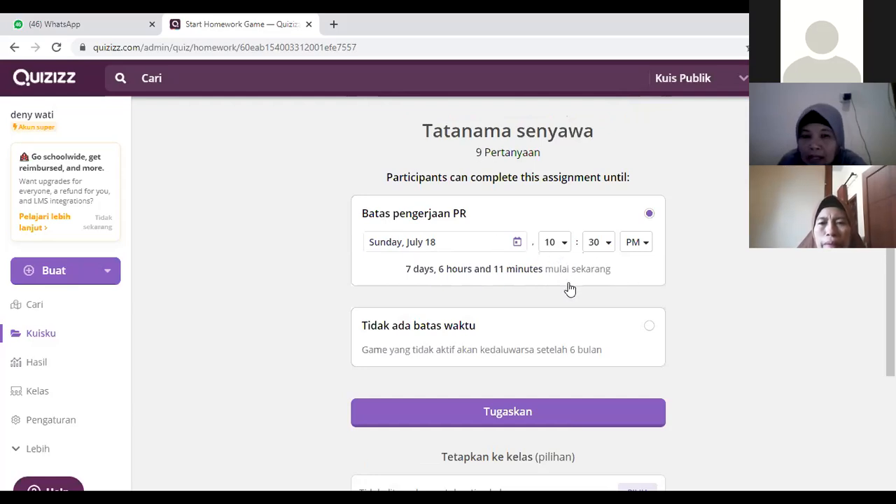
pyautogui.scroll(-3, 570, 284)
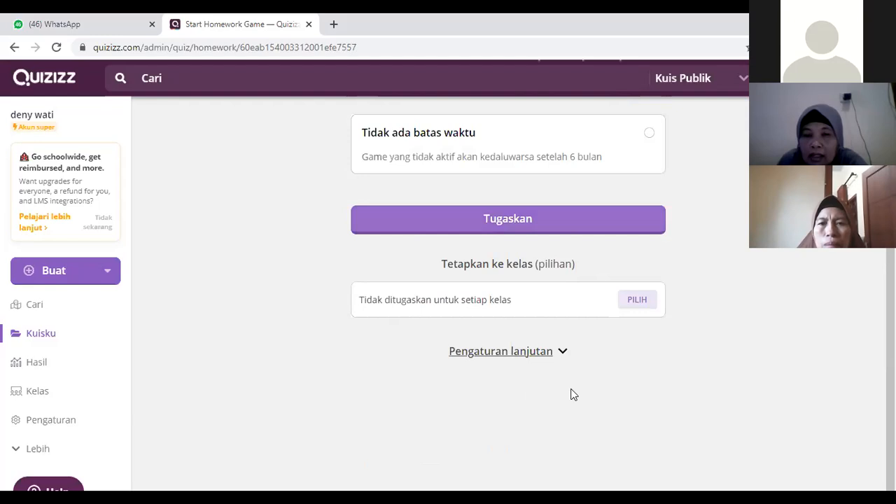
pyautogui.click(563, 353)
# Step: Examine the adaptive question bank setting and the choices for participant attempts (Upaya peserta), keeping Tak terbatas
pyautogui.scroll(-5, 610, 344)
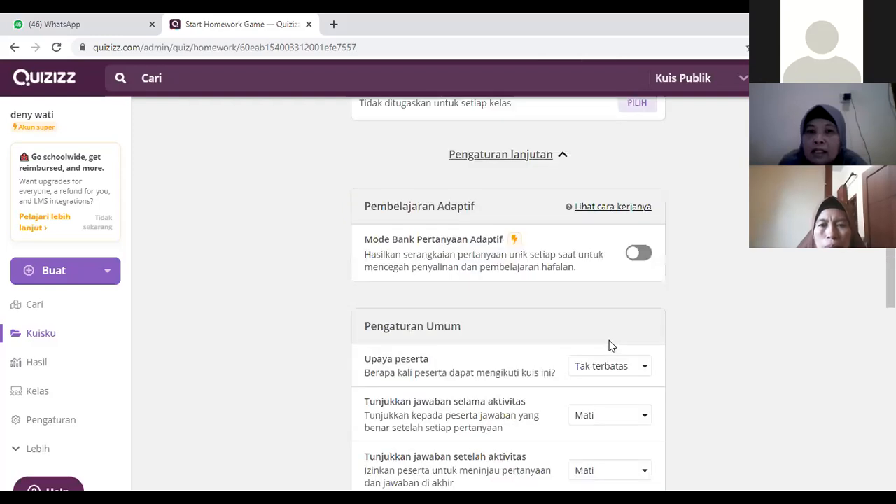
pyautogui.scroll(2, 607, 341)
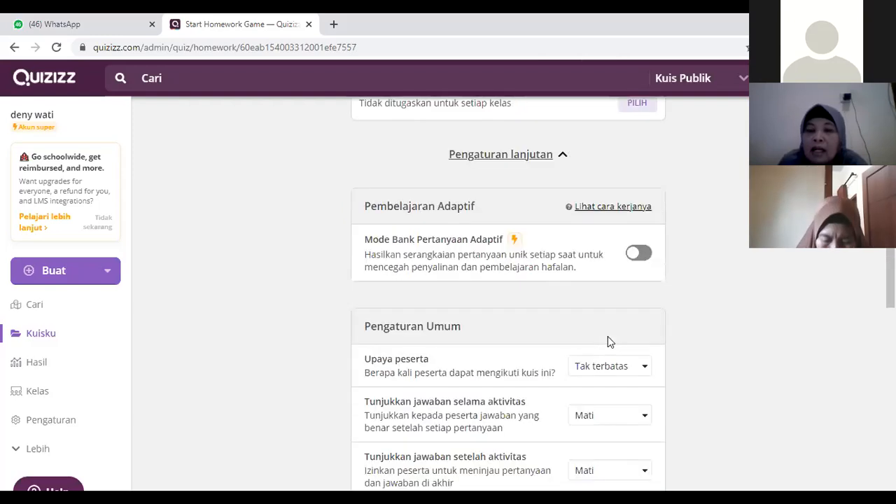
pyautogui.scroll(-1, 608, 339)
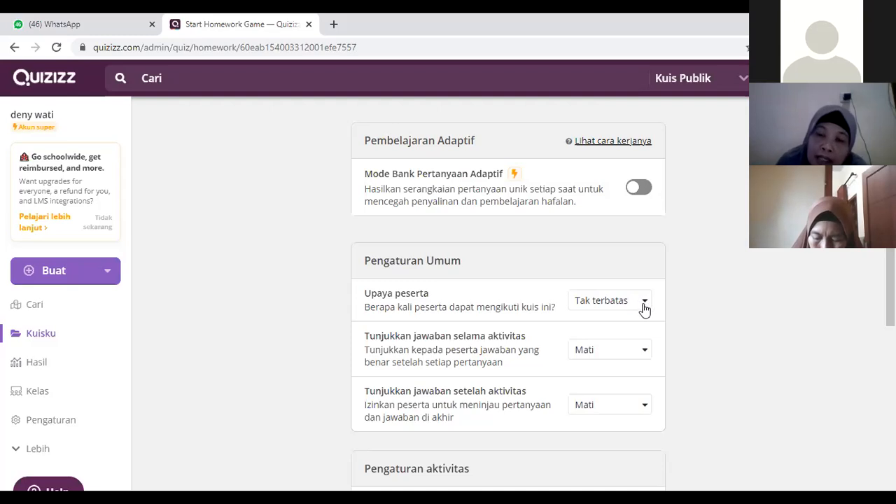
pyautogui.click(644, 308)
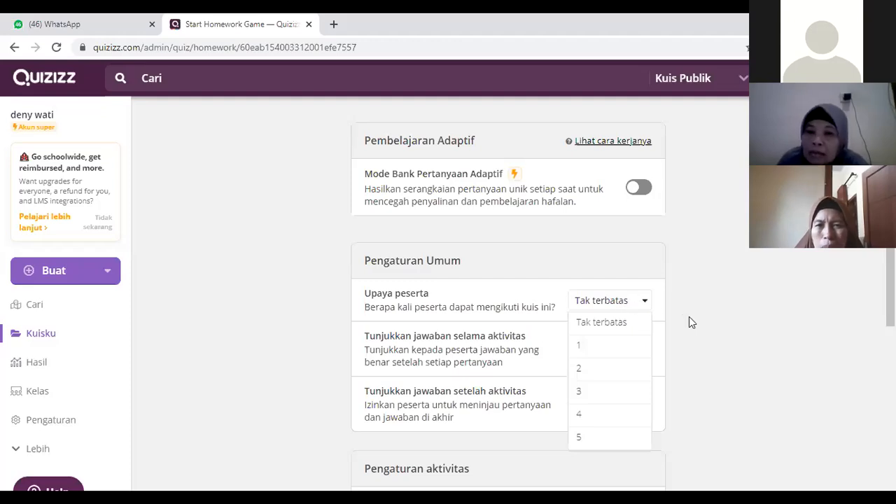
pyautogui.click(708, 311)
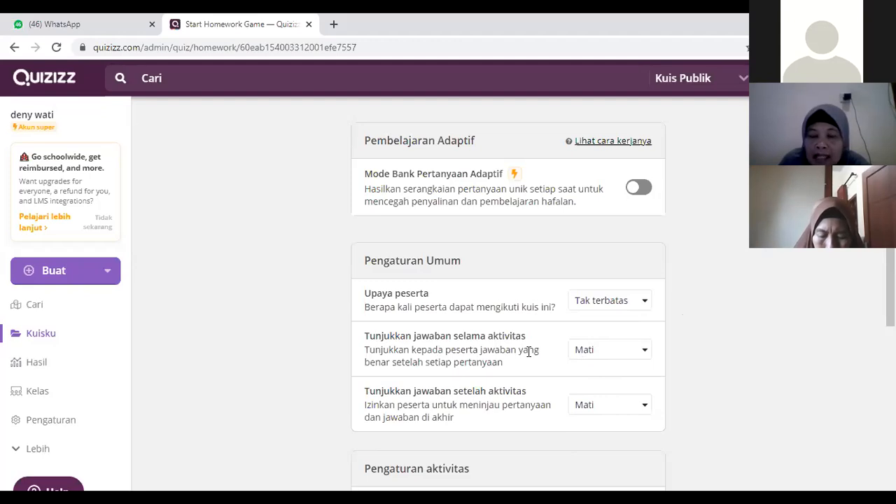
# Step: Set both "Tunjukkan jawaban selama aktivitas" and "Tunjukkan jawaban setelah aktivitas" to Aktif
pyautogui.click(644, 350)
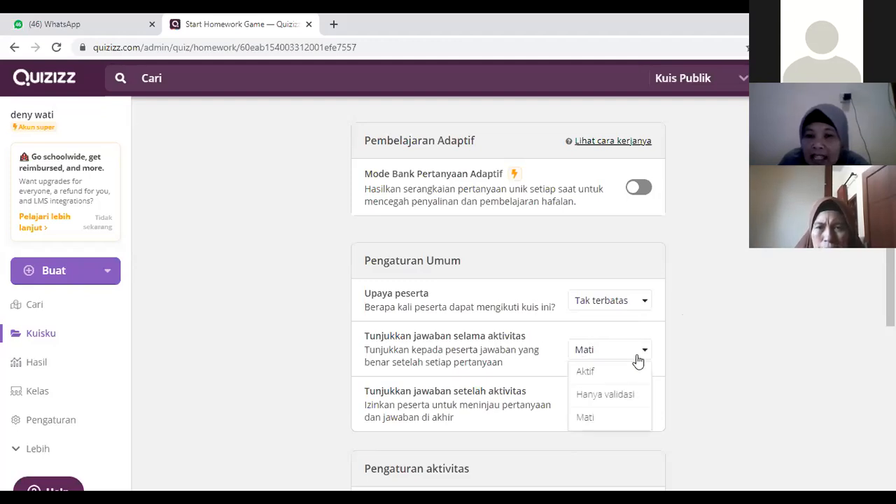
pyautogui.click(584, 377)
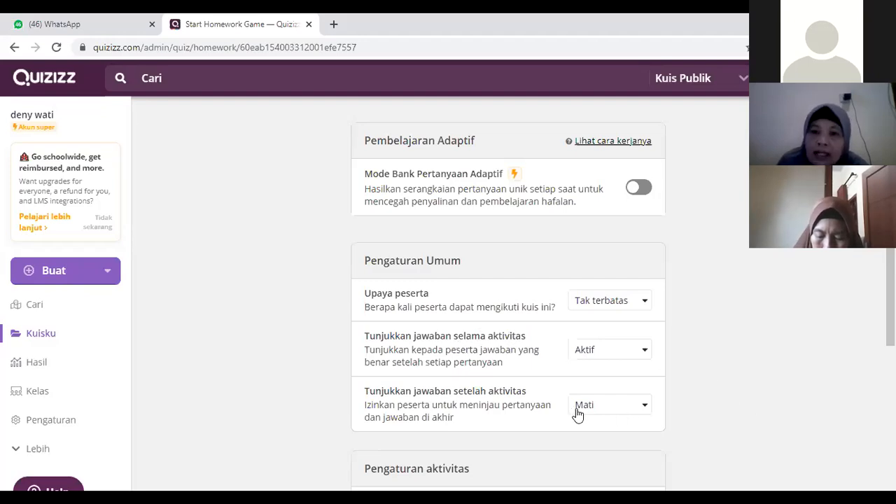
pyautogui.click(640, 410)
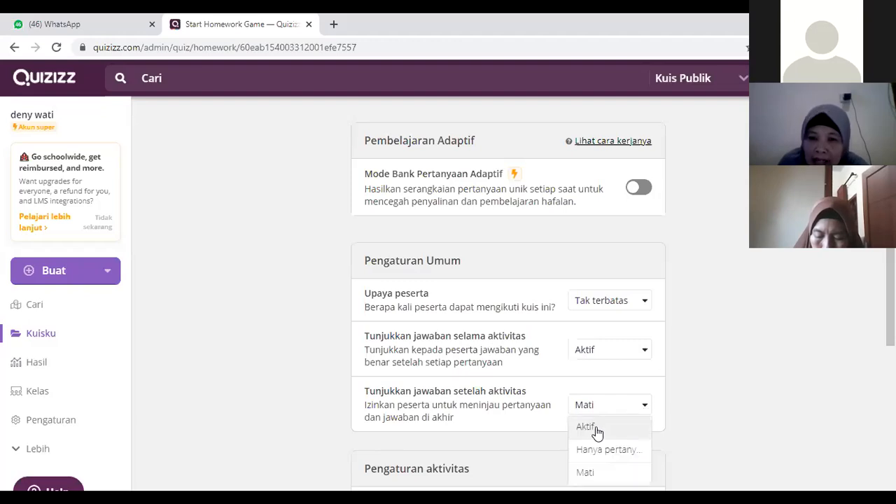
pyautogui.click(586, 428)
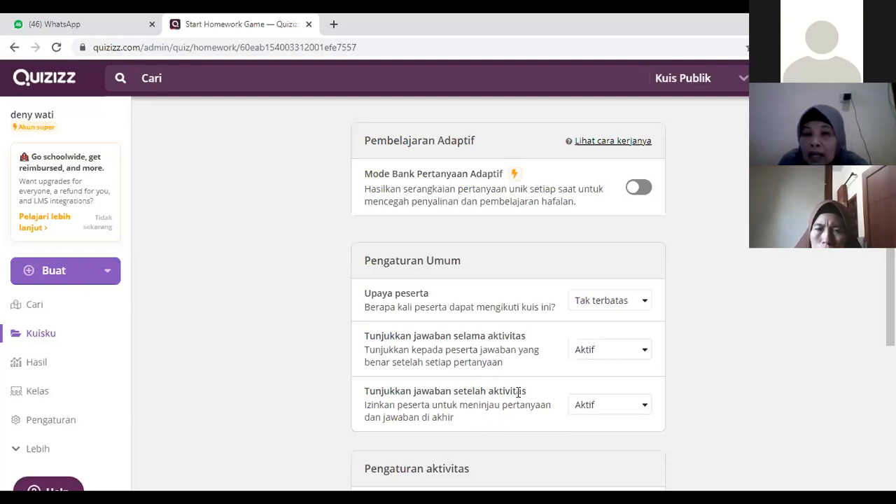
# Step: Try Mati and Hanya validasi for "Tunjukkan jawaban selama aktivitas", ending with Mati selected
pyautogui.click(645, 354)
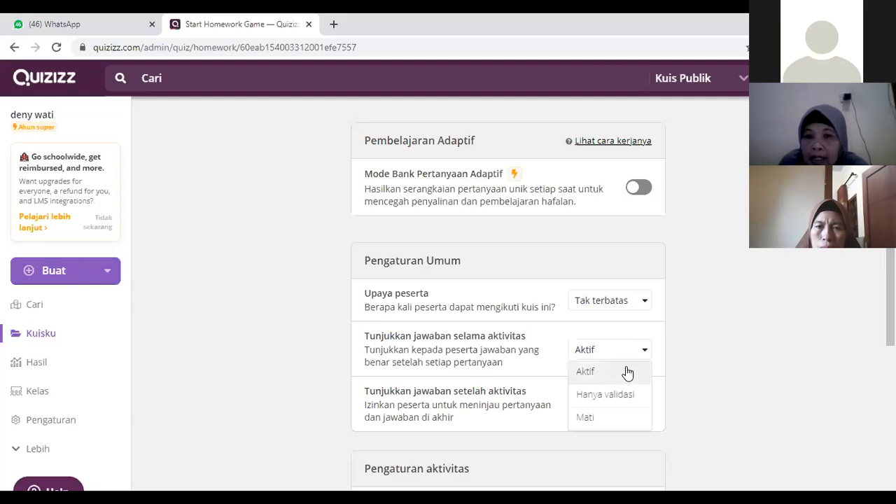
pyautogui.click(595, 418)
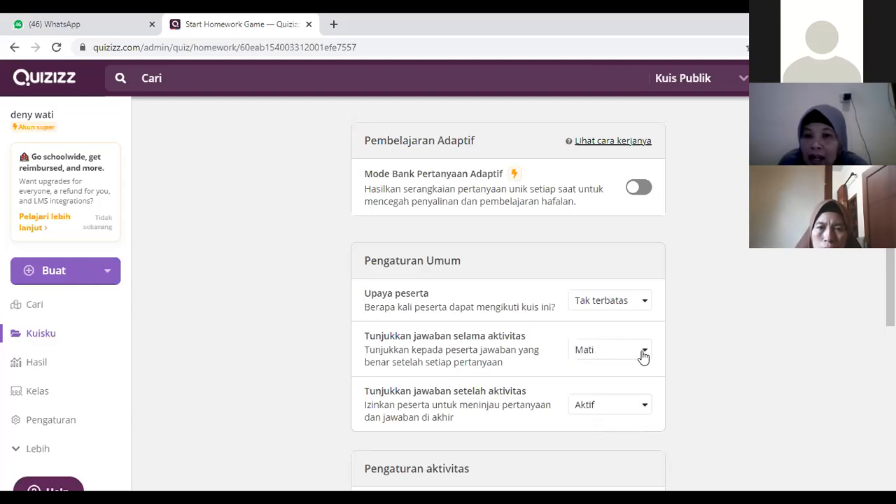
pyautogui.click(617, 350)
pyautogui.click(609, 394)
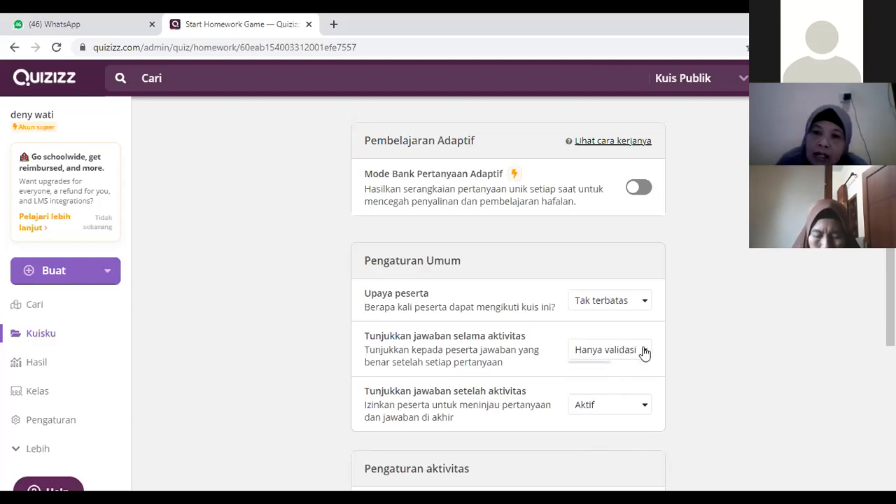
pyautogui.click(644, 352)
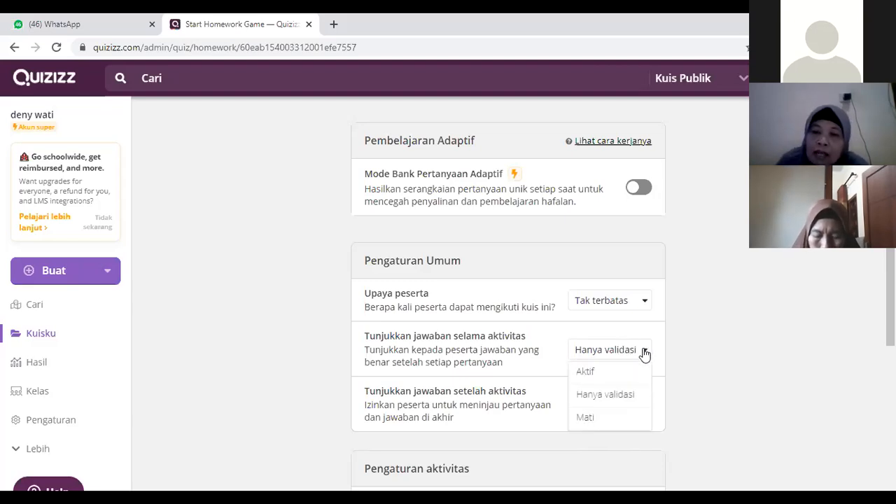
pyautogui.click(594, 420)
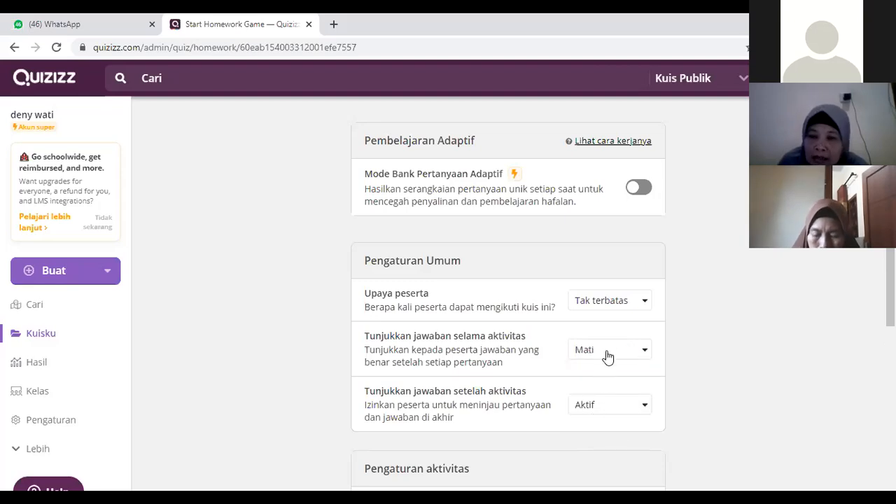
# Step: Review the activity settings for timer and shuffling, and turn on Musik for participants' devices
pyautogui.scroll(-6, 597, 418)
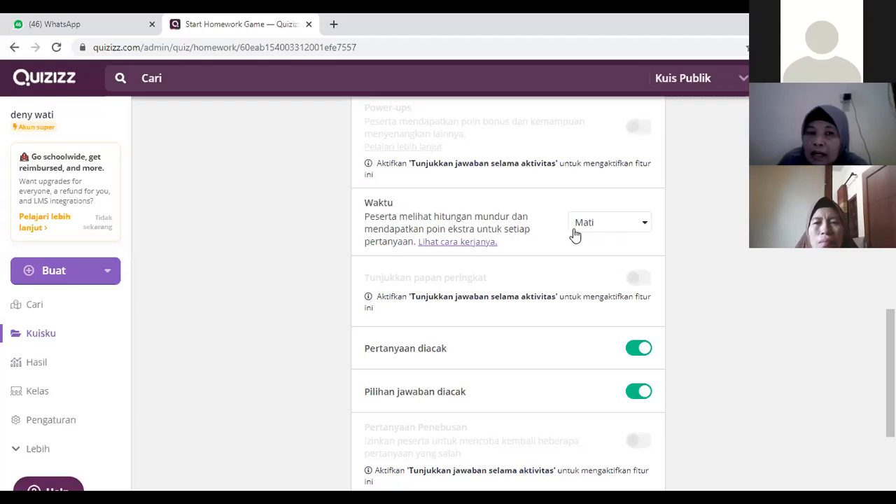
pyautogui.scroll(-1, 490, 335)
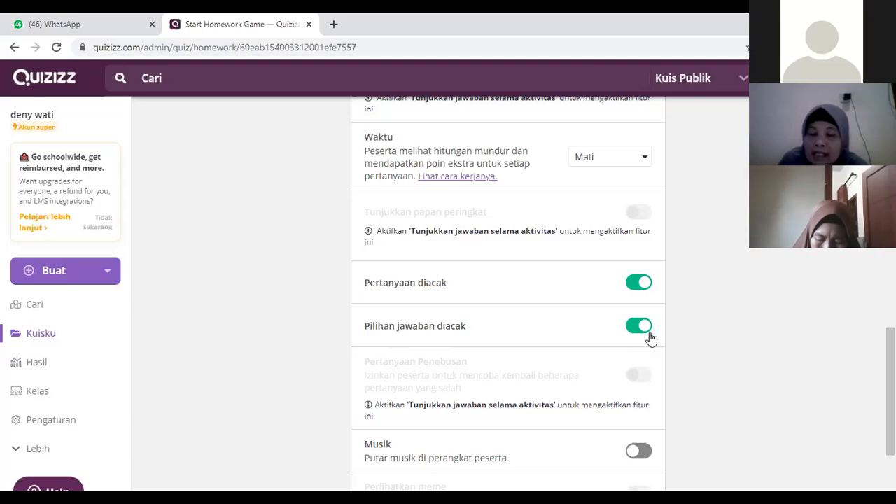
pyautogui.scroll(-2, 626, 336)
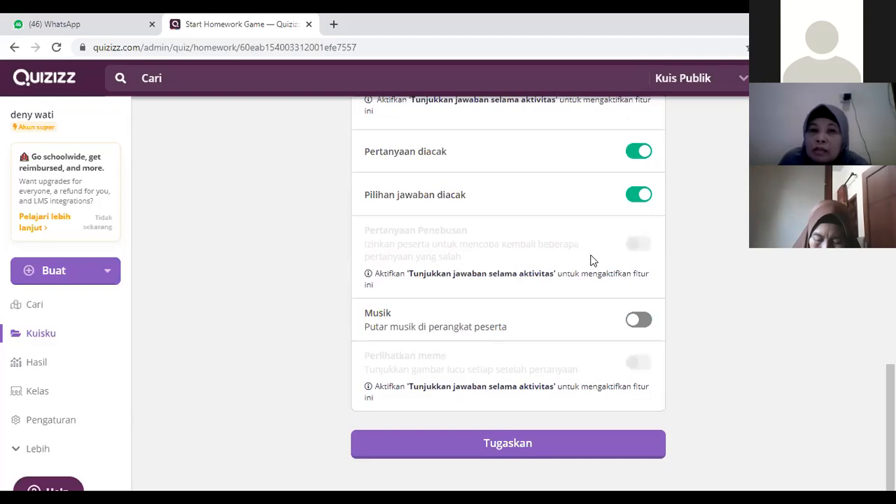
pyautogui.click(636, 328)
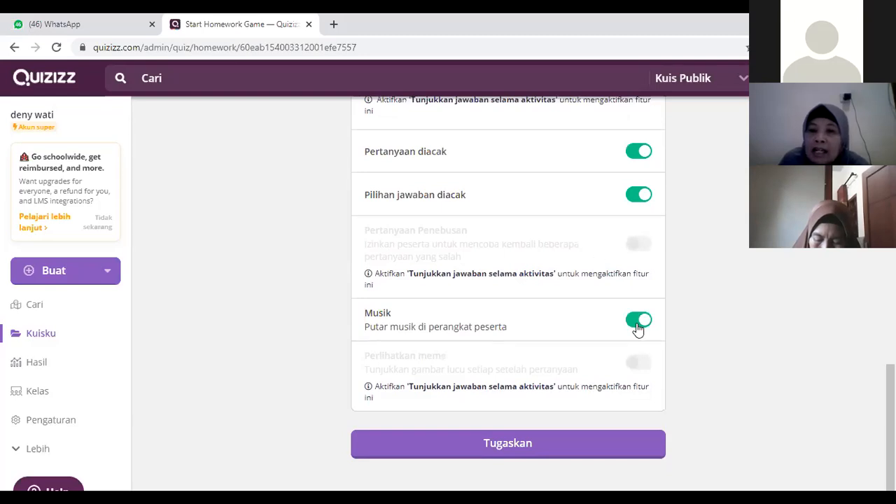
# Step: Turn off Musik for participants' devices and assign the quiz as homework with the Sunday, July 18, 10:30 PM deadline
pyautogui.click(638, 329)
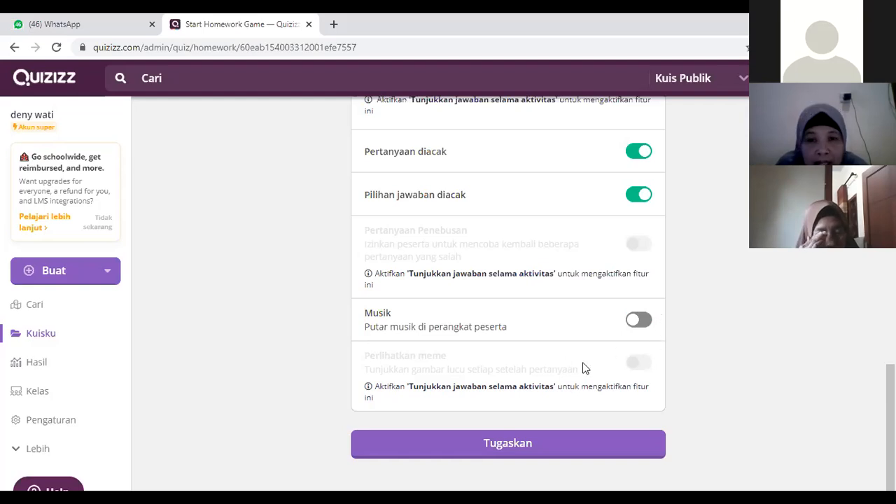
pyautogui.scroll(5, 585, 368)
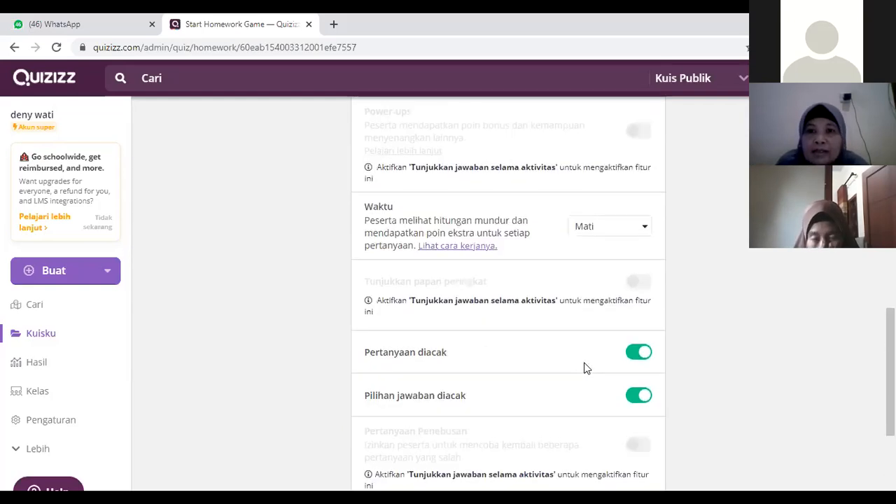
pyautogui.scroll(-5, 586, 362)
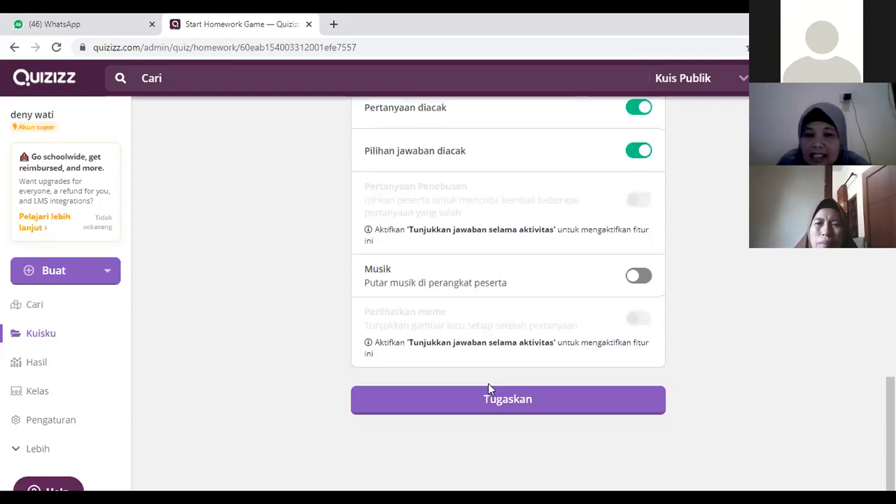
pyautogui.scroll(4, 488, 383)
pyautogui.scroll(7, 488, 379)
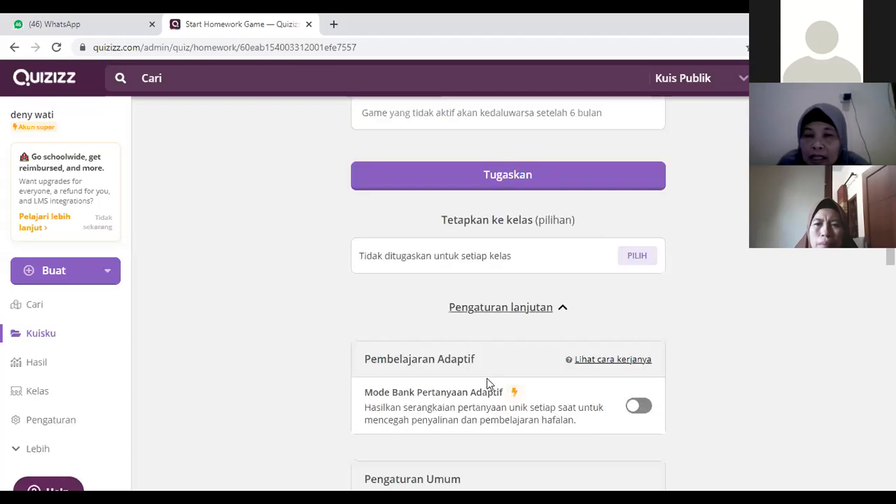
pyautogui.scroll(1, 488, 382)
pyautogui.scroll(1, 488, 381)
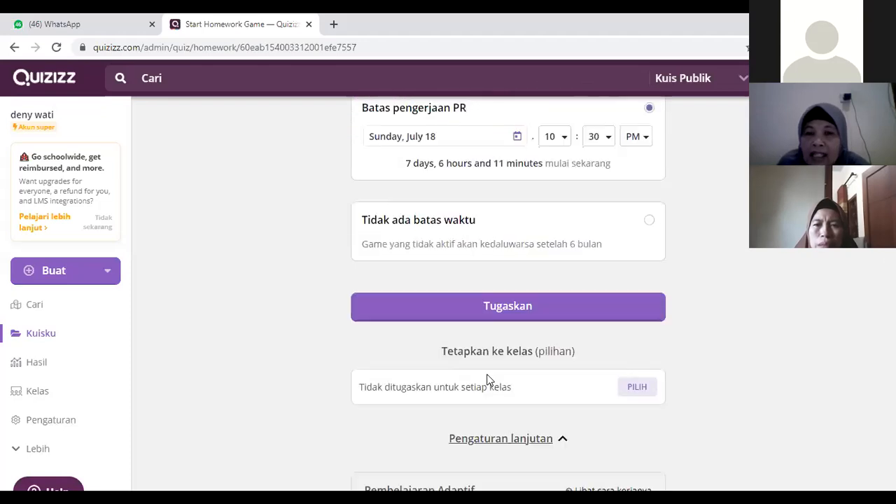
pyautogui.click(527, 306)
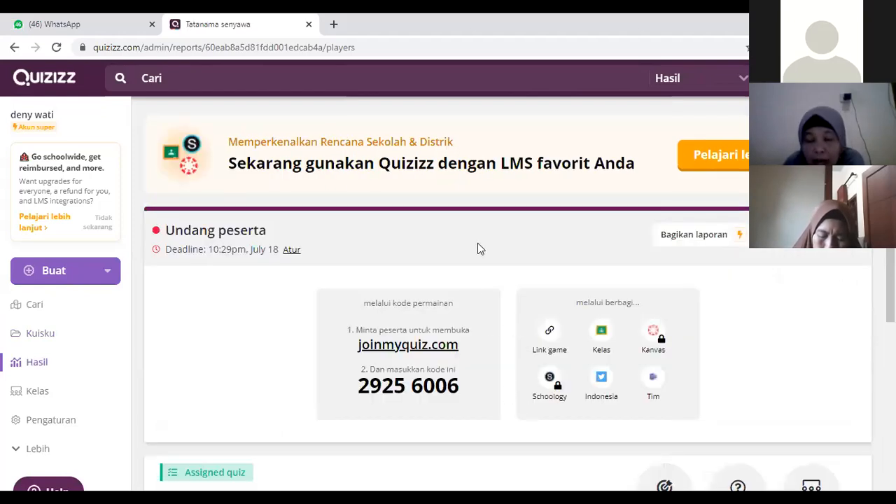
# Step: Copy the game link of the assigned quiz, switch to WhatsApp and look through the chat list for the training group
pyautogui.click(550, 334)
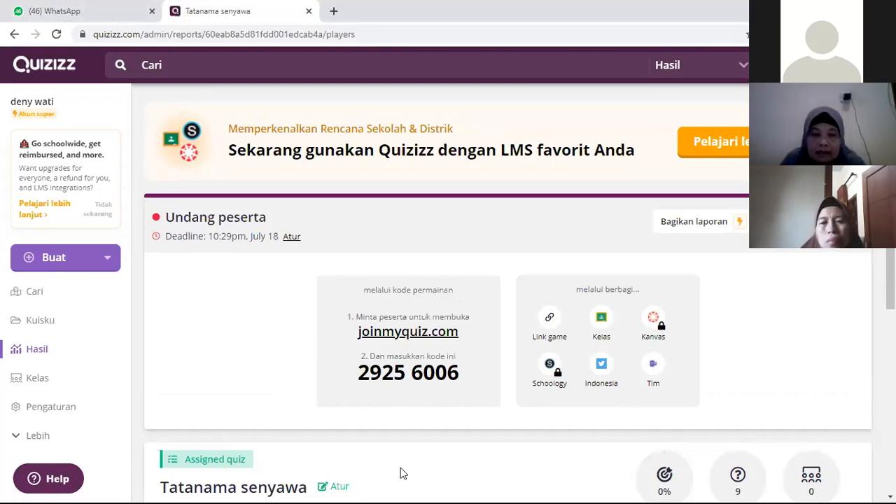
pyautogui.click(99, 11)
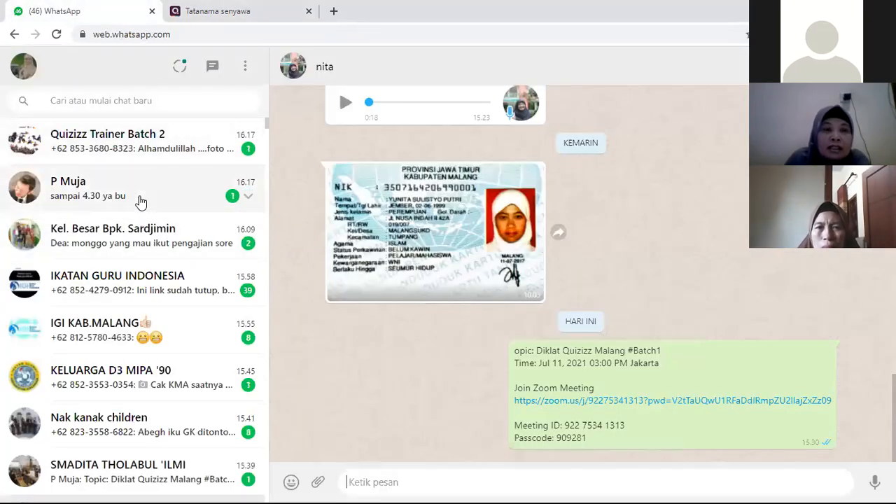
pyautogui.click(140, 202)
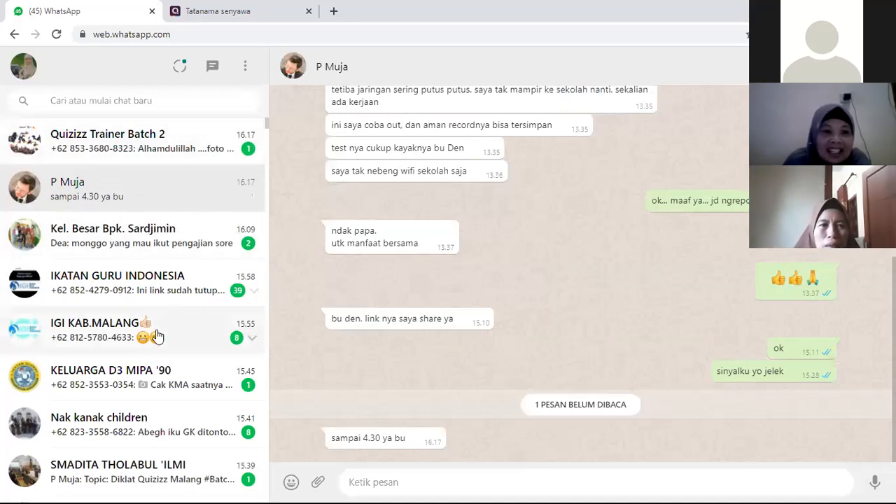
pyautogui.scroll(-2, 156, 336)
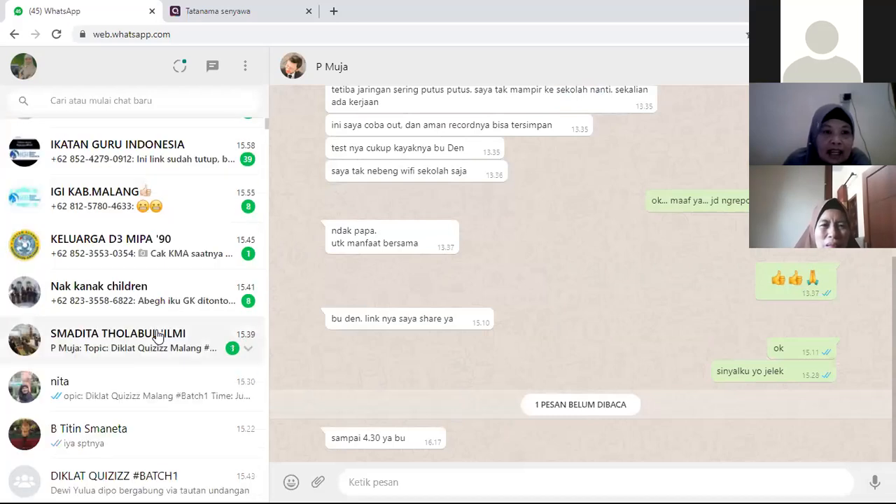
pyautogui.scroll(2, 157, 337)
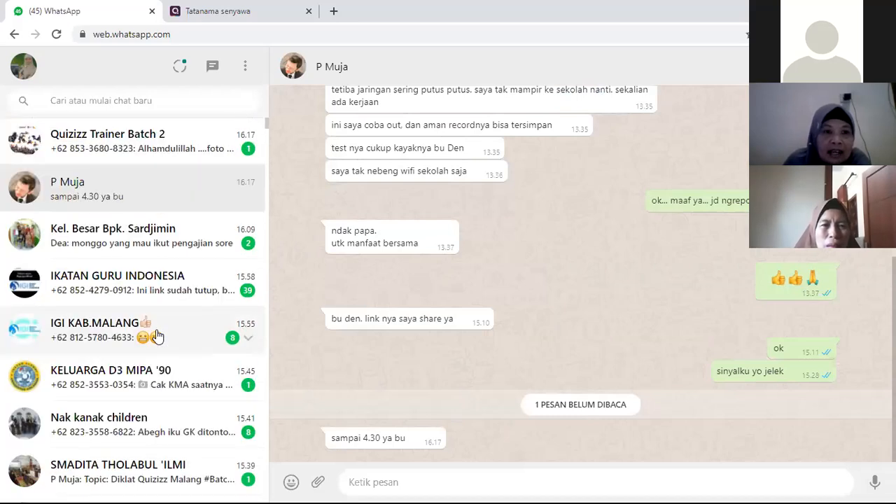
# Step: Search the chats for "quizizz", open the DIKLAT QUIZIZZ #BATCH1 group and show the paste choices for a new message
pyautogui.click(147, 104)
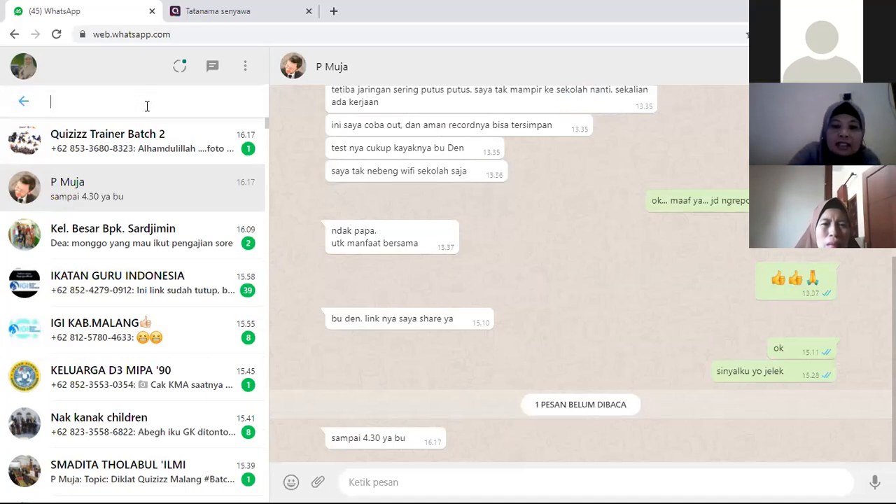
pyautogui.write('q')
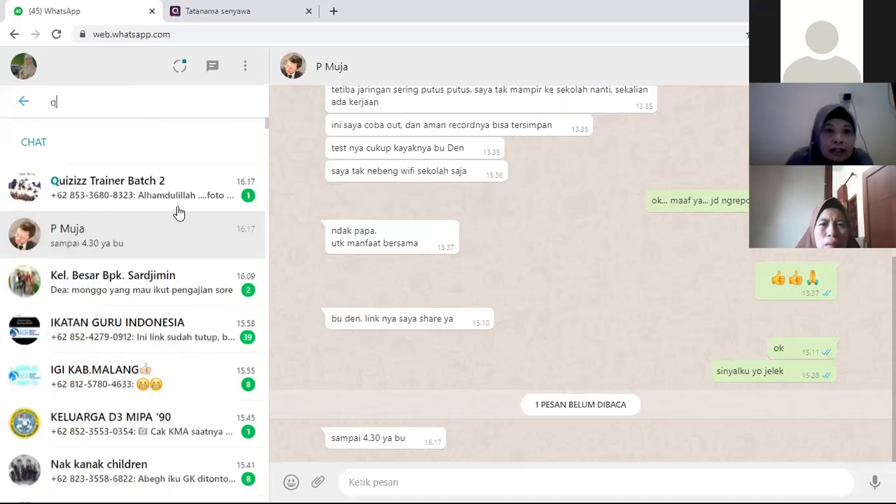
pyautogui.write('uizizz')
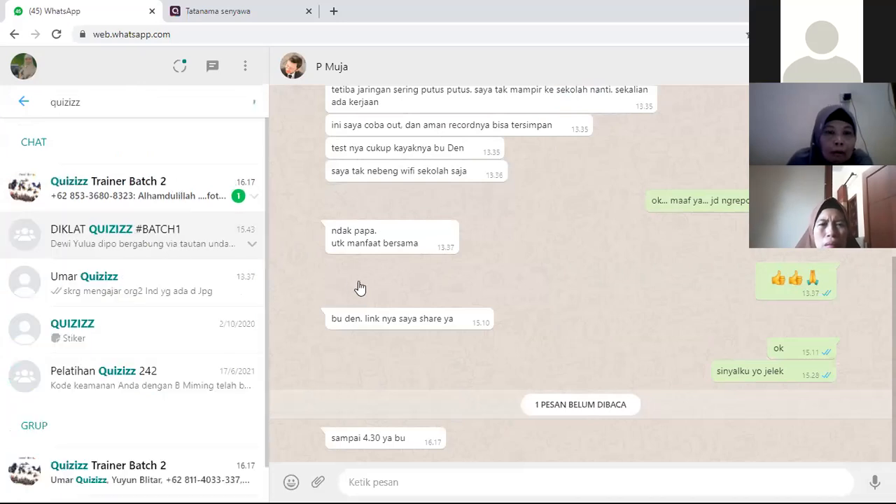
pyautogui.rightClick(406, 479)
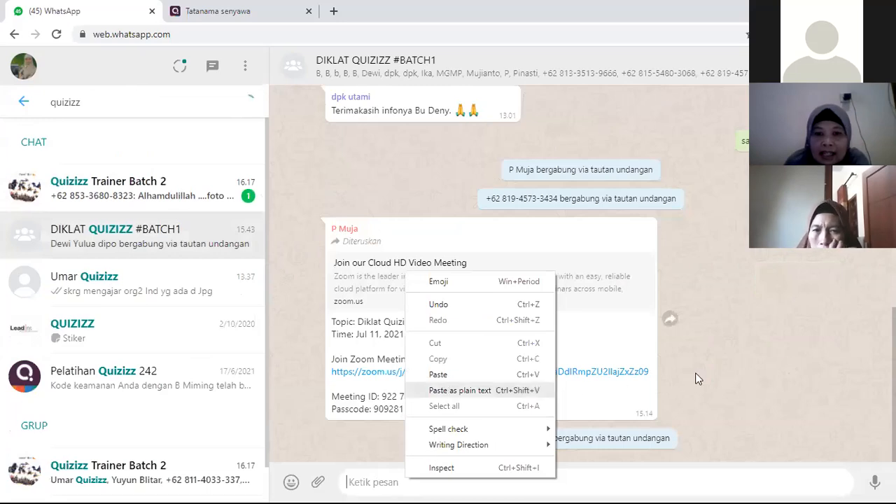
pyautogui.click(423, 488)
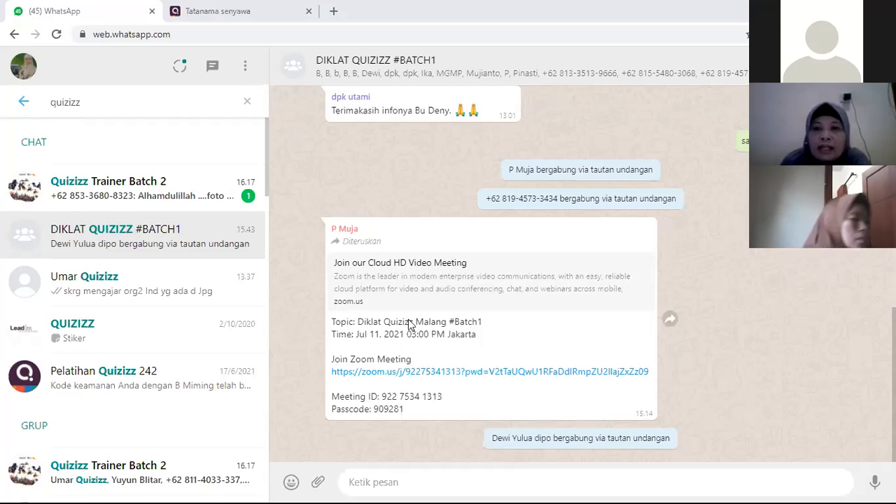
# Step: Switch back to Quizizz, open the list of all reports (Hasil) and look through the assigned quizzes
pyautogui.hotkey('ctrl', 'Tab')
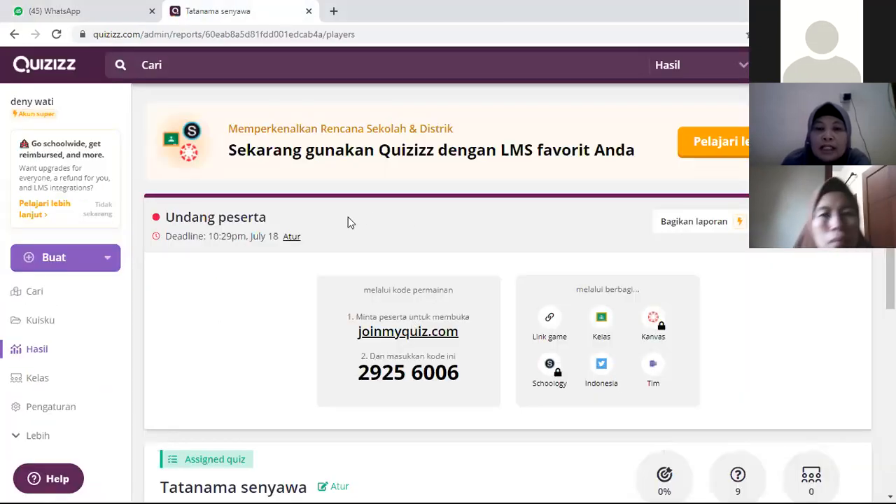
pyautogui.scroll(-2, 89, 374)
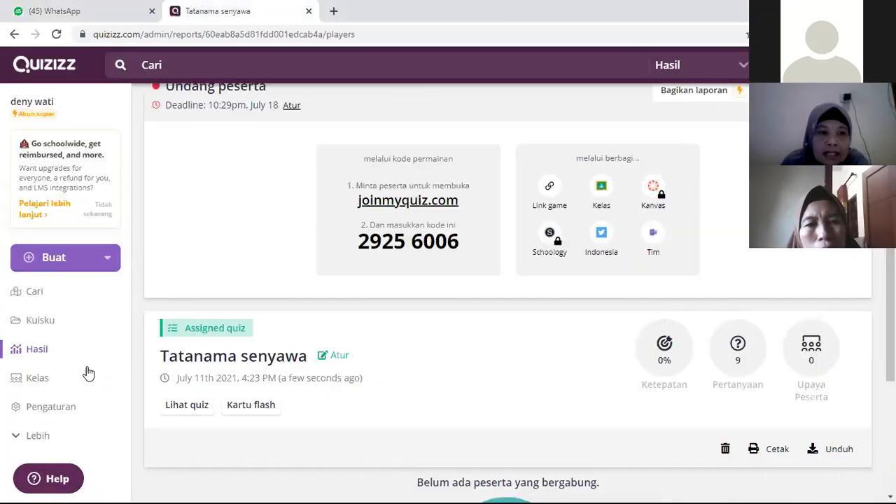
pyautogui.click(84, 350)
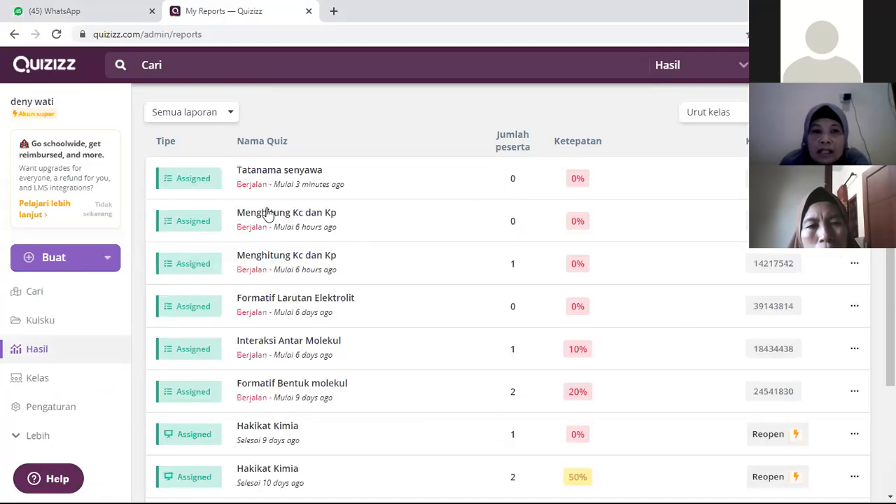
pyautogui.scroll(-2, 376, 260)
pyautogui.scroll(-1, 336, 290)
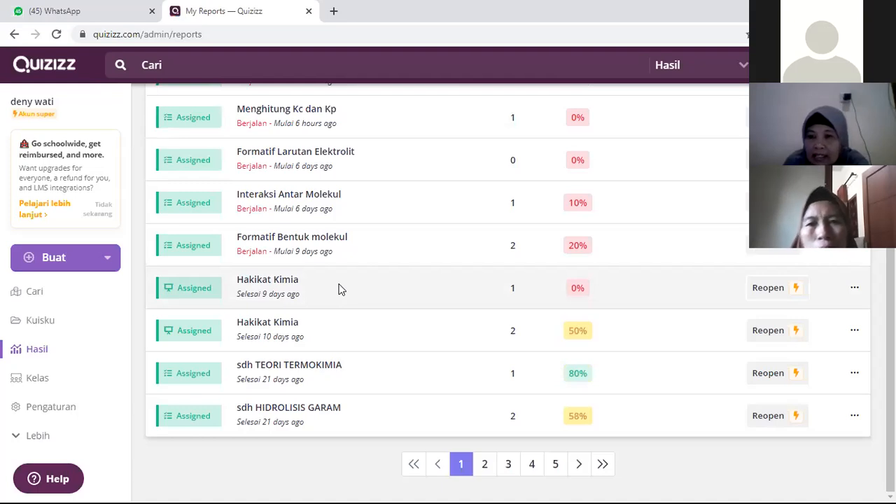
# Step: Download the Excel report of the Hakikat Kimia lesson that ended 10 days ago and open the downloaded file
pyautogui.click(855, 331)
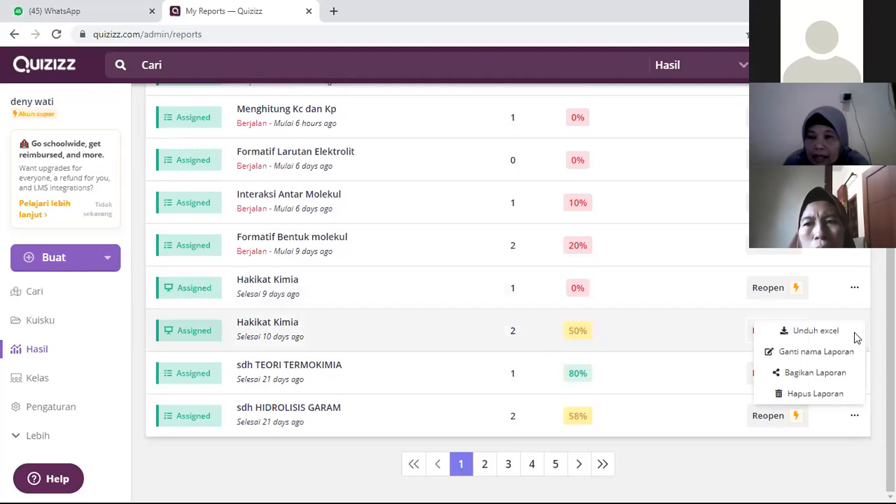
pyautogui.click(818, 335)
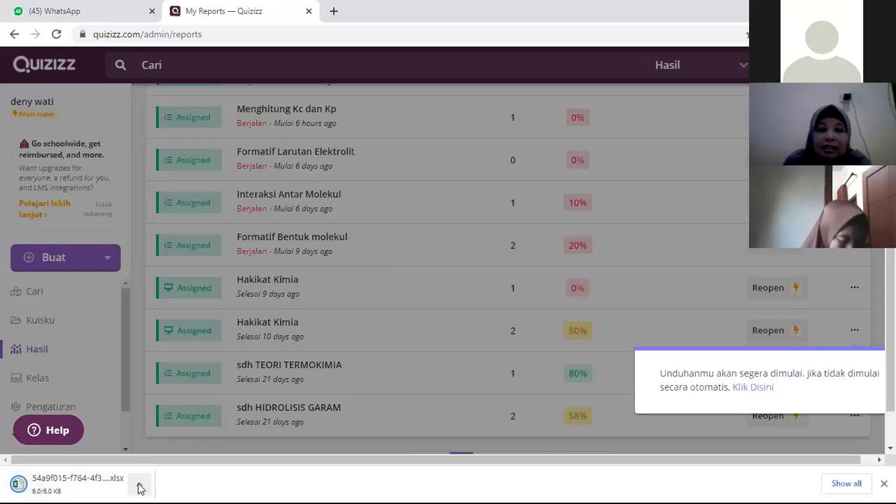
pyautogui.click(140, 487)
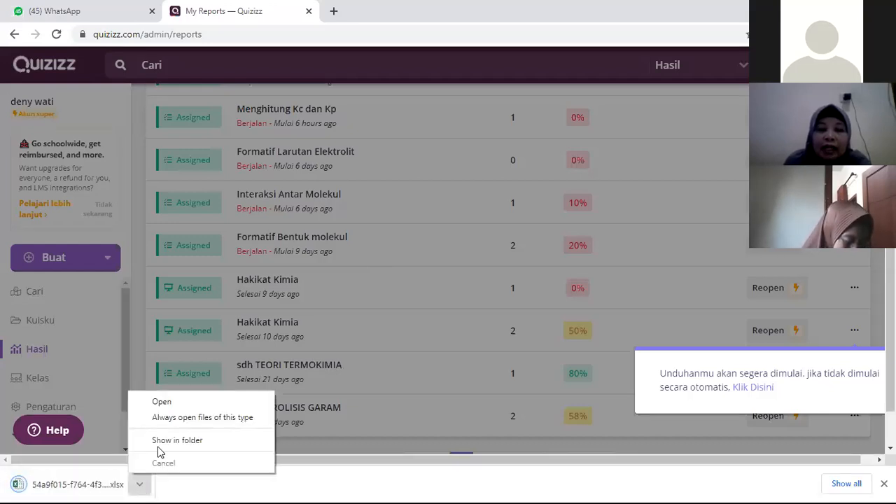
pyautogui.click(194, 407)
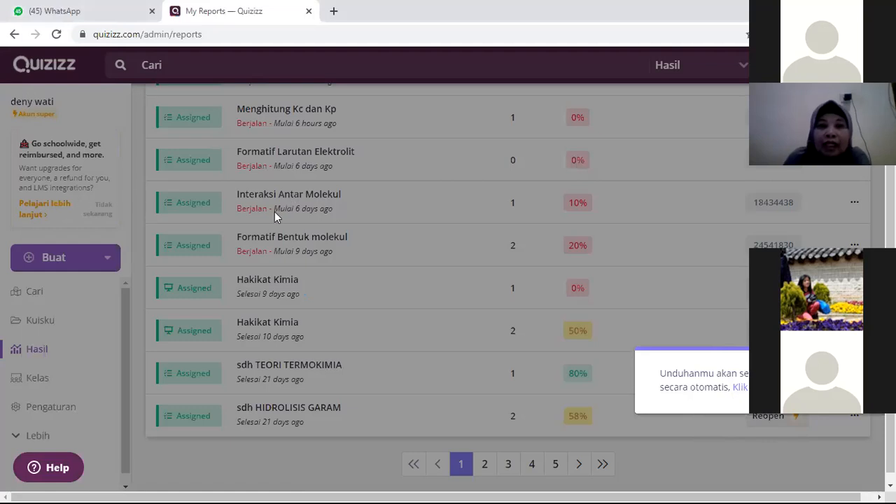
# Step: Go back to the Tatanama senyawa report, reload the page, and open the participant results of the July 2nd Hakikat Kimia lesson
pyautogui.scroll(2, 420, 264)
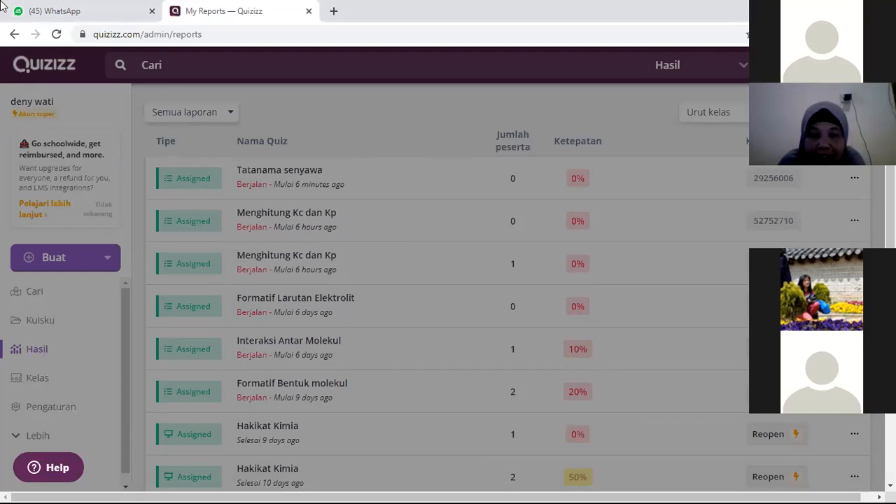
pyautogui.click(12, 35)
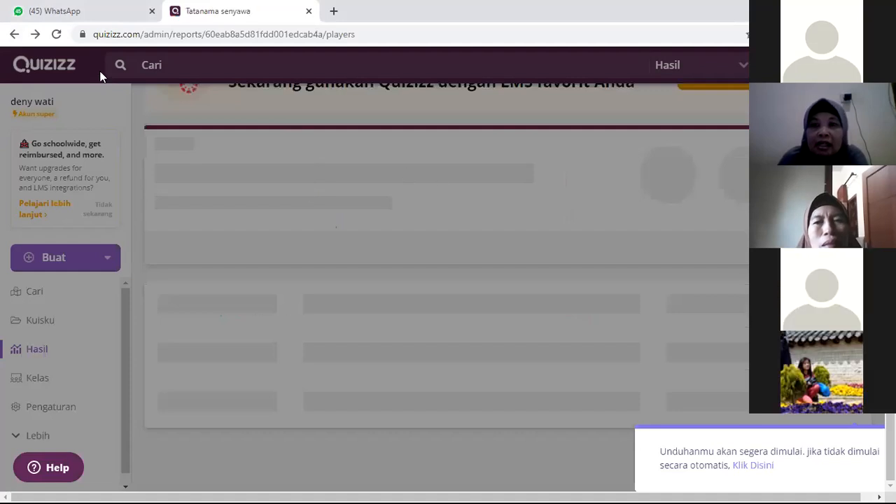
pyautogui.click(57, 35)
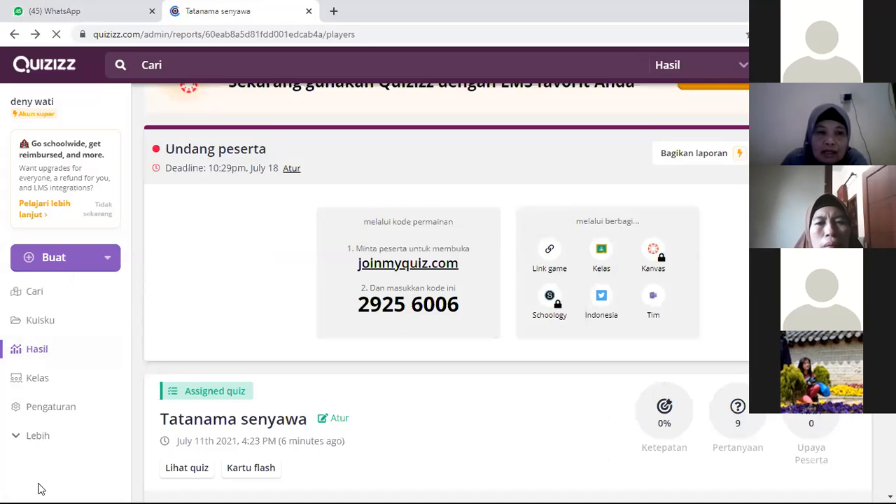
pyautogui.click(74, 356)
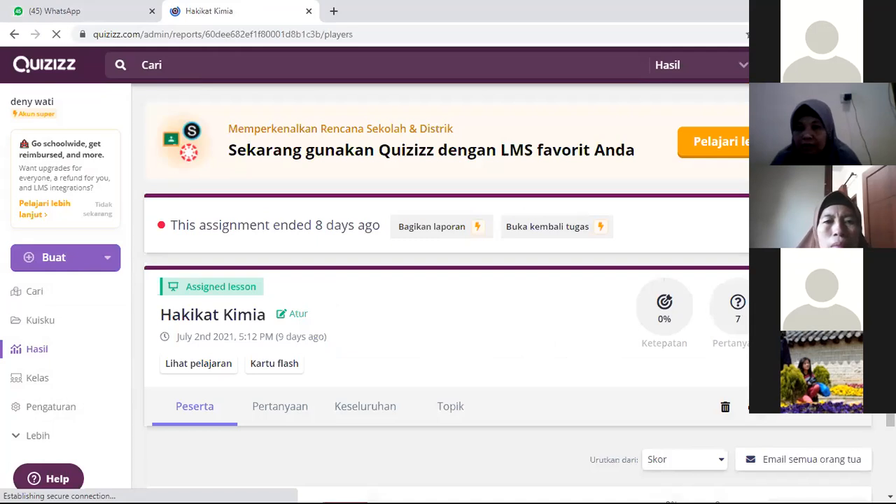
pyautogui.scroll(-1, 448, 294)
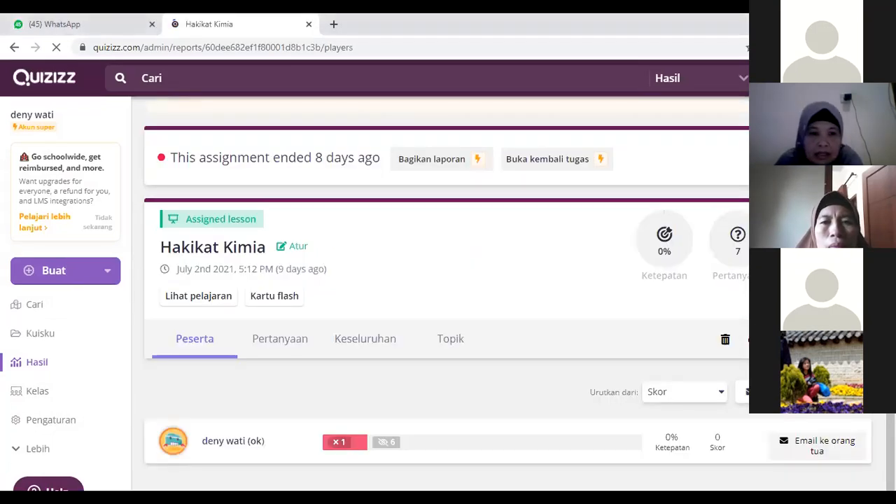
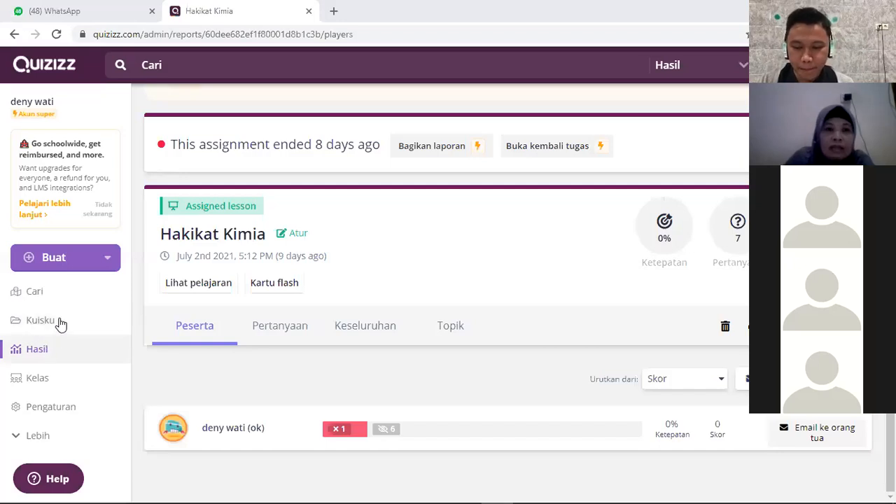
# Step: Open the Tatanama senyawa quiz from the own quizzes (Kuisku) and save it to the FUN A collection
pyautogui.click(59, 322)
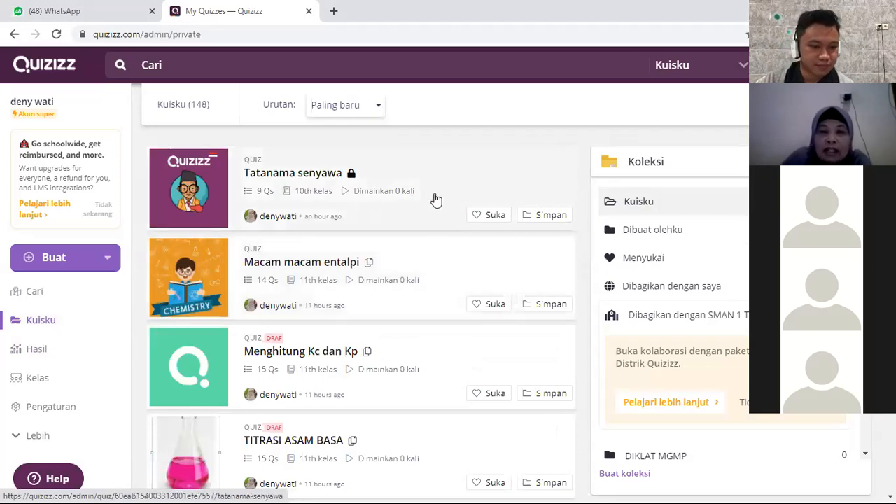
pyautogui.click(500, 178)
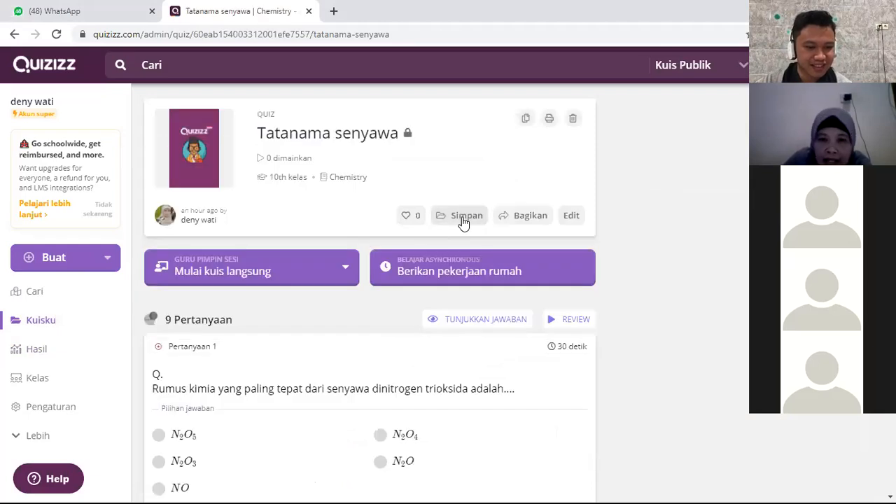
pyautogui.click(464, 218)
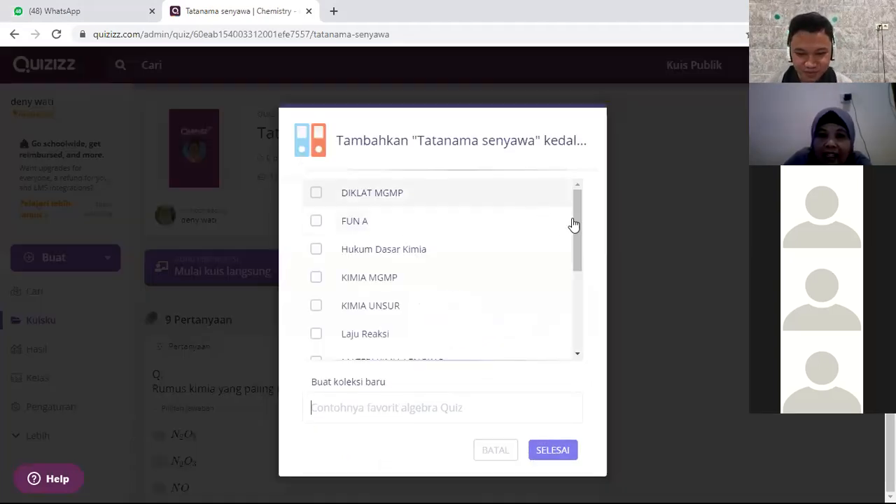
pyautogui.moveTo(572, 223); pyautogui.dragTo(571, 300)
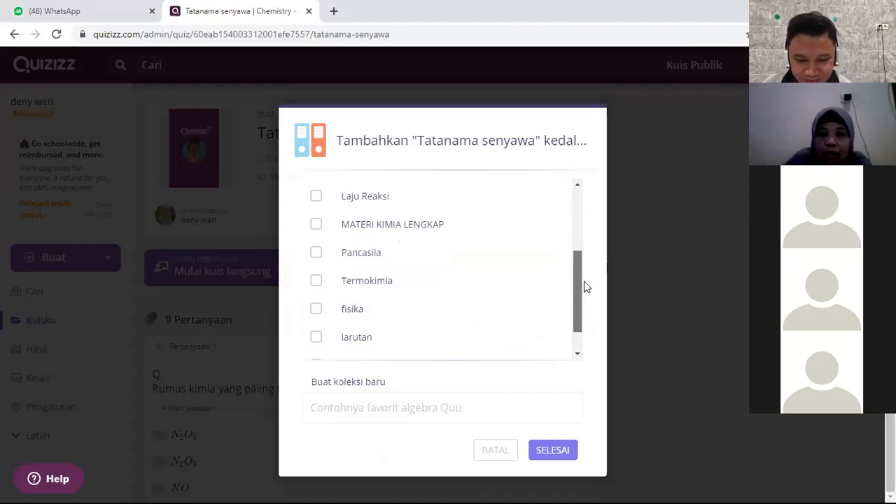
pyautogui.scroll(2, 589, 266)
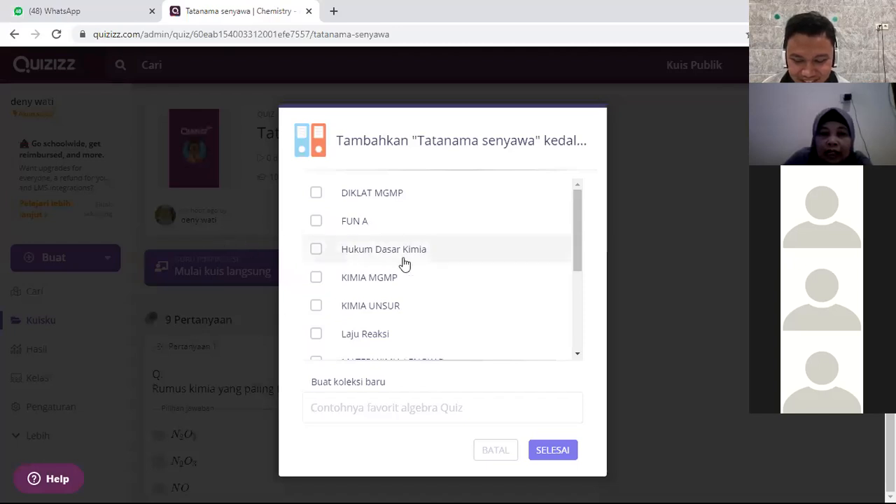
pyautogui.click(357, 231)
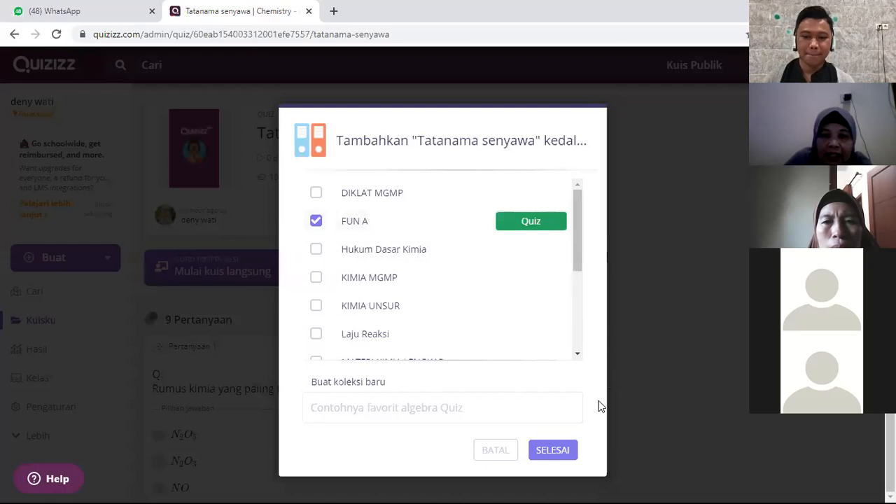
pyautogui.click(548, 451)
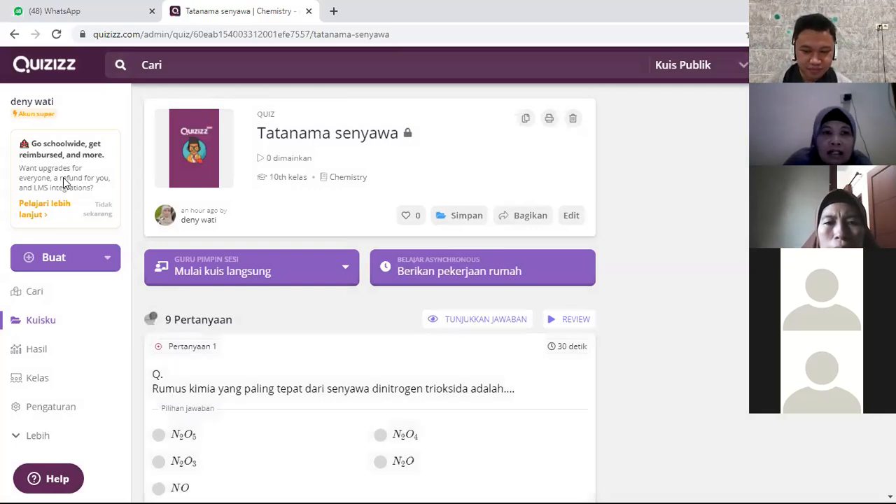
# Step: Return to the own quizzes (Kuisku) and save the Macam macam entalpi quiz to the KIMIA MGMP collection
pyautogui.click(55, 326)
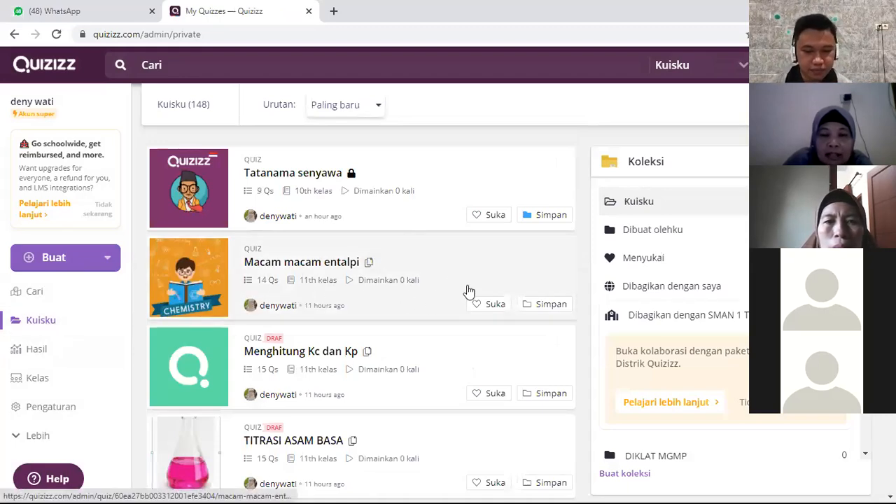
pyautogui.click(551, 305)
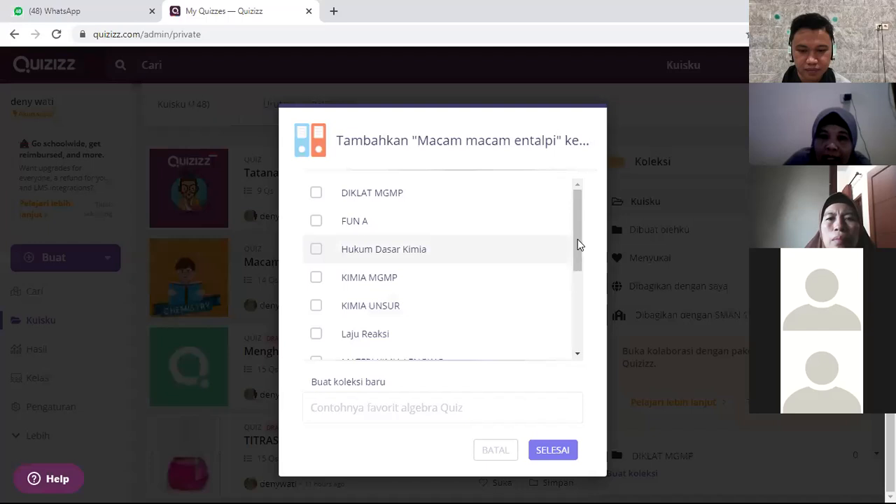
pyautogui.moveTo(577, 238); pyautogui.dragTo(570, 285)
pyautogui.scroll(1, 571, 285)
pyautogui.click(390, 244)
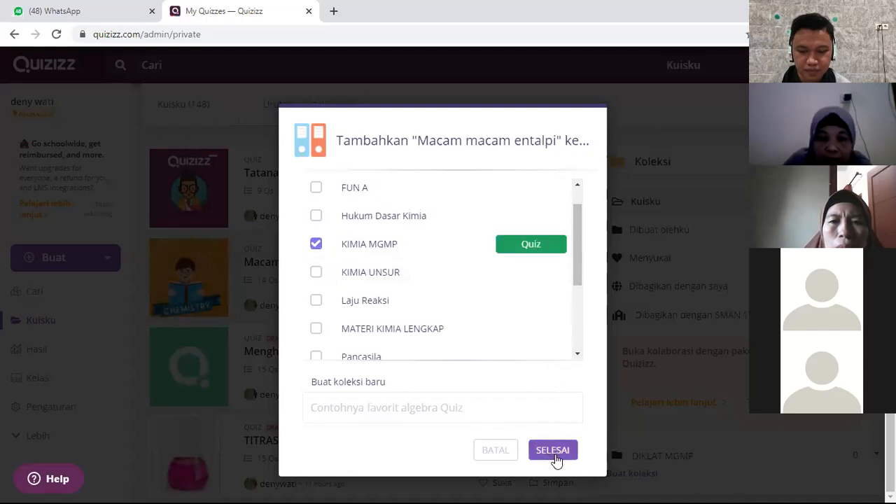
pyautogui.click(544, 450)
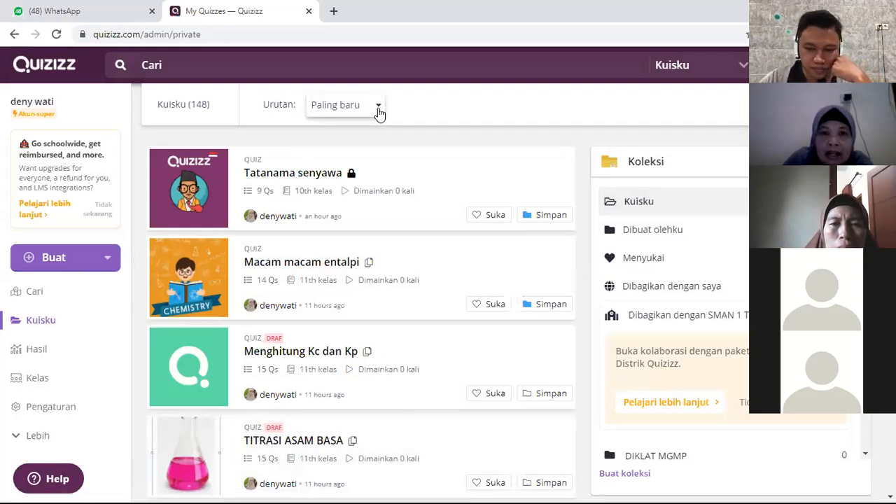
# Step: Sort the own quizzes alphabetically (Urut abjad) and look through the sorted list
pyautogui.click(378, 110)
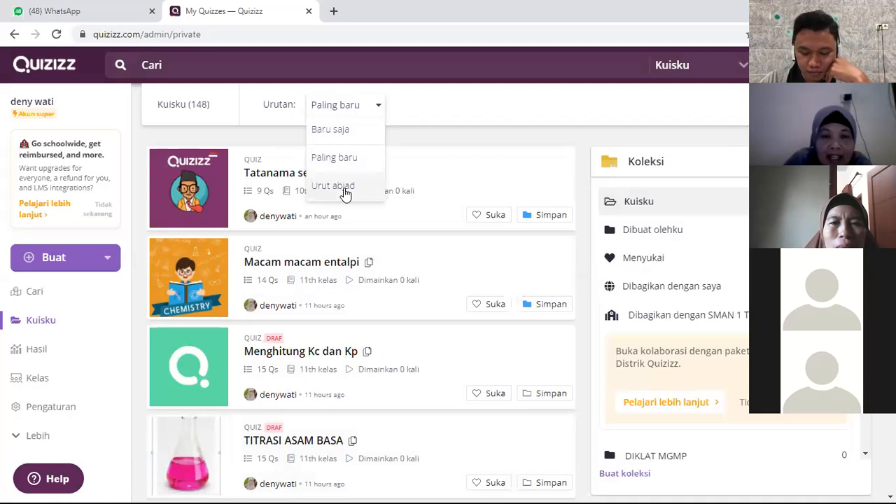
pyautogui.click(344, 193)
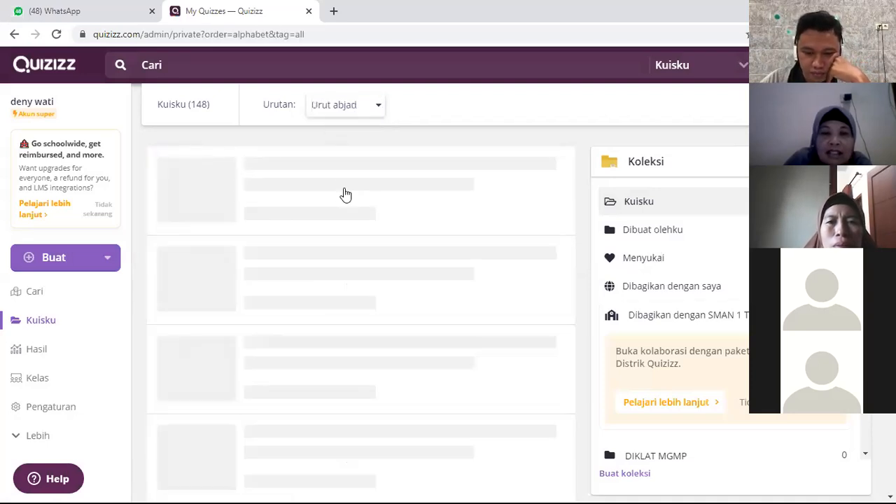
pyautogui.scroll(-4, 329, 354)
pyautogui.scroll(-4, 329, 355)
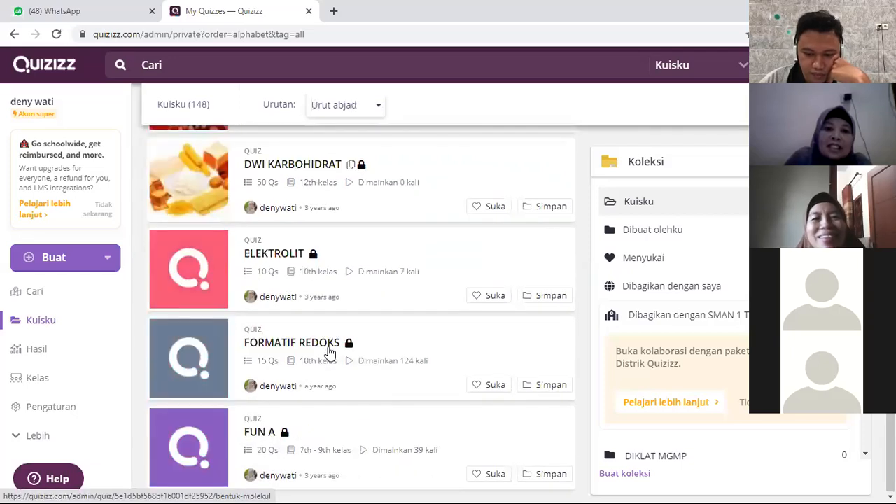
pyautogui.scroll(-1, 330, 355)
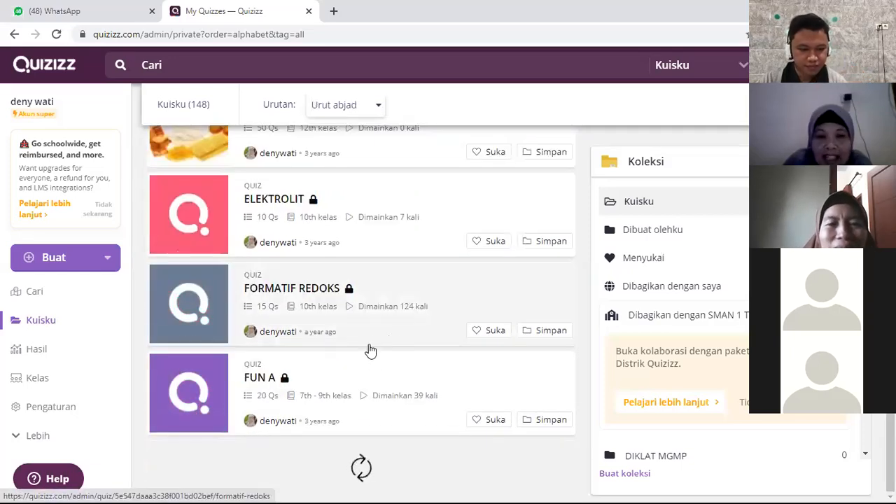
pyautogui.scroll(2, 396, 323)
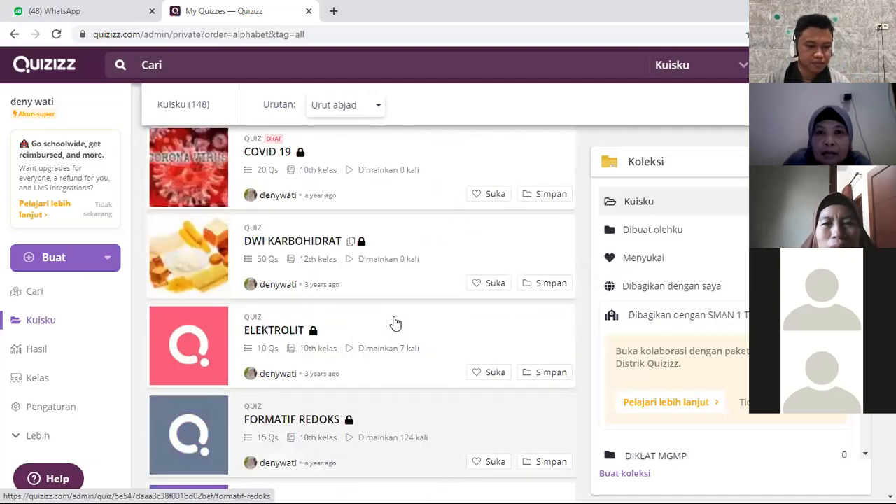
pyautogui.scroll(6, 396, 322)
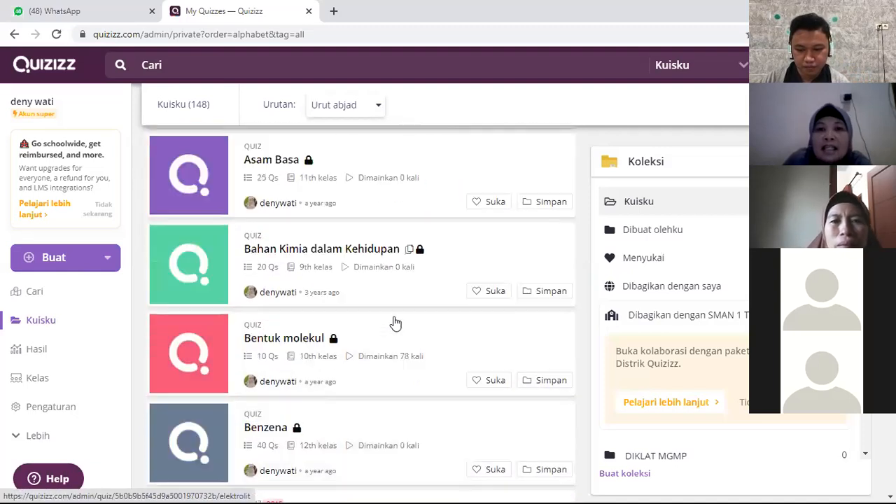
pyautogui.scroll(1, 396, 323)
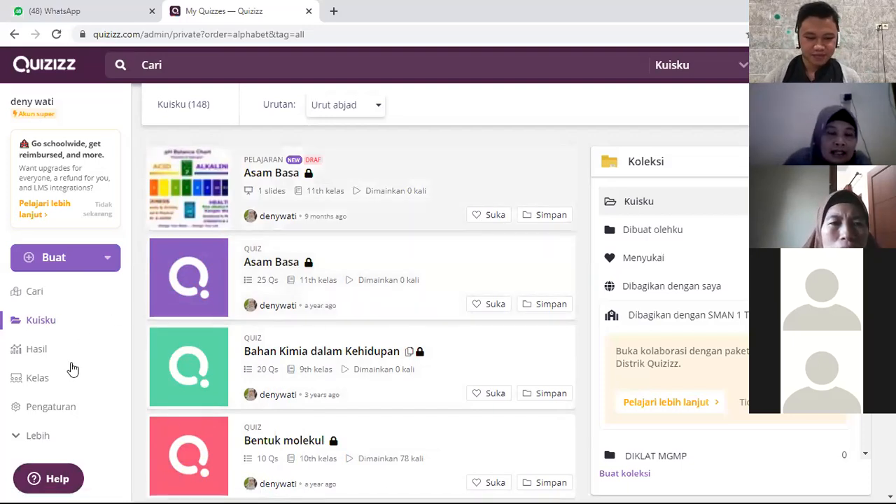
# Step: Open the report of the running Tatanama senyawa assignment and review its invitation and quiz details
pyautogui.click(73, 357)
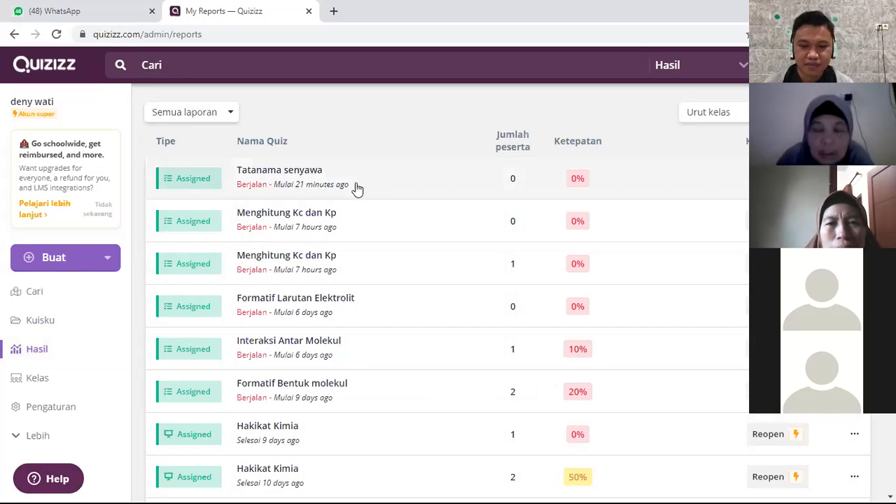
pyautogui.click(357, 187)
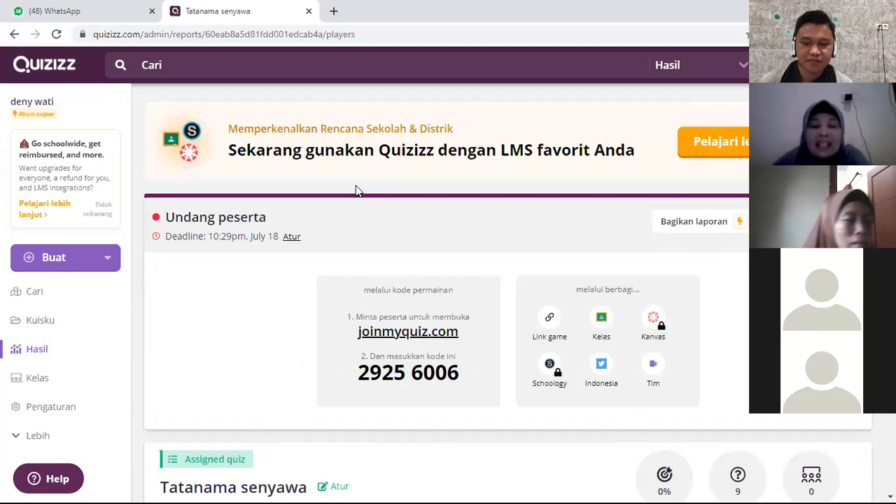
pyautogui.scroll(-3, 371, 286)
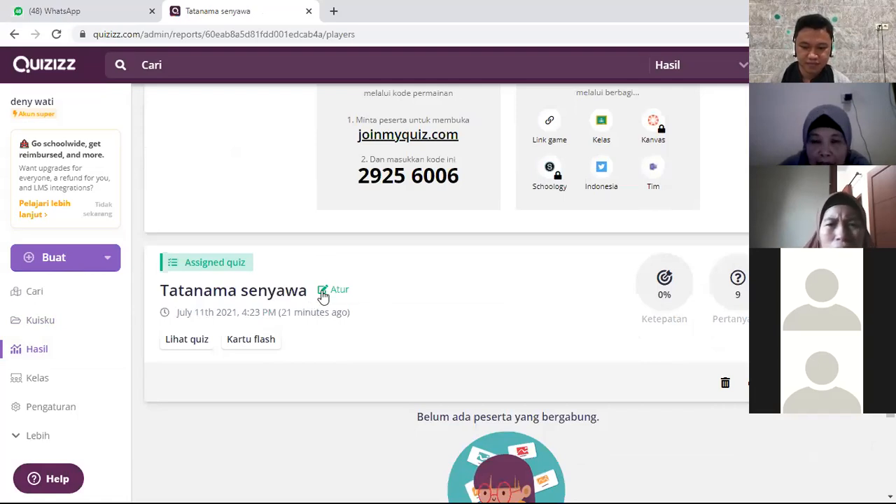
pyautogui.scroll(1, 376, 292)
pyautogui.scroll(2, 376, 292)
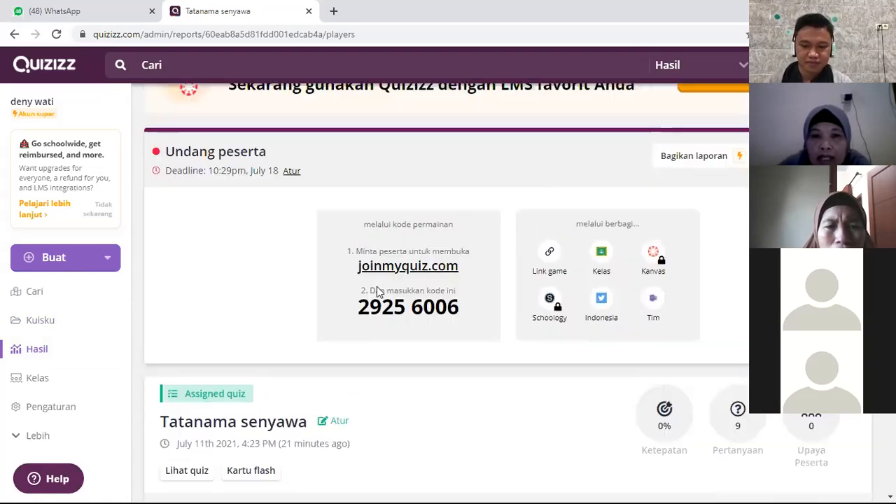
pyautogui.scroll(-1, 379, 287)
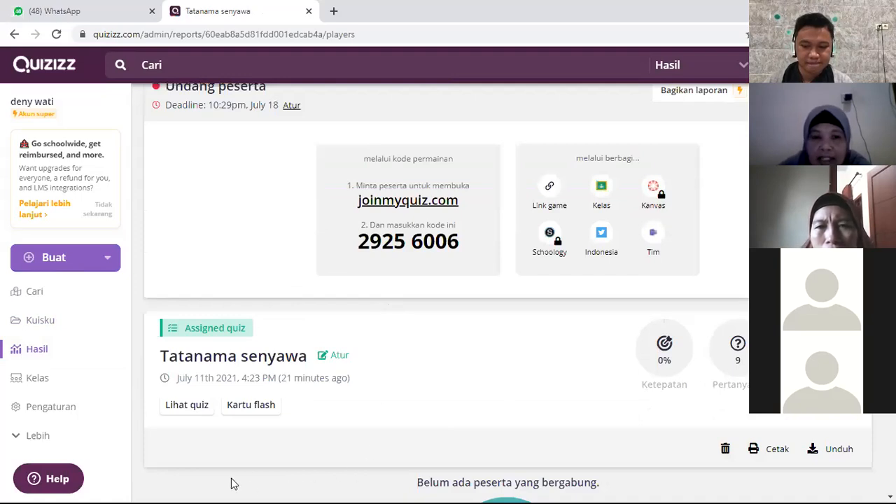
# Step: View the quiz from the report and assign Tatanama senyawa as homework with a deadline of Monday, July 12, 04:45 PM
pyautogui.click(190, 406)
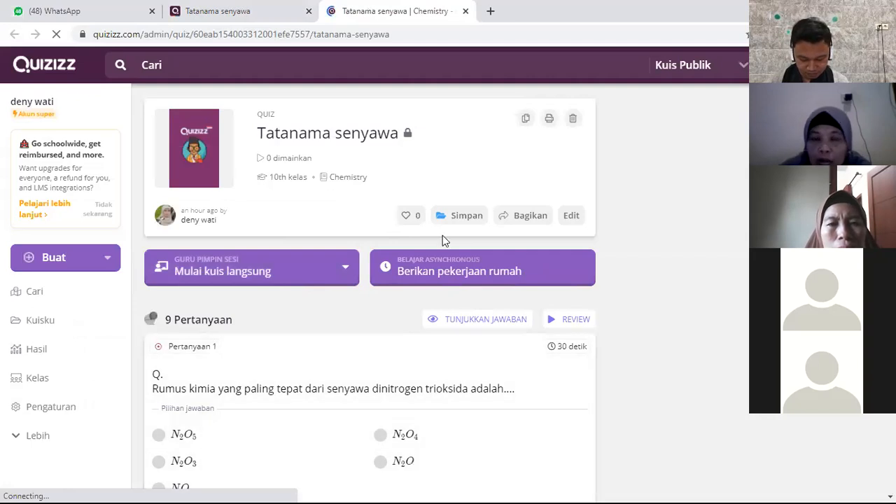
pyautogui.click(489, 272)
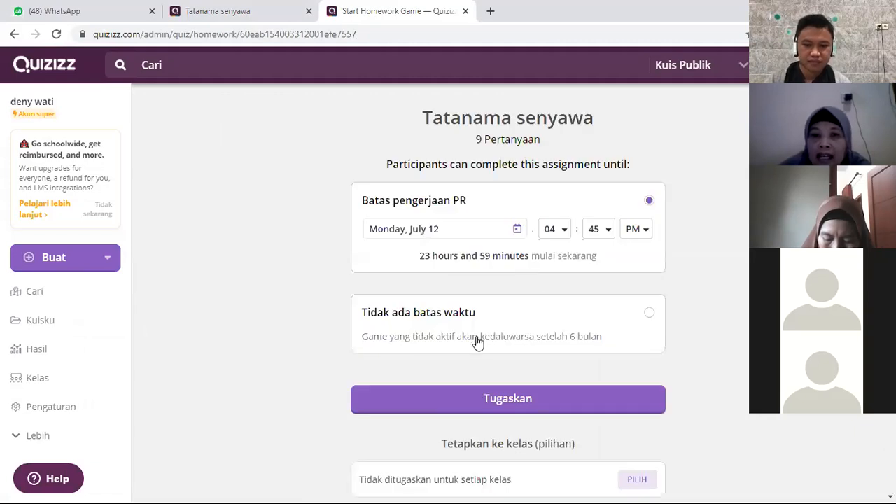
pyautogui.click(500, 404)
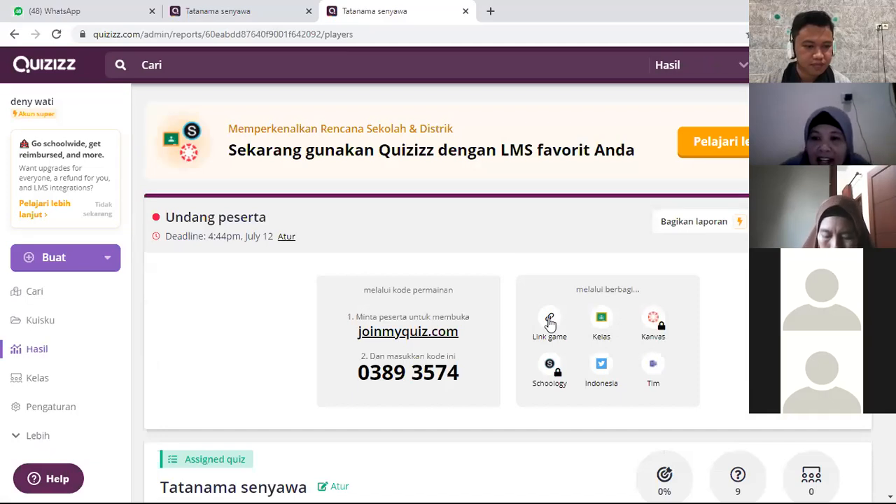
# Step: Go to the reports list (Hasil) and rename the older Tatanama senyawa assignment as "X IPA 1- senyawa"
pyautogui.click(39, 351)
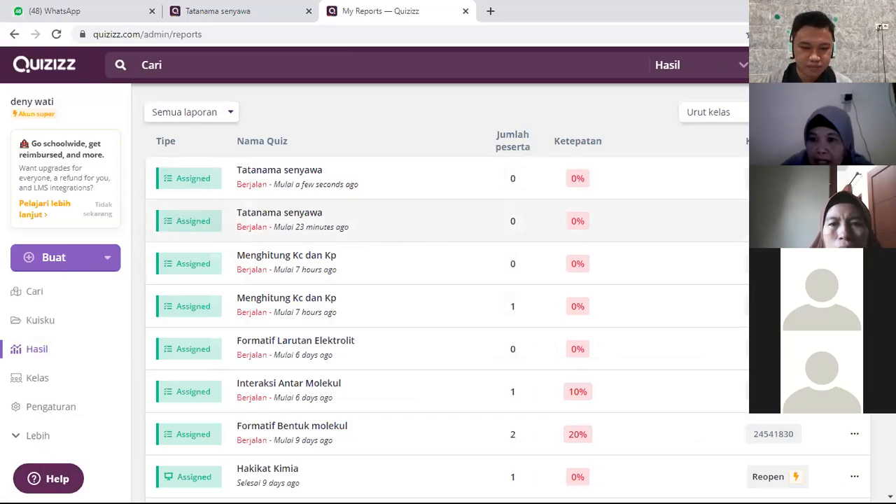
pyautogui.click(816, 262)
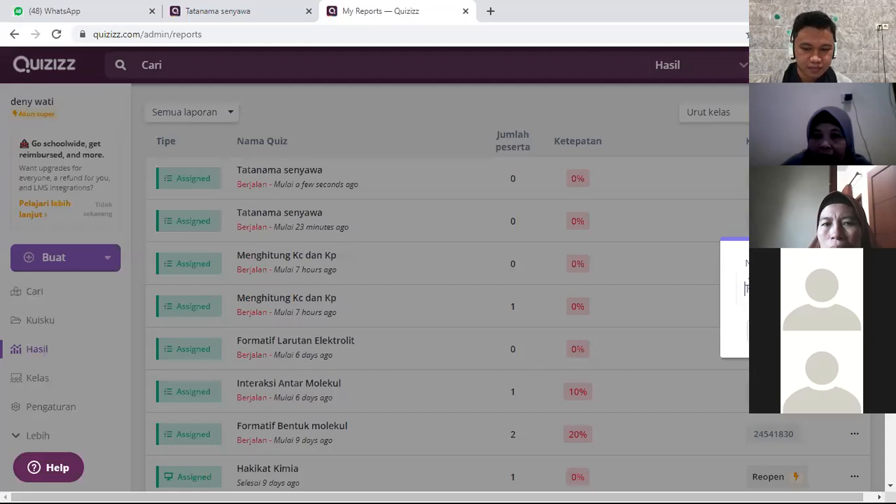
pyautogui.doubleClick(746, 290)
pyautogui.write('X')
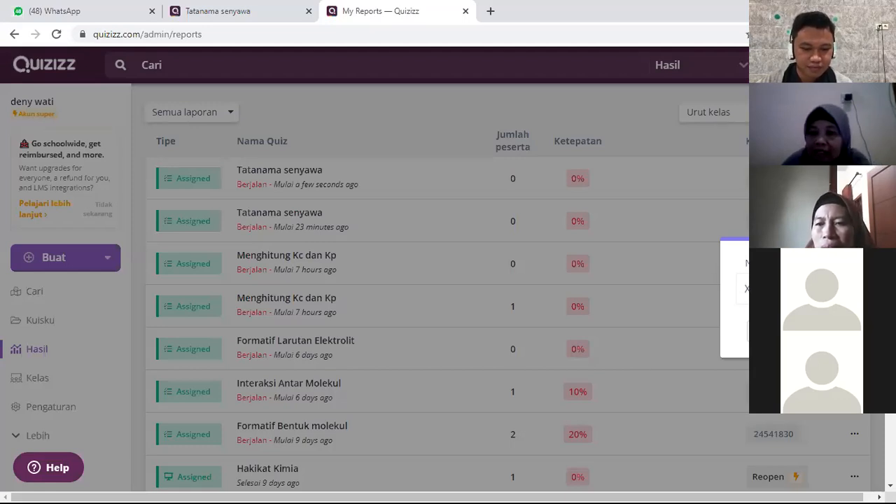
pyautogui.click(833, 331)
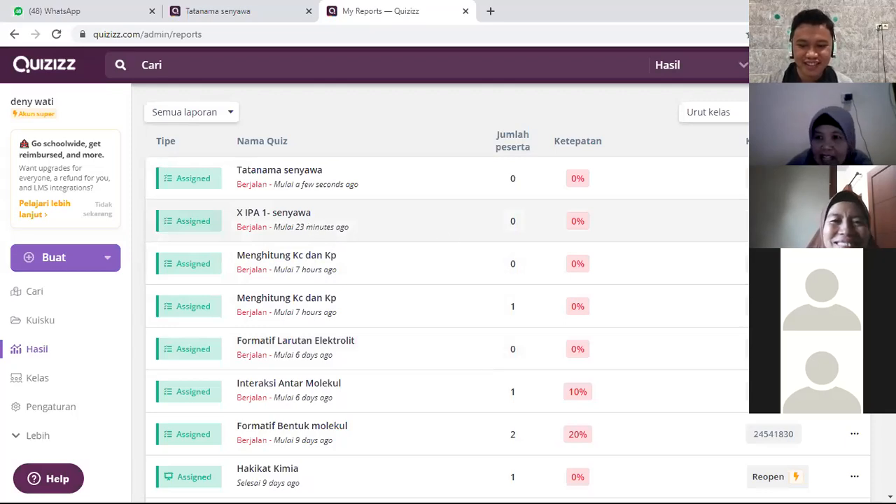
# Step: Check the report of X IPA 1- senyawa, return to the reports list and rename that assignment as "X IPA 1- Tata senyawa"
pyautogui.click(499, 235)
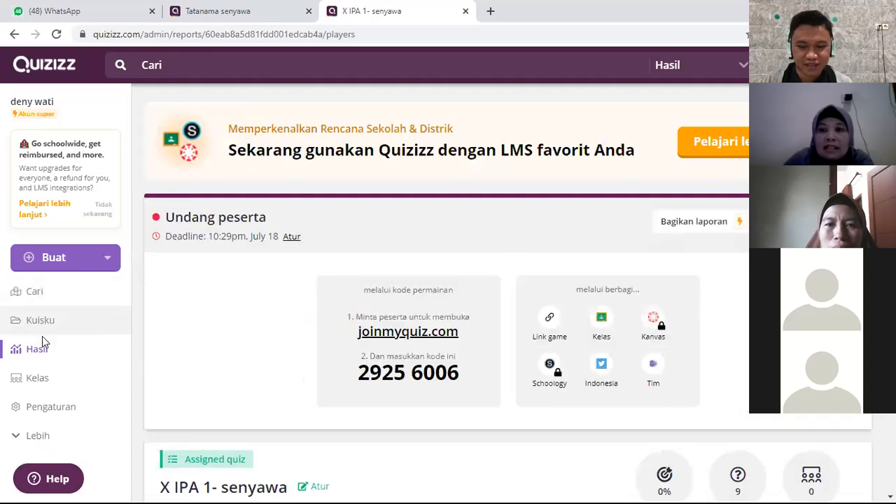
pyautogui.click(48, 356)
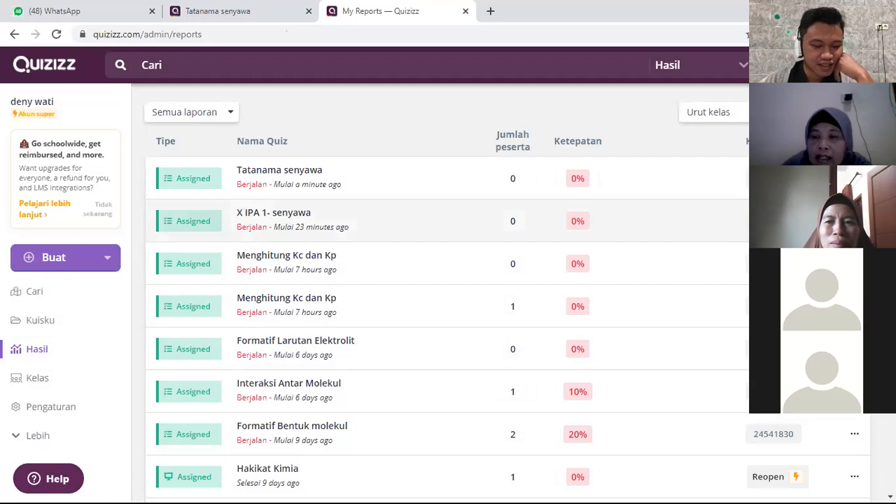
pyautogui.click(826, 249)
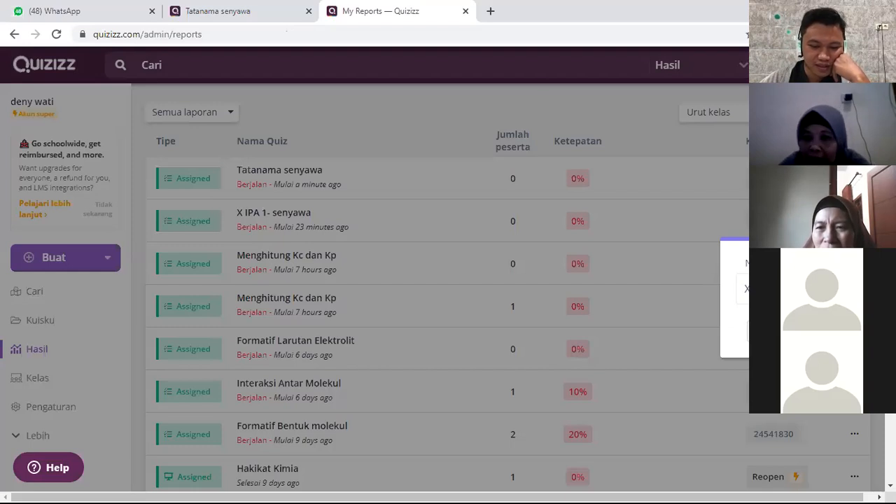
pyautogui.click(840, 331)
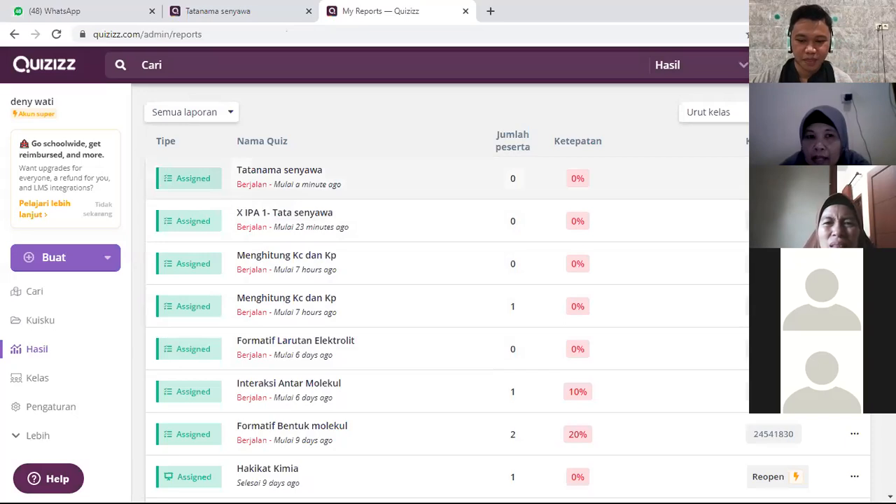
# Step: Return to the reports list and rename the newest Tatanama senyawa assignment as "X IPA 2-Tatanama senyawa"
pyautogui.click(280, 171)
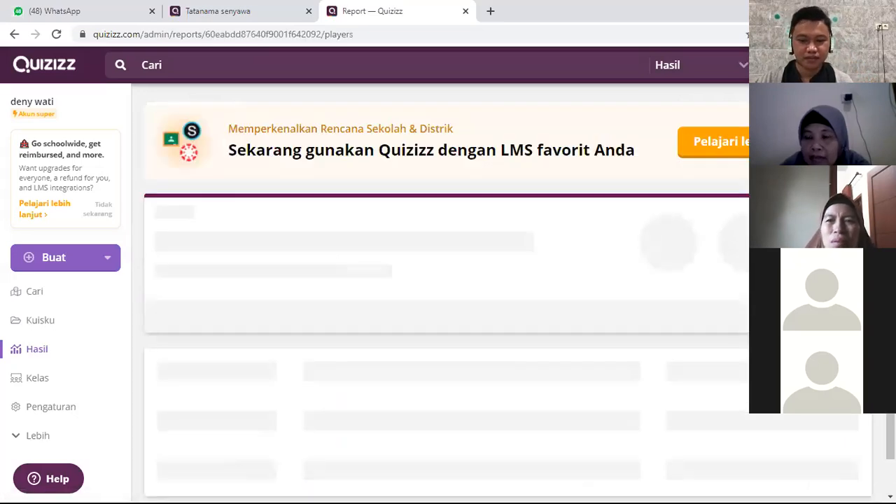
pyautogui.click(44, 355)
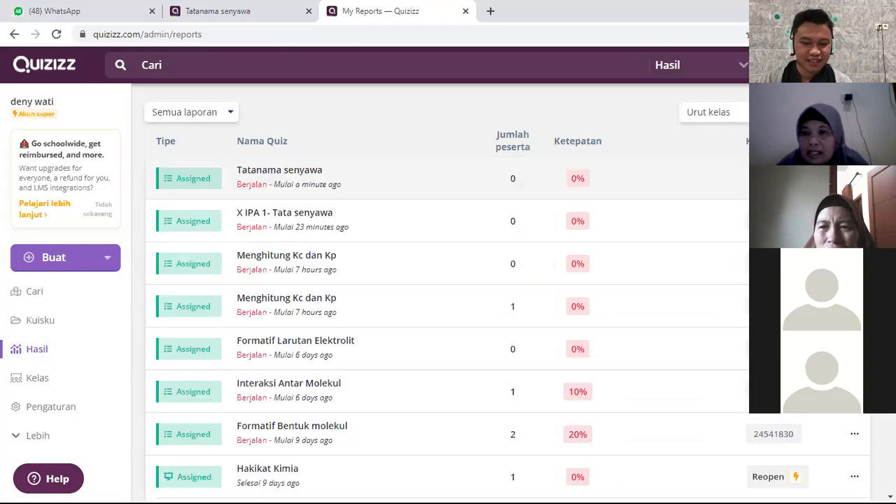
pyautogui.click(830, 199)
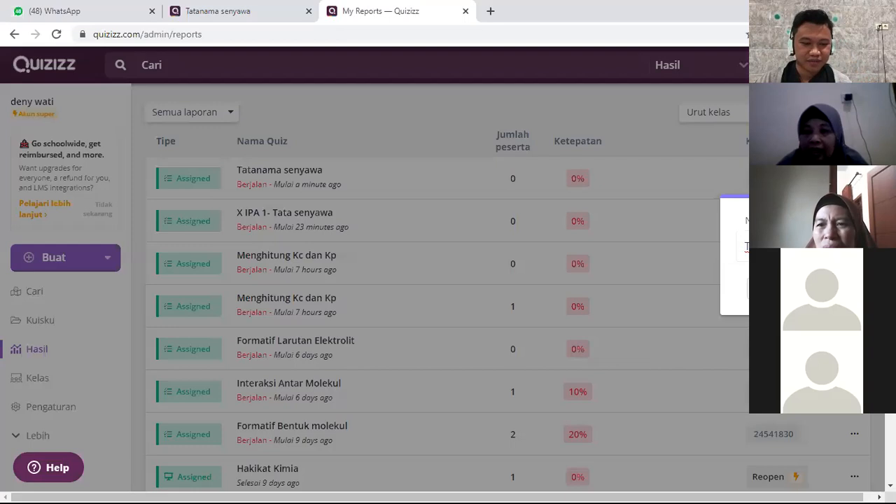
pyautogui.write('X')
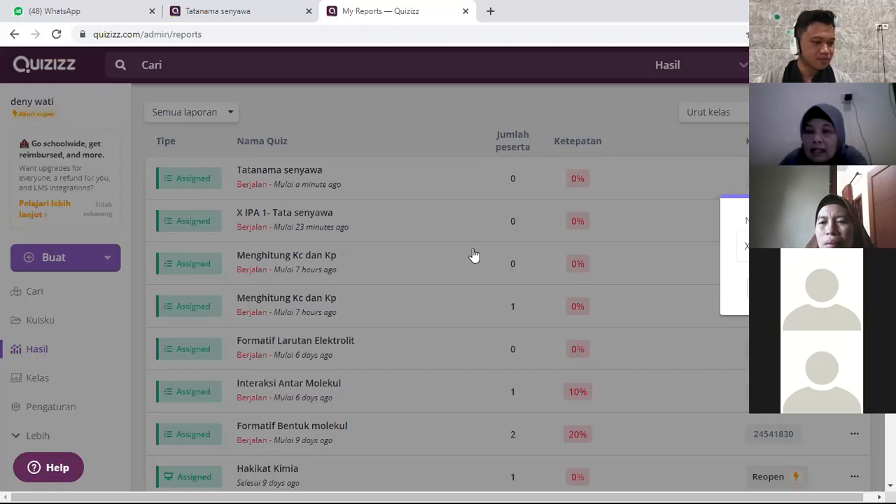
pyautogui.press('Return')
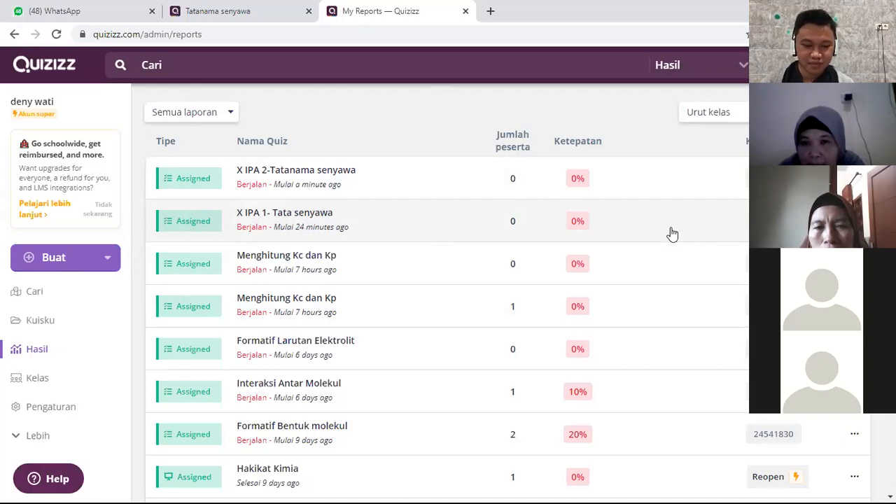
# Step: Open the report of X IPA 1- Tata senyawa and use its game link sharing option
pyautogui.click(672, 233)
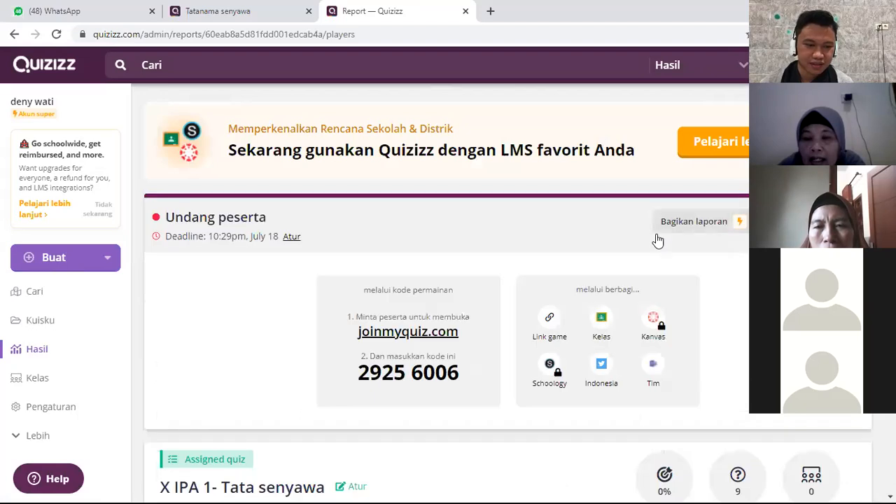
pyautogui.click(550, 321)
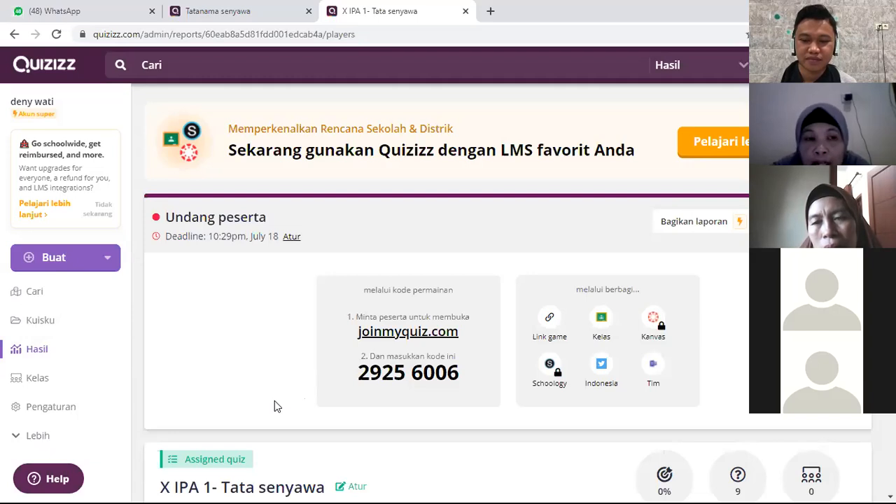
# Step: Go to the public quiz search (Cari) and search for "tatanama senyawa"
pyautogui.click(38, 298)
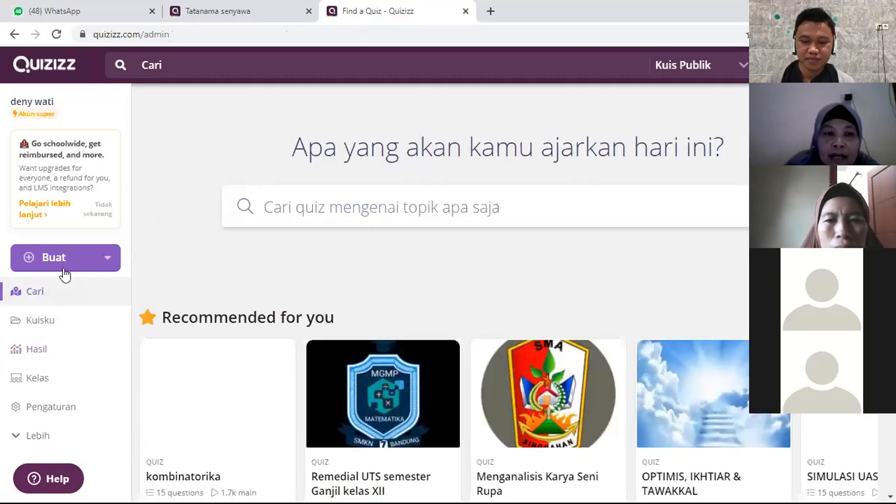
pyautogui.click(211, 62)
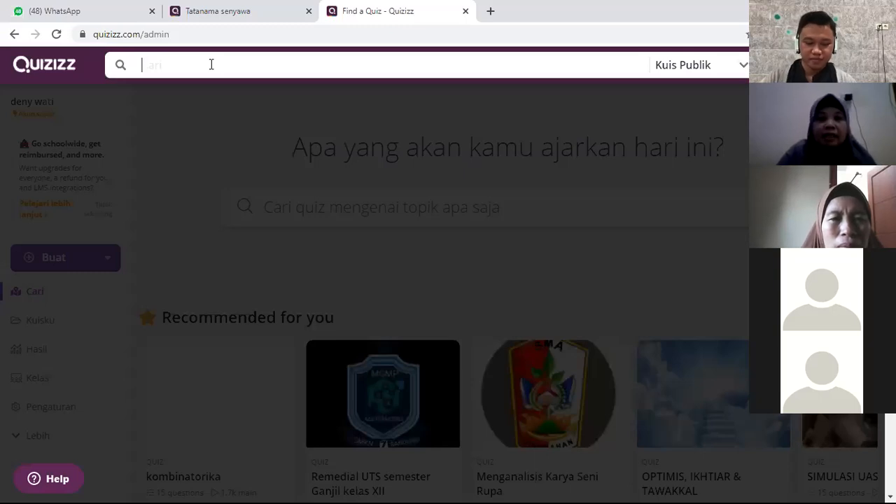
pyautogui.write('tatanama')
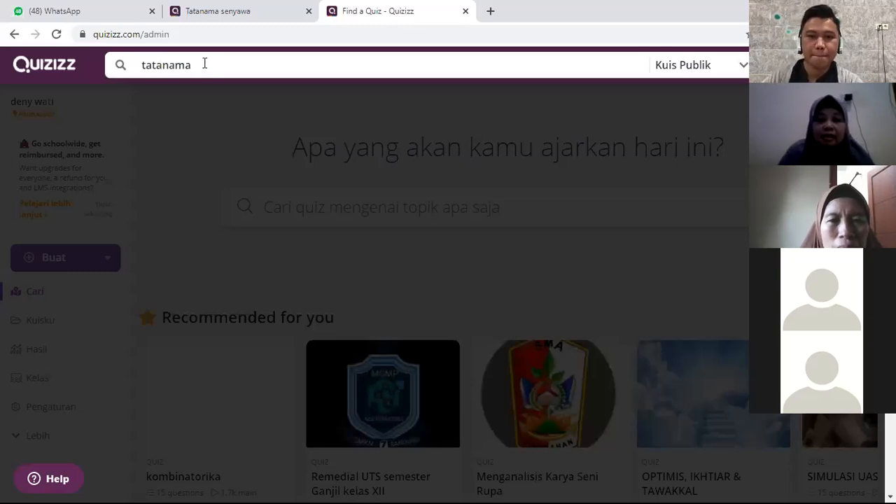
pyautogui.write(' senyawa')
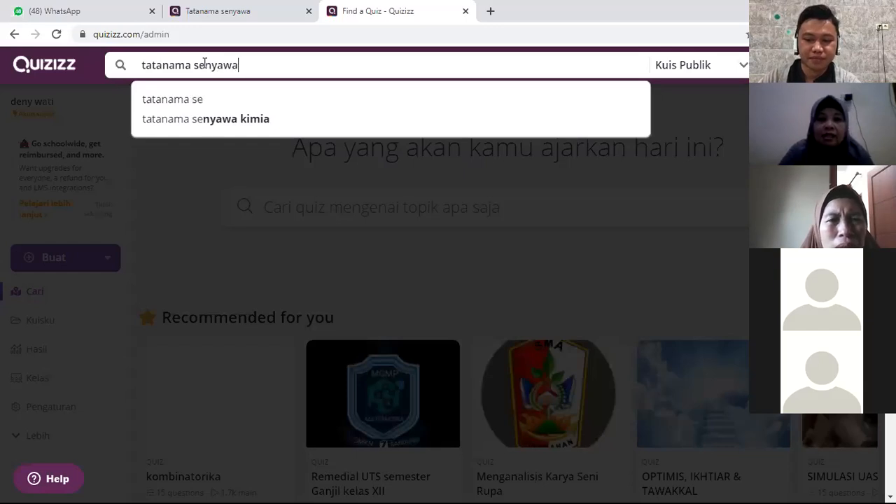
pyautogui.press('Return')
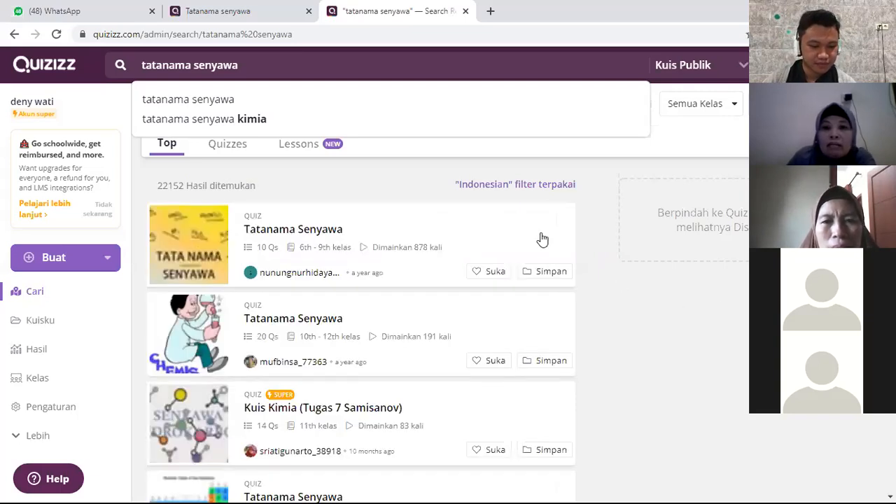
# Step: Preview the first two Tatanama Senyawa results and save the 10-question one to the FUN A collection
pyautogui.click(569, 280)
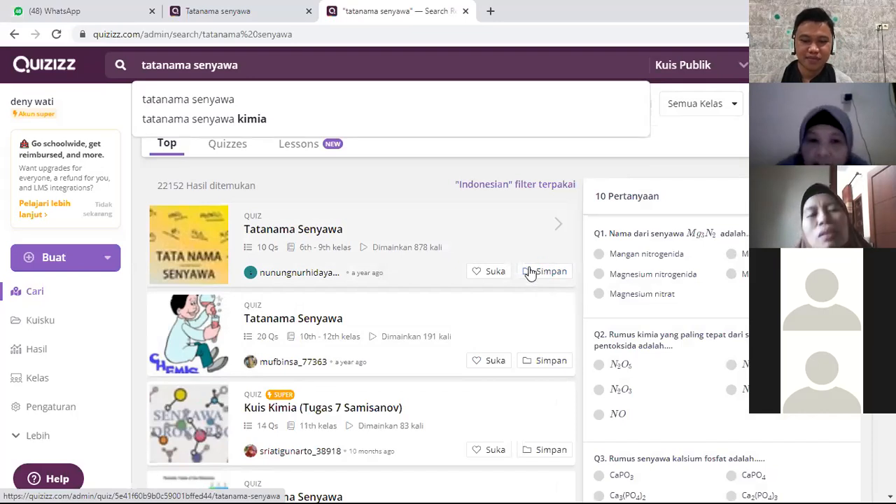
pyautogui.click(366, 334)
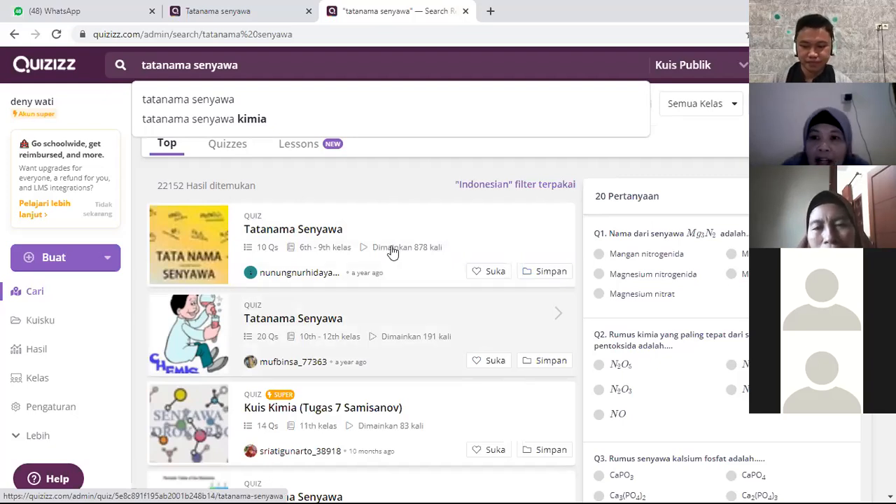
pyautogui.click(549, 281)
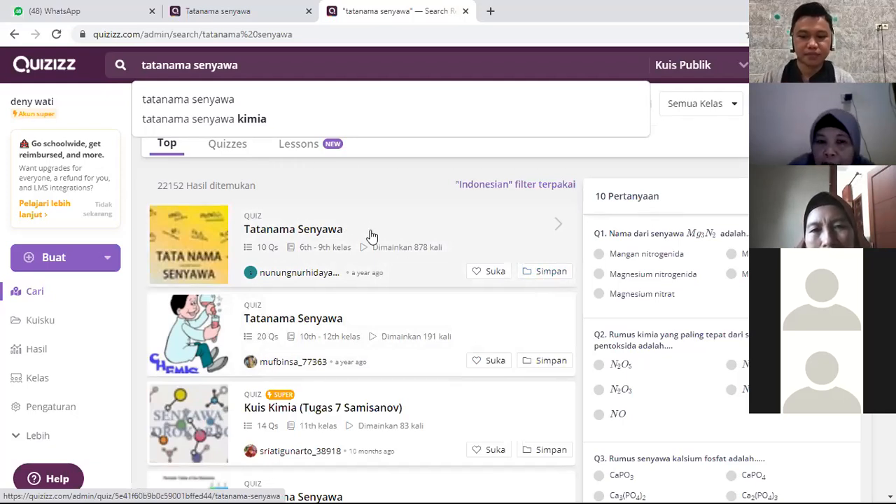
pyautogui.click(553, 274)
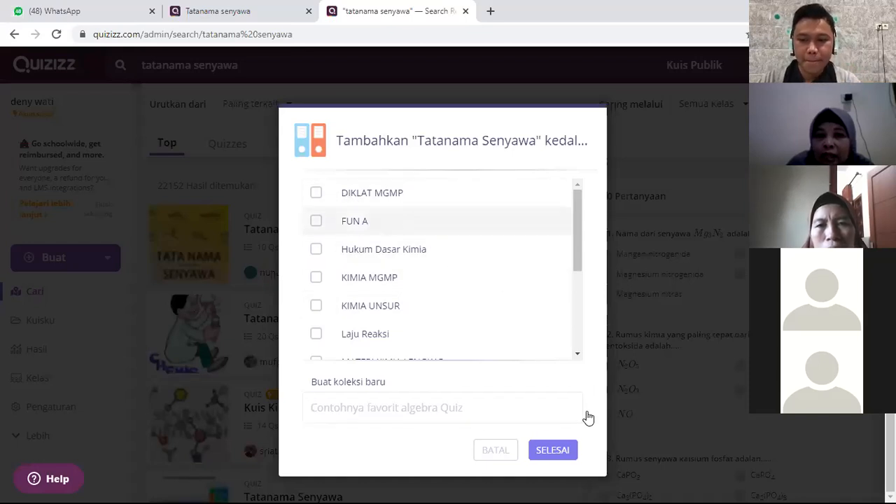
pyautogui.click(553, 450)
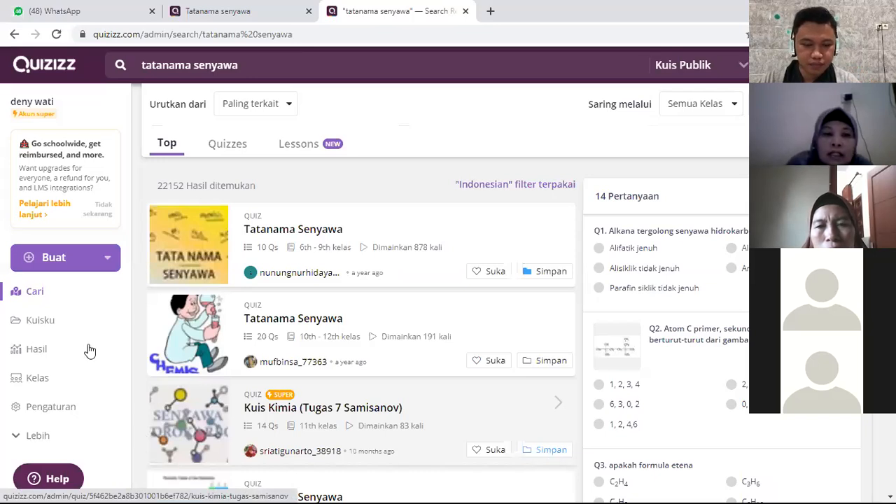
# Step: Go to Kuisku, look through the quizzes and collections, and open the FUN A collection to check its saved quizzes
pyautogui.click(40, 321)
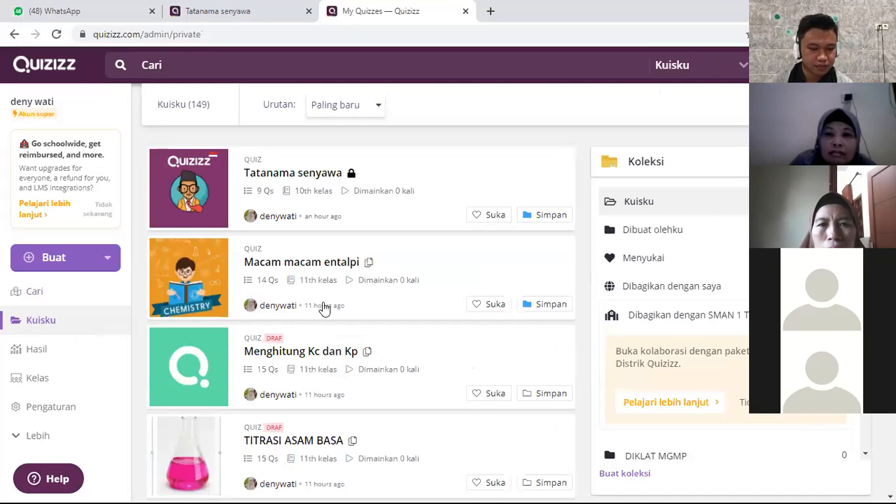
pyautogui.scroll(-1, 562, 329)
pyautogui.scroll(1, 735, 266)
pyautogui.scroll(-3, 734, 266)
pyautogui.scroll(-2, 362, 315)
pyautogui.scroll(-4, 672, 315)
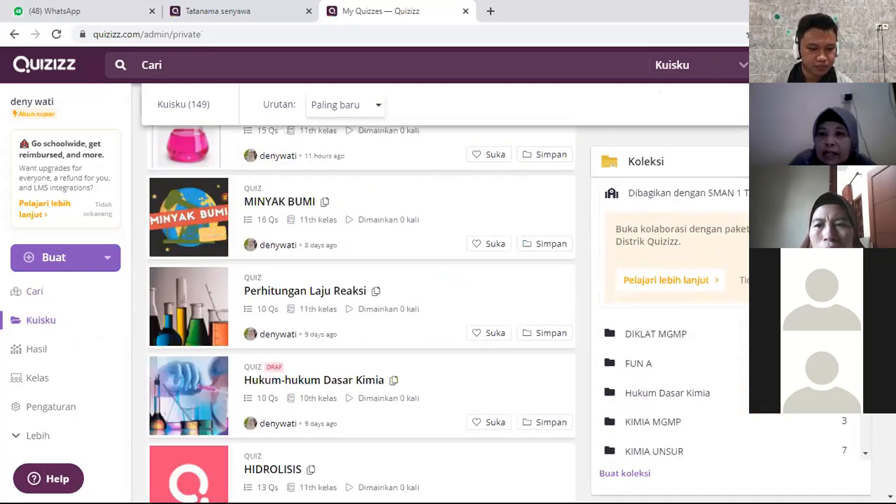
pyautogui.scroll(-2, 836, 416)
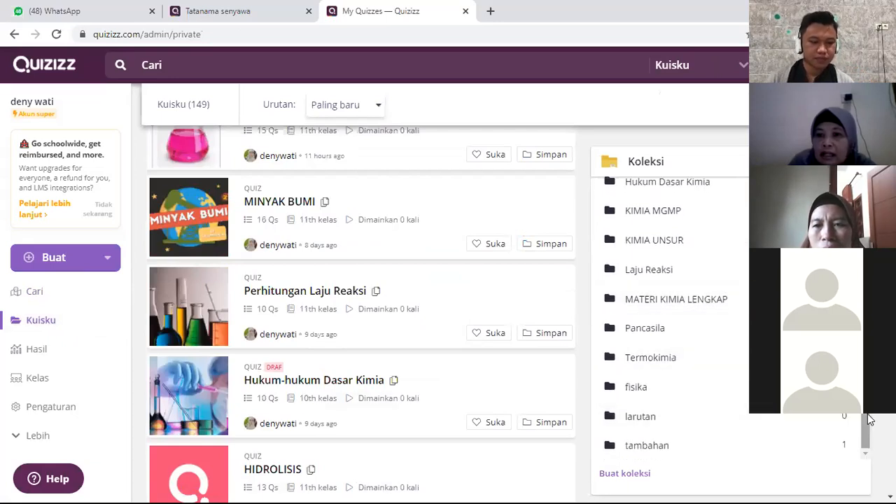
pyautogui.scroll(3, 868, 419)
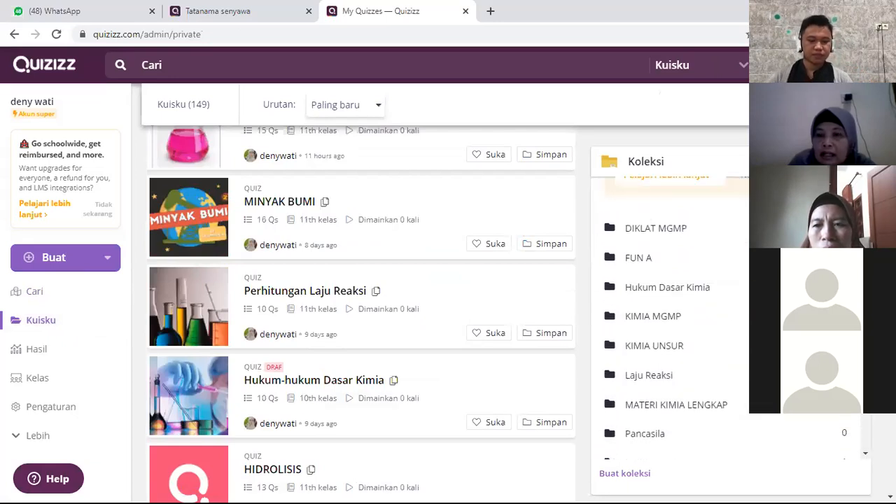
pyautogui.click(667, 258)
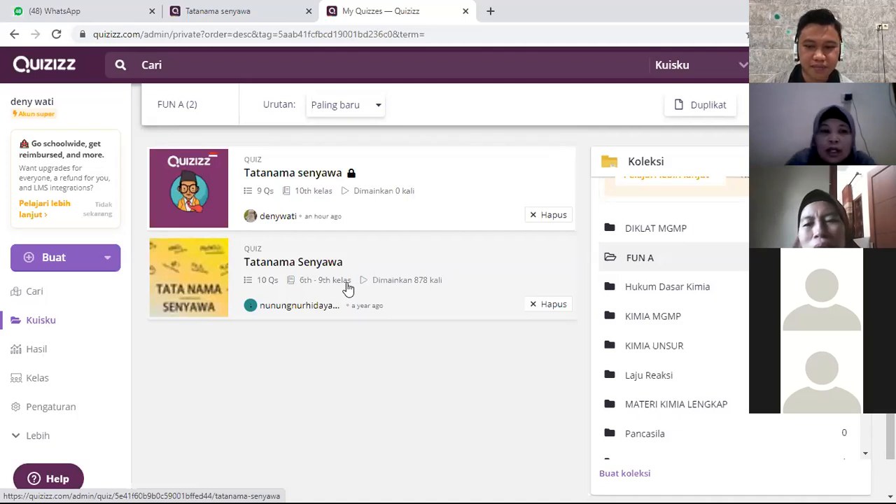
# Step: Expand the additional navigation entries, review the remaining collections and open the Koleksi page
pyautogui.click(39, 438)
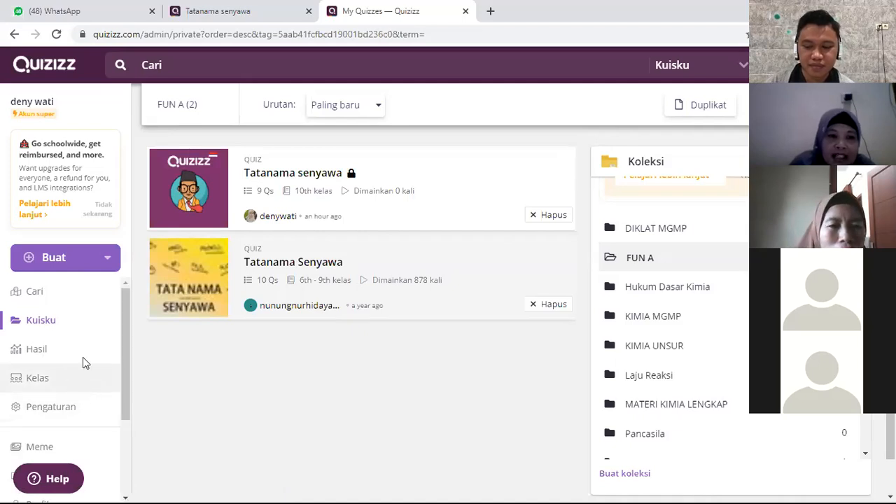
pyautogui.scroll(-3, 82, 359)
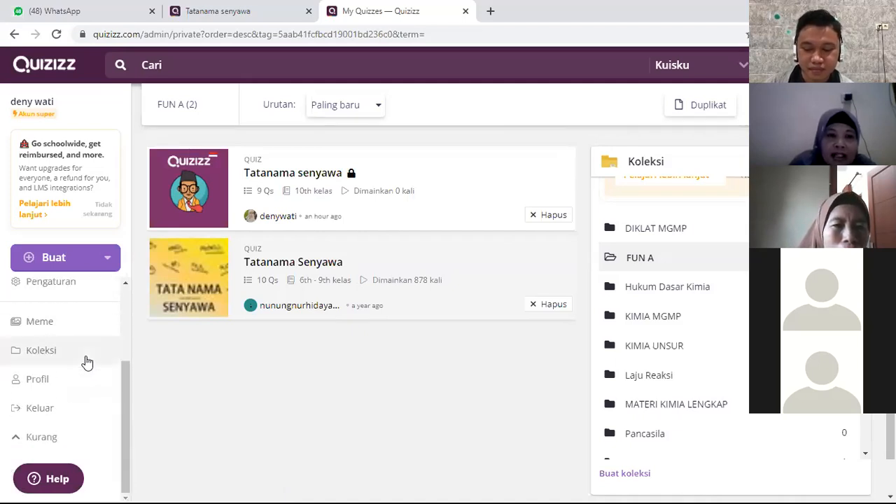
pyautogui.scroll(2, 86, 362)
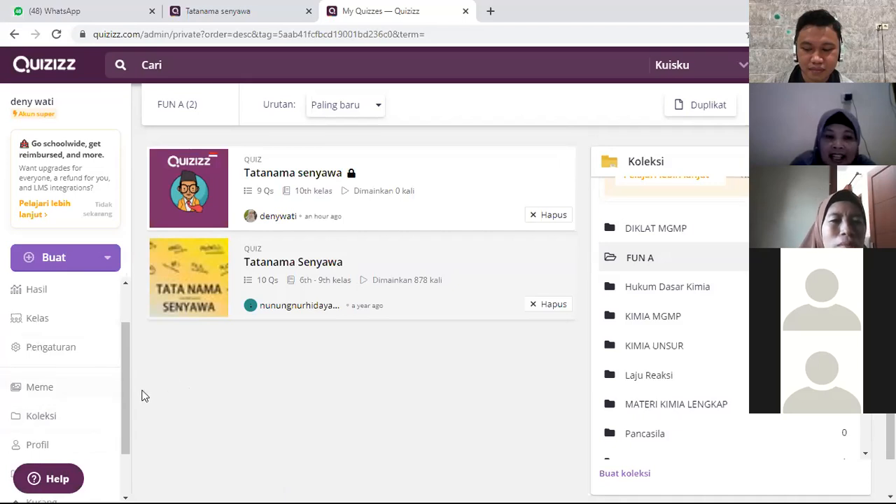
pyautogui.moveTo(128, 402); pyautogui.dragTo(127, 429)
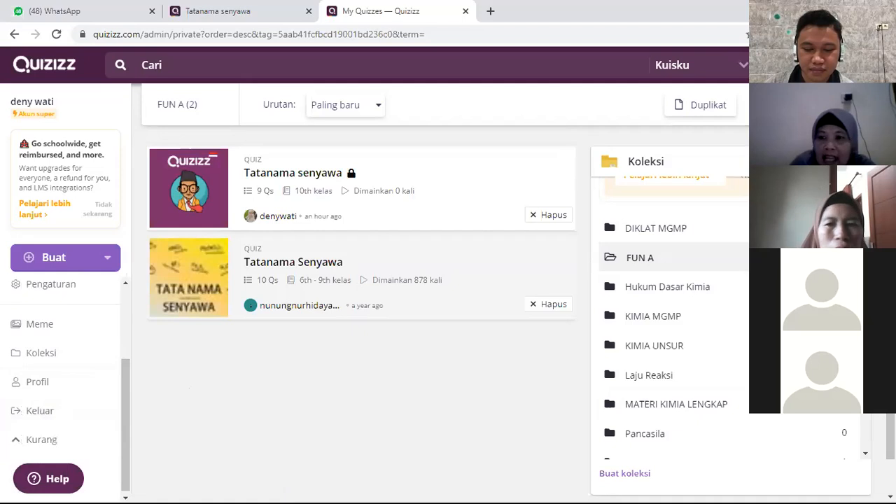
pyautogui.scroll(-3, 864, 430)
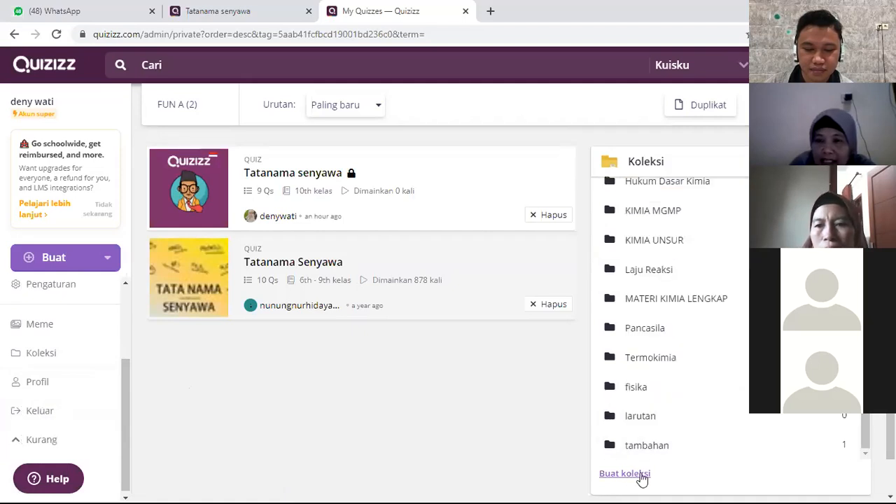
pyautogui.moveTo(129, 390); pyautogui.dragTo(129, 414)
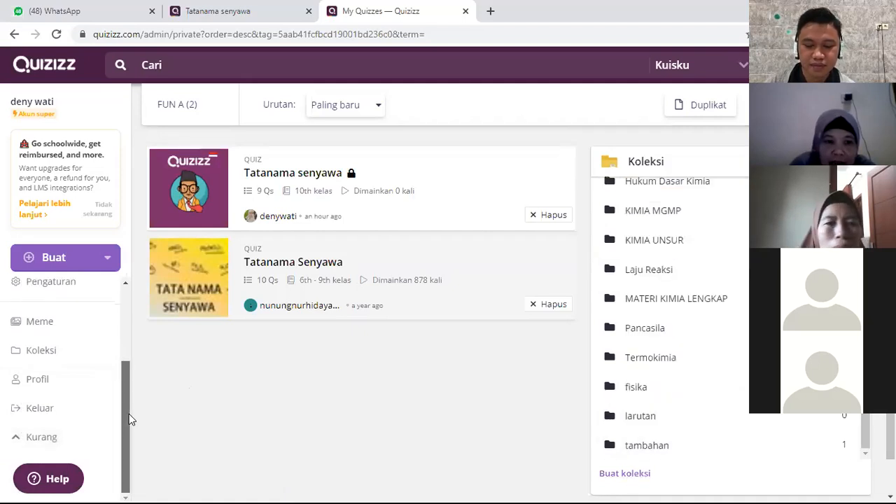
pyautogui.click(61, 351)
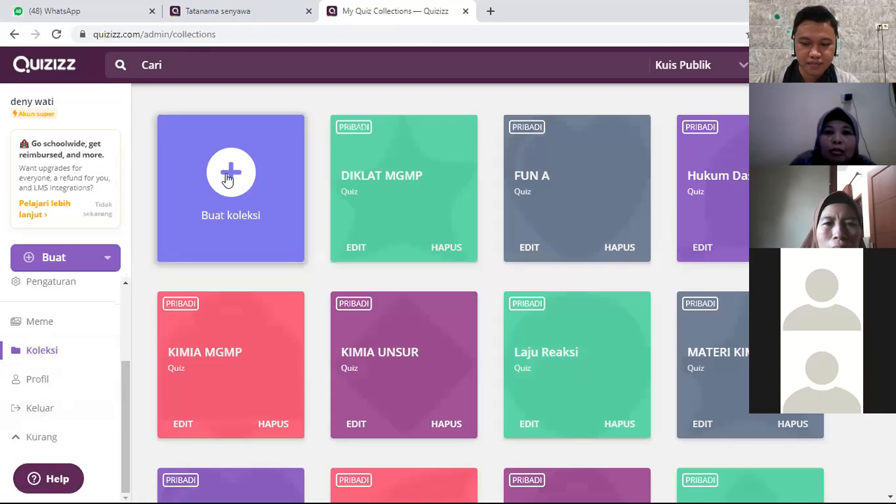
# Step: Create a new private collection named "uji coba" and check for it in the collections overview
pyautogui.click(229, 176)
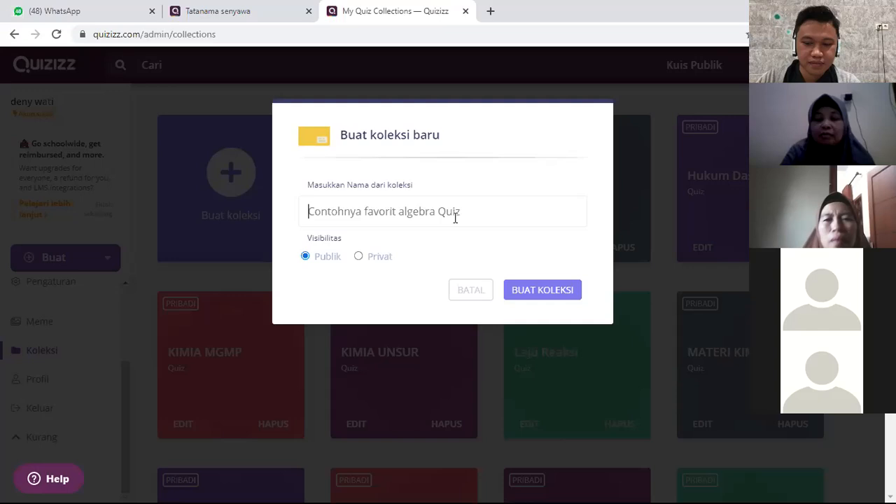
pyautogui.write('uji coba')
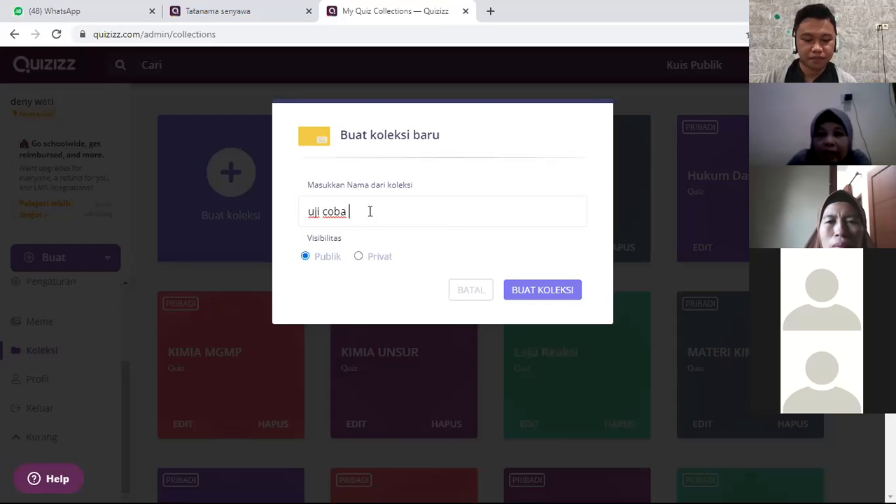
pyautogui.click(363, 258)
pyautogui.click(536, 296)
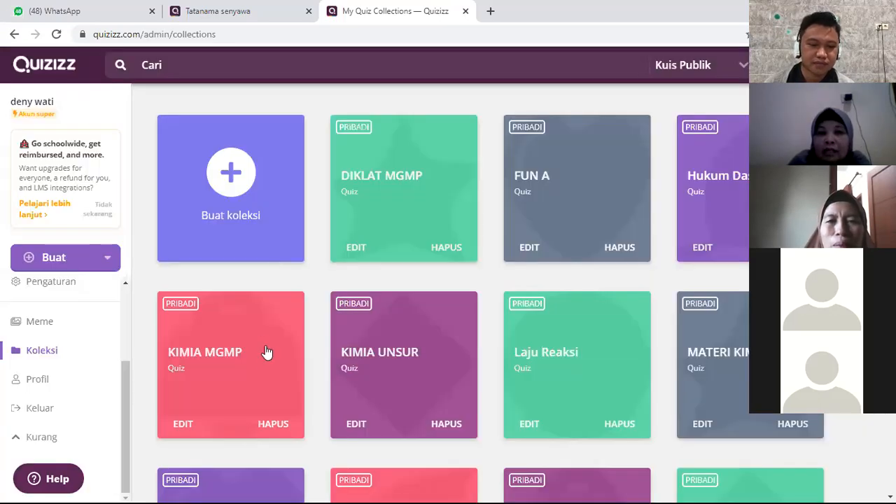
pyautogui.scroll(-5, 369, 341)
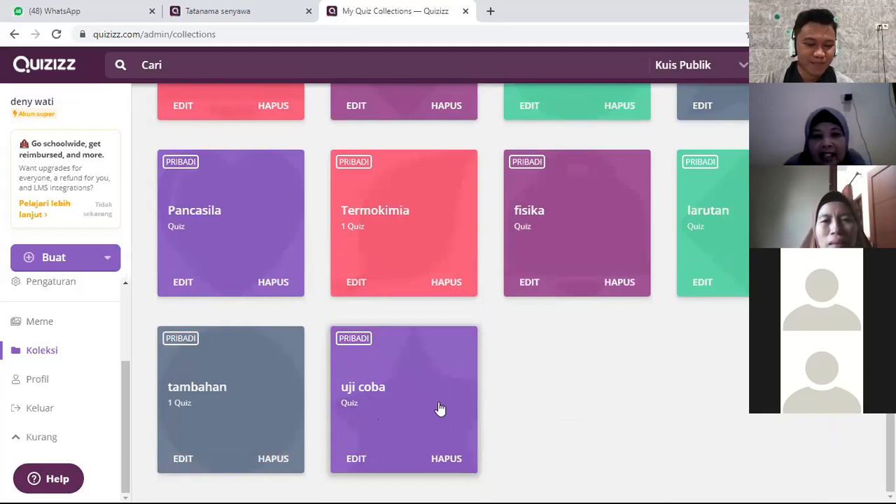
pyautogui.scroll(5, 440, 408)
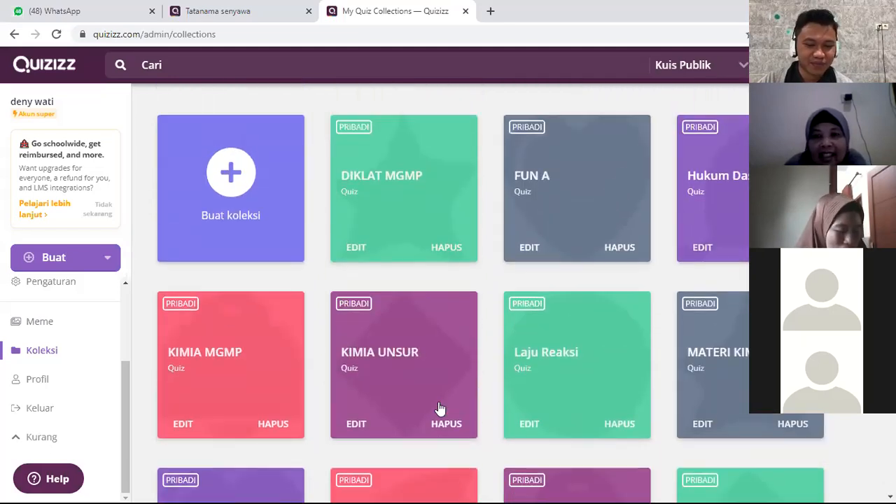
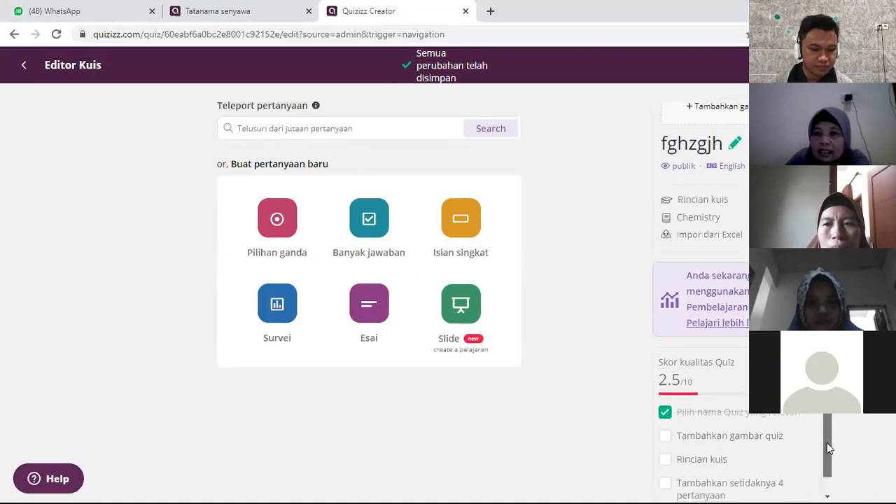
# Step: Search the question teleport library, including public quizzes, for "larutan elektrolit"
pyautogui.scroll(1, 827, 418)
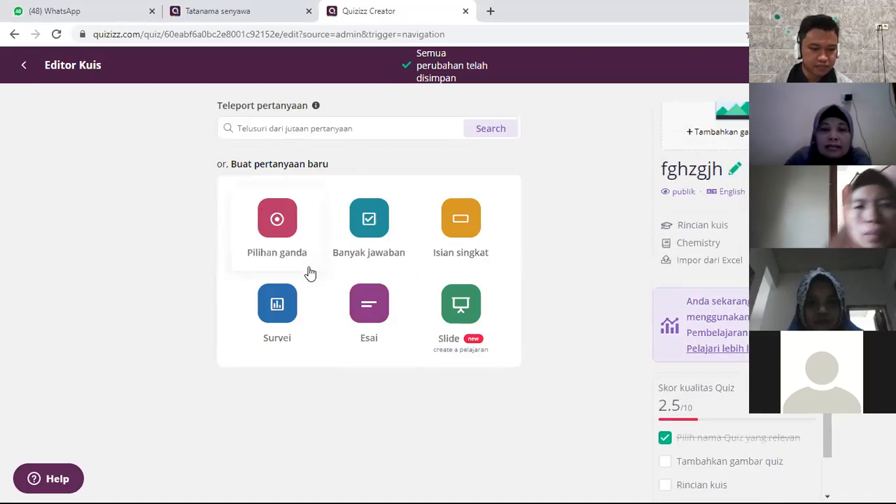
pyautogui.click(285, 129)
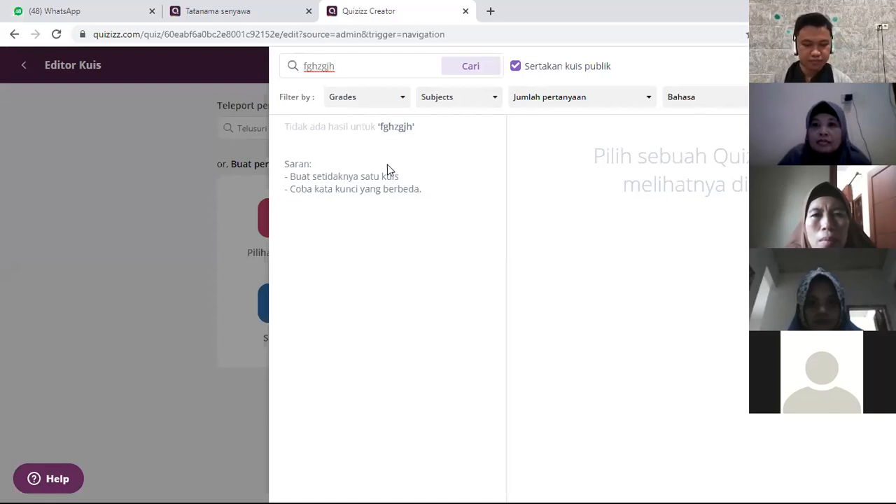
pyautogui.press('BackSpace')
pyautogui.press('BackSpace')
pyautogui.press('BackSpace')
pyautogui.press('BackSpace')
pyautogui.press('BackSpace')
pyautogui.press('BackSpace')
pyautogui.press('BackSpace')
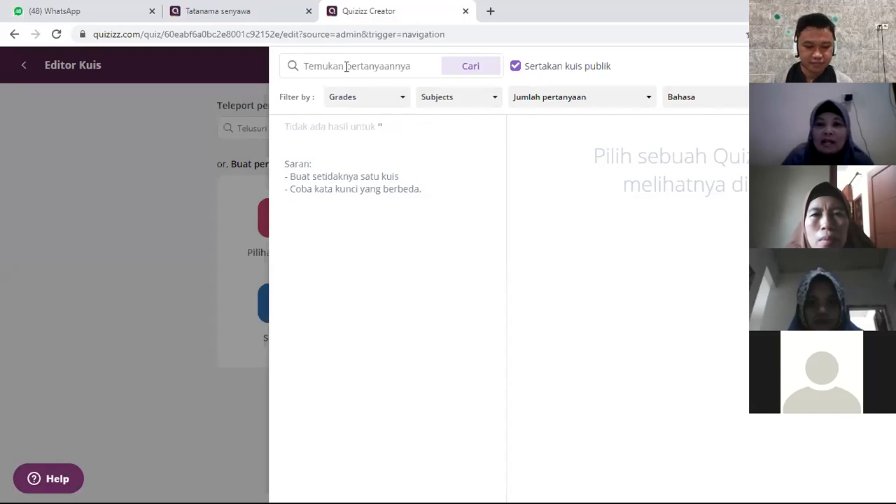
pyautogui.click(346, 65)
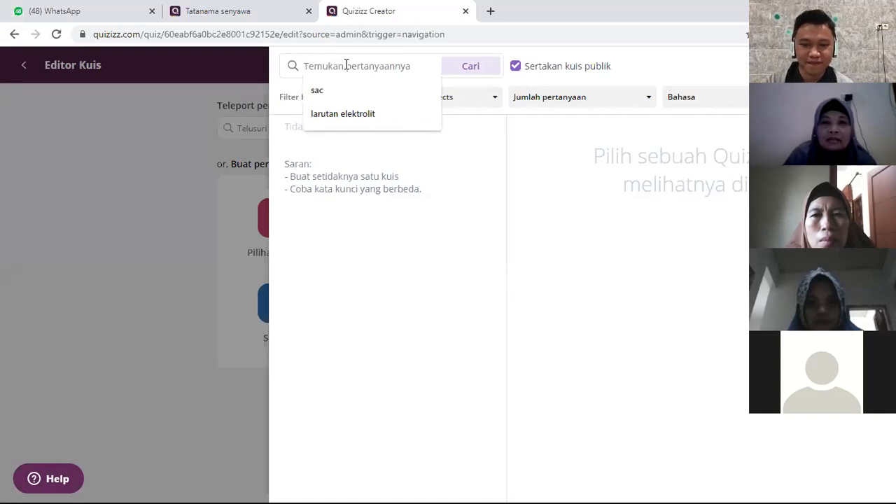
pyautogui.click(324, 118)
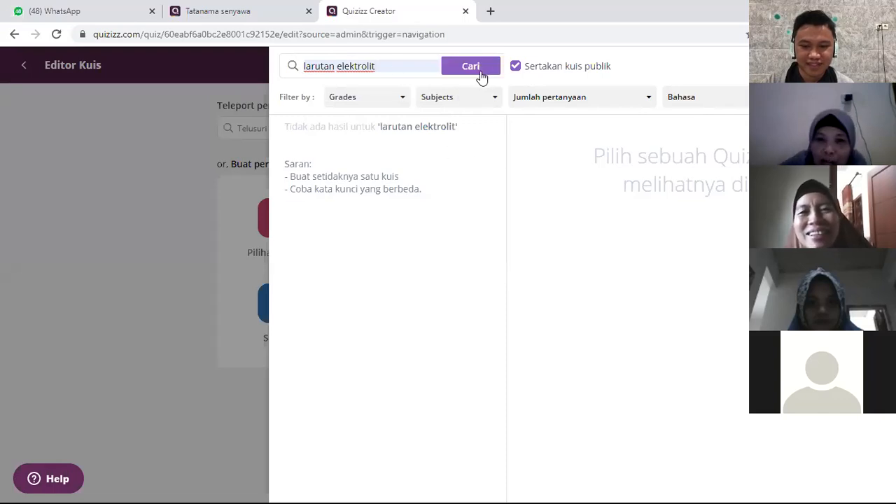
pyautogui.click(476, 70)
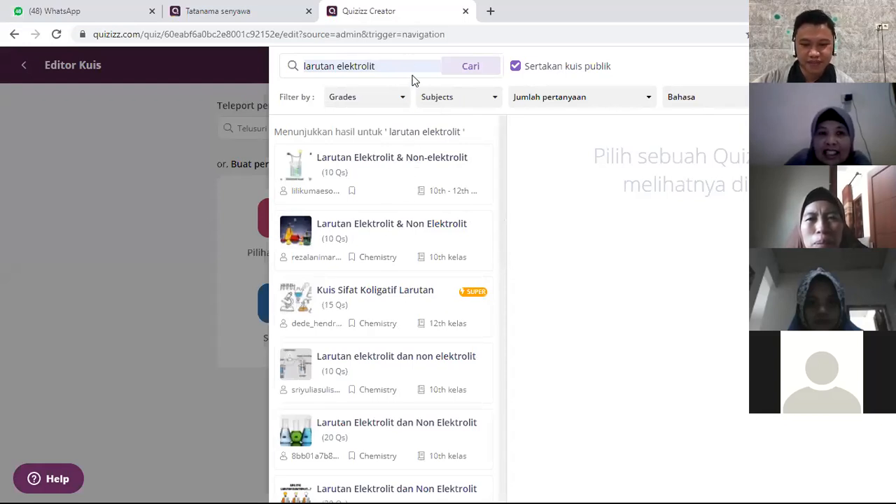
# Step: Teleport question 1 of the first "Larutan Elektrolit & Non-elektrolit" result into the fghzgjh quiz and leave the question search
pyautogui.click(390, 69)
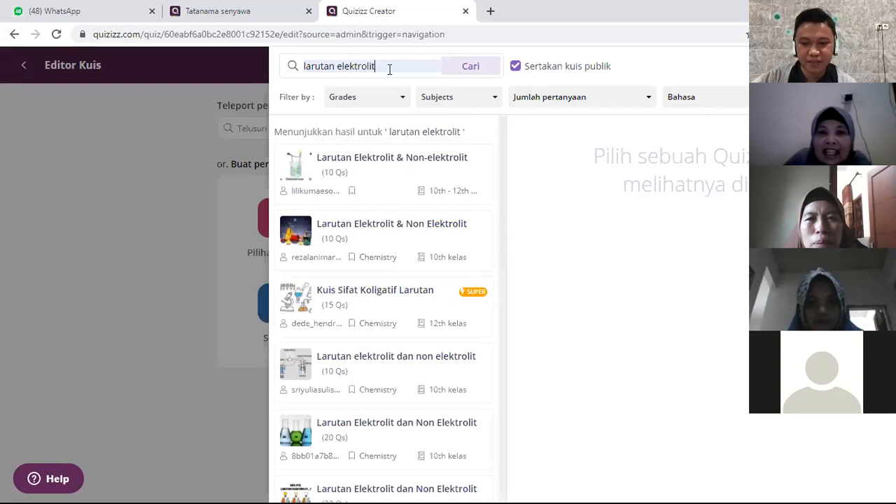
pyautogui.moveTo(390, 67); pyautogui.dragTo(299, 66)
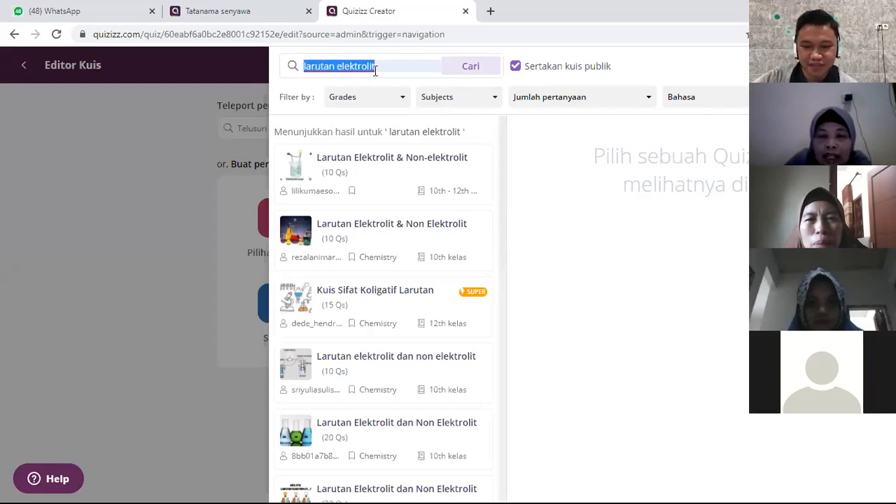
pyautogui.click(398, 70)
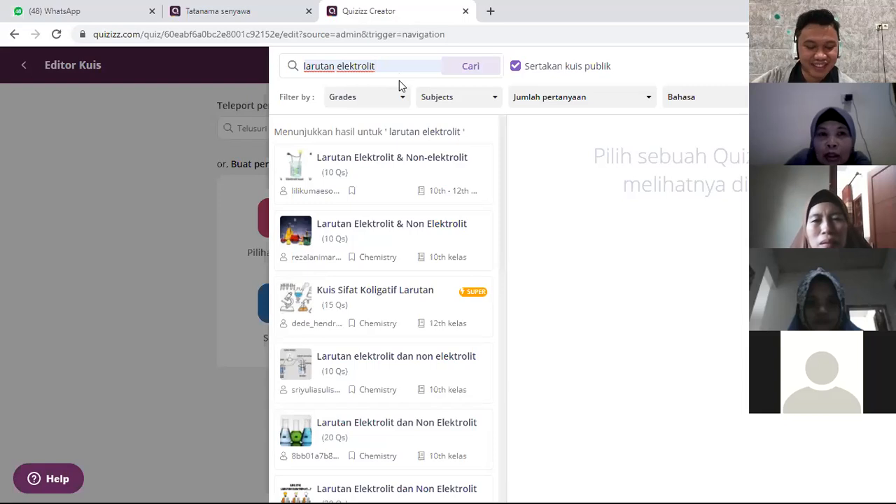
pyautogui.click(403, 168)
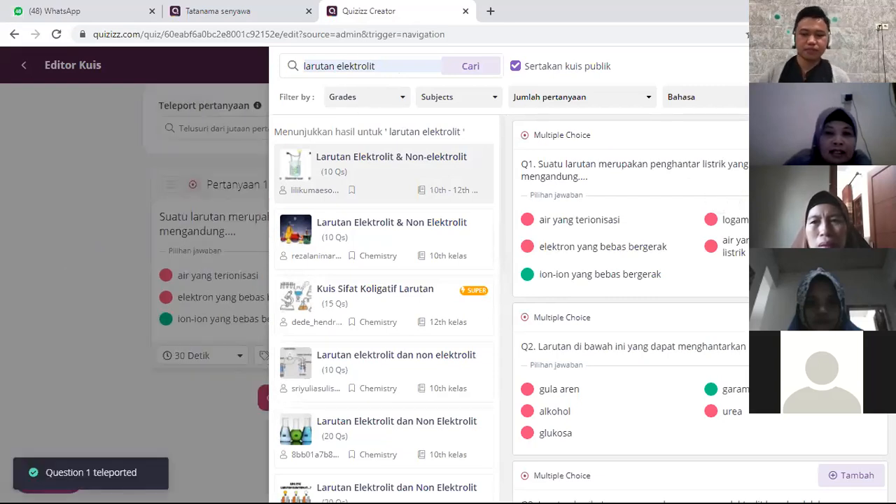
pyautogui.click(873, 66)
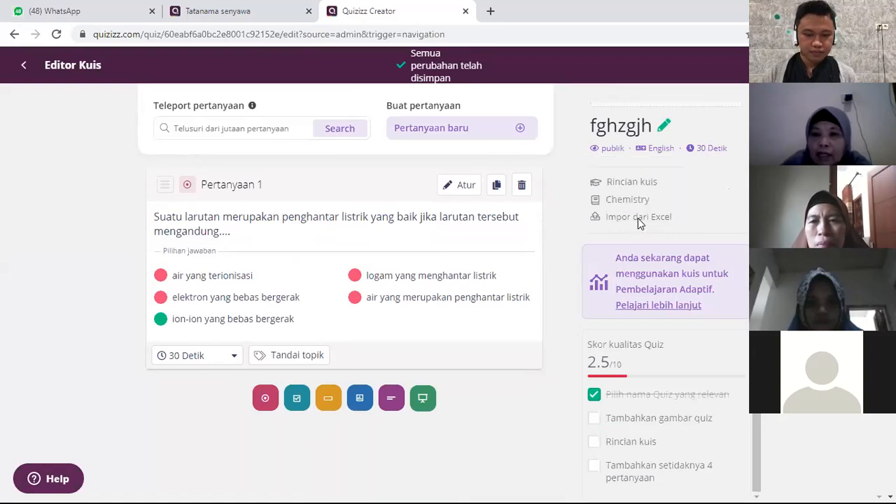
# Step: Download the spreadsheet template for importing questions from Excel and close the import dialog
pyautogui.click(638, 218)
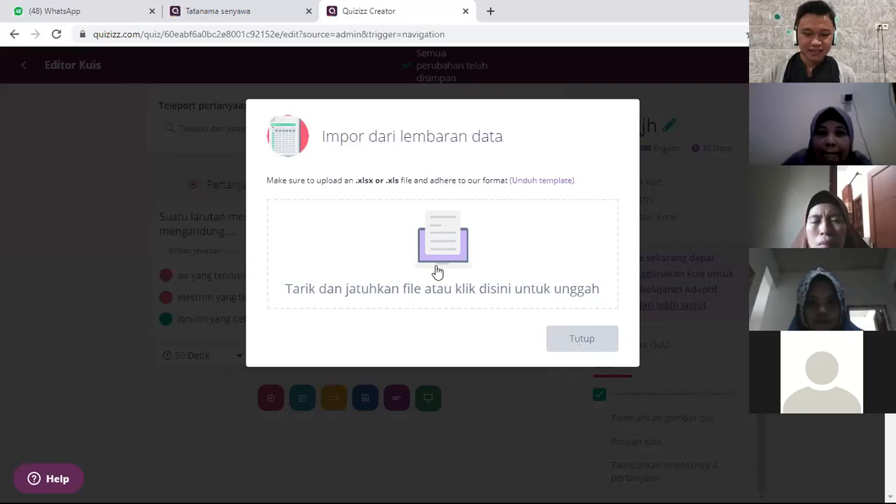
pyautogui.click(544, 181)
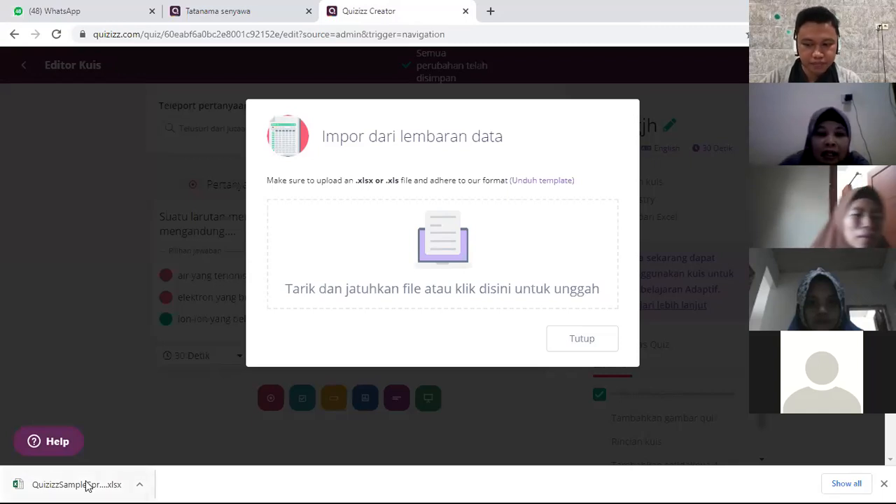
pyautogui.click(138, 486)
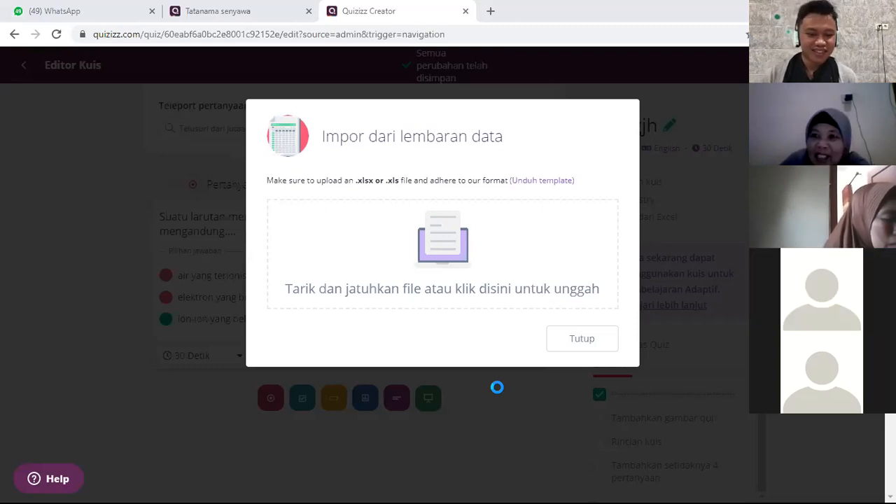
pyautogui.click(575, 339)
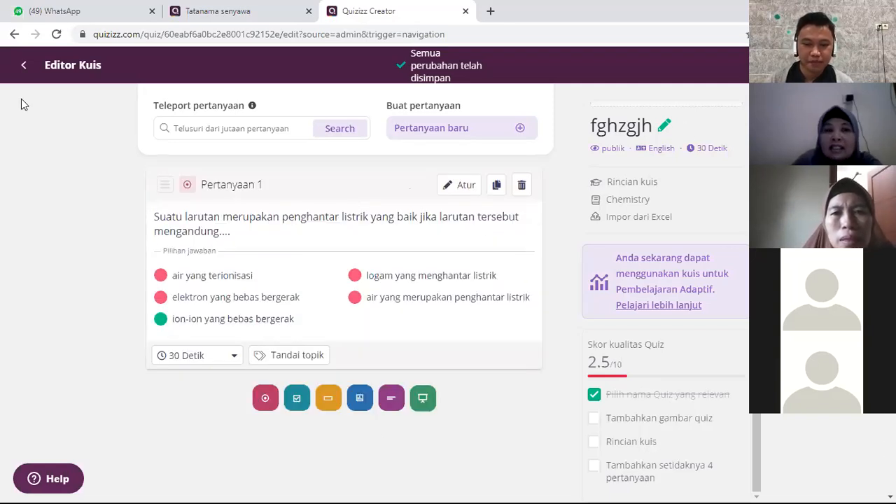
# Step: Leave the quiz editor, look over the fghzgjh draft's page and go to Kuisku
pyautogui.click(24, 72)
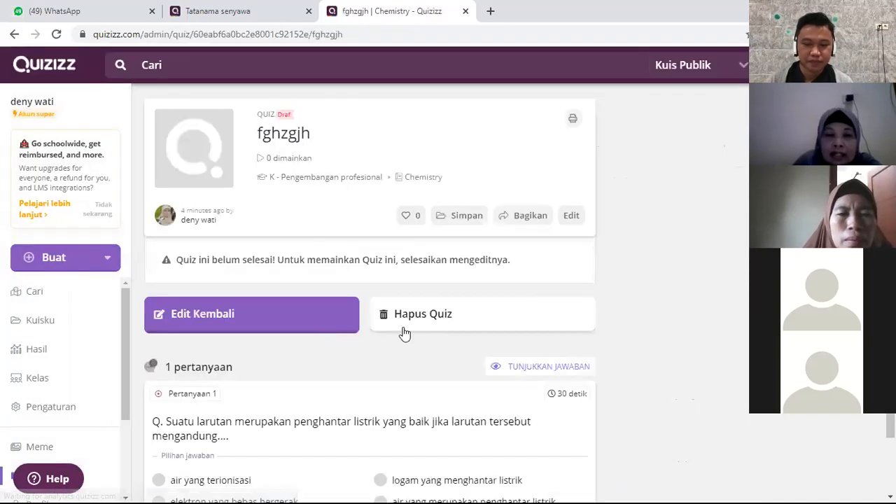
pyautogui.scroll(-2, 65, 355)
pyautogui.scroll(2, 67, 355)
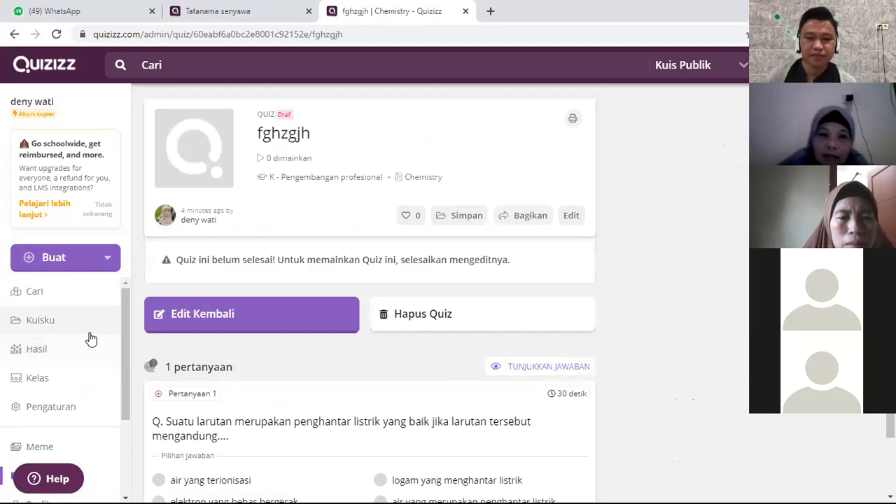
pyautogui.scroll(-2, 87, 312)
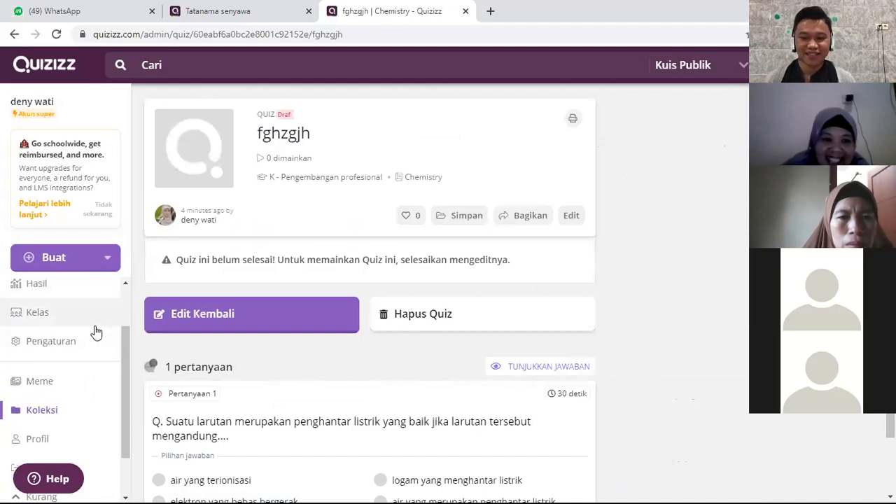
pyautogui.scroll(2, 77, 336)
pyautogui.click(64, 328)
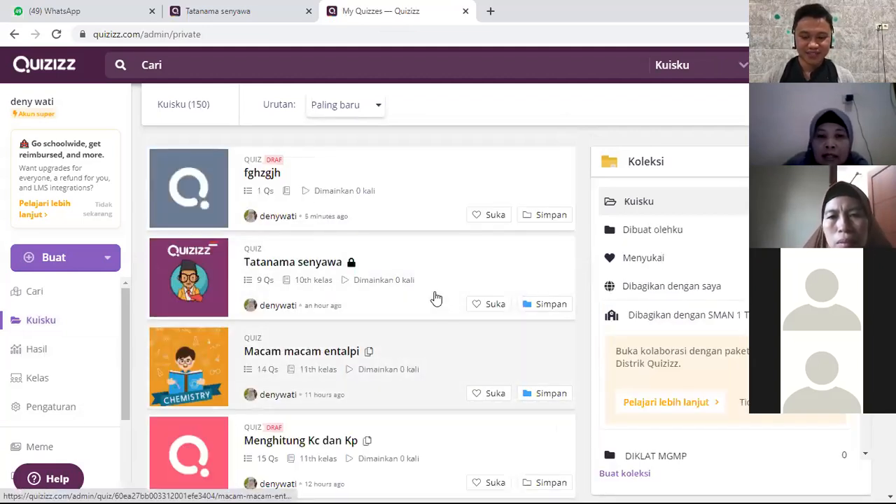
# Step: Open the Tatanama senyawa quiz, start assigning it as homework and look through the assignment and activity settings
pyautogui.click(441, 296)
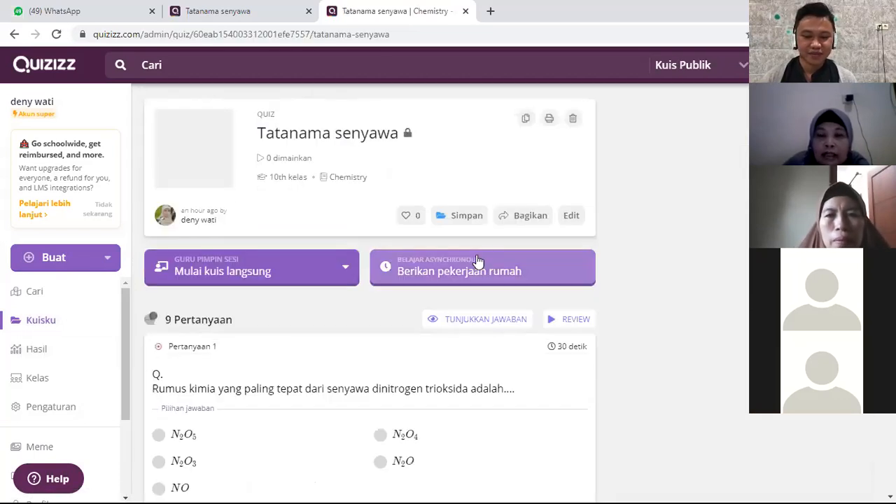
pyautogui.click(480, 273)
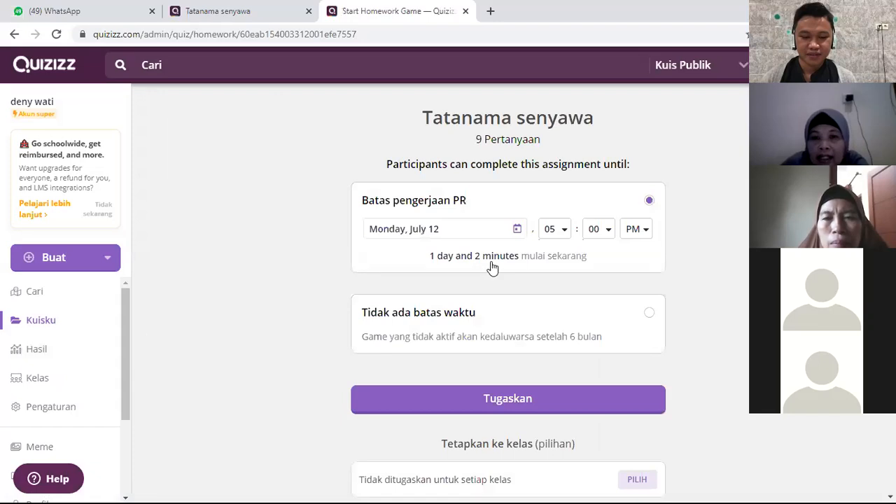
pyautogui.scroll(-7, 592, 322)
pyautogui.scroll(-4, 589, 312)
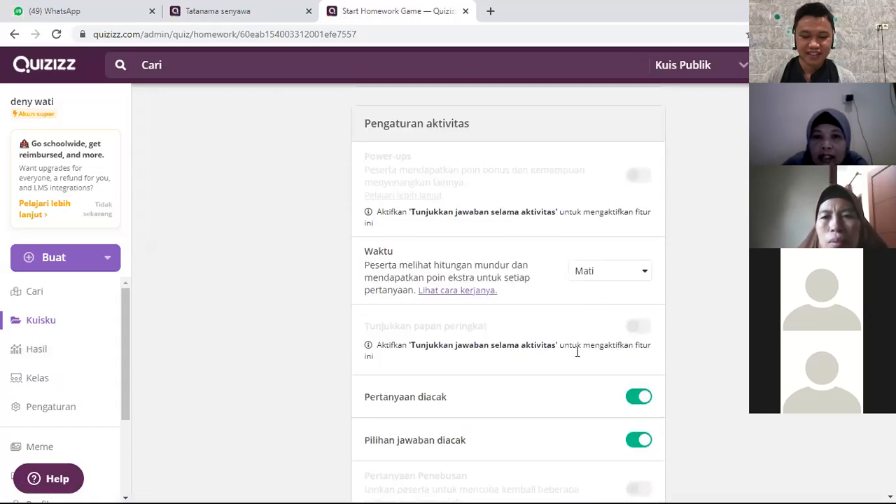
pyautogui.scroll(6, 630, 315)
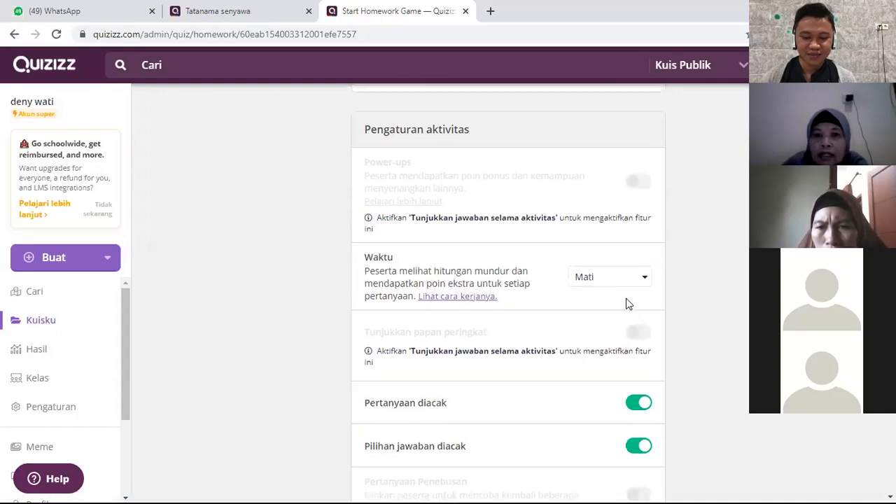
pyautogui.scroll(2, 634, 310)
pyautogui.scroll(-3, 635, 310)
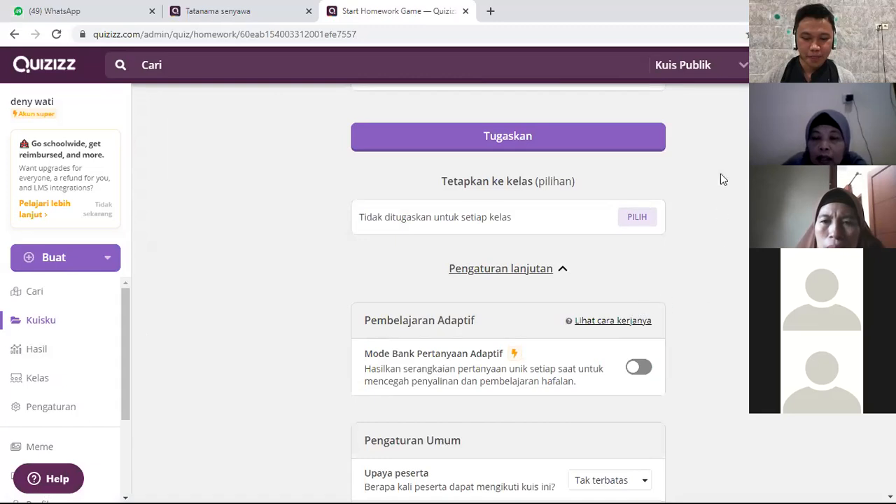
# Step: Set "Tunjukkan jawaban selama aktivitas" to Aktif and review the activity settings that depend on it
pyautogui.scroll(-3, 651, 364)
pyautogui.click(636, 337)
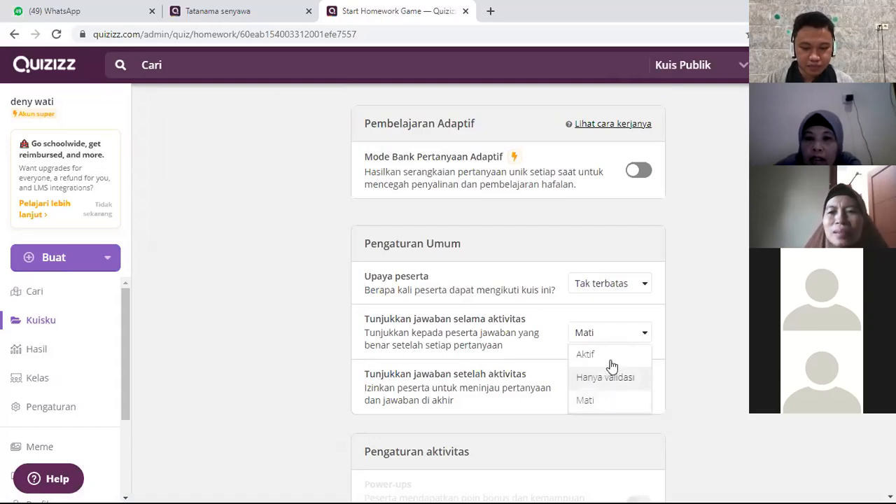
pyautogui.click(611, 362)
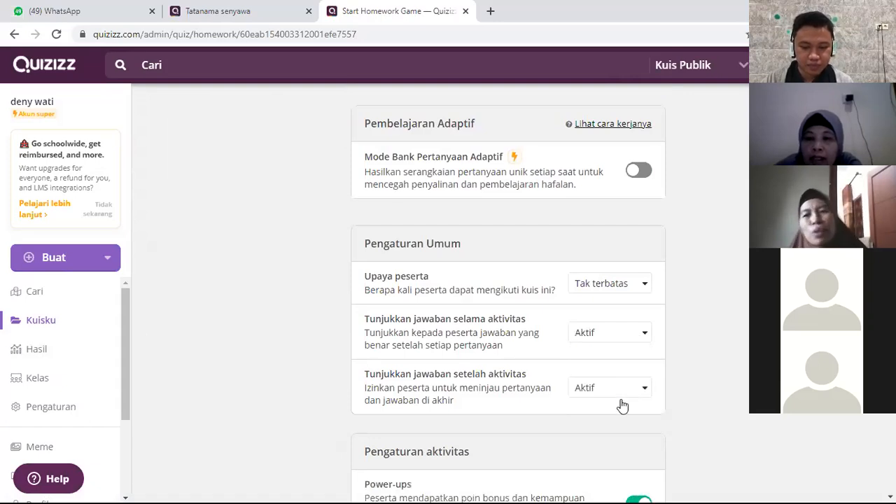
pyautogui.click(627, 382)
pyautogui.click(627, 381)
pyautogui.scroll(-1, 629, 371)
pyautogui.scroll(-3, 631, 371)
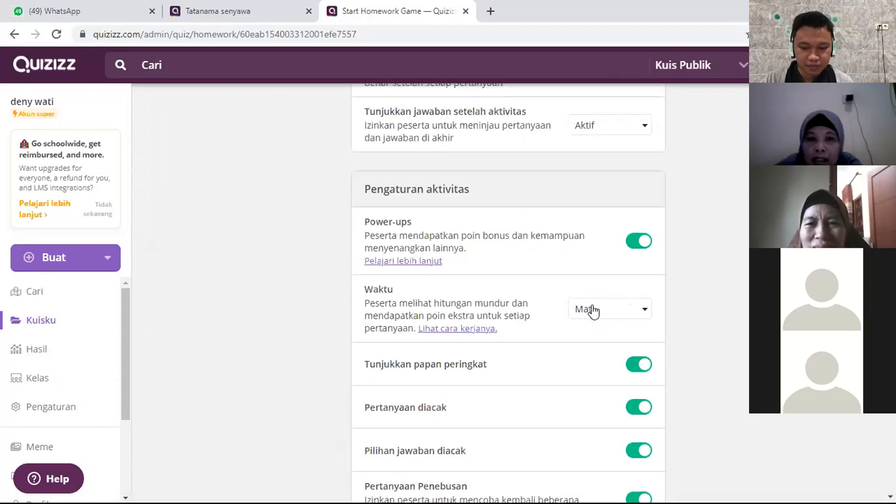
pyautogui.scroll(-2, 580, 326)
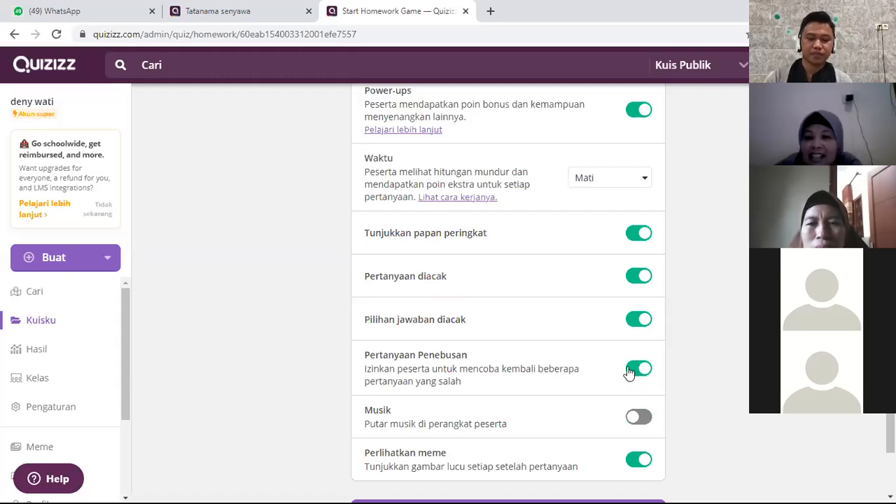
# Step: Set both "Tunjukkan jawaban selama aktivitas" and "Tunjukkan jawaban setelah aktivitas" to Mati
pyautogui.scroll(5, 628, 298)
pyautogui.click(642, 278)
pyautogui.click(613, 341)
pyautogui.click(614, 330)
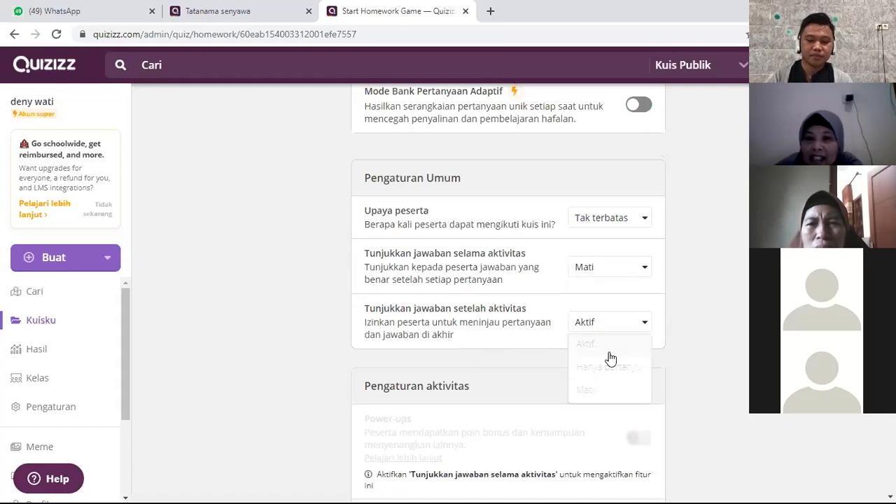
pyautogui.click(600, 398)
# Step: Review the homework's general and activity settings, including the choices for showing answers during the activity
pyautogui.scroll(-6, 598, 392)
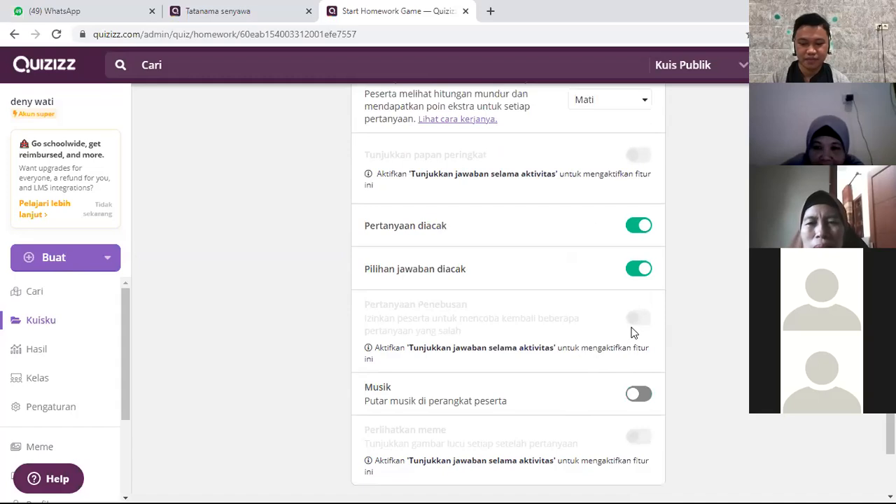
pyautogui.scroll(3, 632, 330)
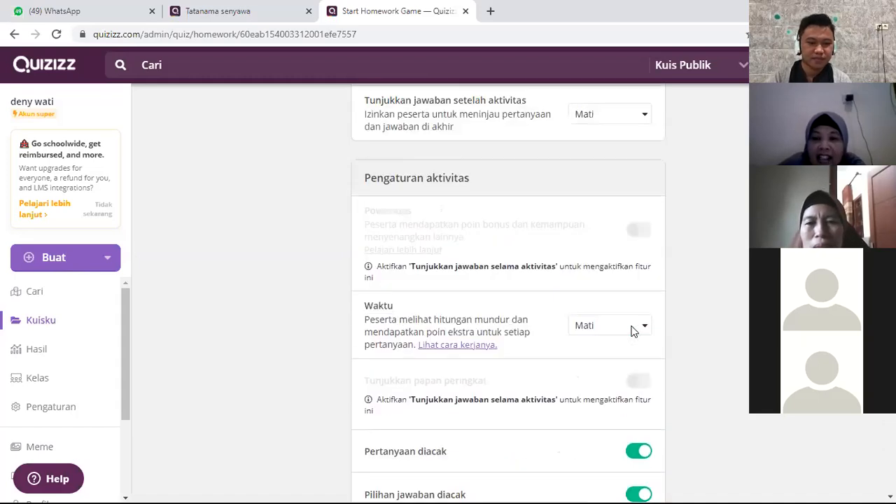
pyautogui.scroll(-4, 634, 364)
pyautogui.scroll(6, 651, 256)
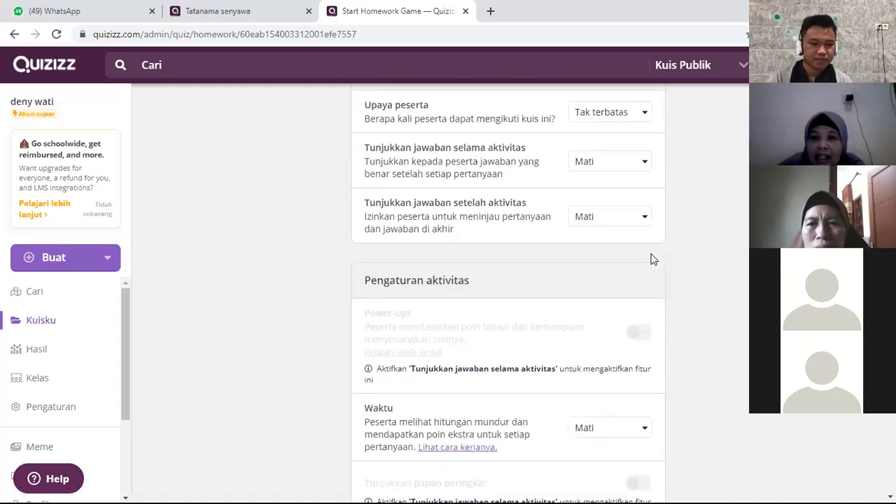
pyautogui.scroll(1, 647, 242)
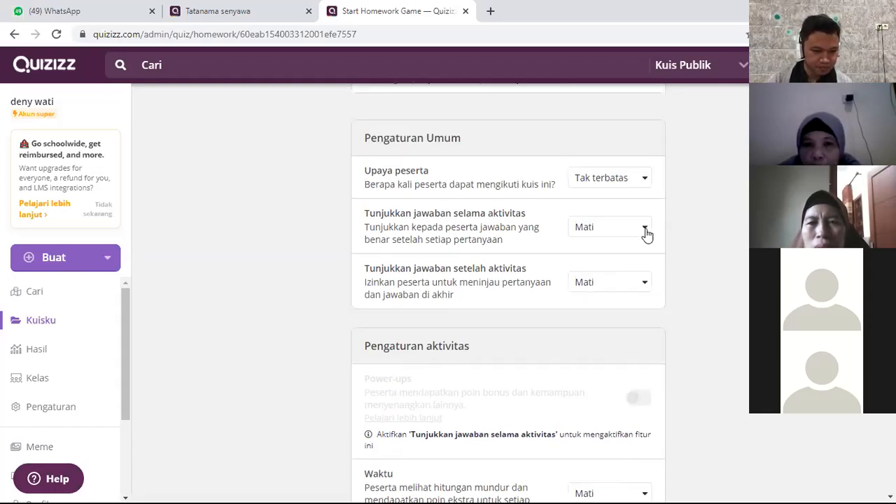
pyautogui.click(645, 231)
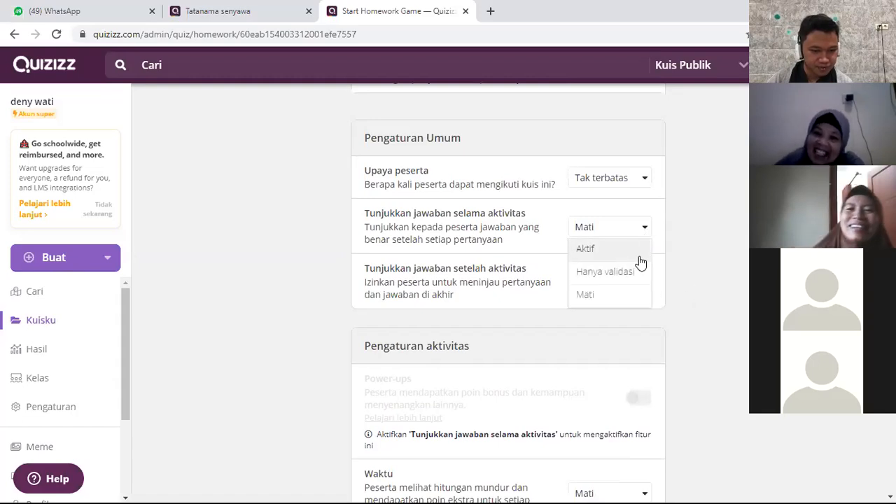
pyautogui.click(724, 293)
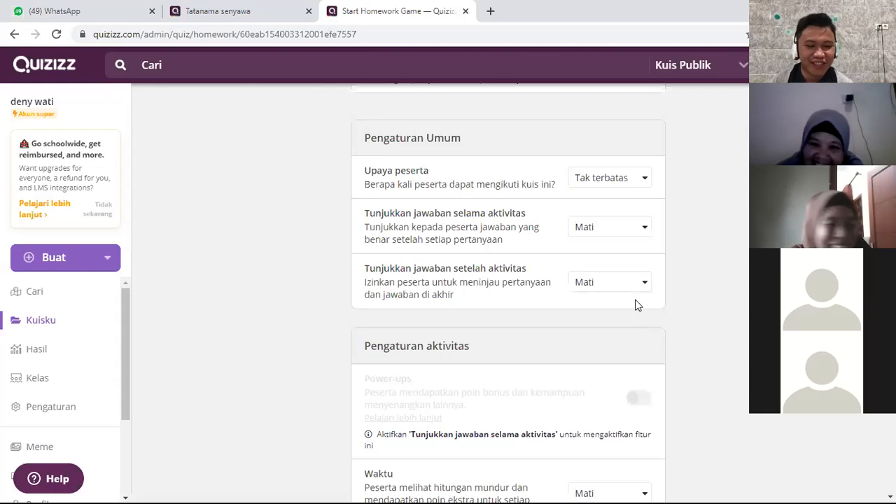
pyautogui.scroll(-3, 584, 331)
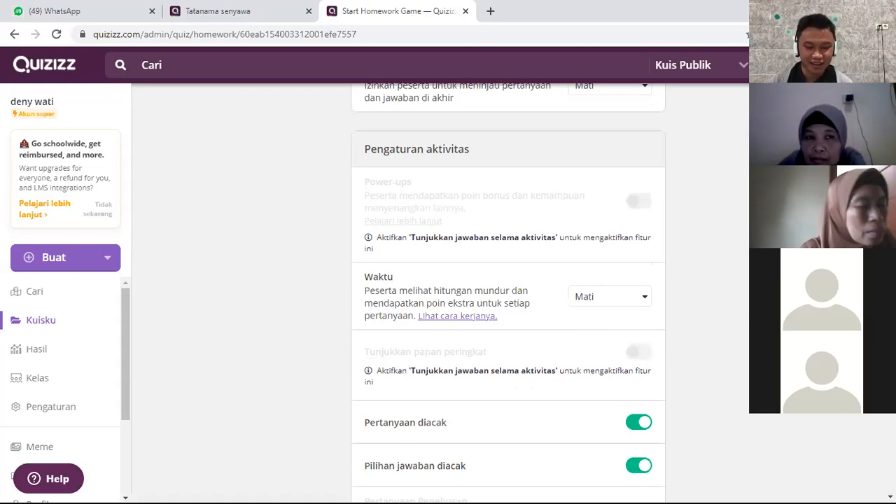
pyautogui.scroll(3, 399, 304)
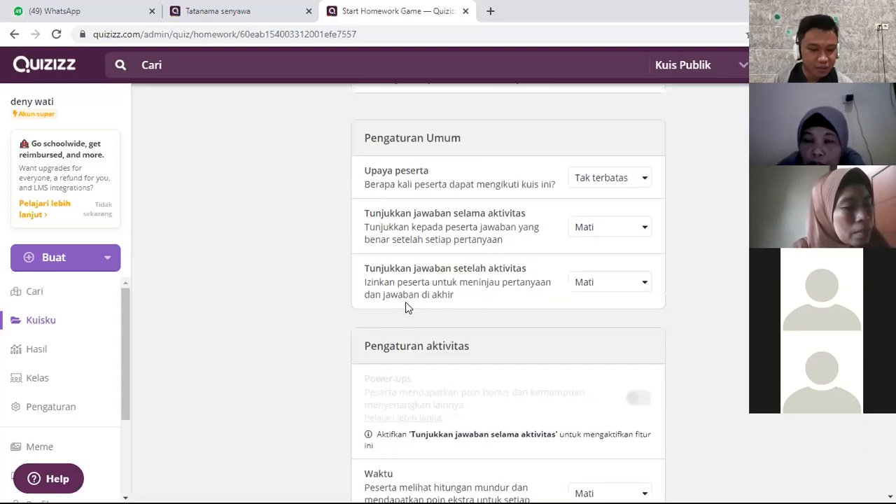
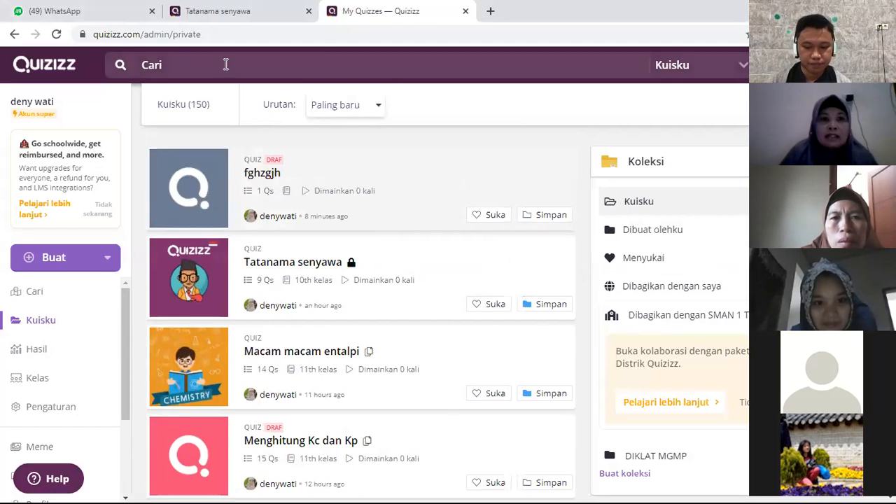
# Step: Search the teacher's own quizzes for "hakikat kimia" and open the Hakikat Kimia lesson with 11 slides
pyautogui.click(226, 64)
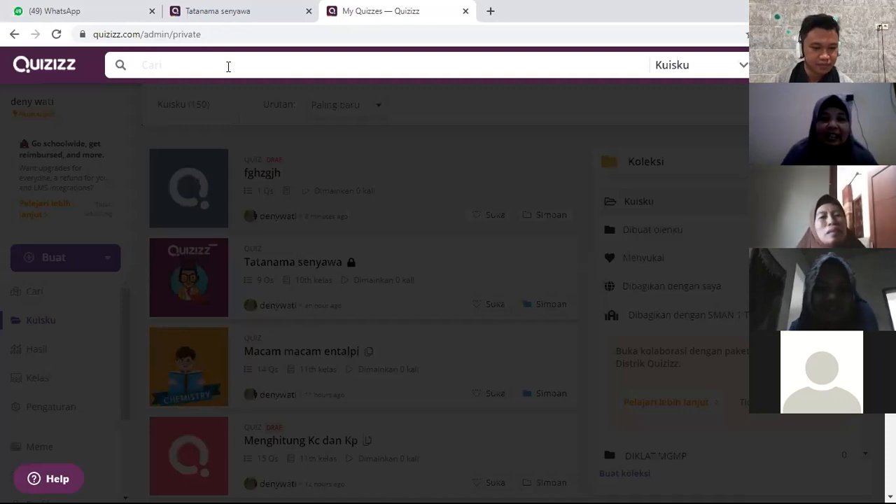
pyautogui.write('hakikat k')
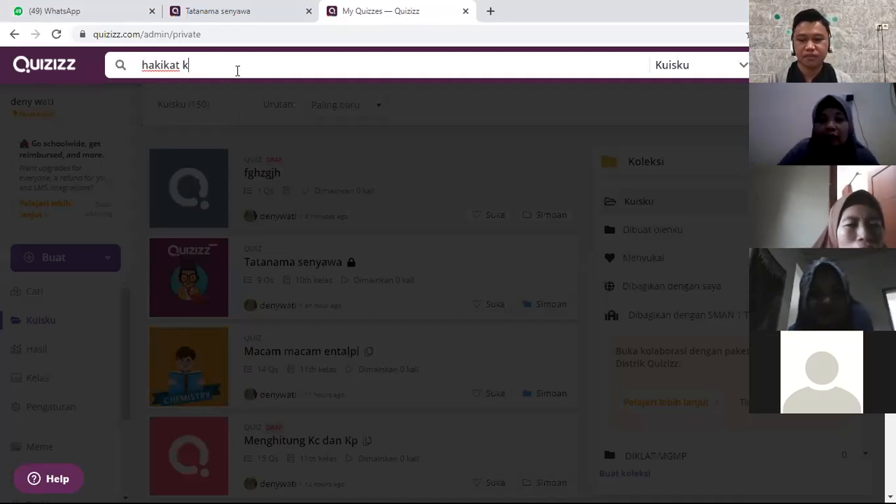
pyautogui.write('imia')
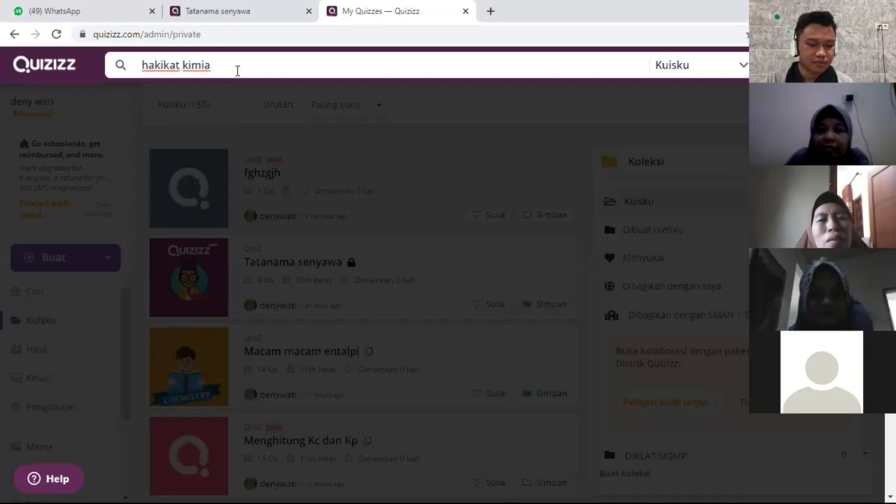
pyautogui.press('Return')
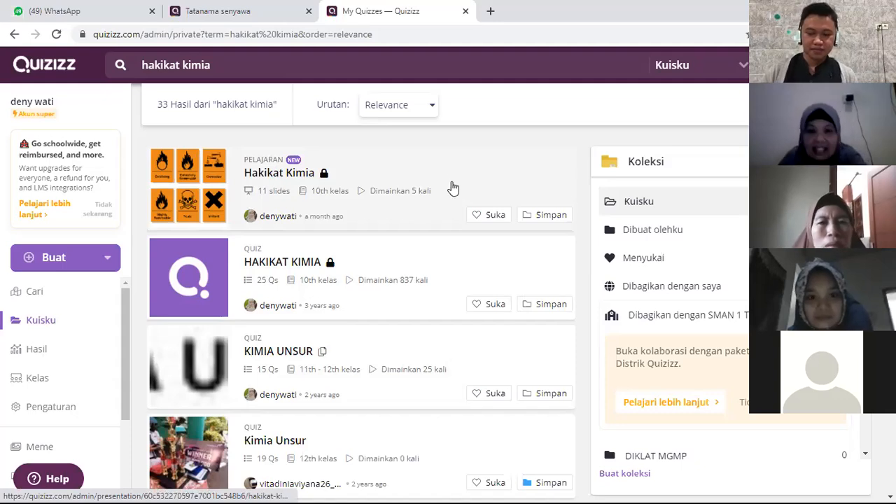
pyautogui.click(453, 188)
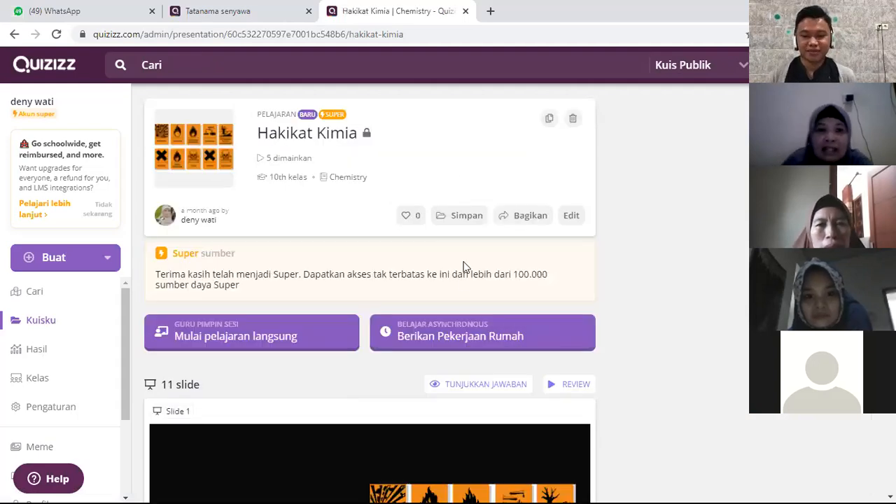
# Step: Look through the Hakikat Kimia lesson's opening slides, including the video, hazard symbols and hazardous material classification
pyautogui.scroll(-6, 410, 361)
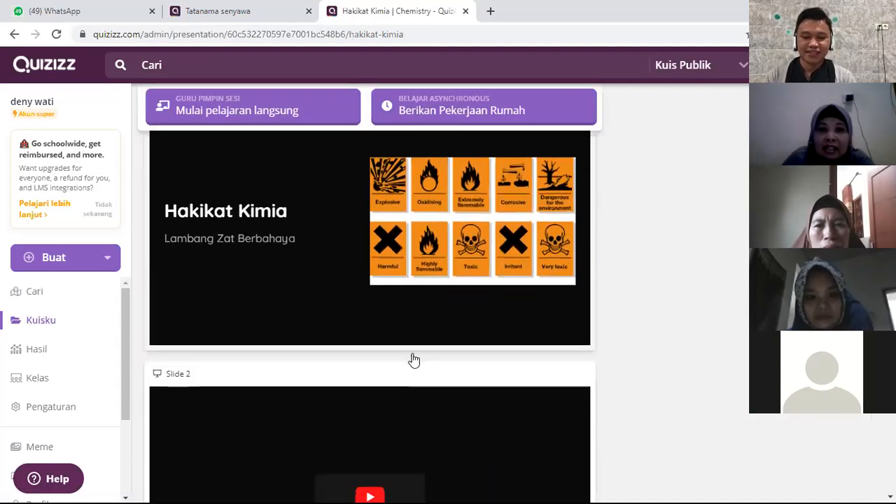
pyautogui.scroll(5, 409, 296)
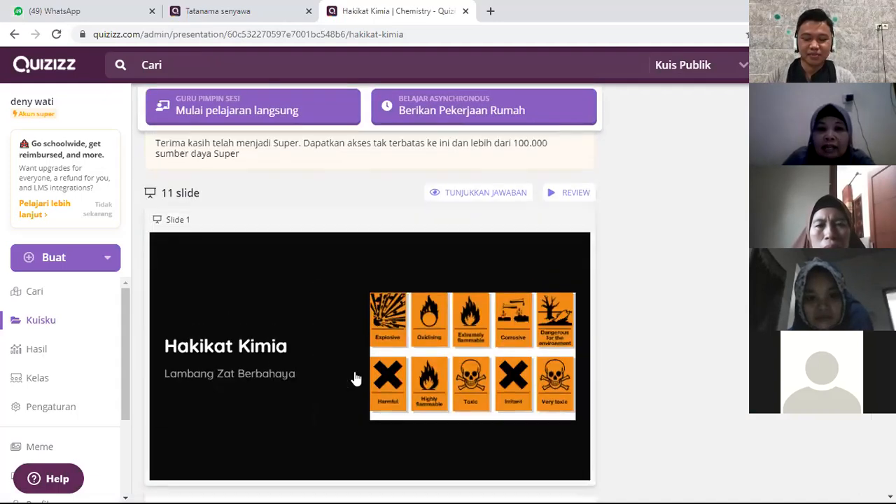
pyautogui.scroll(-3, 366, 371)
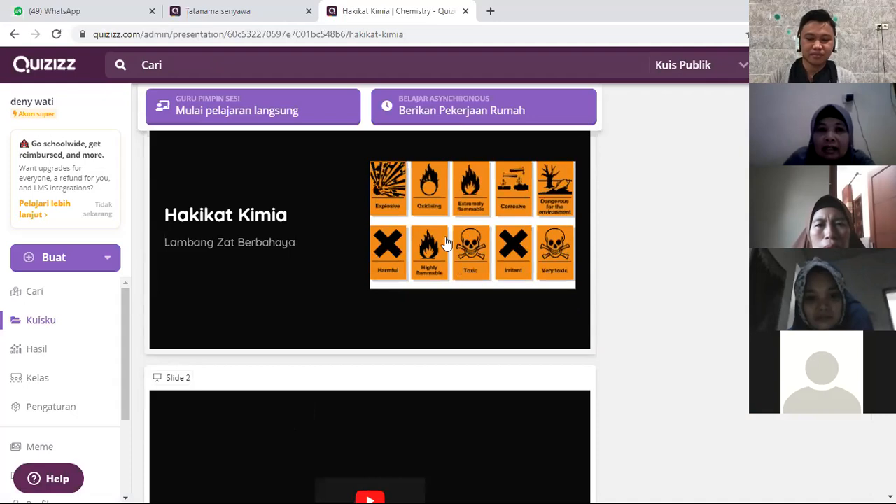
pyautogui.scroll(4, 446, 243)
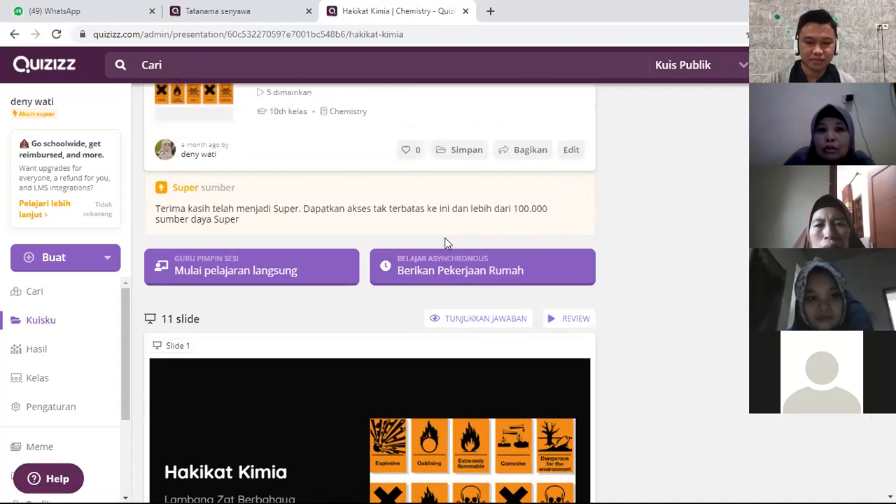
pyautogui.scroll(2, 448, 243)
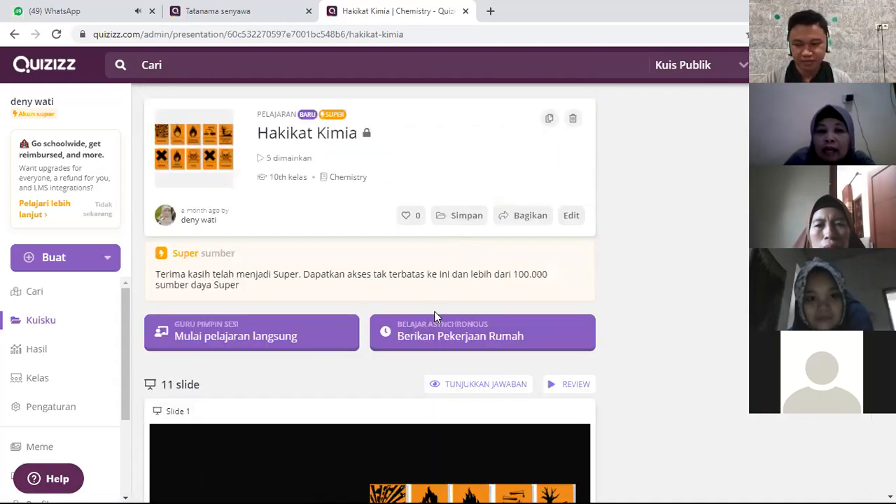
pyautogui.scroll(-3, 435, 313)
pyautogui.scroll(-4, 434, 316)
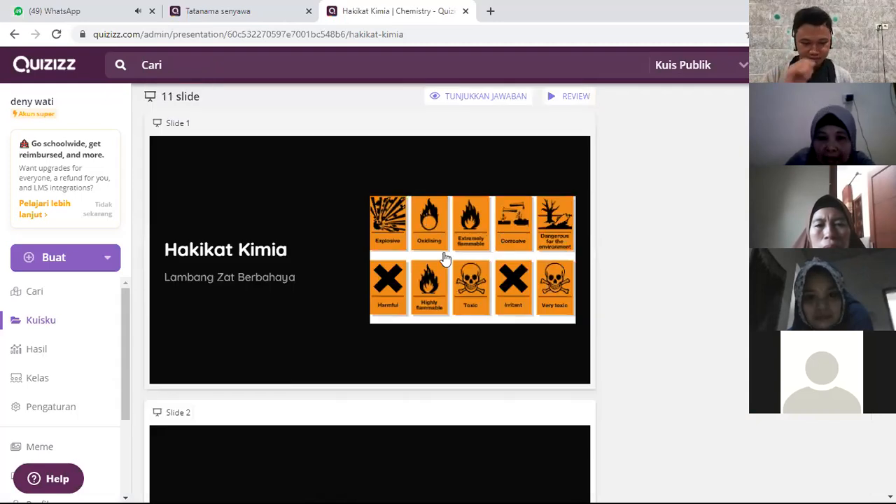
pyautogui.scroll(-2, 420, 308)
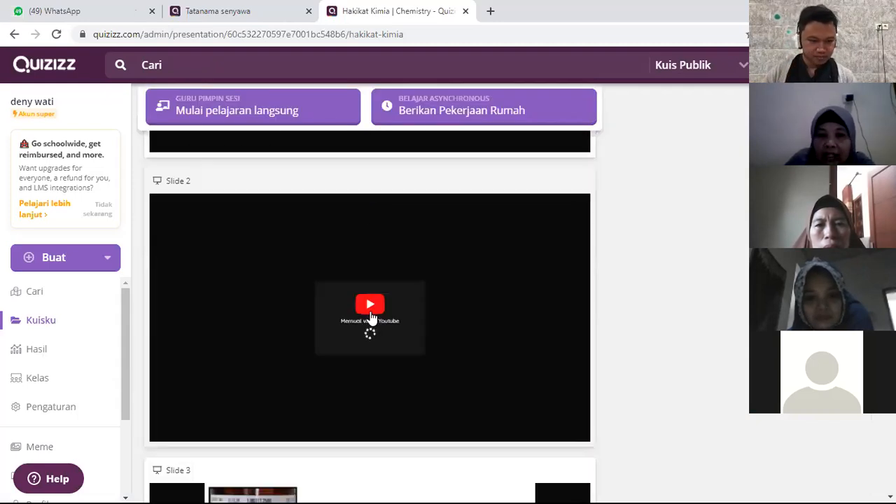
pyautogui.scroll(-4, 371, 318)
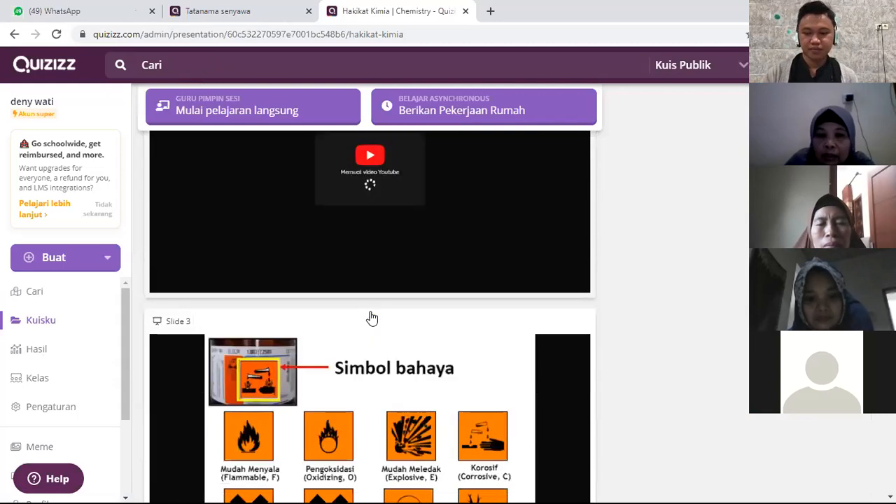
pyautogui.scroll(-2, 372, 319)
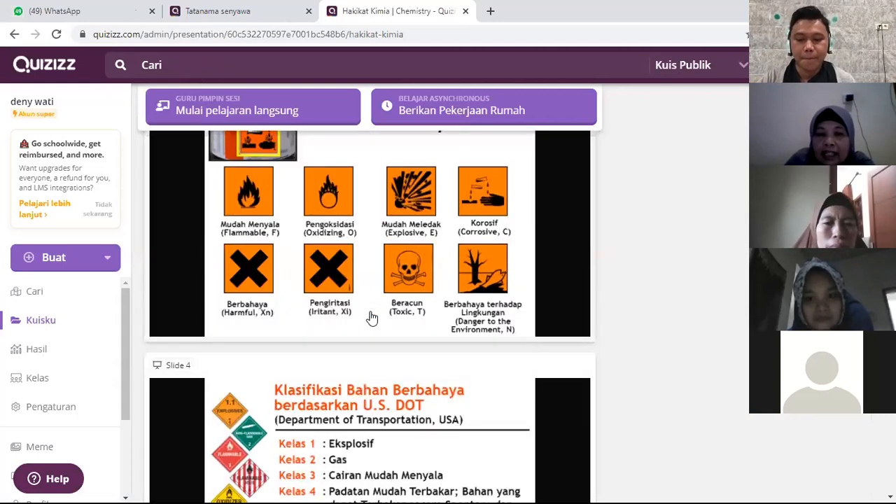
pyautogui.scroll(-5, 394, 306)
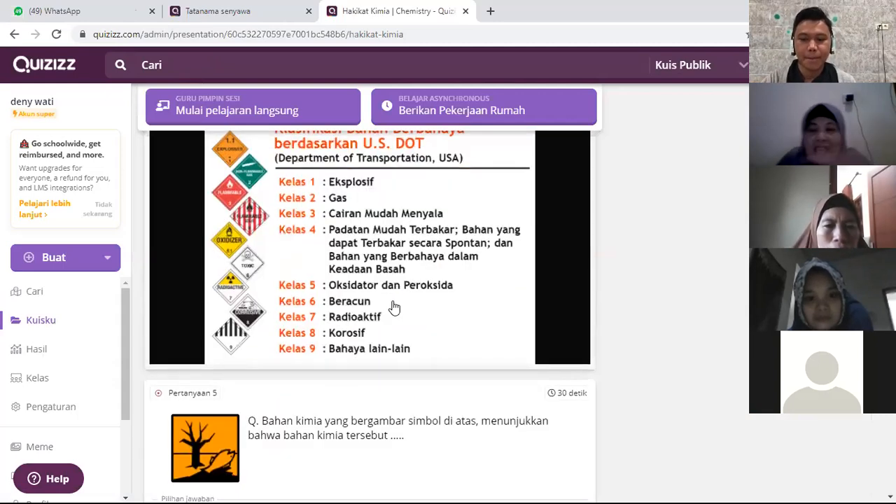
pyautogui.scroll(3, 394, 306)
pyautogui.scroll(-5, 311, 286)
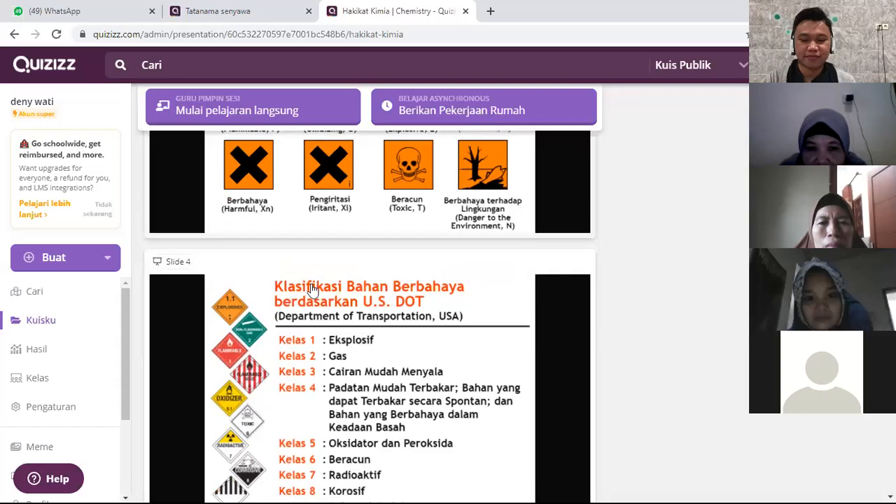
# Step: Review the lesson's questions 5 to 11 and their answer choices
pyautogui.scroll(-3, 380, 326)
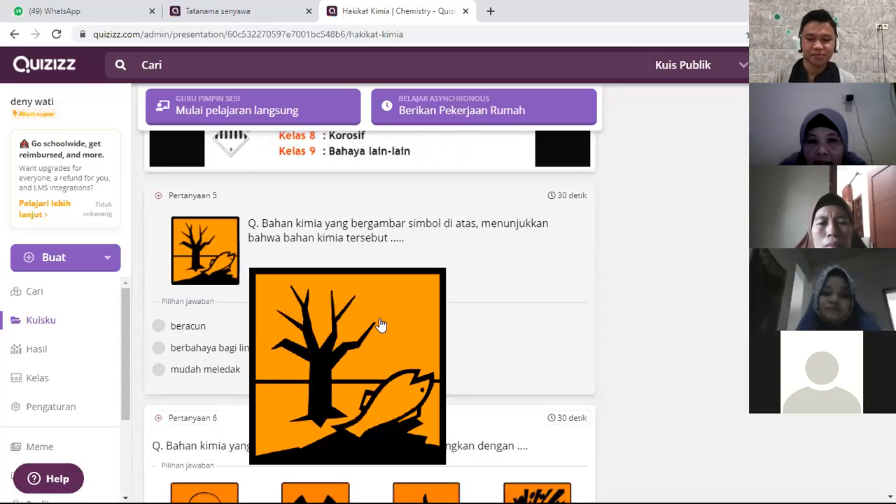
pyautogui.scroll(-5, 376, 343)
pyautogui.scroll(1, 376, 342)
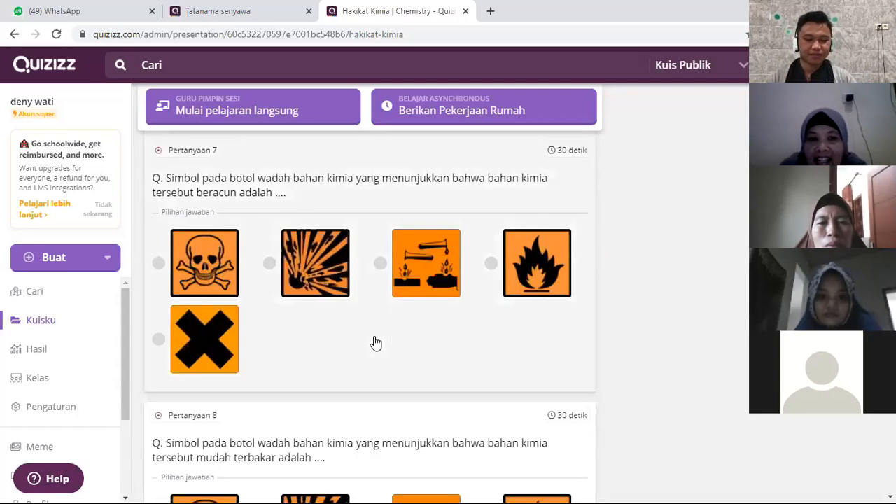
pyautogui.scroll(-4, 376, 342)
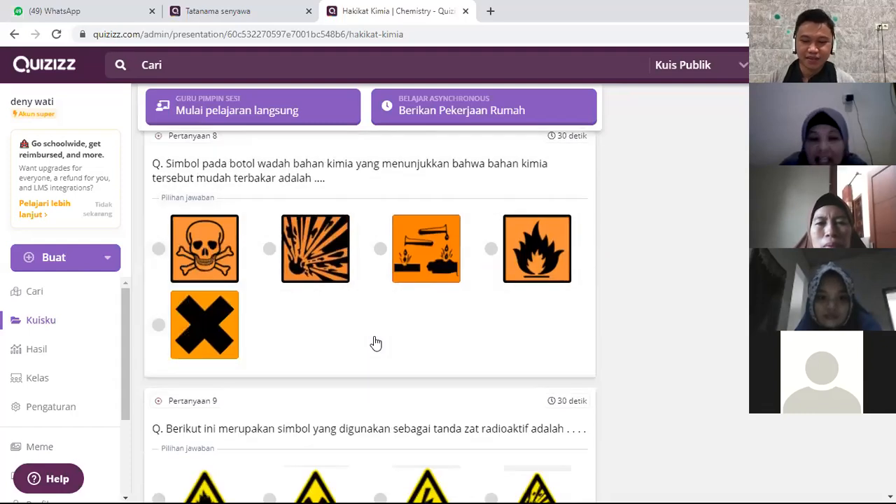
pyautogui.scroll(-6, 376, 342)
pyautogui.scroll(-2, 376, 342)
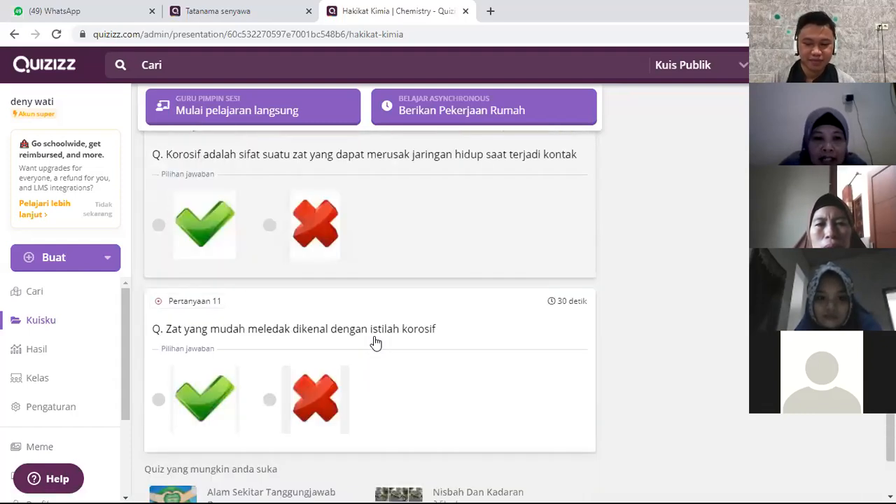
pyautogui.scroll(-2, 376, 342)
pyautogui.scroll(2, 376, 342)
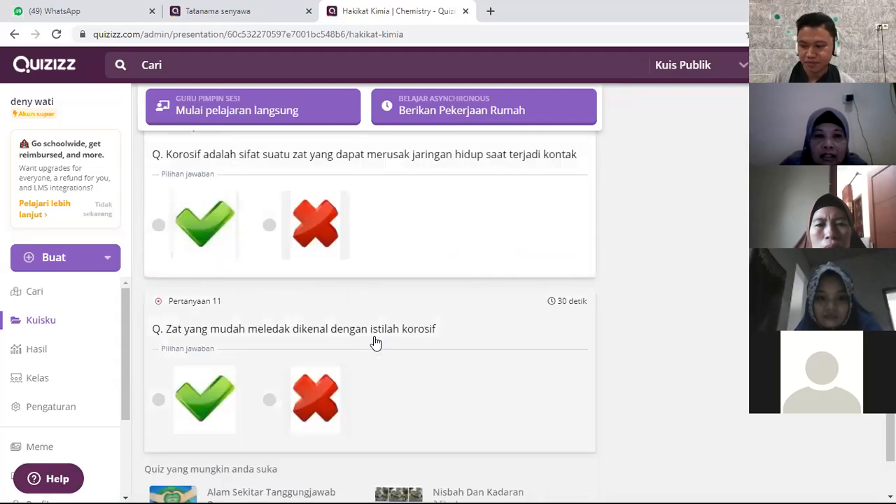
pyautogui.scroll(5, 376, 343)
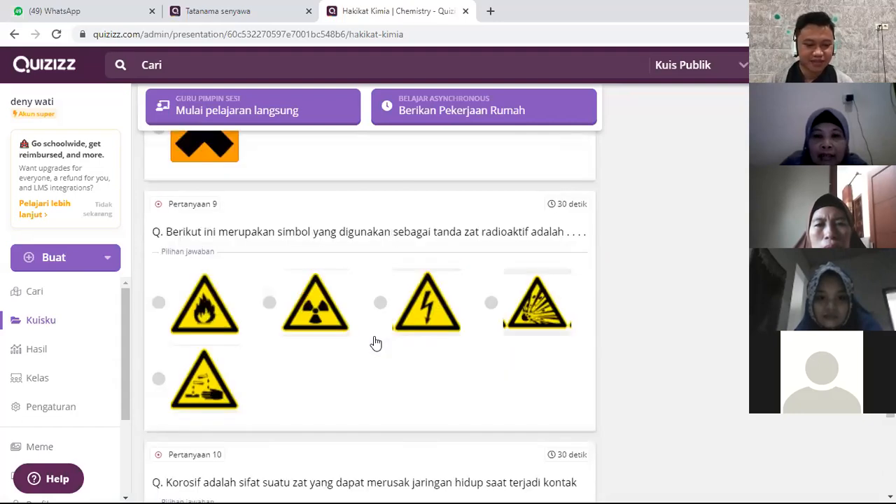
pyautogui.scroll(8, 376, 342)
pyautogui.scroll(7, 372, 340)
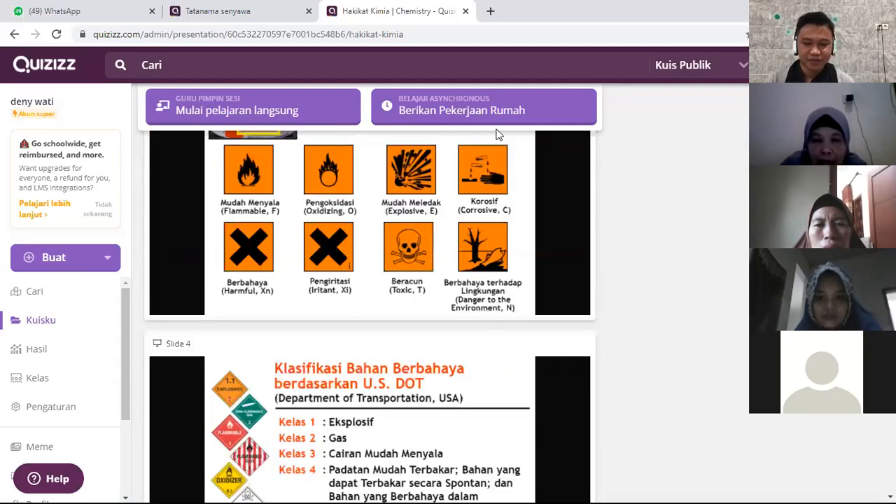
# Step: Assign the Hakikat Kimia lesson as homework with the preset July 12 deadline and get its game link for sharing
pyautogui.scroll(5, 485, 191)
pyautogui.scroll(4, 464, 350)
pyautogui.click(468, 346)
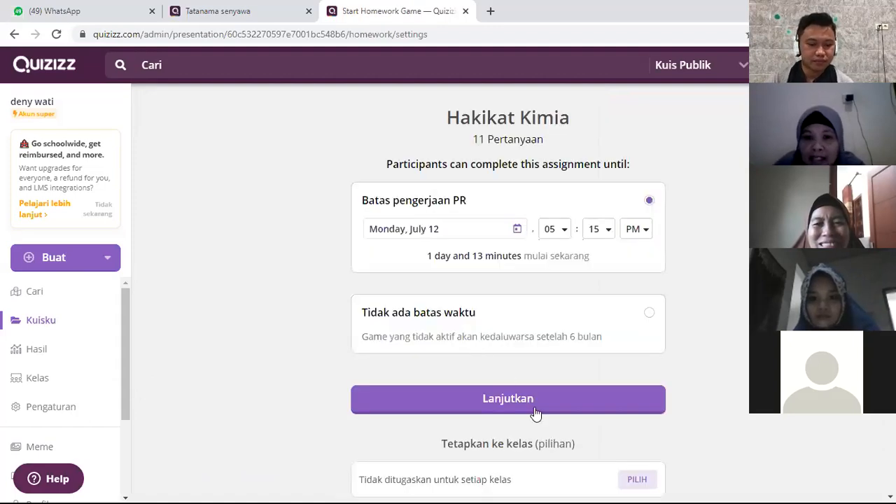
pyautogui.click(537, 411)
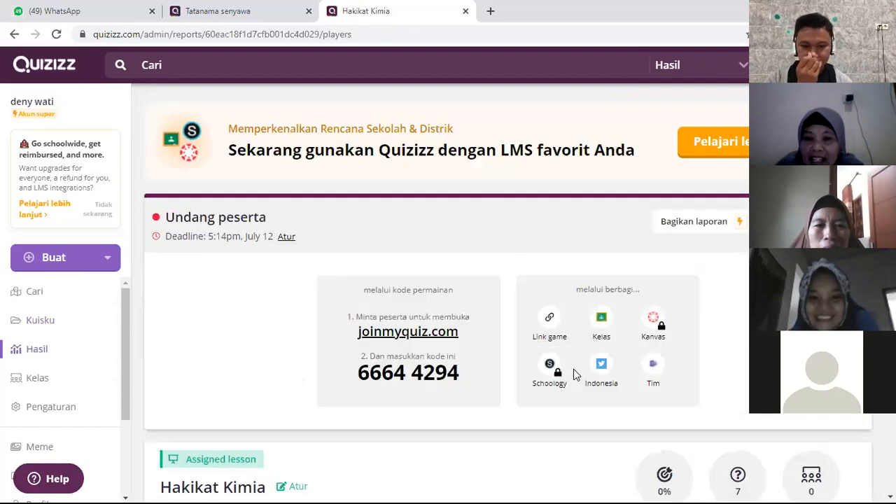
pyautogui.click(553, 323)
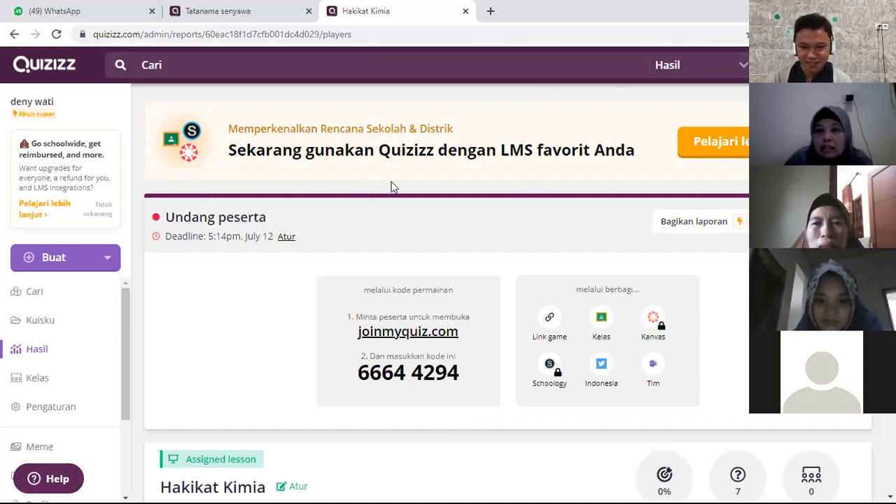
# Step: Review the assigned lesson's invitation options and report details, and stop sharing the screen
pyautogui.scroll(-3, 610, 300)
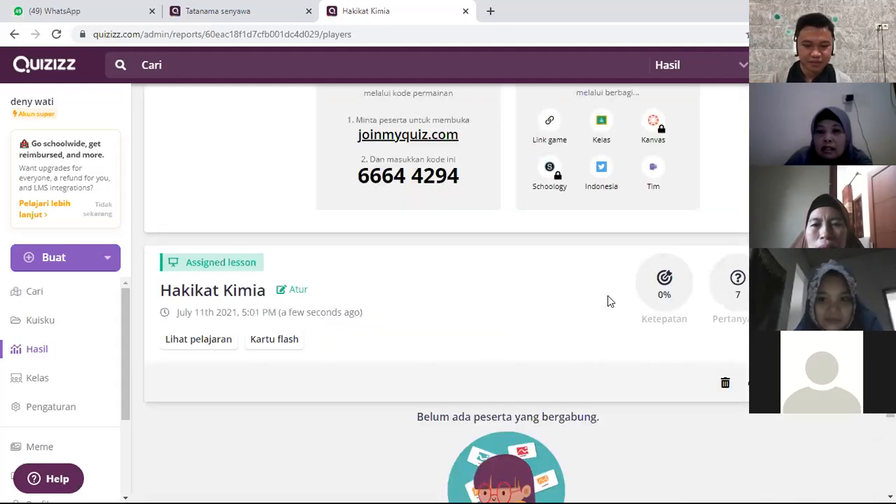
pyautogui.scroll(3, 507, 331)
pyautogui.scroll(-2, 507, 330)
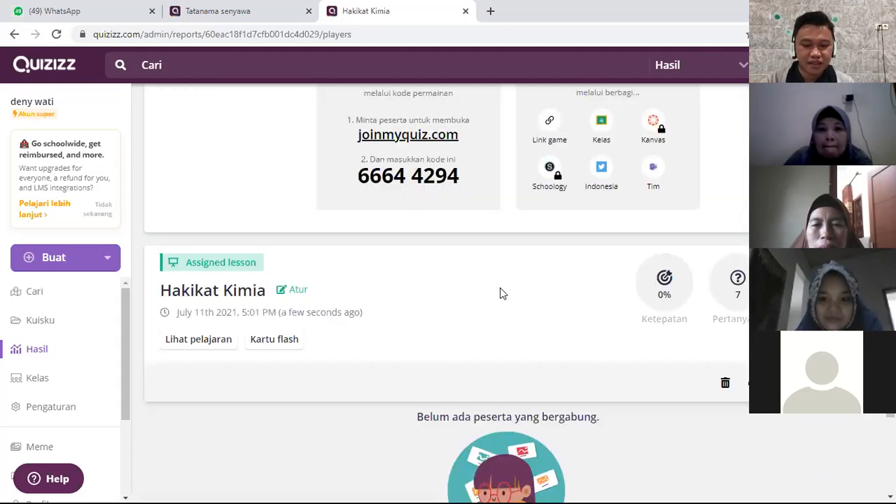
pyautogui.scroll(2, 501, 295)
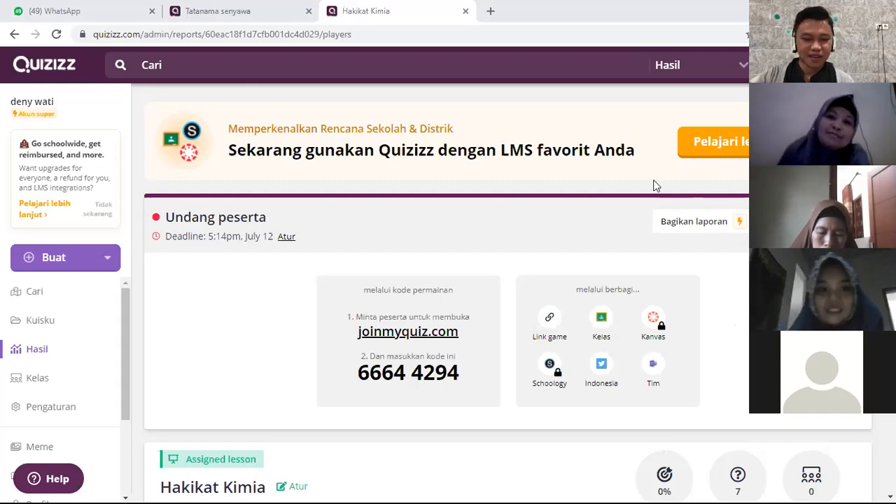
pyautogui.click(543, 23)
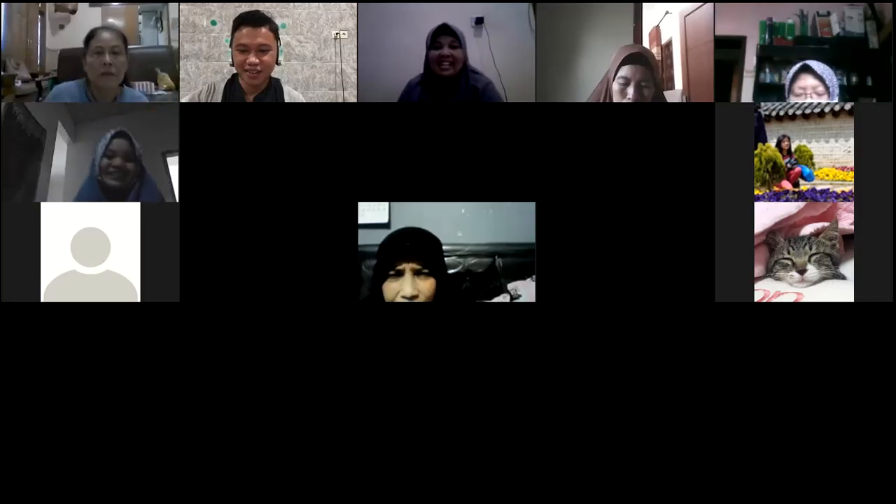